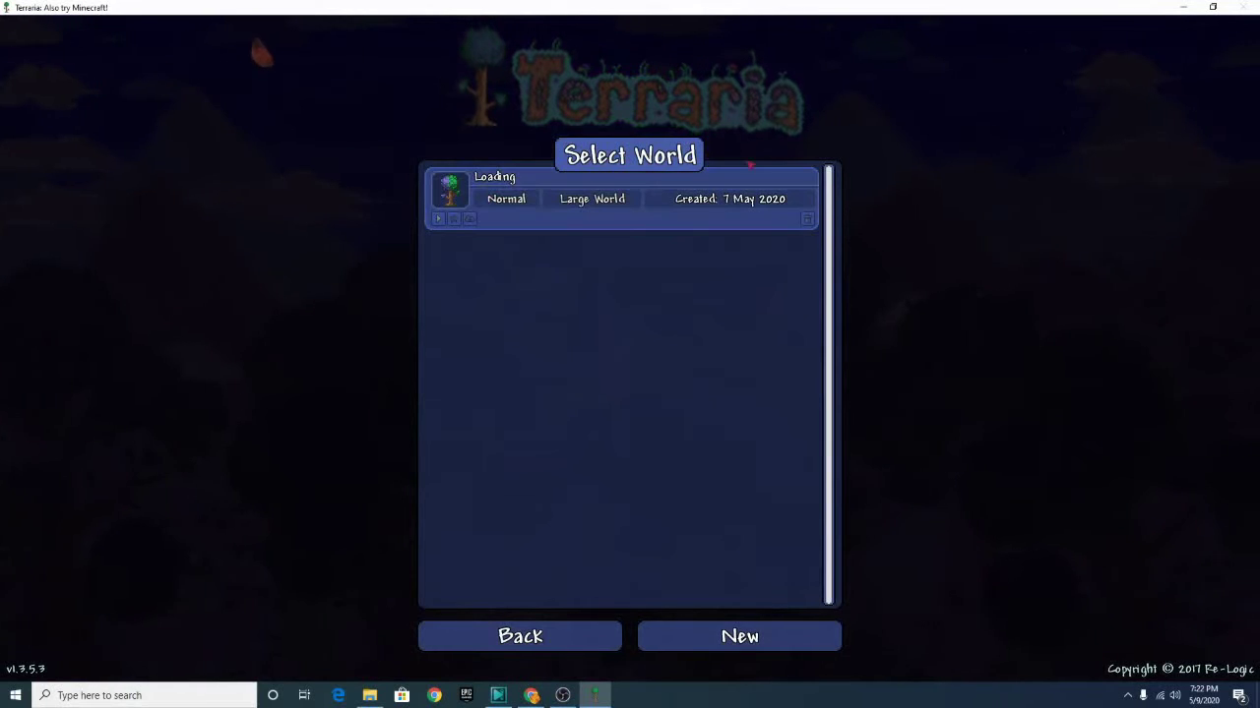
Start playing the large world created 7 May 2020 from the Select World list
{"action": "left_click", "coordinate": [688, 191]}
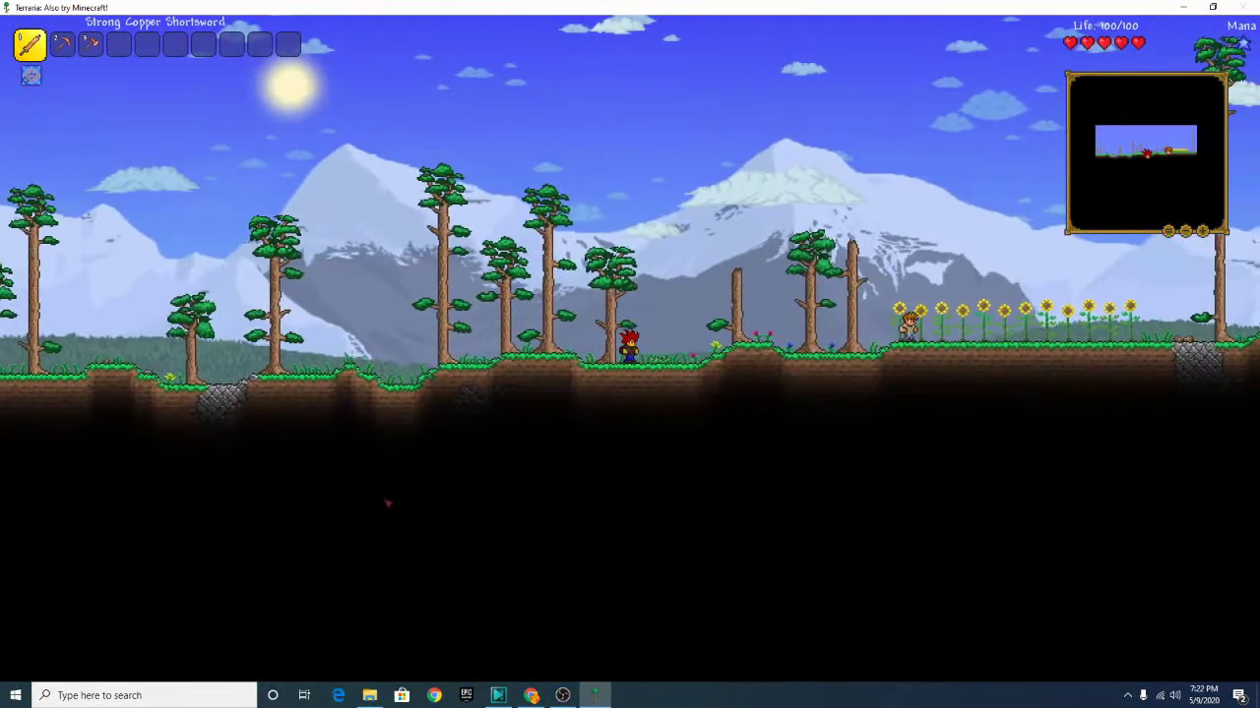
Chop down the nearby tree with the Copper Axe
{"action": "key", "text": "space"}
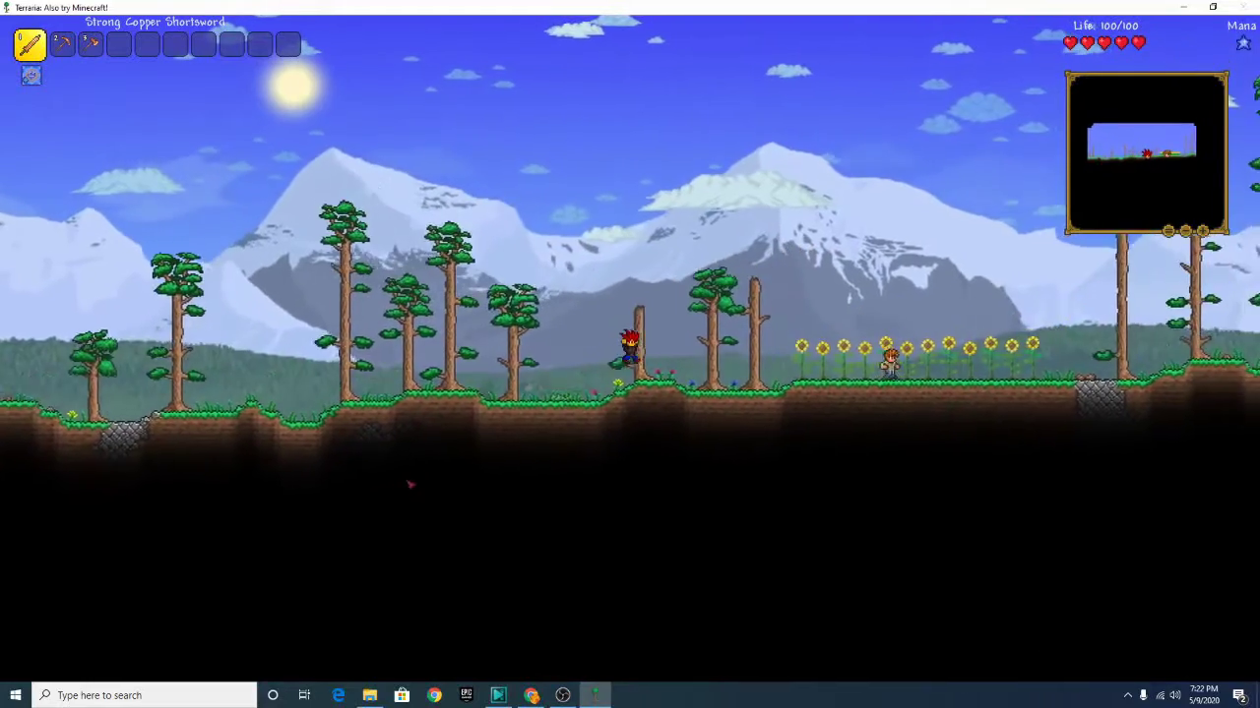
{"action": "key", "text": "3"}
{"action": "key", "text": "a"}
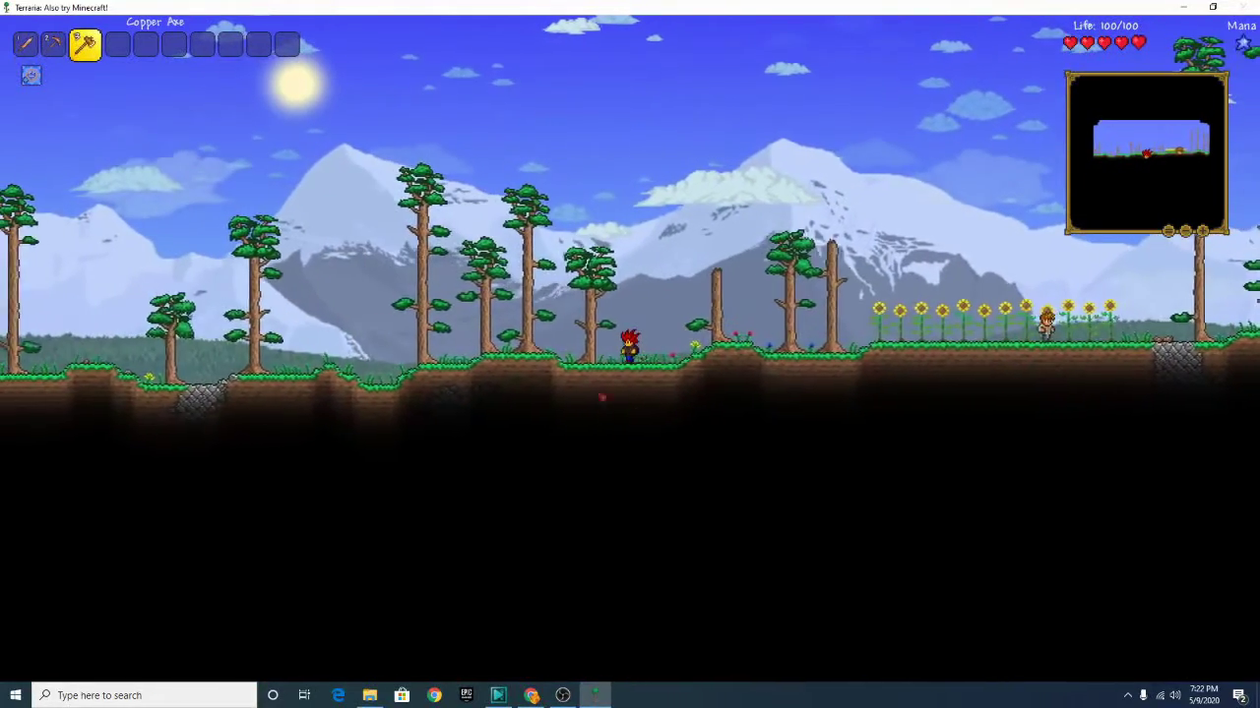
{"action": "key", "text": "a"}
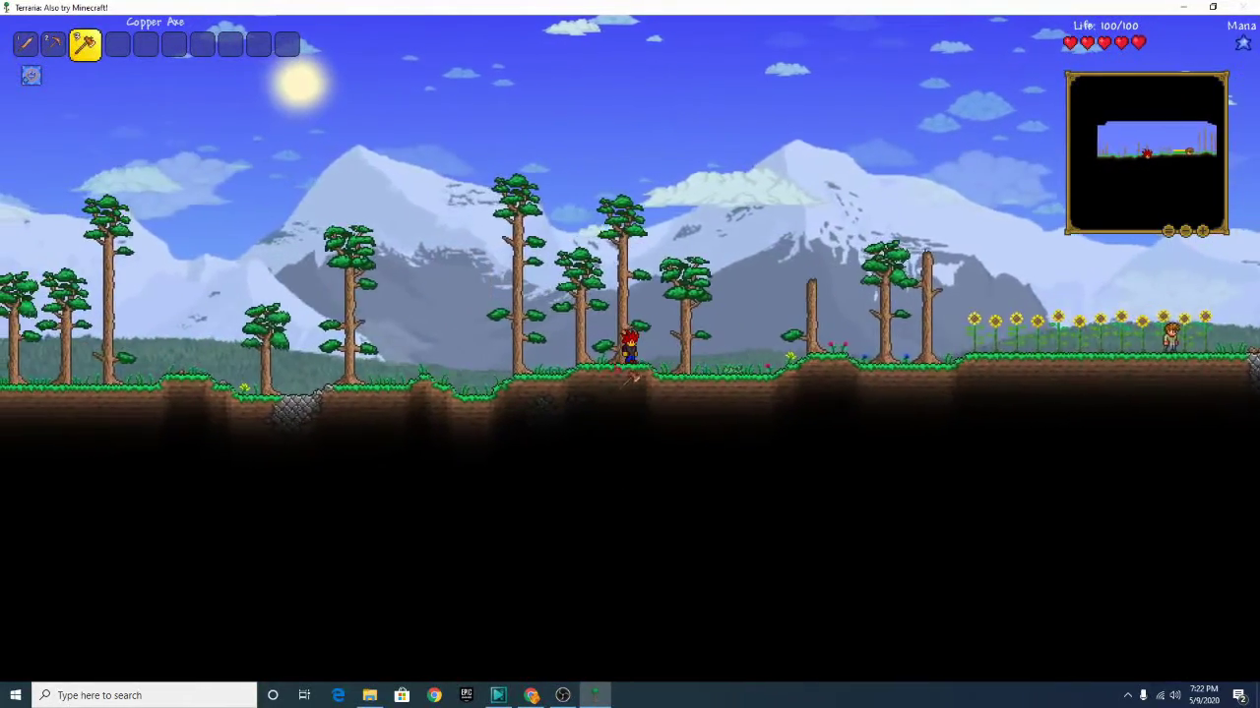
{"action": "left_click", "coordinate": [649, 334]}
{"action": "left_click_drag", "start_coordinate": [650, 335], "coordinate": [649, 345]}
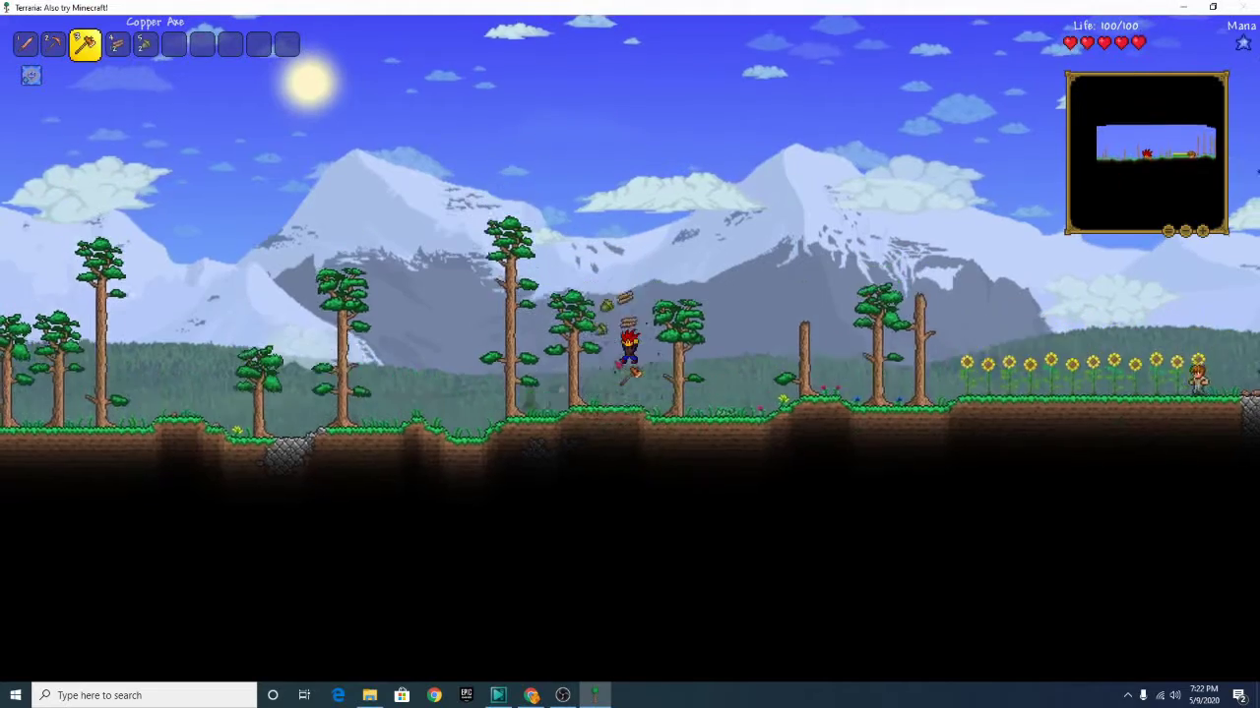
Plant an acorn beside the felled tree and walk right into the sunflowers
{"action": "key", "text": "5"}
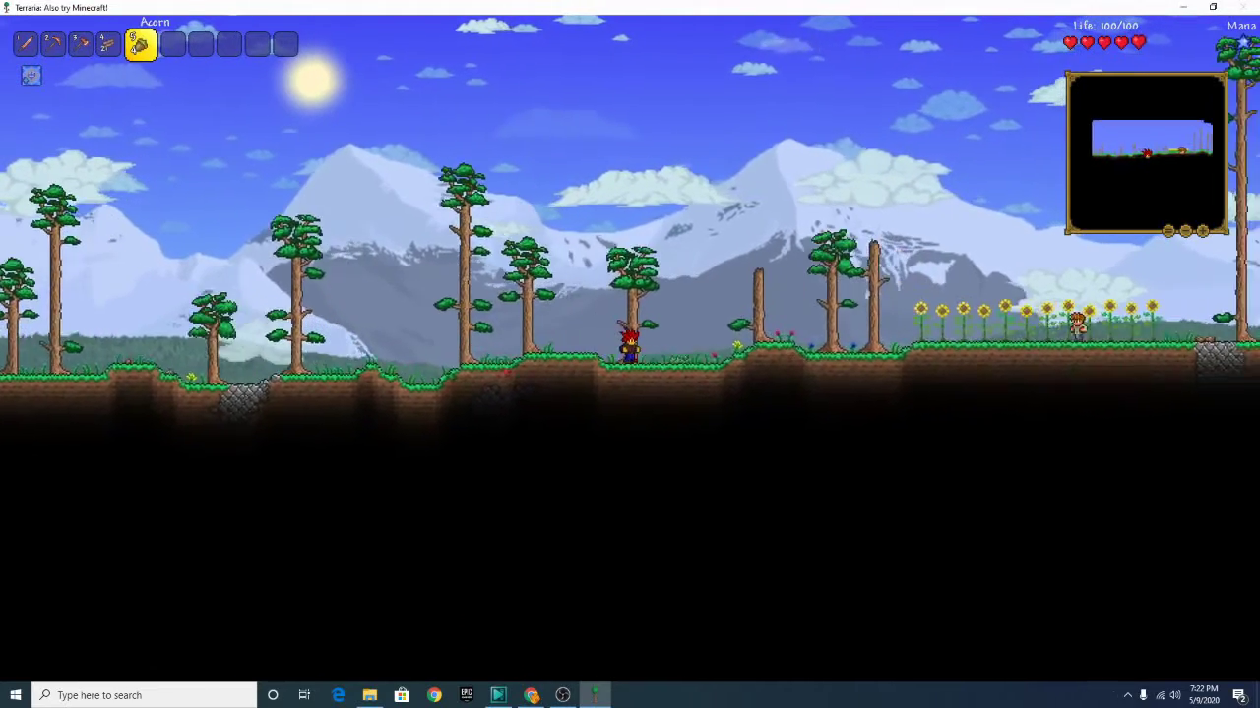
{"action": "left_click", "coordinate": [622, 378]}
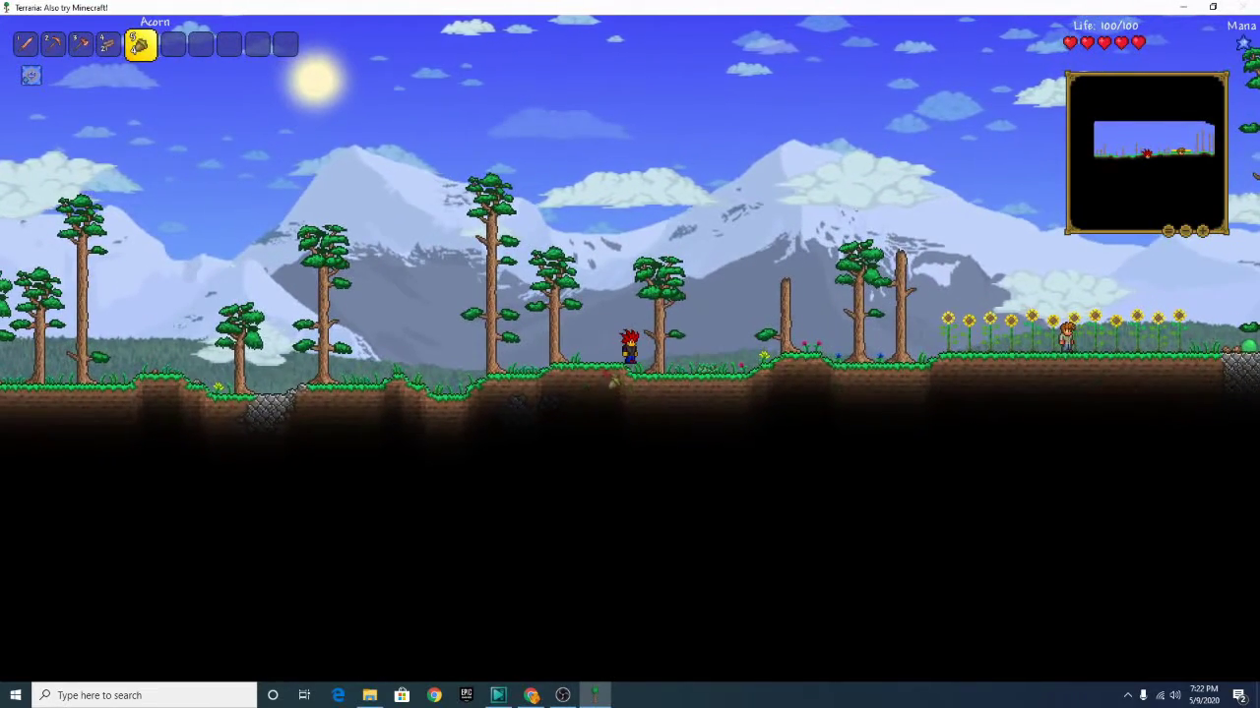
{"action": "key", "text": "d"}
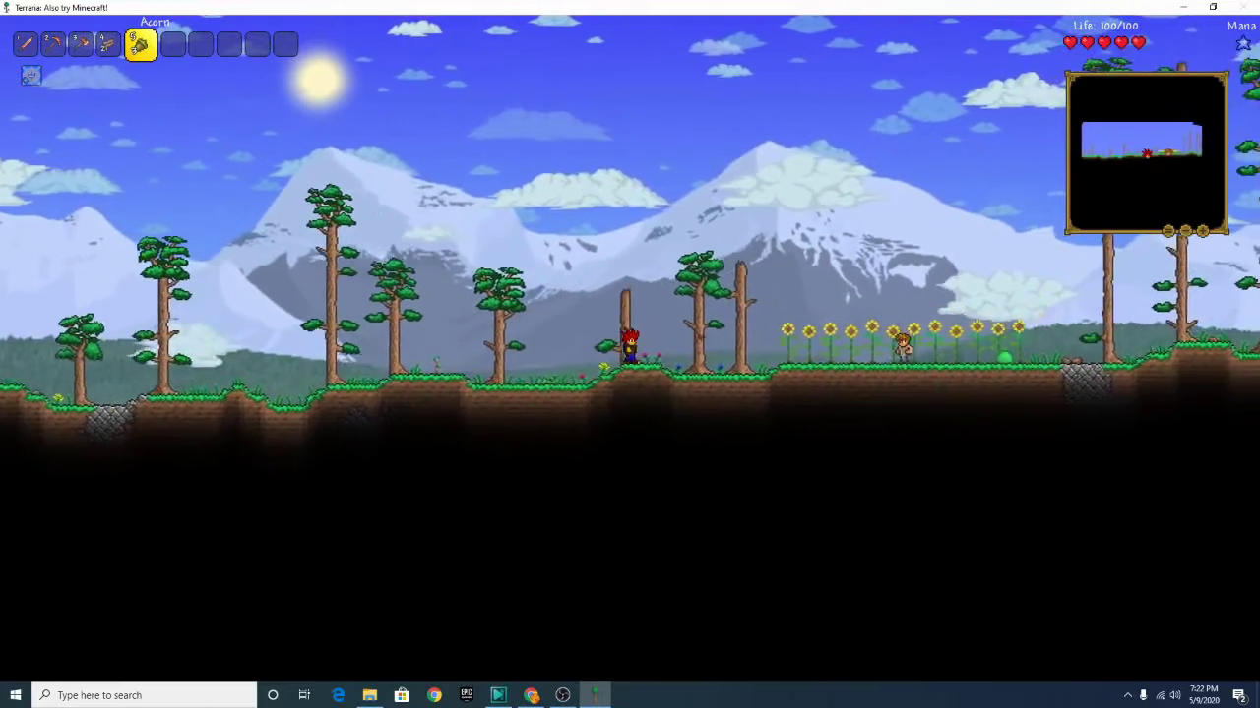
{"action": "key", "text": "d"}
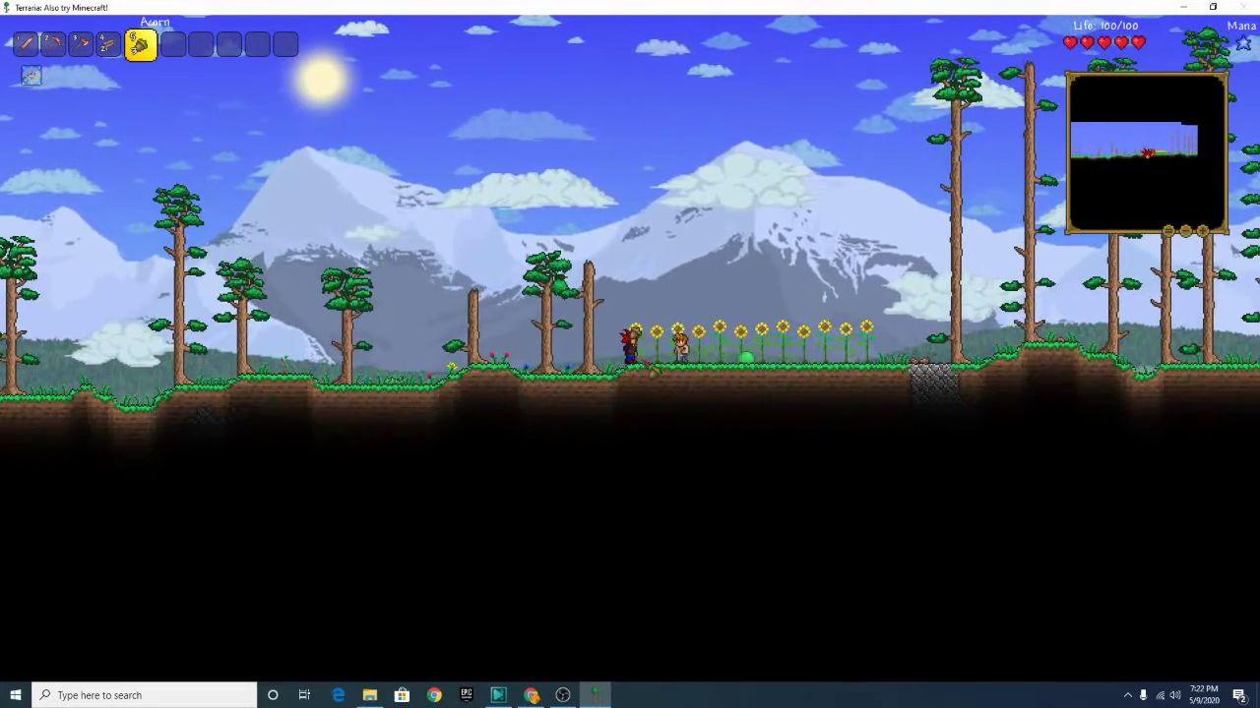
Cycle through shortsword, pickaxe, axe and wood while moving past the sunflowers
{"action": "key", "text": "1"}
{"action": "key", "text": "d"}
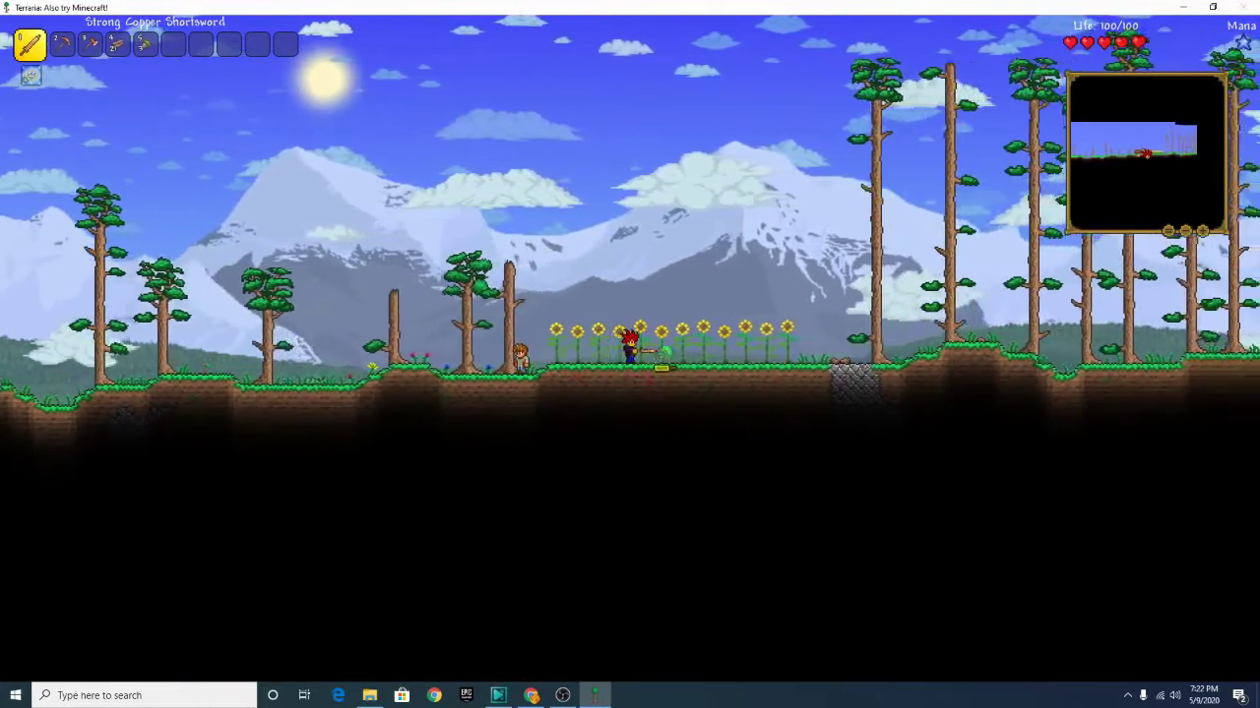
{"action": "key", "text": "d"}
{"action": "key", "text": "2"}
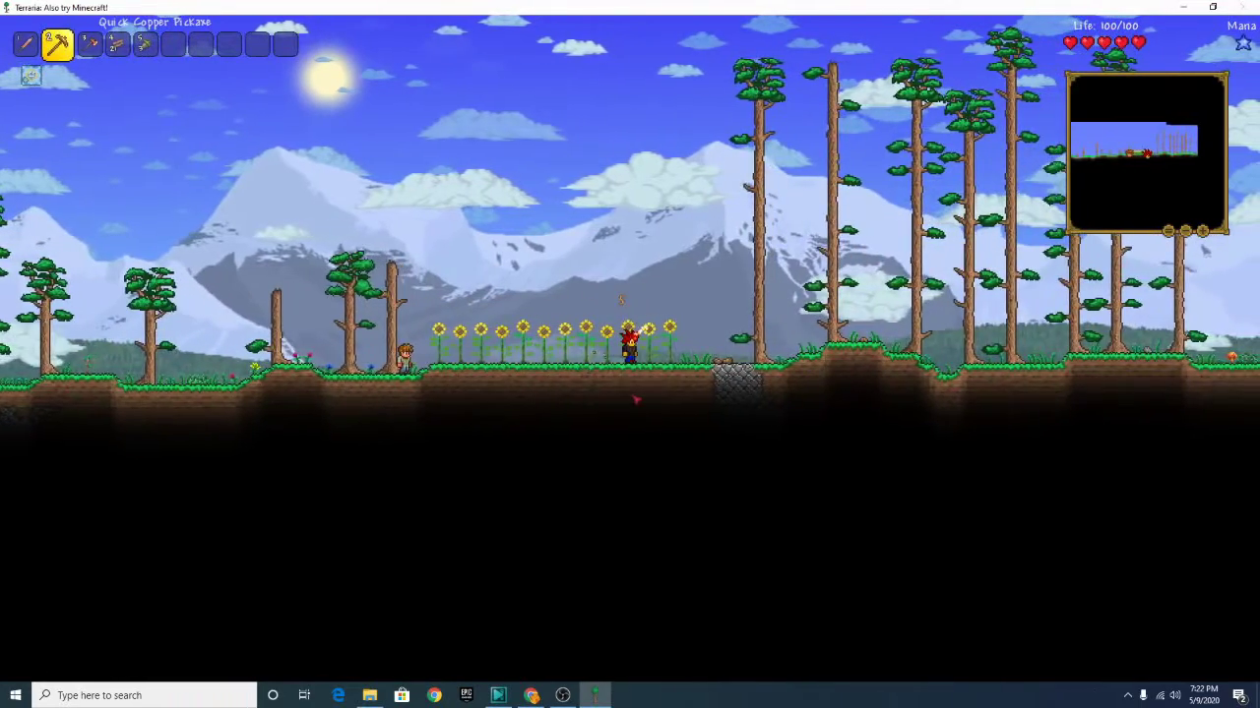
{"action": "key", "text": "d"}
{"action": "key", "text": "3"}
{"action": "key", "text": "4"}
{"action": "key", "text": "d"}
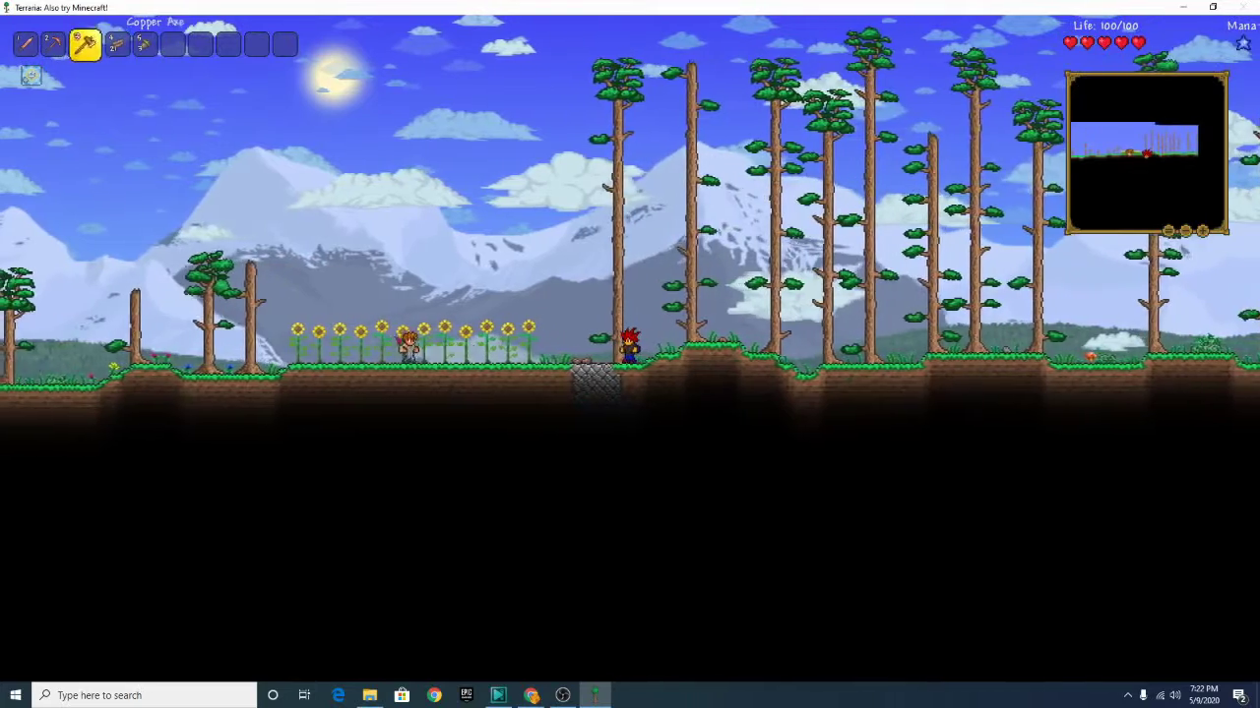
{"action": "key", "text": "a"}
{"action": "key", "text": "3"}
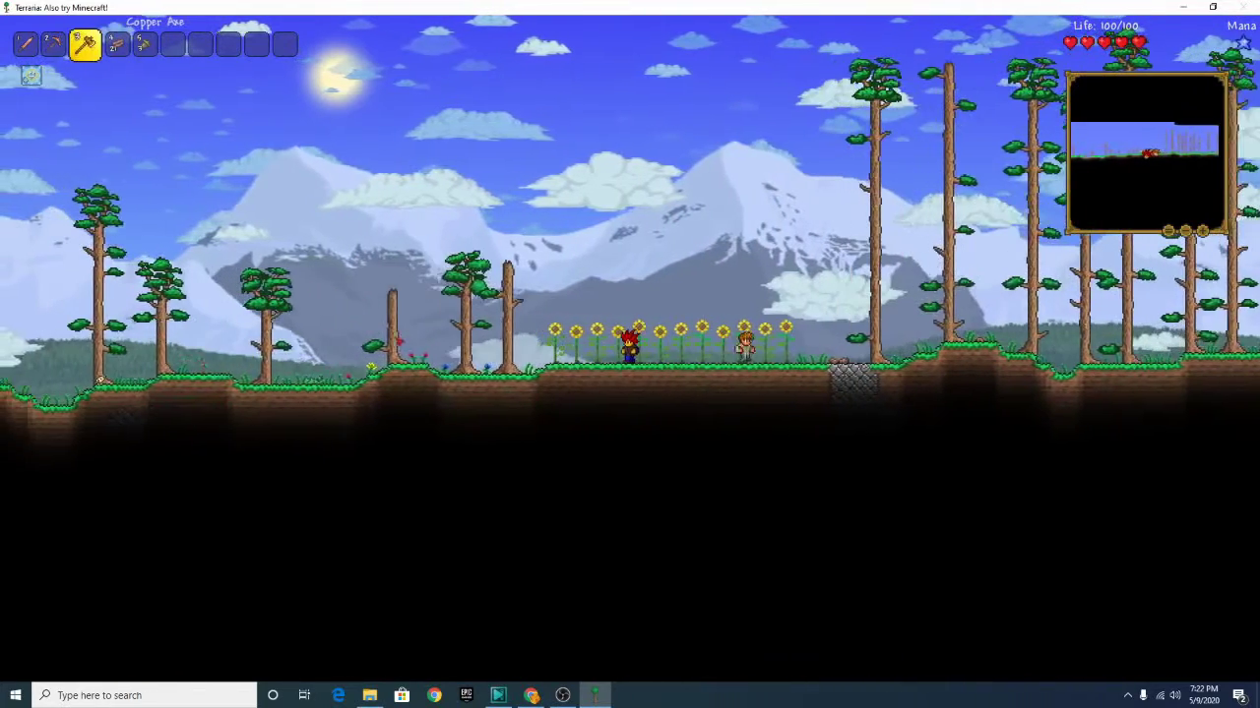
Briefly check the inventory, then head right toward the tall trees
{"action": "key", "text": "Escape"}
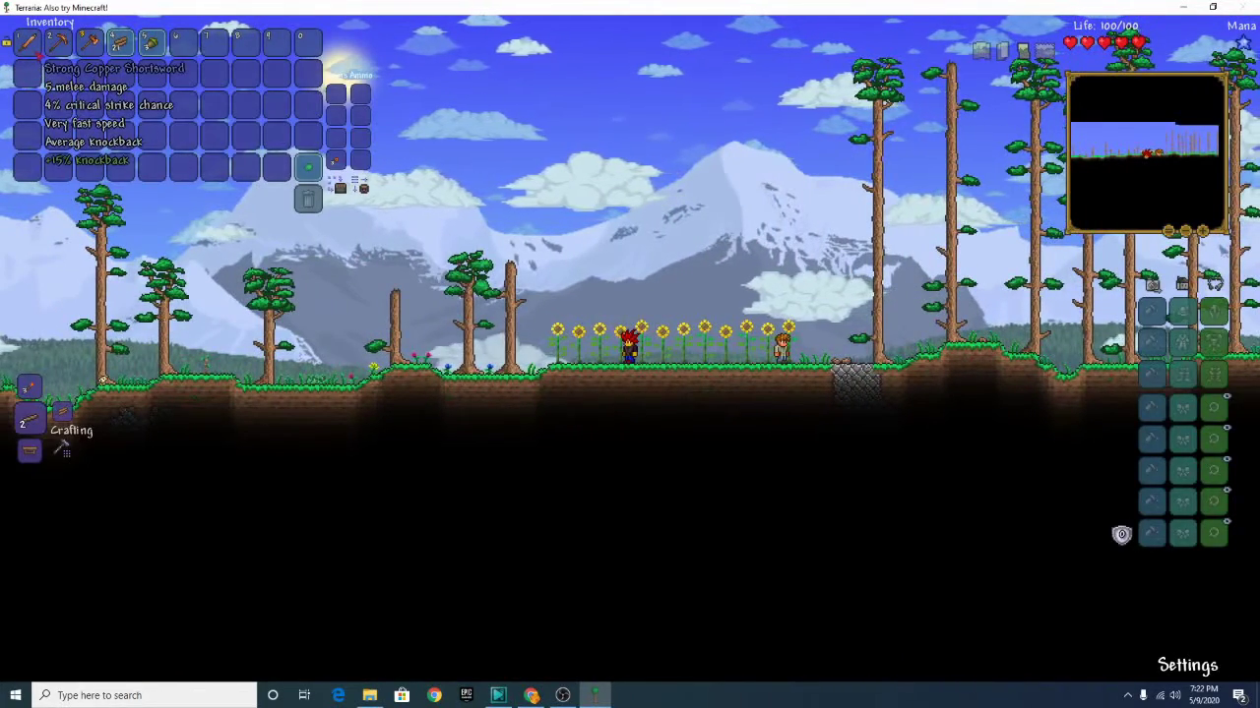
{"action": "key", "text": "Escape"}
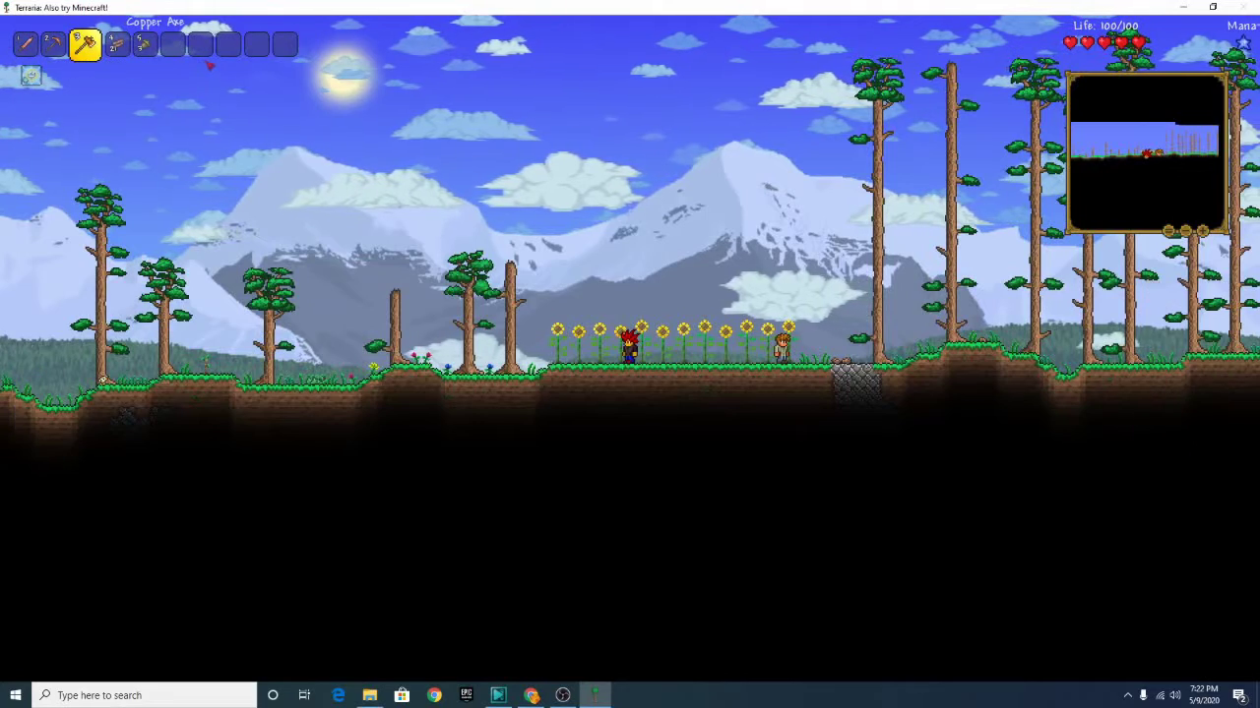
{"action": "key", "text": "d"}
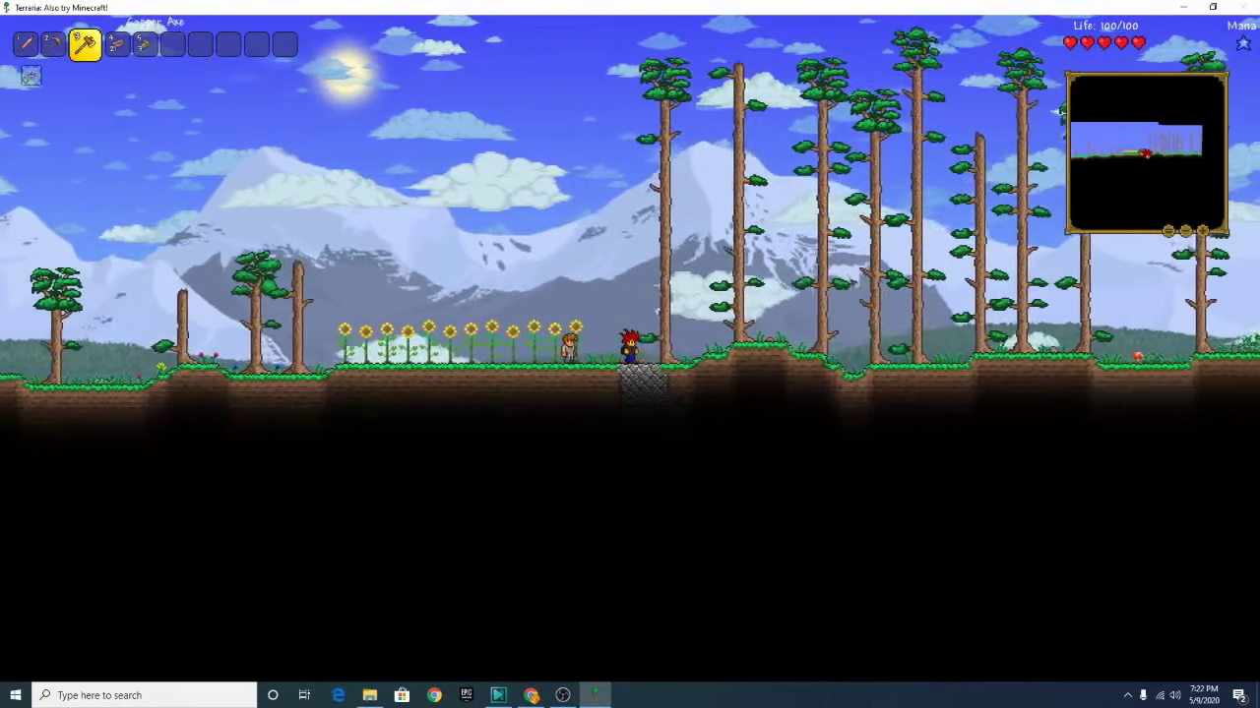
Fell the first two tall trees beside the sunflower field
{"action": "left_click", "coordinate": [593, 316]}
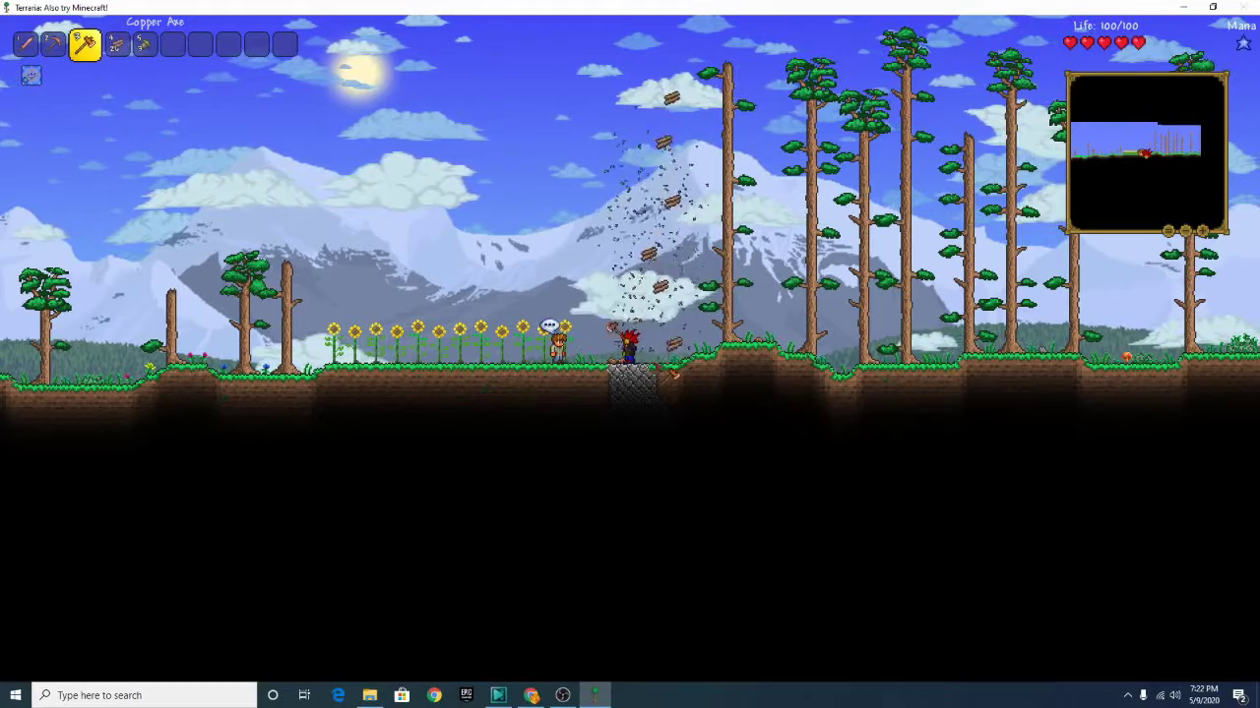
{"action": "key", "text": "d"}
{"action": "key", "text": "space"}
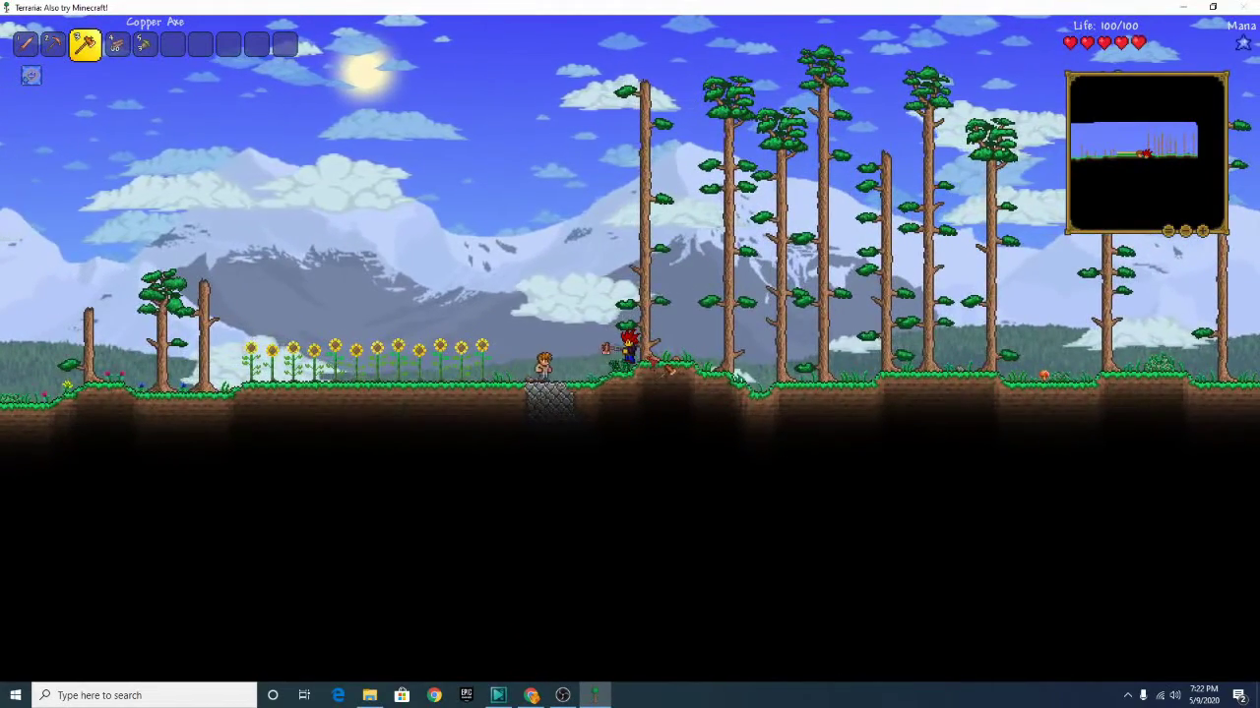
{"action": "key", "text": "d"}
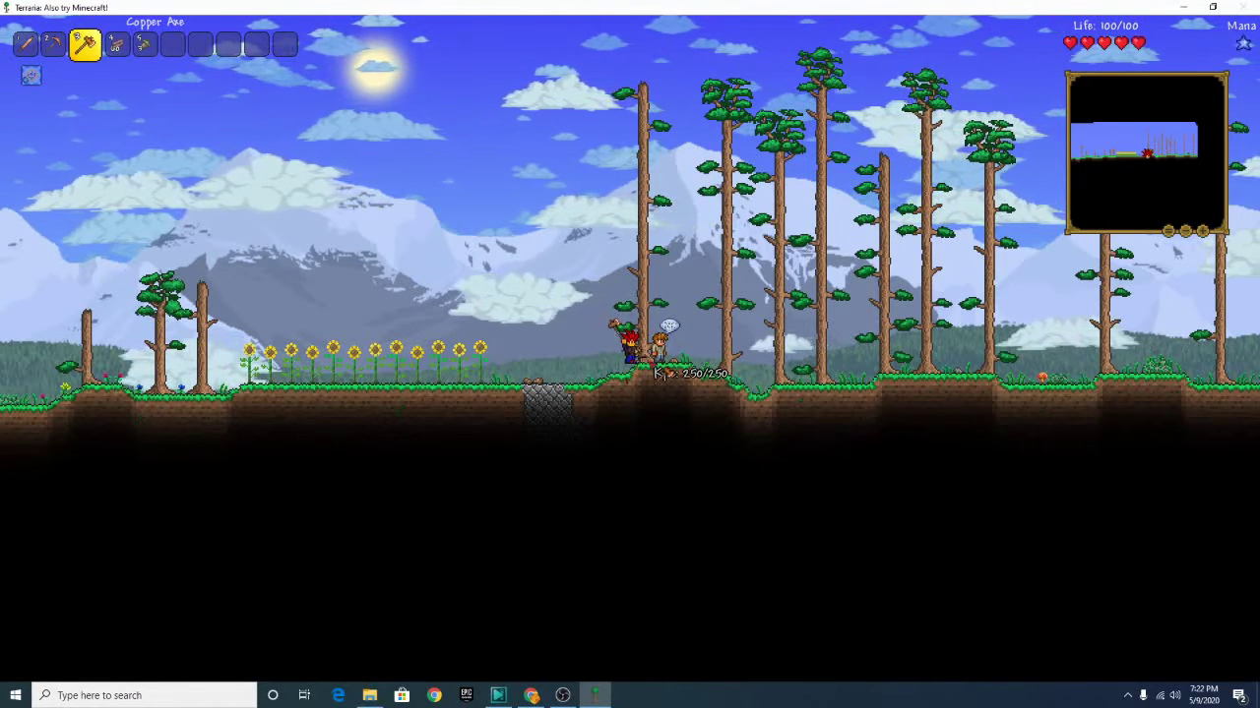
{"action": "left_click", "coordinate": [657, 374]}
{"action": "key", "text": "space"}
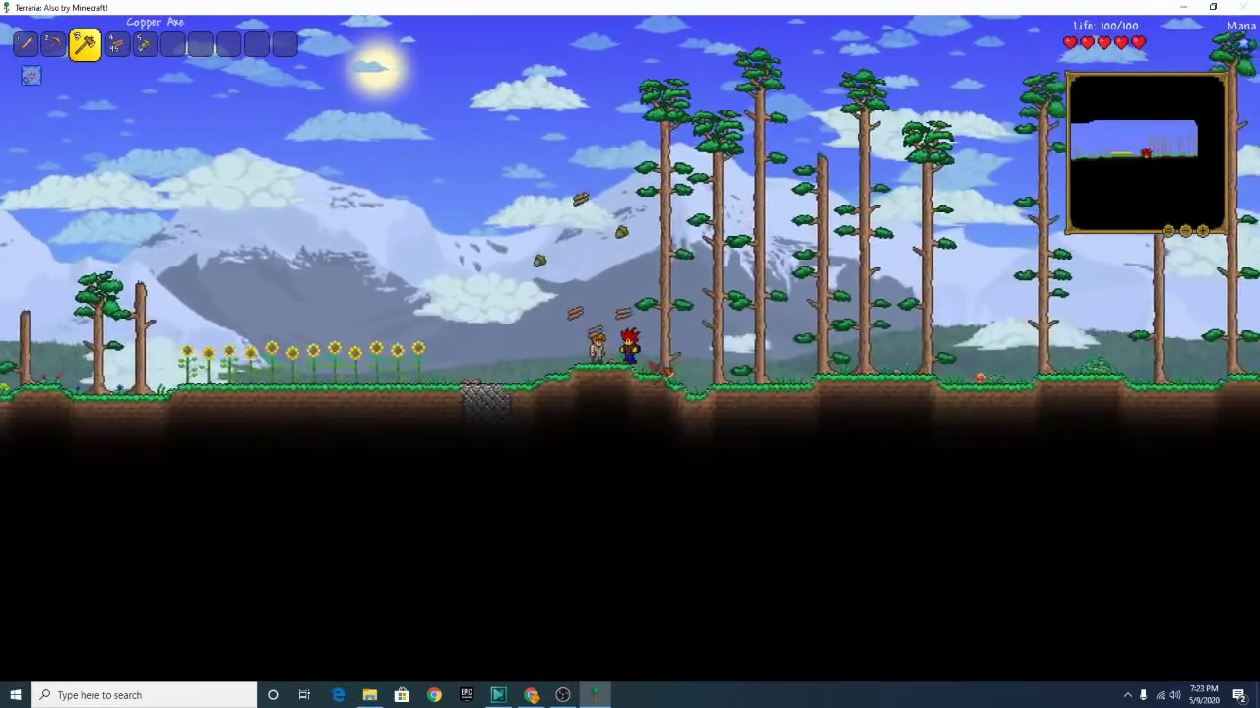
{"action": "key", "text": "d"}
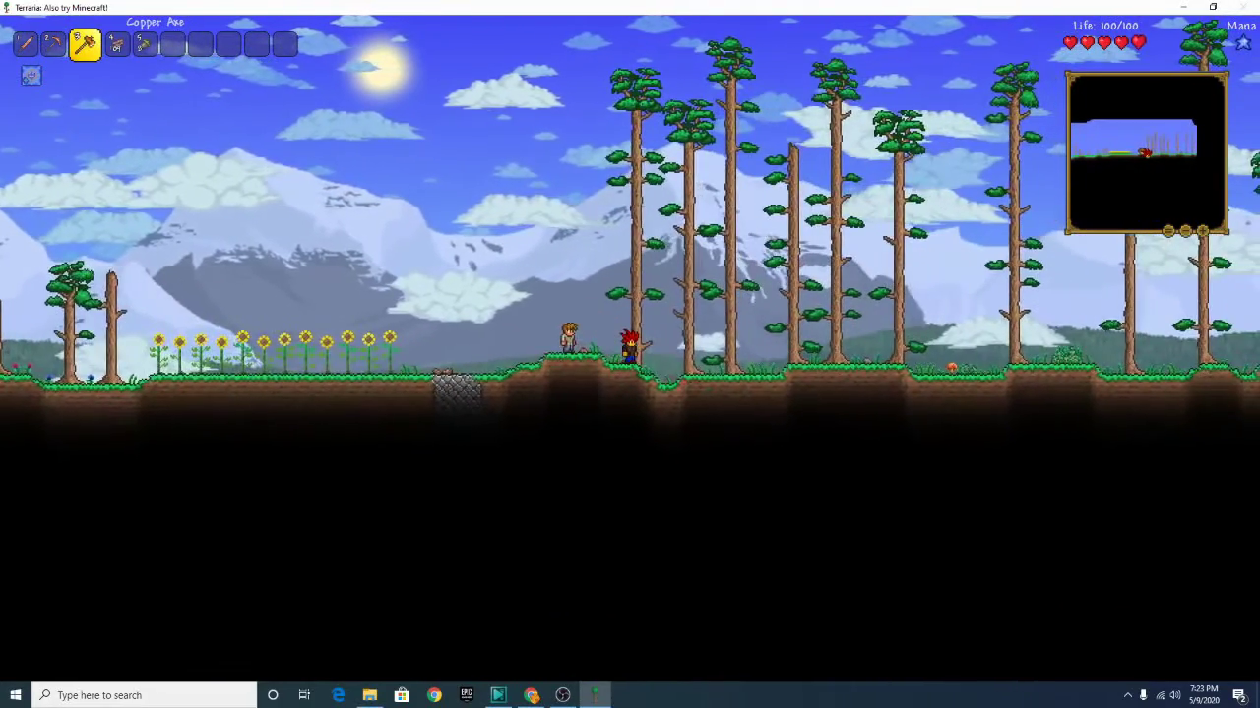
Chop down the next trunk and pick up its dropped wood
{"action": "left_click", "coordinate": [644, 354]}
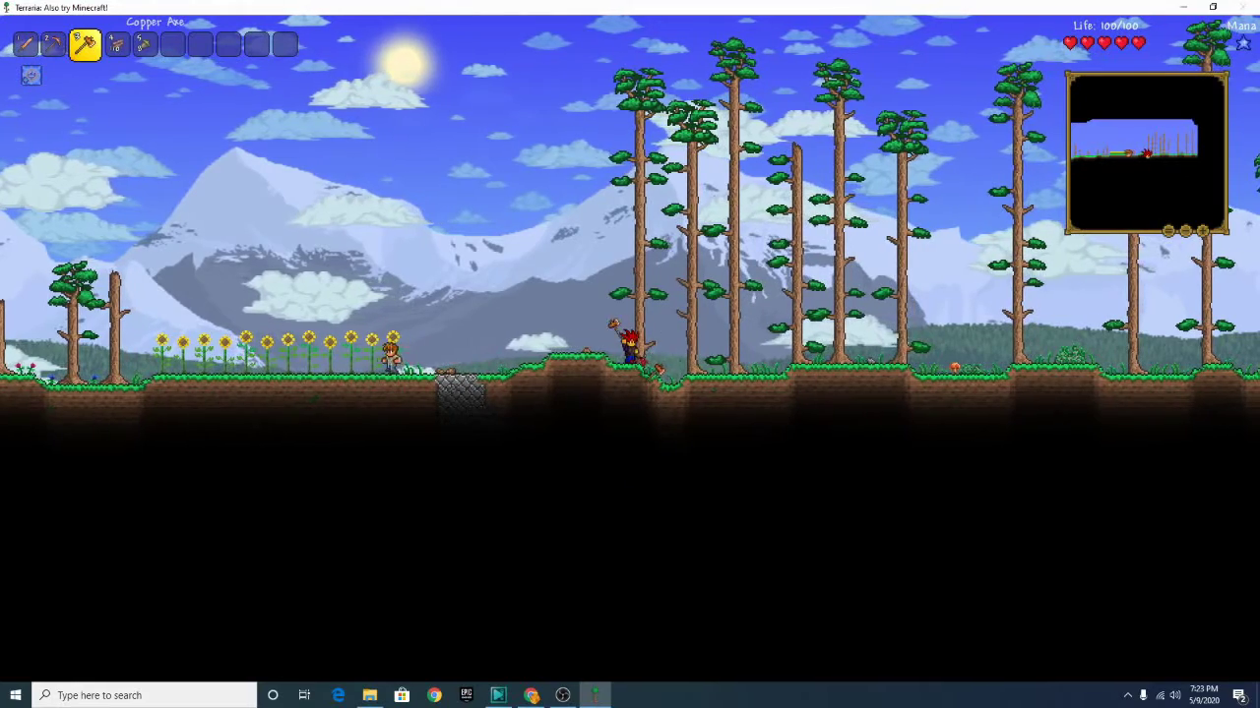
{"action": "left_click", "coordinate": [639, 295]}
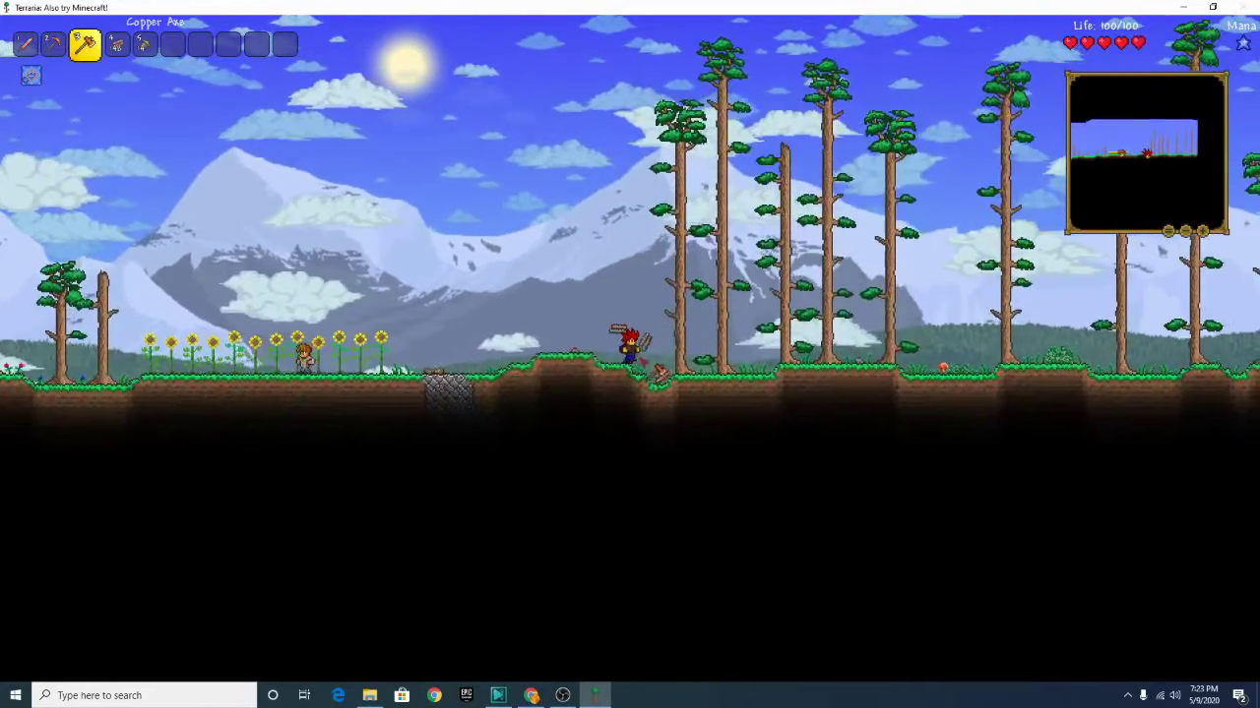
{"action": "key", "text": "d"}
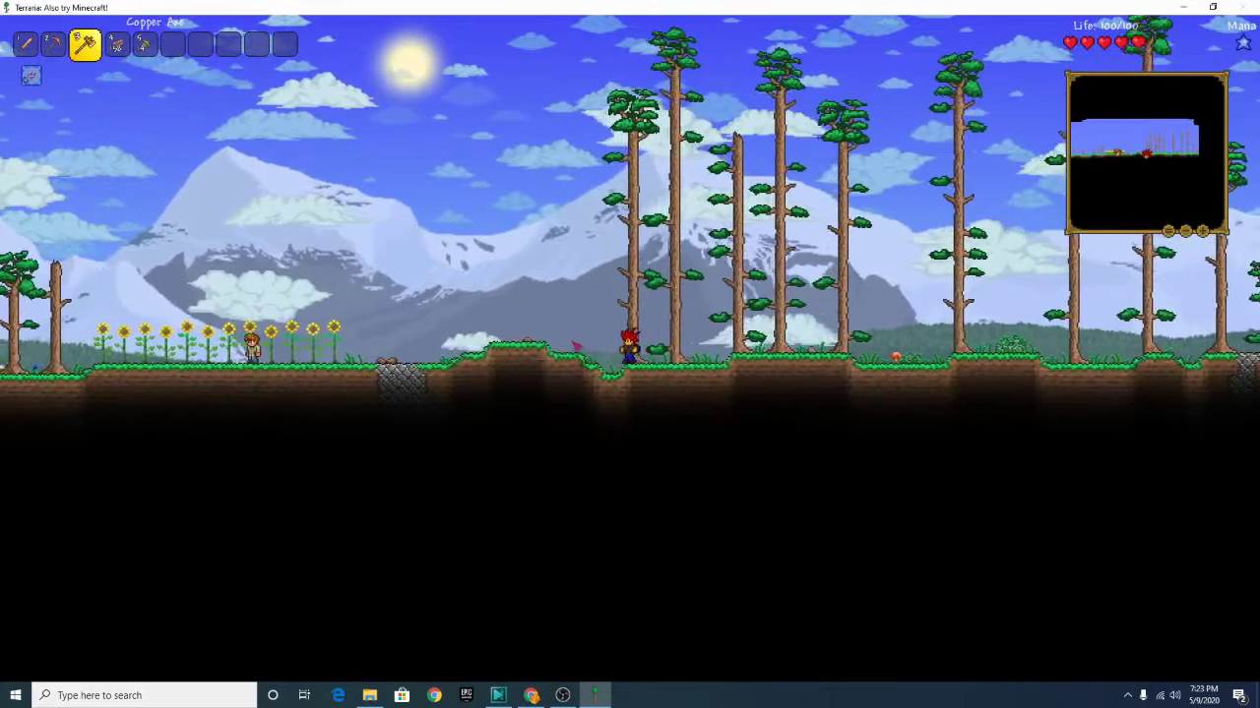
{"action": "key", "text": "a"}
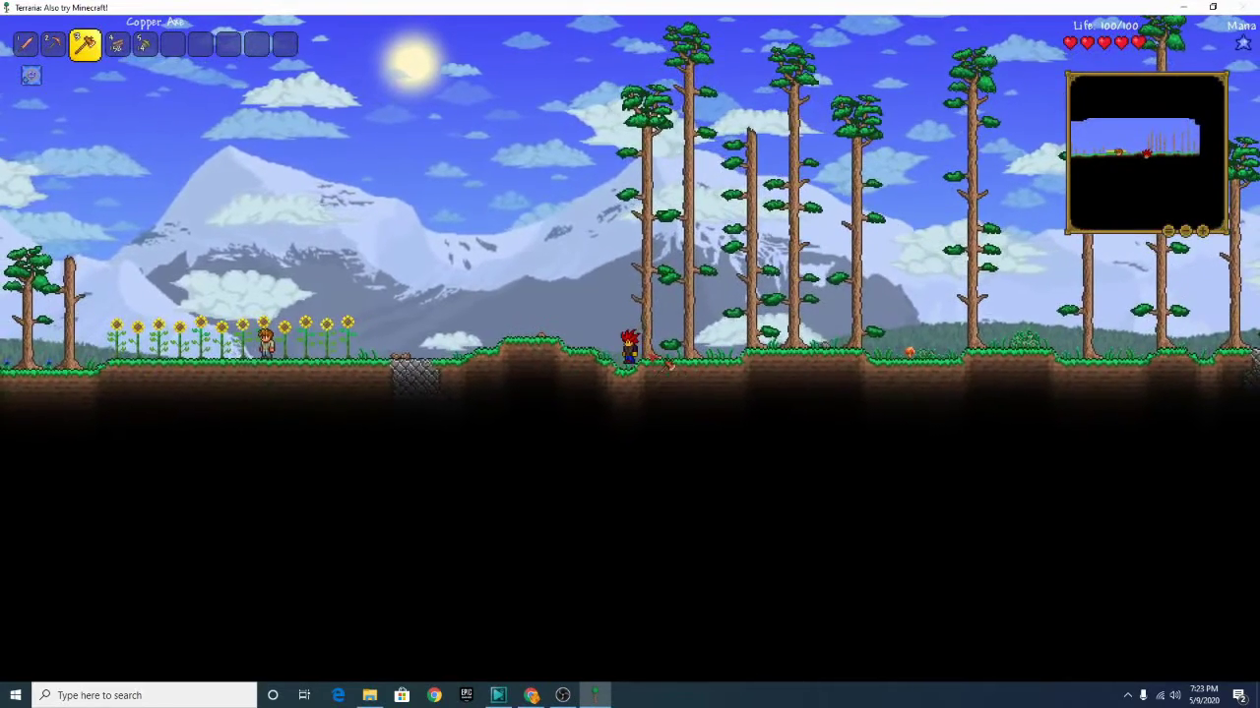
{"action": "key", "text": "d"}
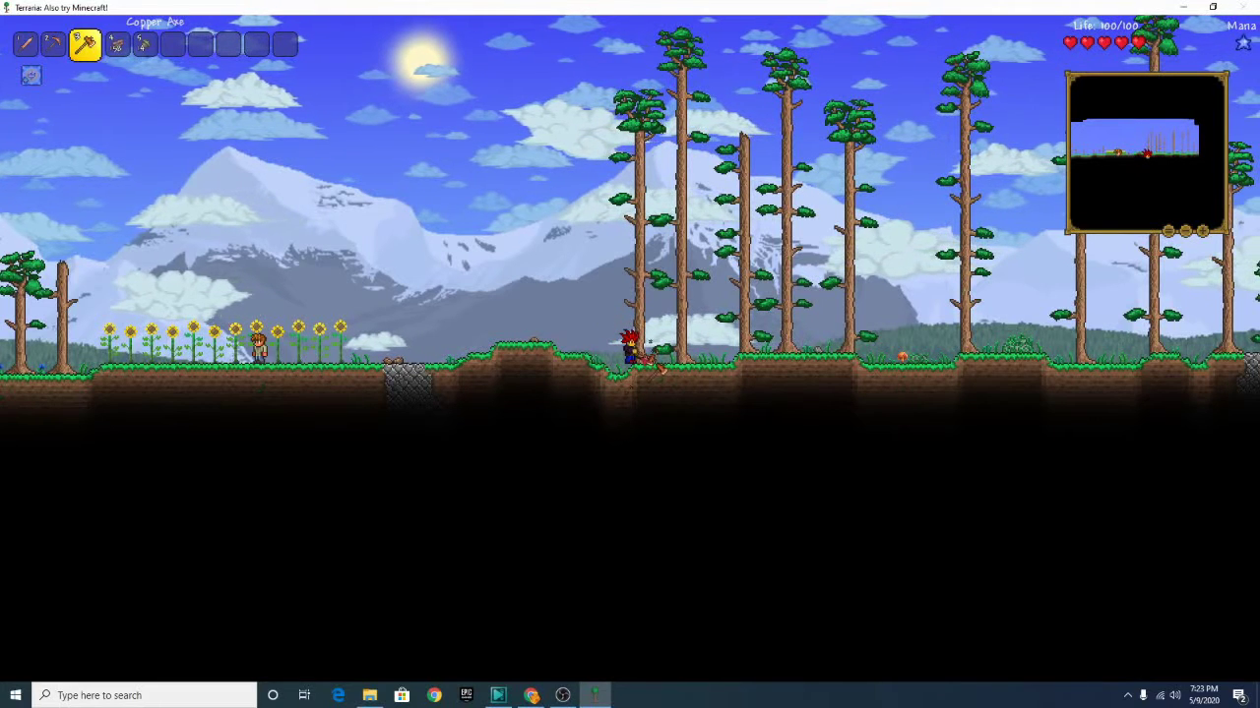
Fell another tall tree and collect the falling wood
{"action": "left_click", "coordinate": [664, 369]}
{"action": "key", "text": "d"}
{"action": "key", "text": "a"}
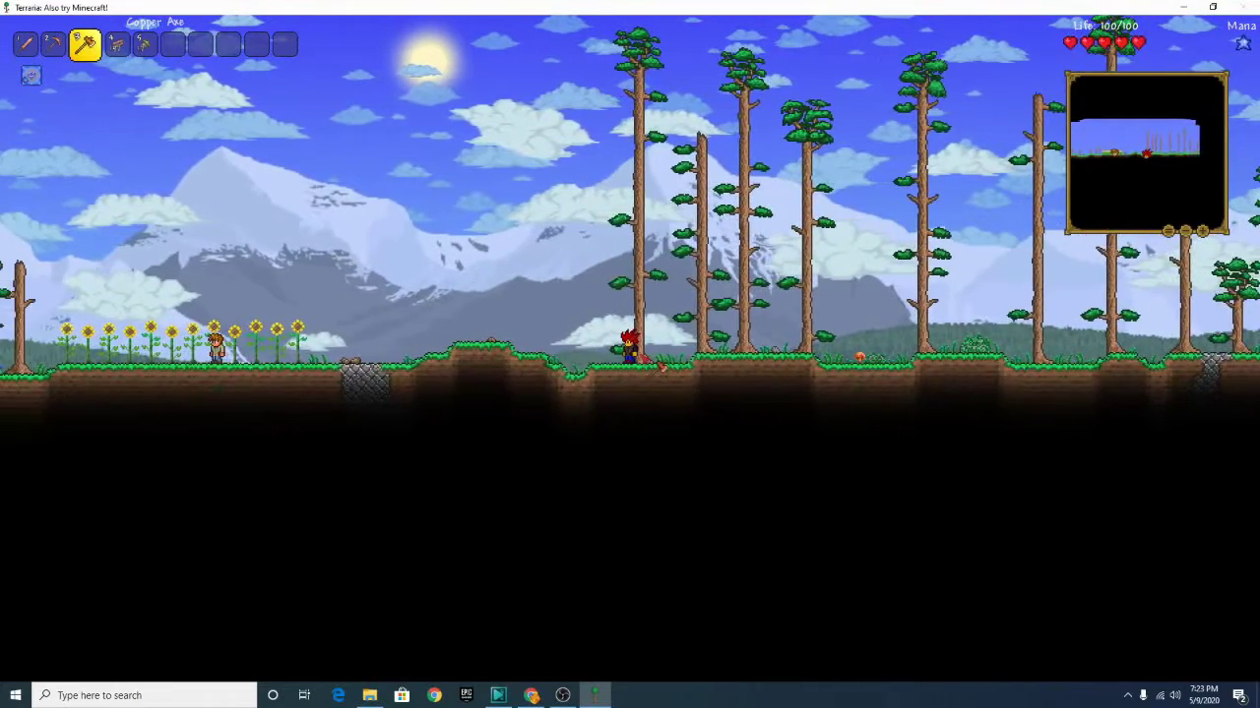
{"action": "left_click", "coordinate": [665, 369]}
{"action": "left_click", "coordinate": [665, 366]}
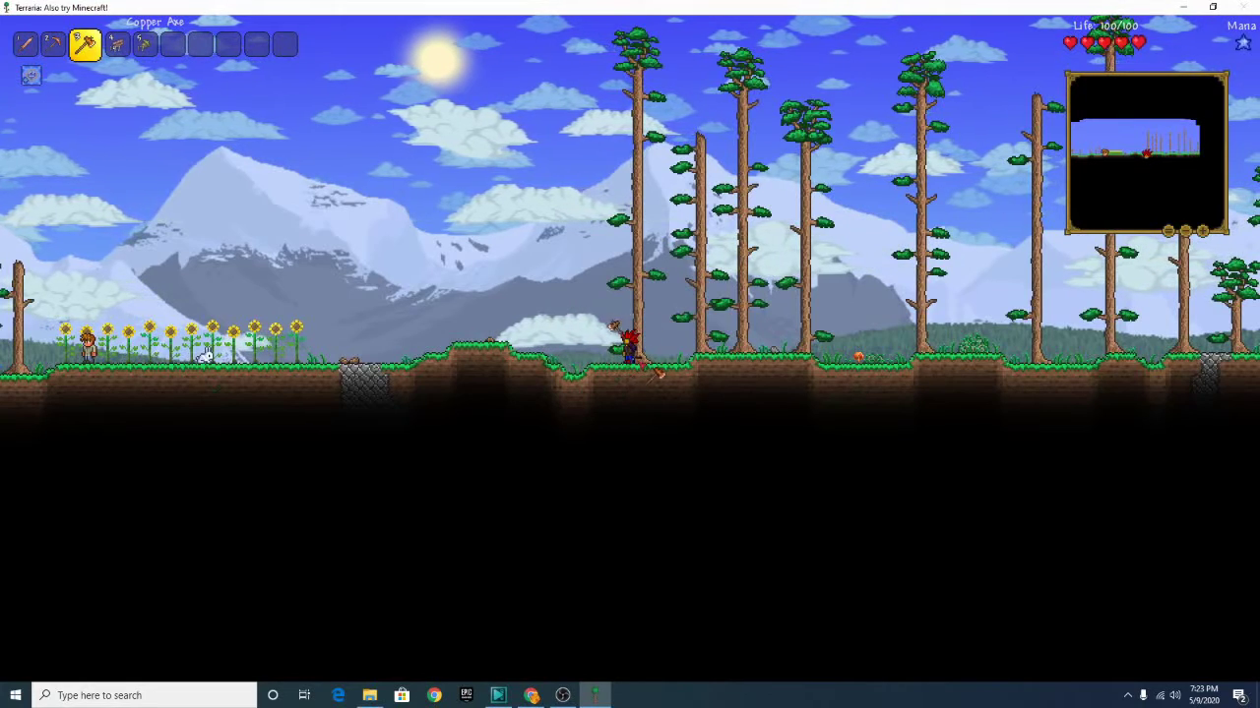
{"action": "left_click", "coordinate": [664, 369]}
{"action": "key", "text": "a"}
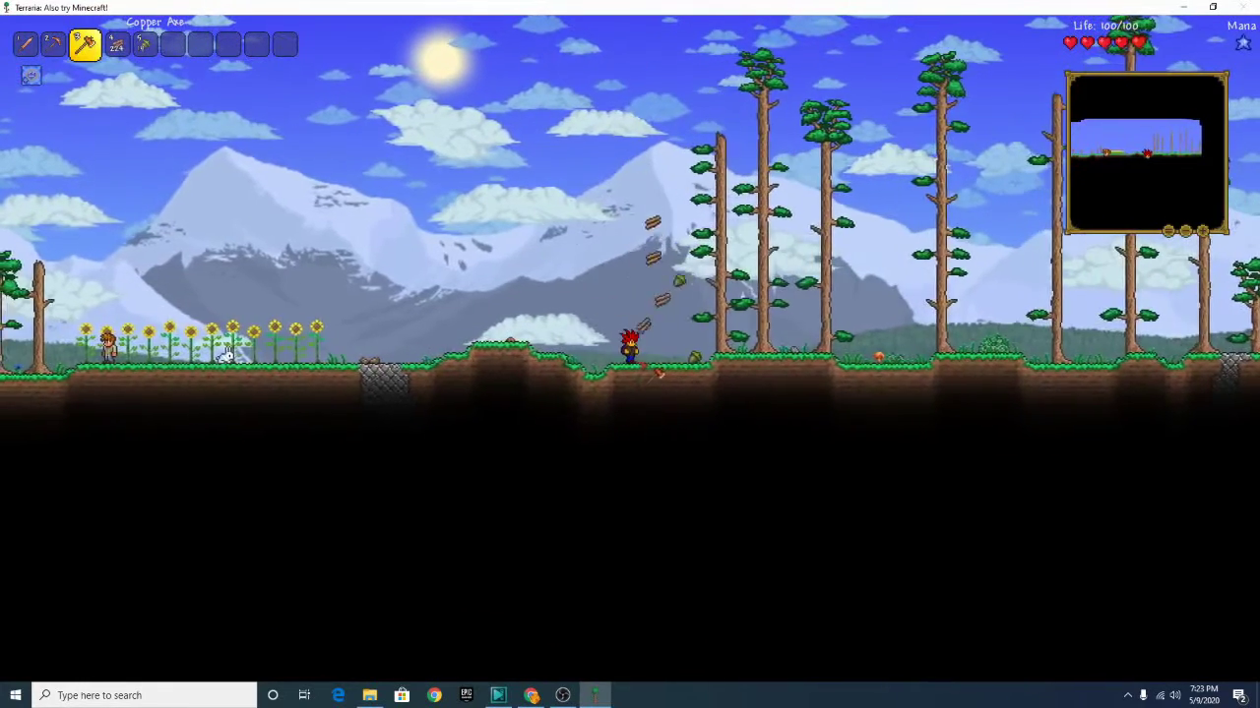
{"action": "key", "text": "a"}
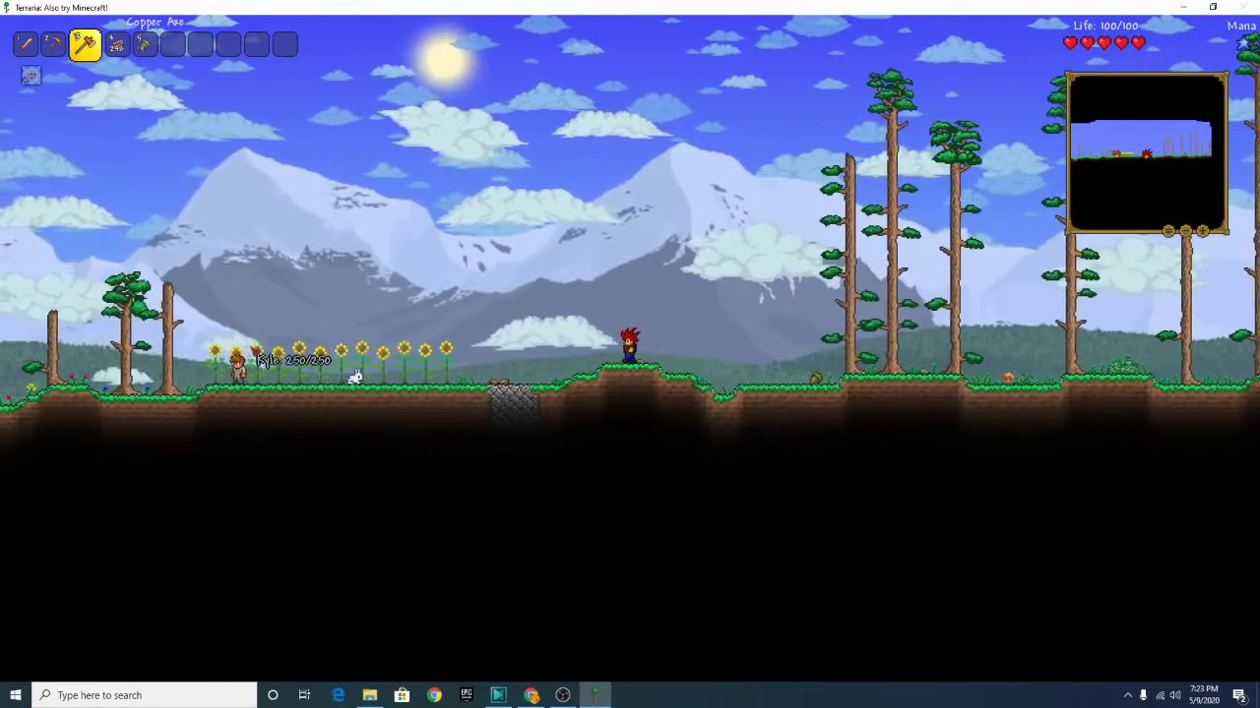
Dig a pit into the ground beside the sunflowers with the Copper Pickaxe
{"action": "key", "text": "a"}
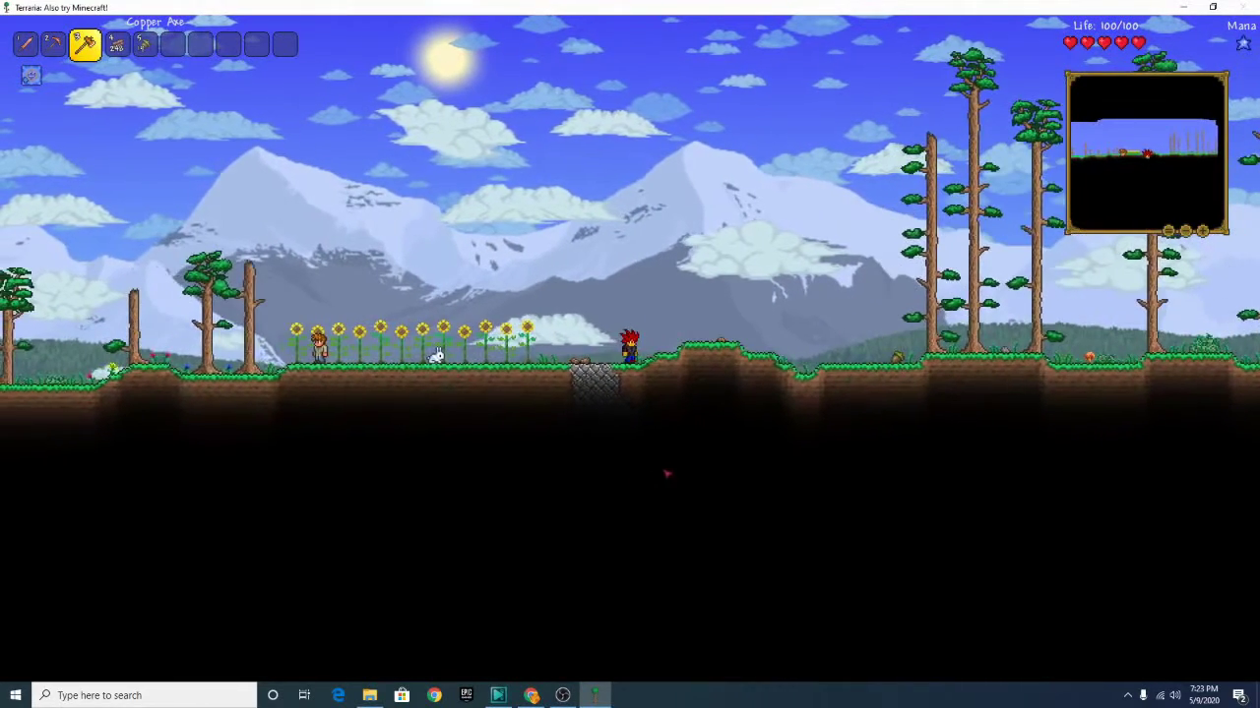
{"action": "key", "text": "2"}
{"action": "key", "text": "a"}
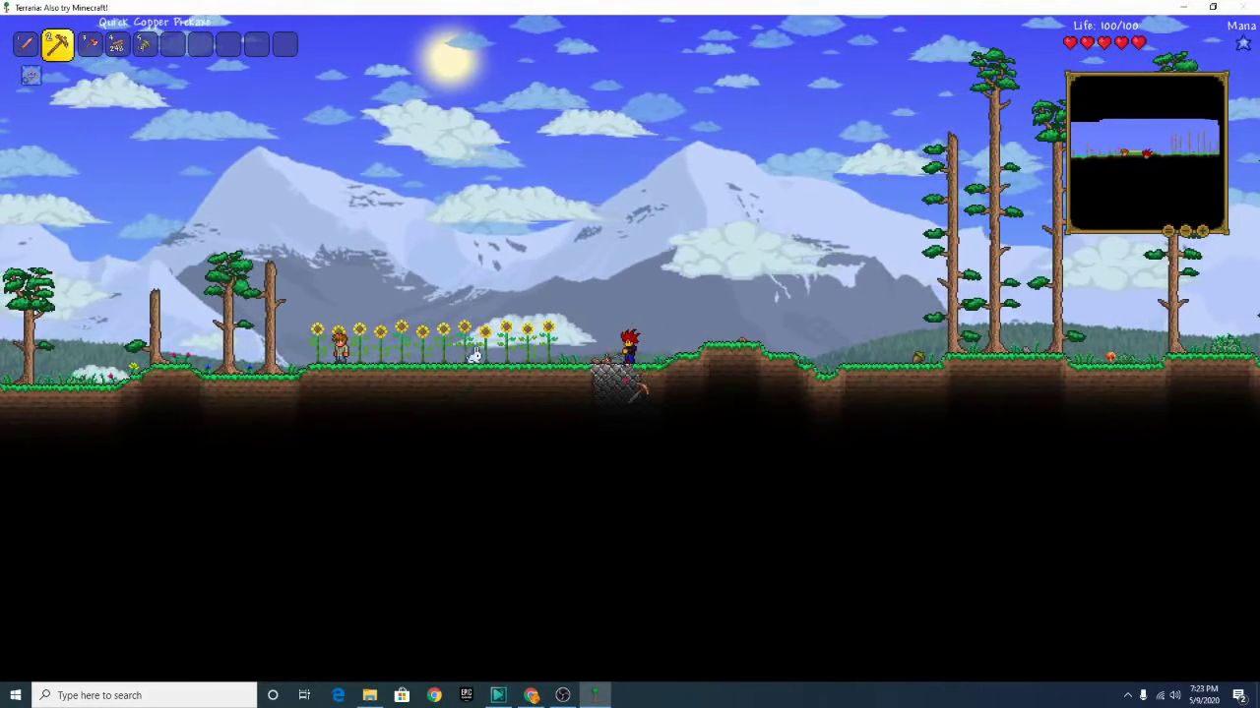
{"action": "left_click_drag", "start_coordinate": [630, 388], "coordinate": [630, 389]}
{"action": "key", "text": "a"}
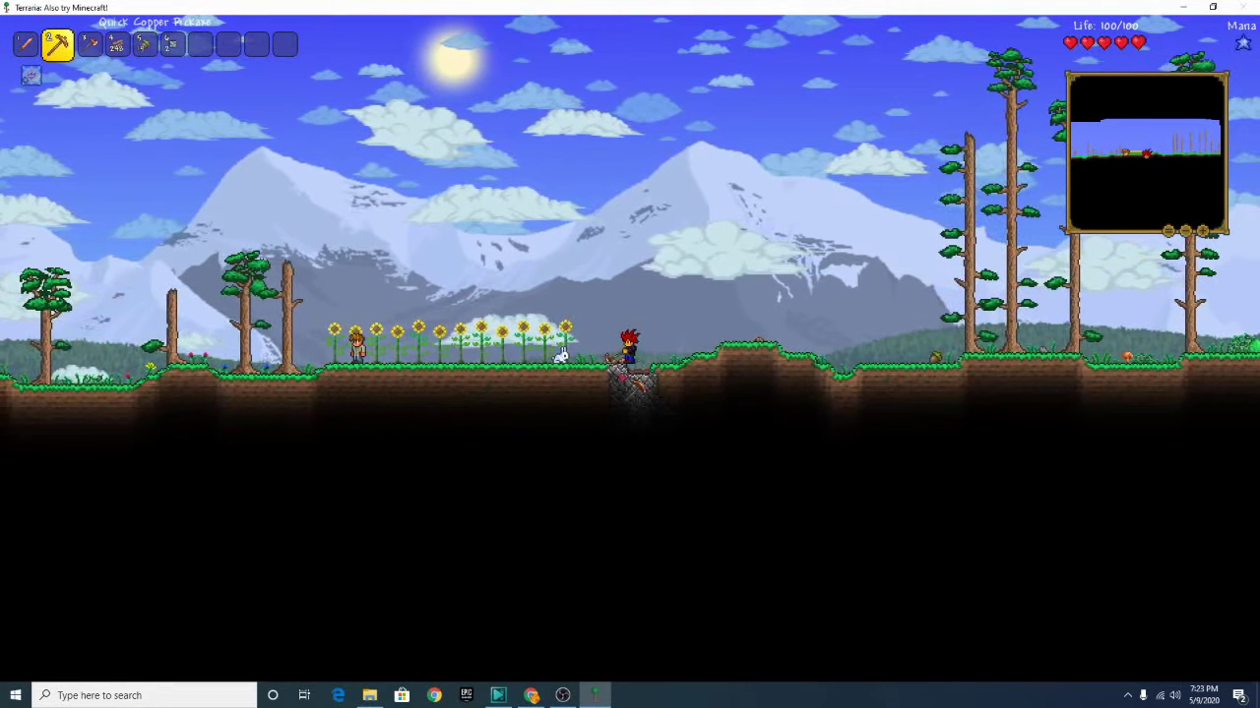
{"action": "key", "text": "a"}
{"action": "left_click_drag", "start_coordinate": [630, 388], "coordinate": [630, 389]}
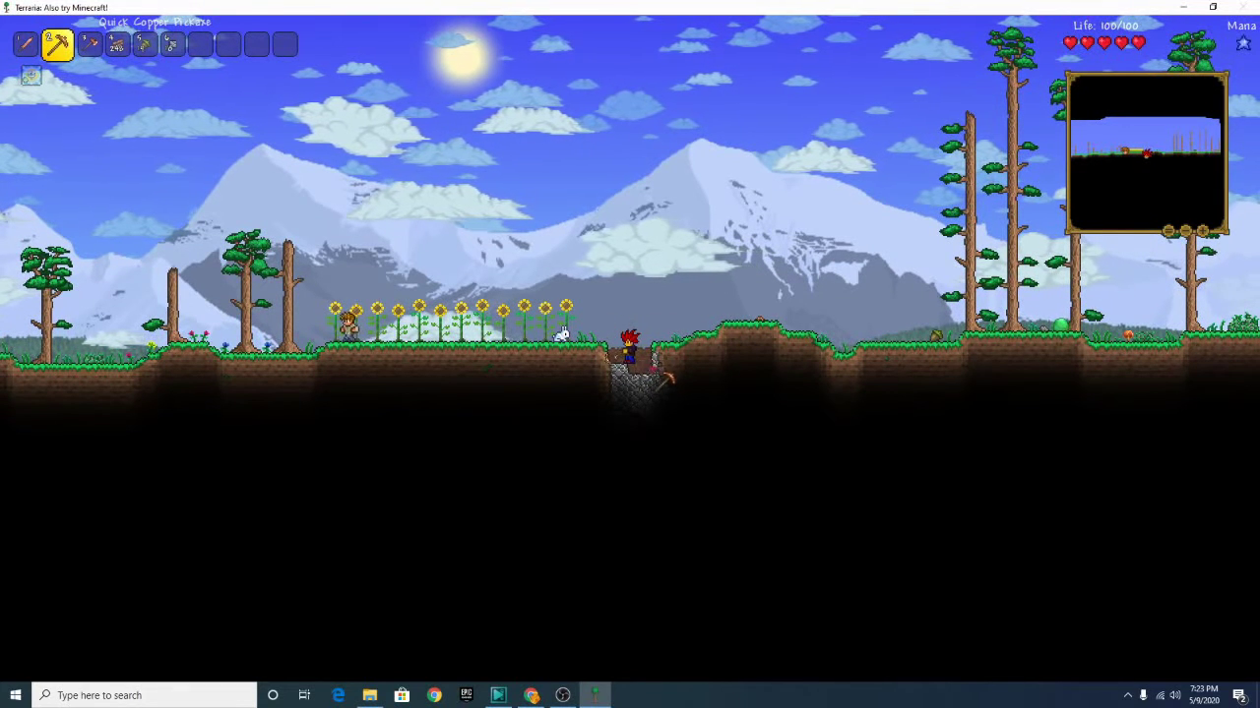
{"action": "left_click_drag", "start_coordinate": [677, 379], "coordinate": [677, 374]}
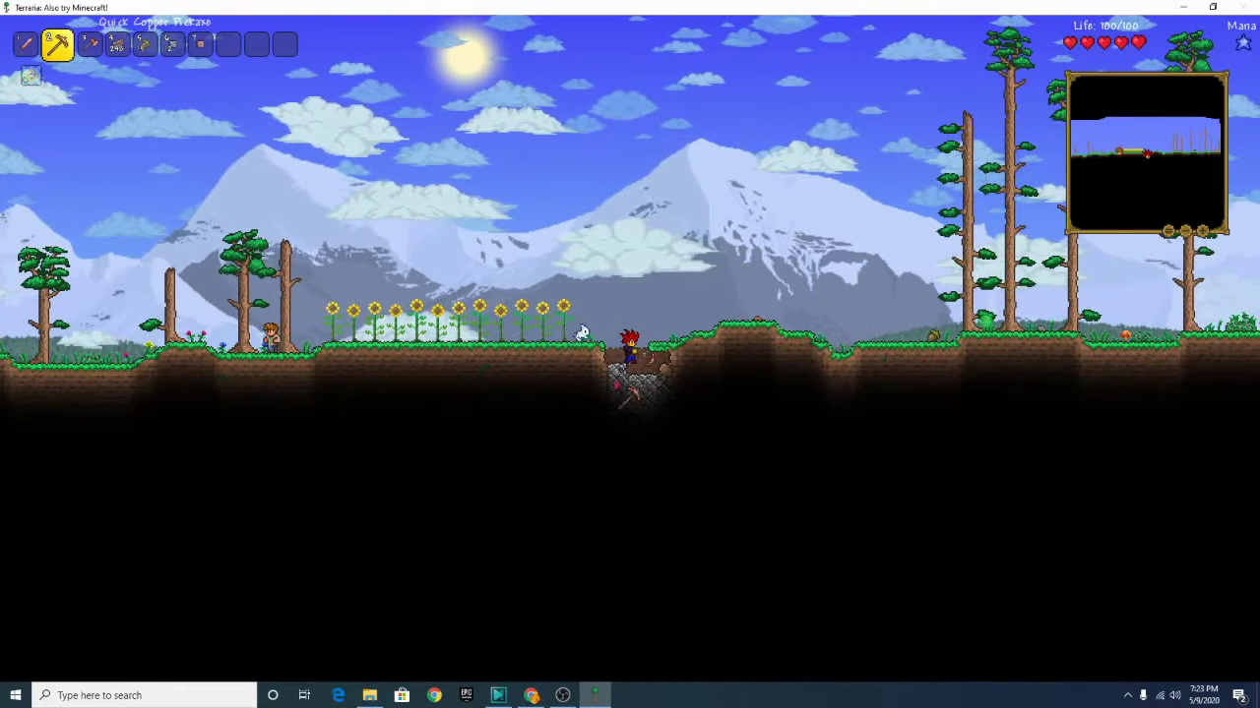
{"action": "left_click_drag", "start_coordinate": [683, 335], "coordinate": [686, 323]}
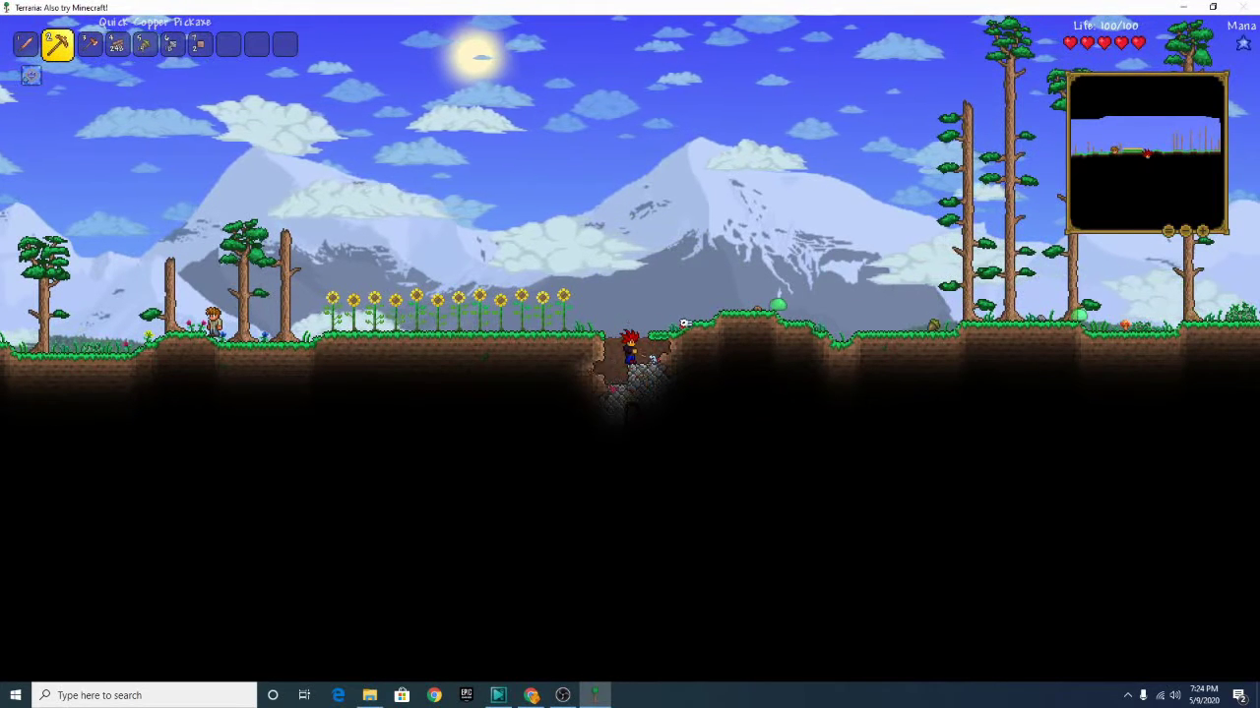
Fight off the attacking slime with the Copper Shortsword
{"action": "key", "text": "1"}
{"action": "key", "text": "space"}
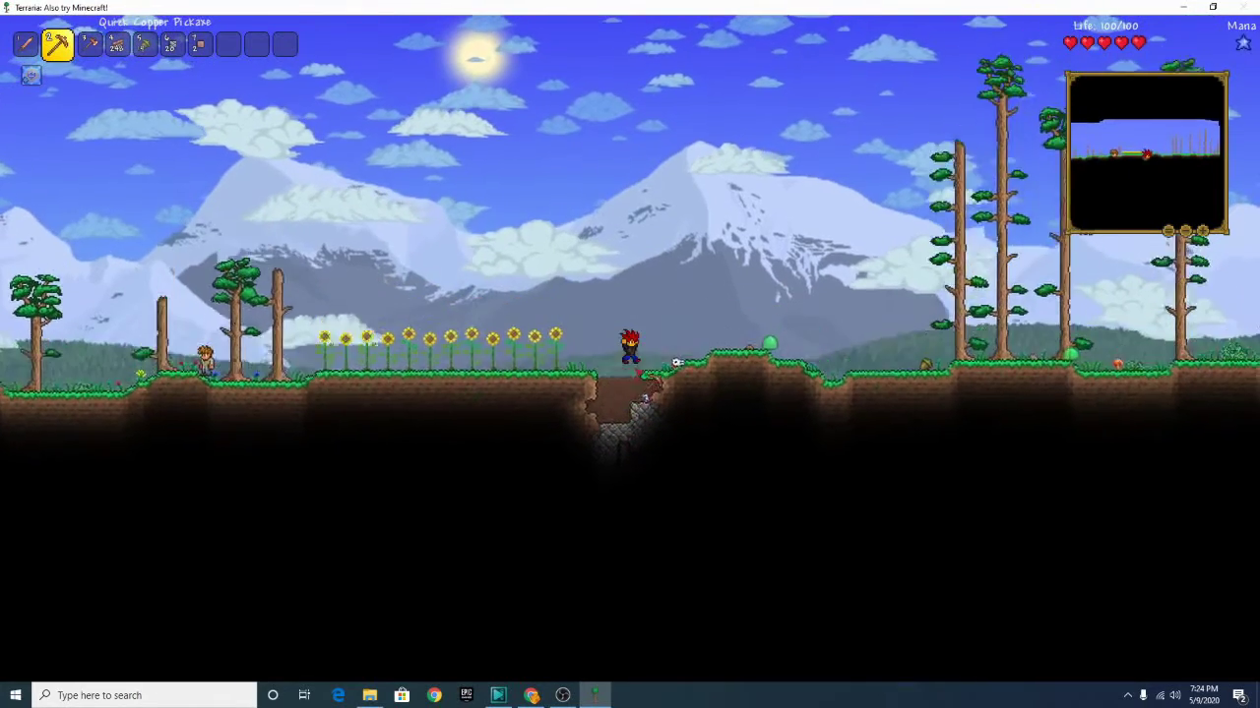
{"action": "key", "text": "d"}
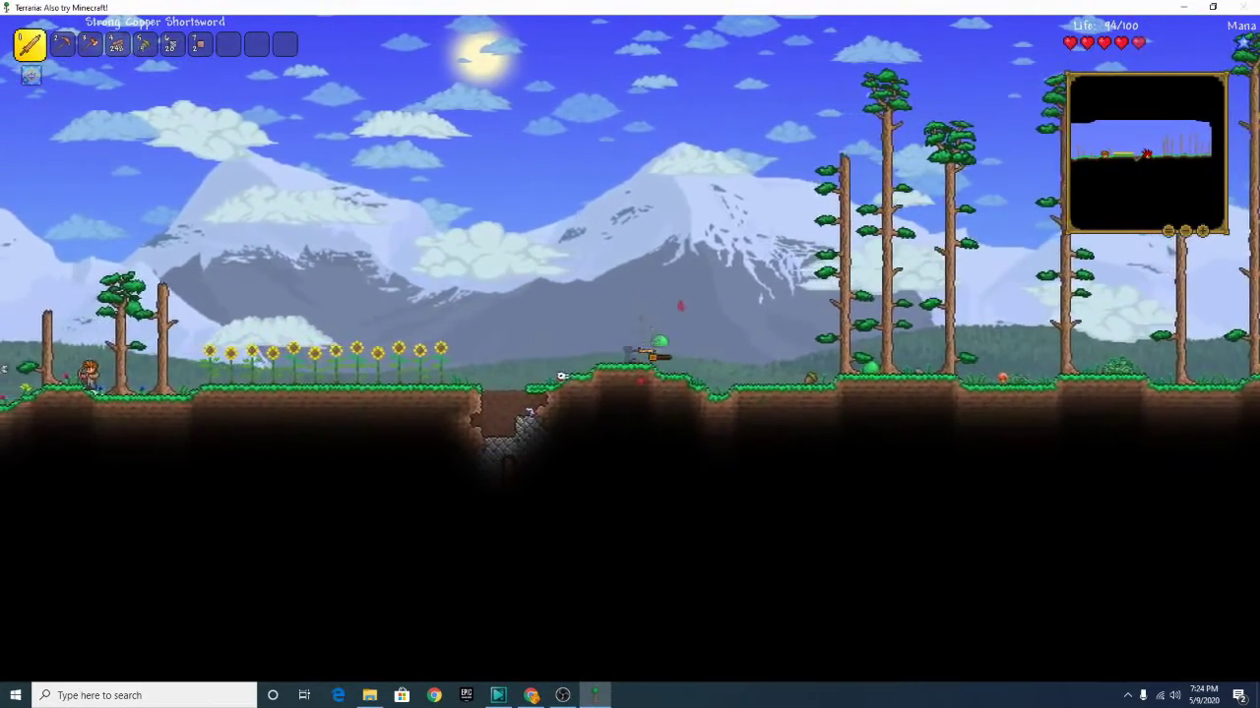
{"action": "key", "text": "a"}
{"action": "key", "text": "d"}
{"action": "key", "text": "d"}
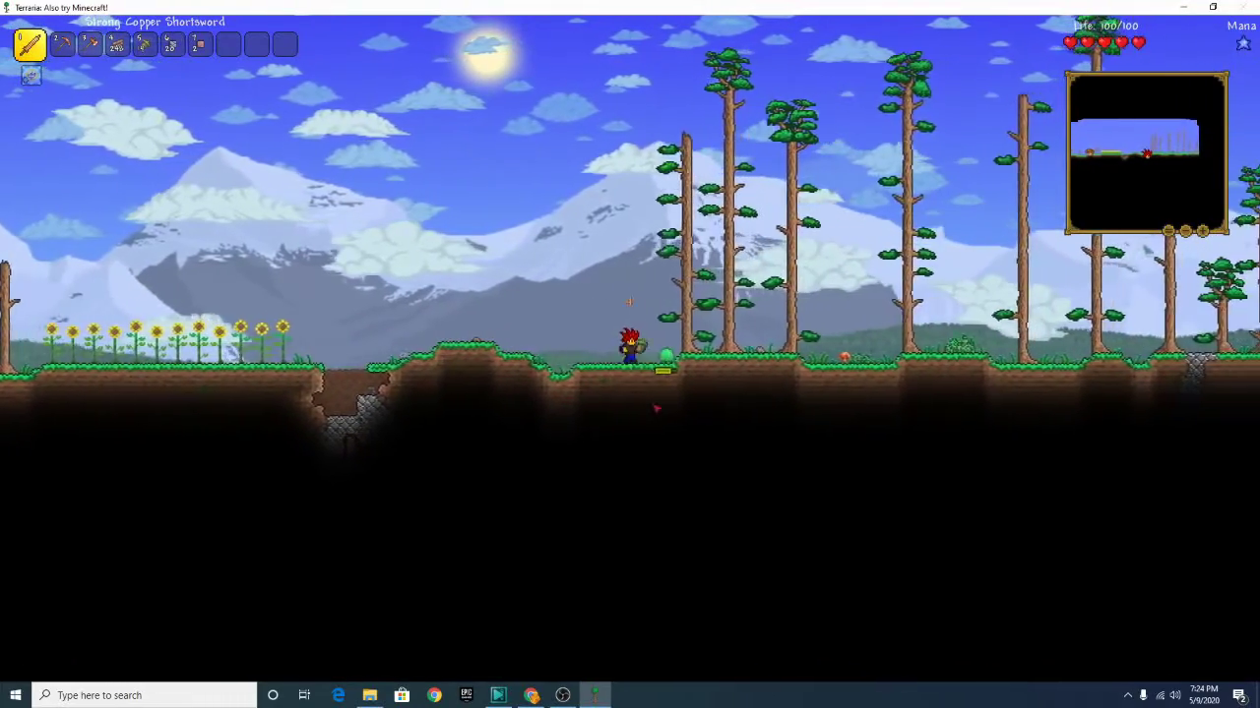
Drop back into the pit and mine it deeper and wider
{"action": "key", "text": "a"}
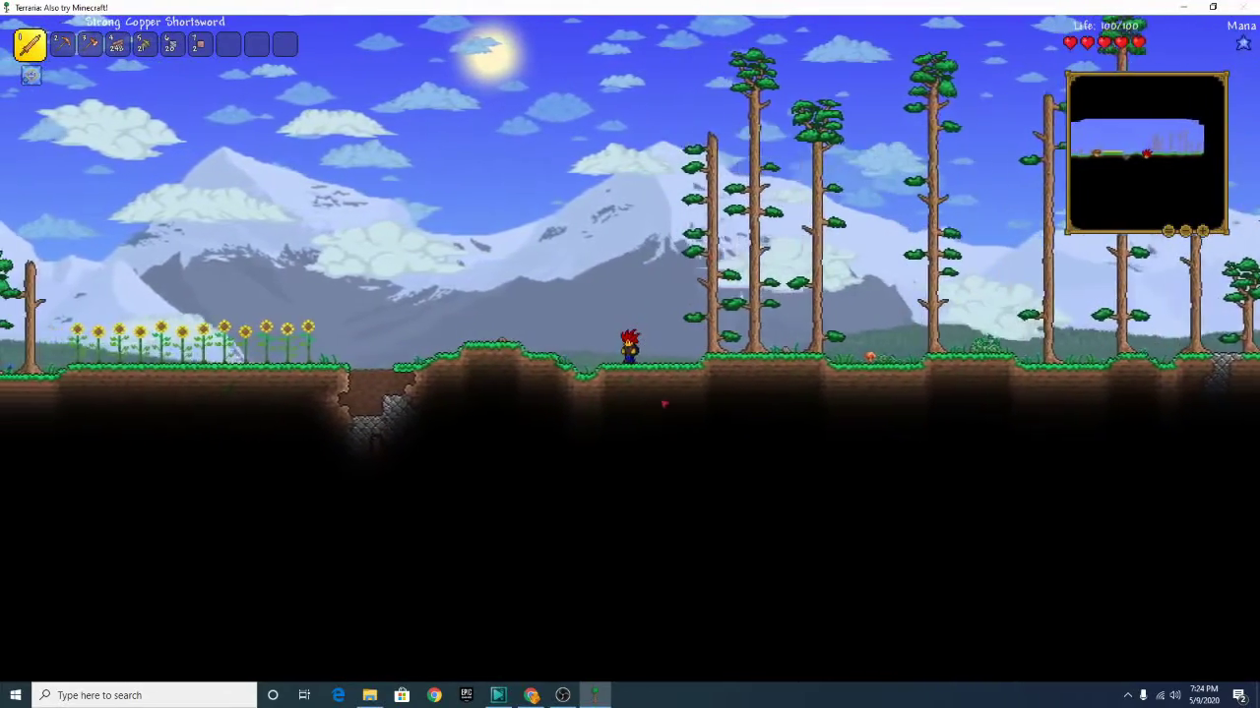
{"action": "key", "text": "3"}
{"action": "key", "text": "2"}
{"action": "key", "text": "a"}
{"action": "left_click_drag", "start_coordinate": [630, 393], "coordinate": [650, 374]}
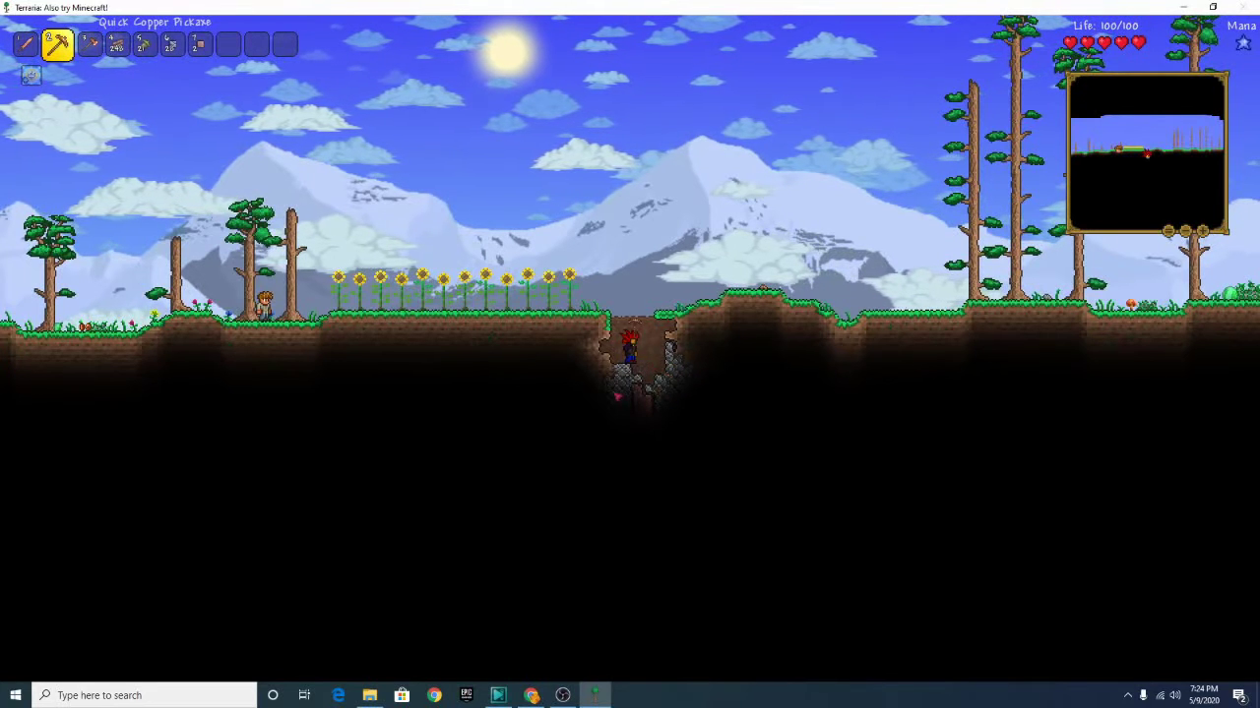
{"action": "left_click_drag", "start_coordinate": [618, 398], "coordinate": [636, 376]}
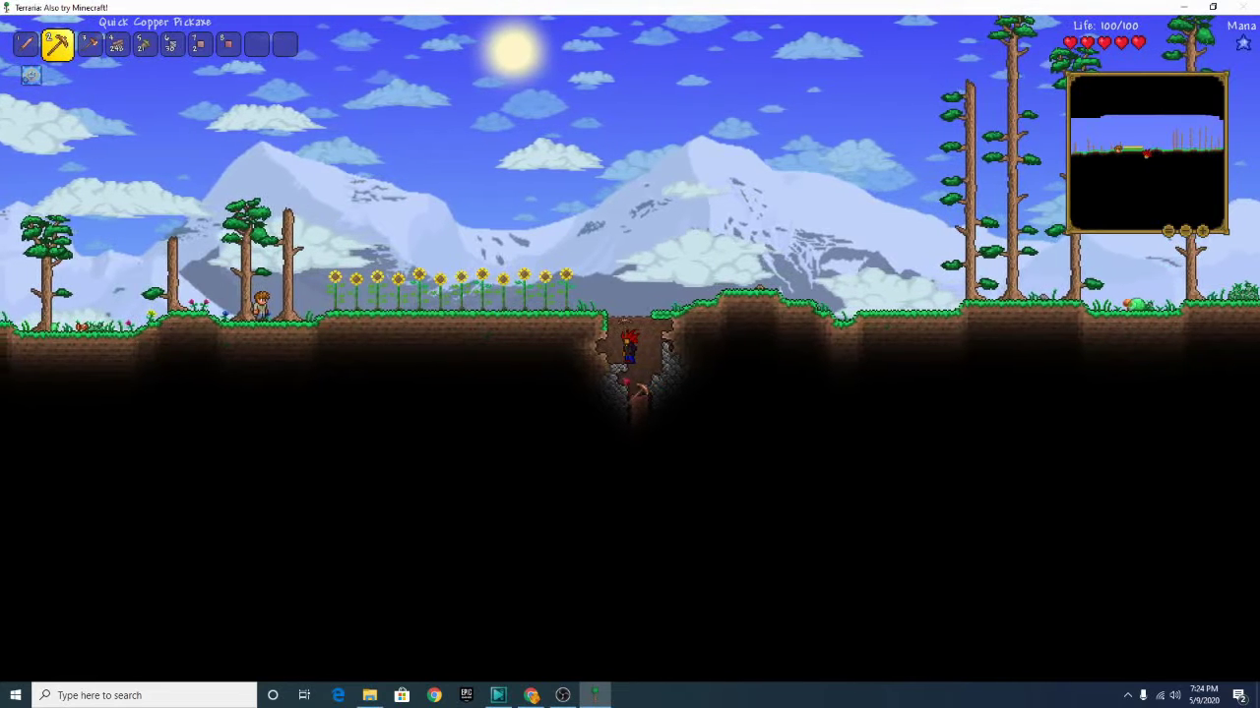
{"action": "left_click_drag", "start_coordinate": [630, 393], "coordinate": [630, 379]}
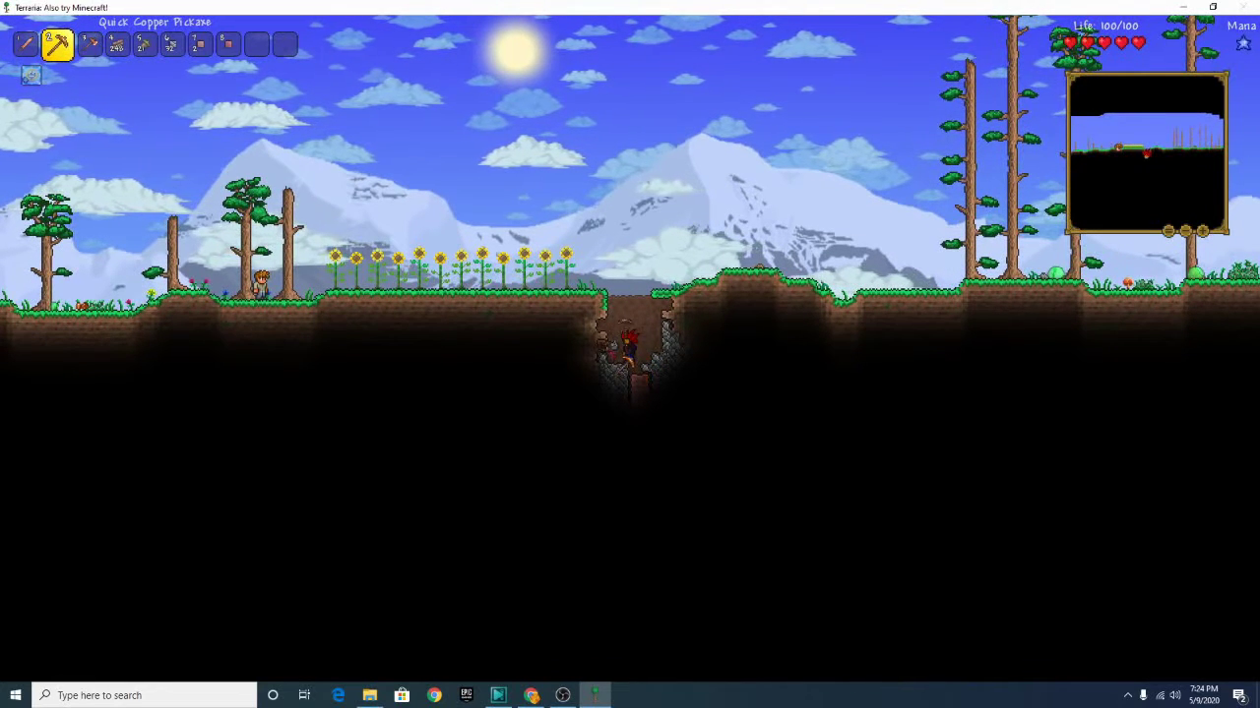
{"action": "key", "text": "a"}
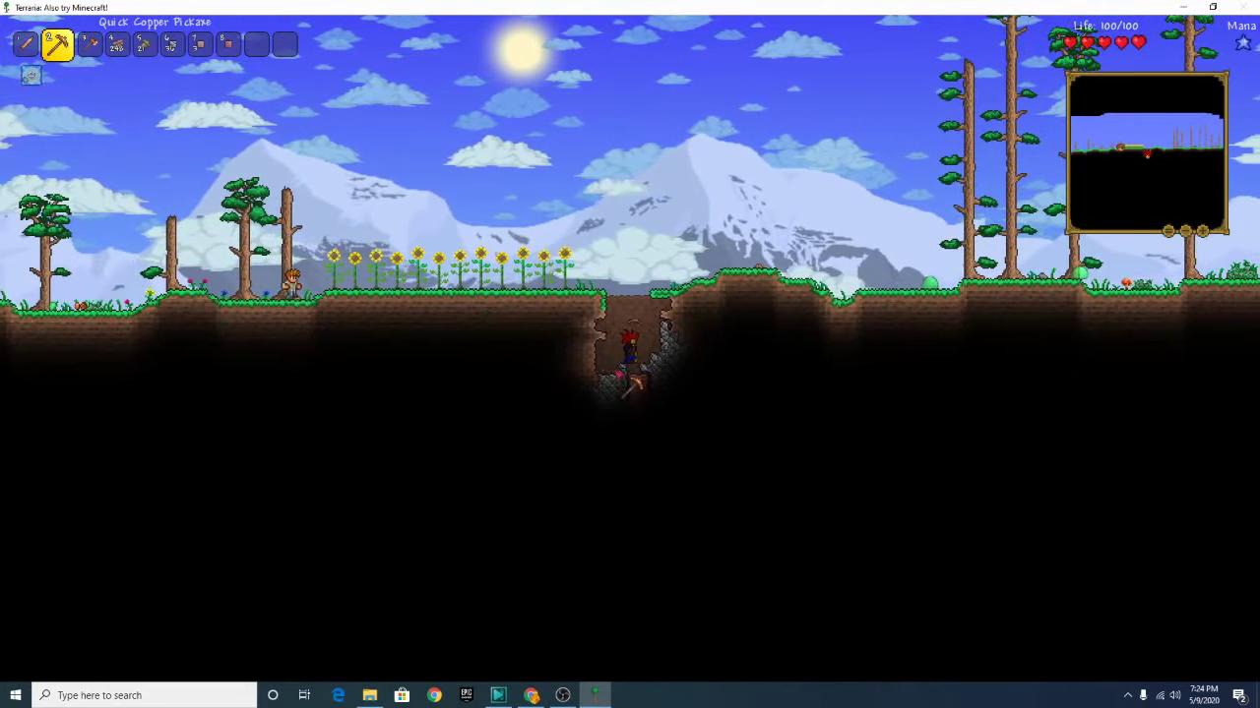
{"action": "key", "text": "d"}
{"action": "mouse_move", "coordinate": [668, 376]}
{"action": "left_mouse_down"}
{"action": "mouse_move", "coordinate": [660, 386]}
{"action": "mouse_move", "coordinate": [667, 374]}
{"action": "left_mouse_up"}
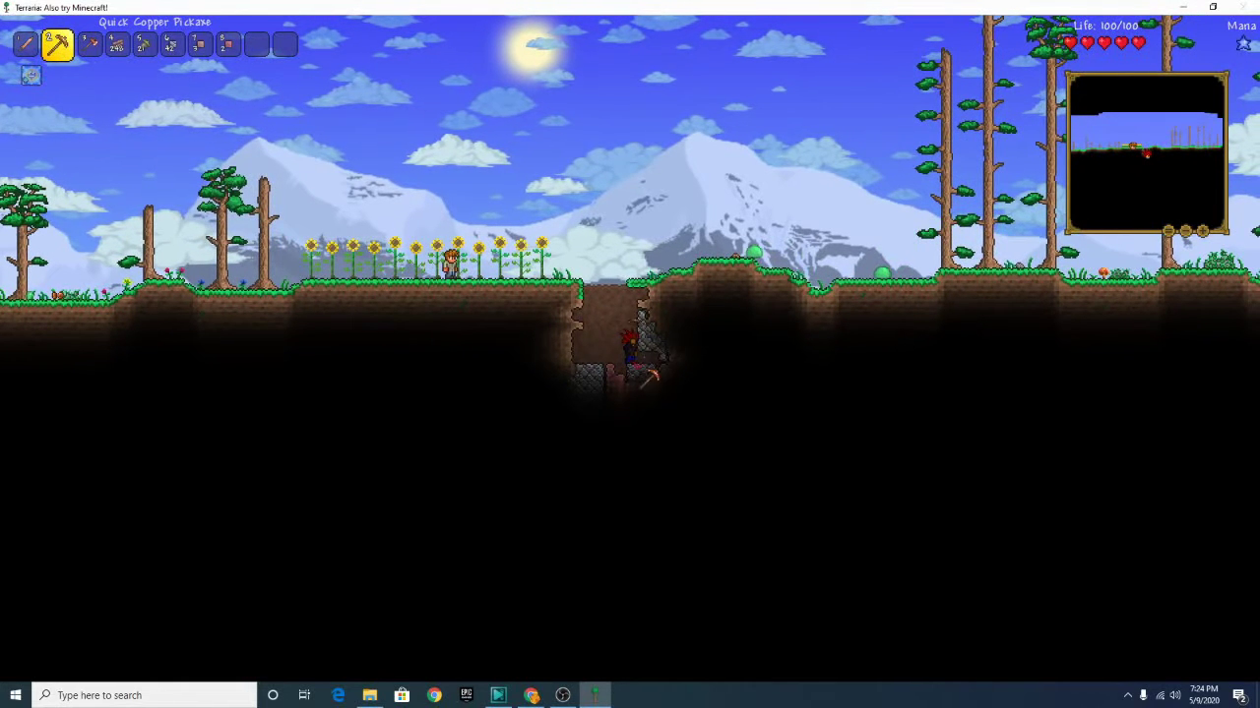
Beat back another slime, widen the pit further, and climb out
{"action": "key", "text": "1"}
{"action": "key", "text": "space"}
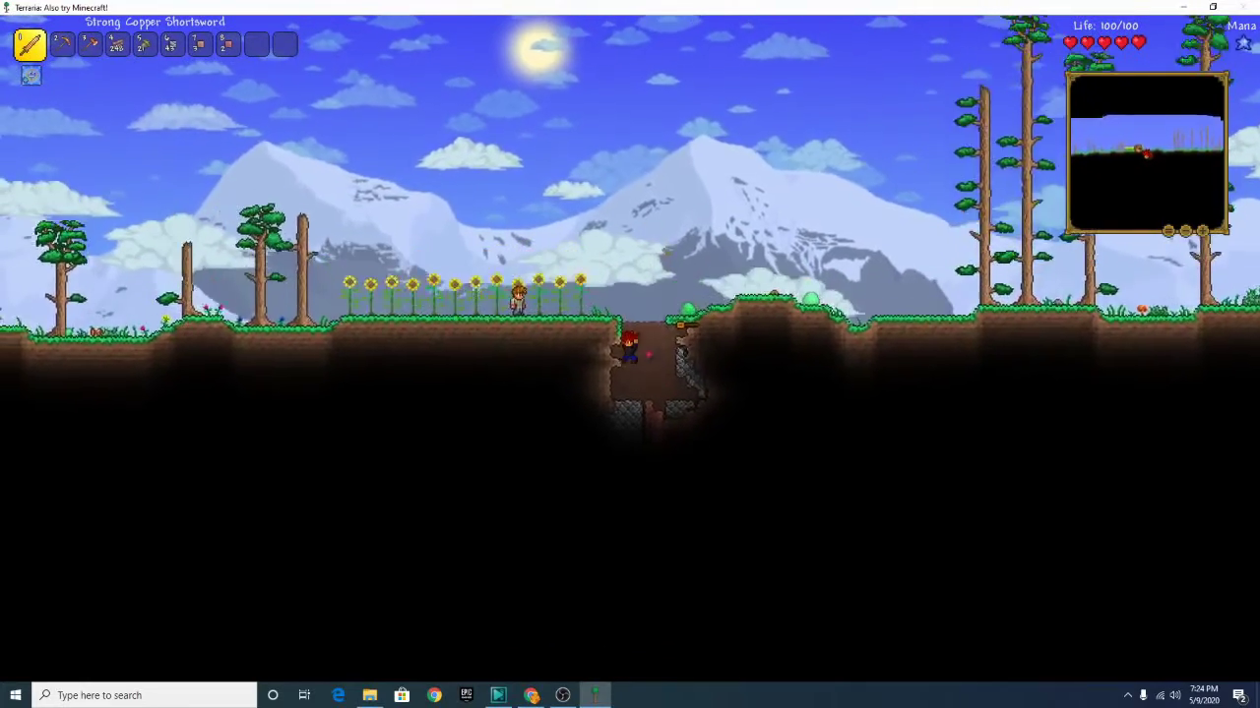
{"action": "key", "text": "space"}
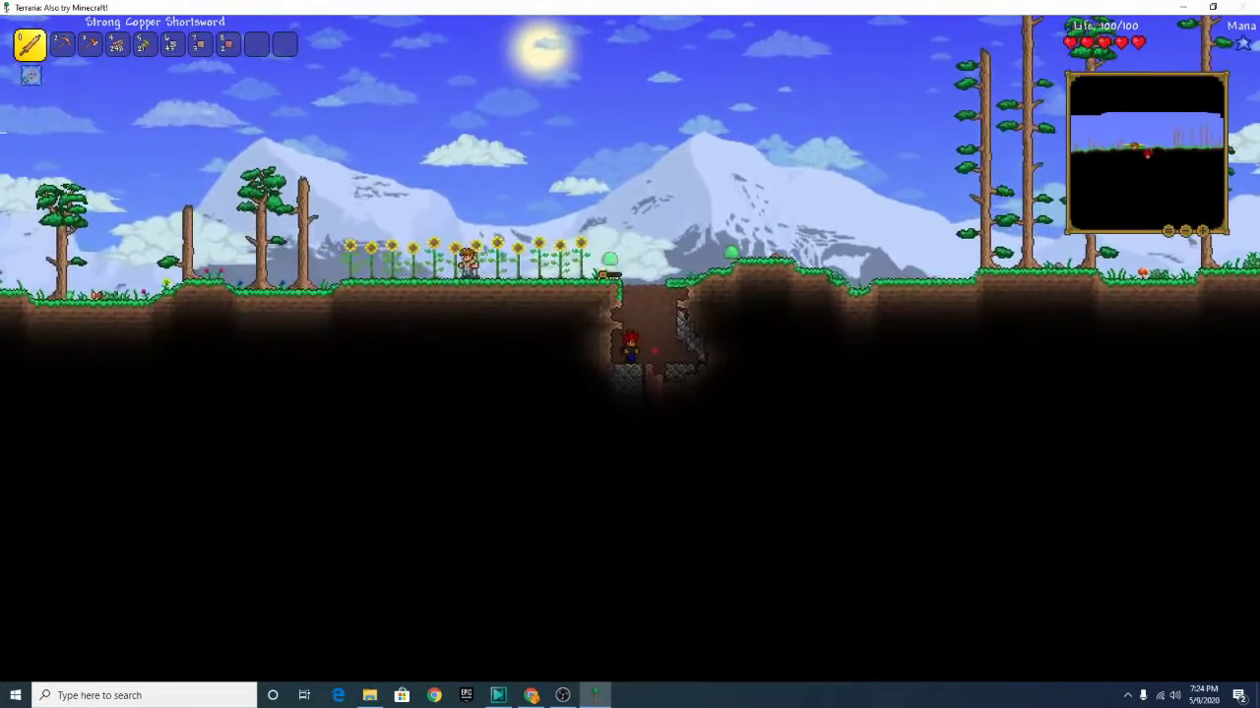
{"action": "scroll", "coordinate": [649, 352], "scroll_direction": "up", "scroll_amount": 1}
{"action": "scroll", "coordinate": [650, 352], "scroll_direction": "down", "scroll_amount": 2}
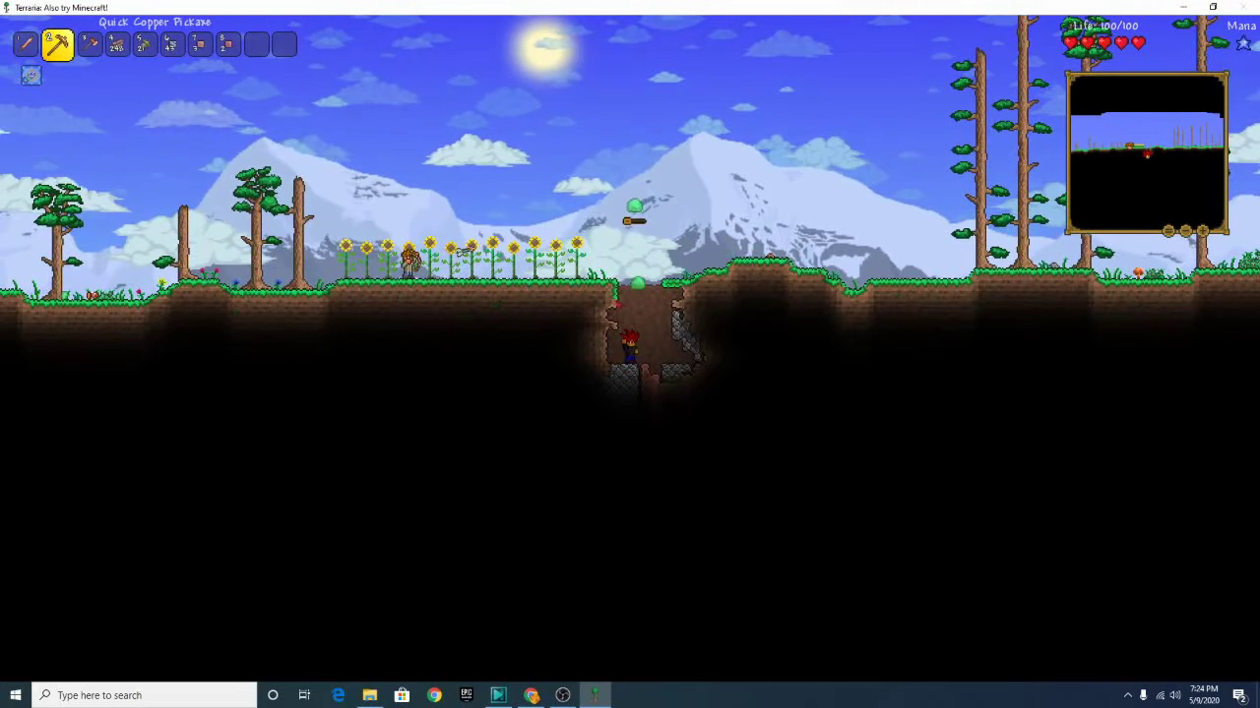
{"action": "left_click", "coordinate": [620, 374]}
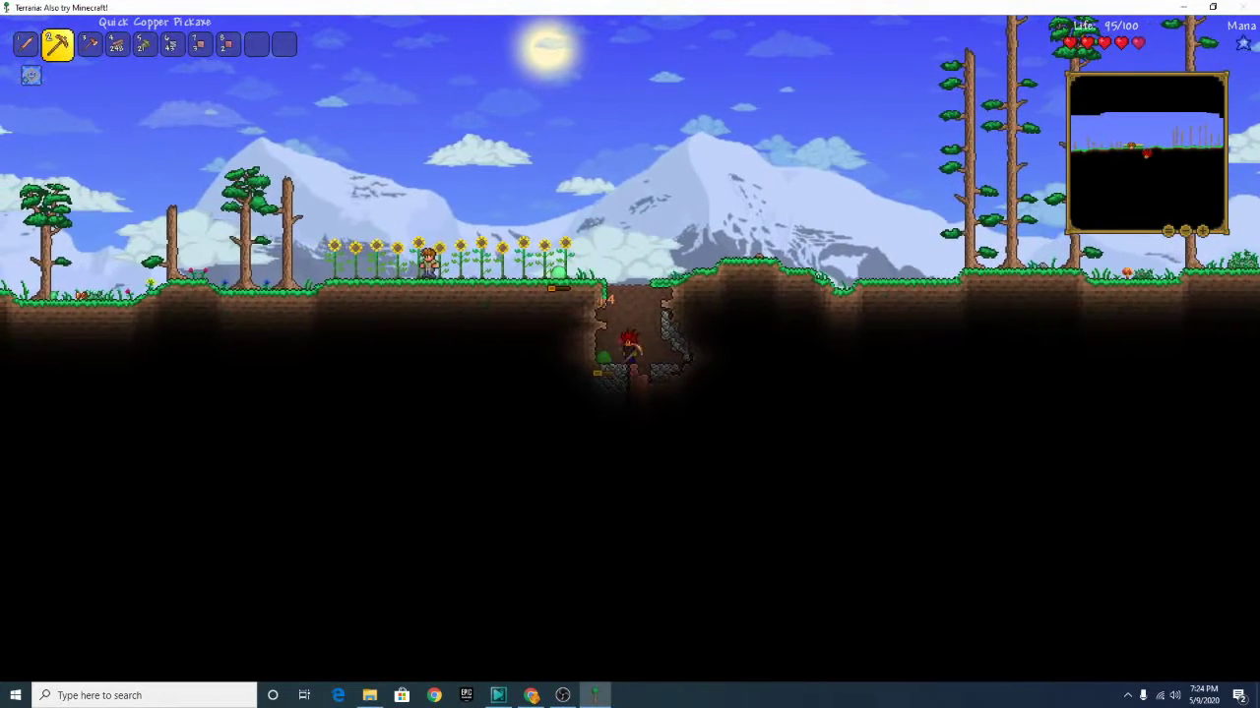
{"action": "left_click", "coordinate": [688, 349]}
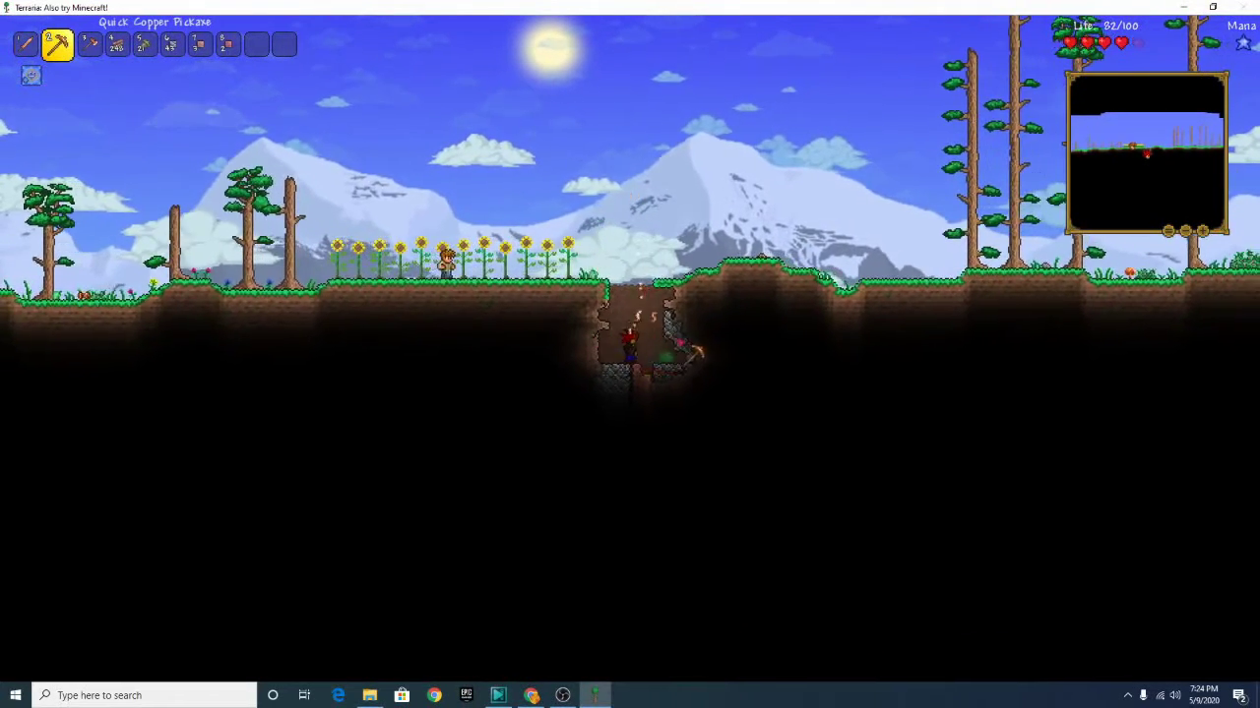
{"action": "left_click_drag", "start_coordinate": [602, 320], "coordinate": [629, 268]}
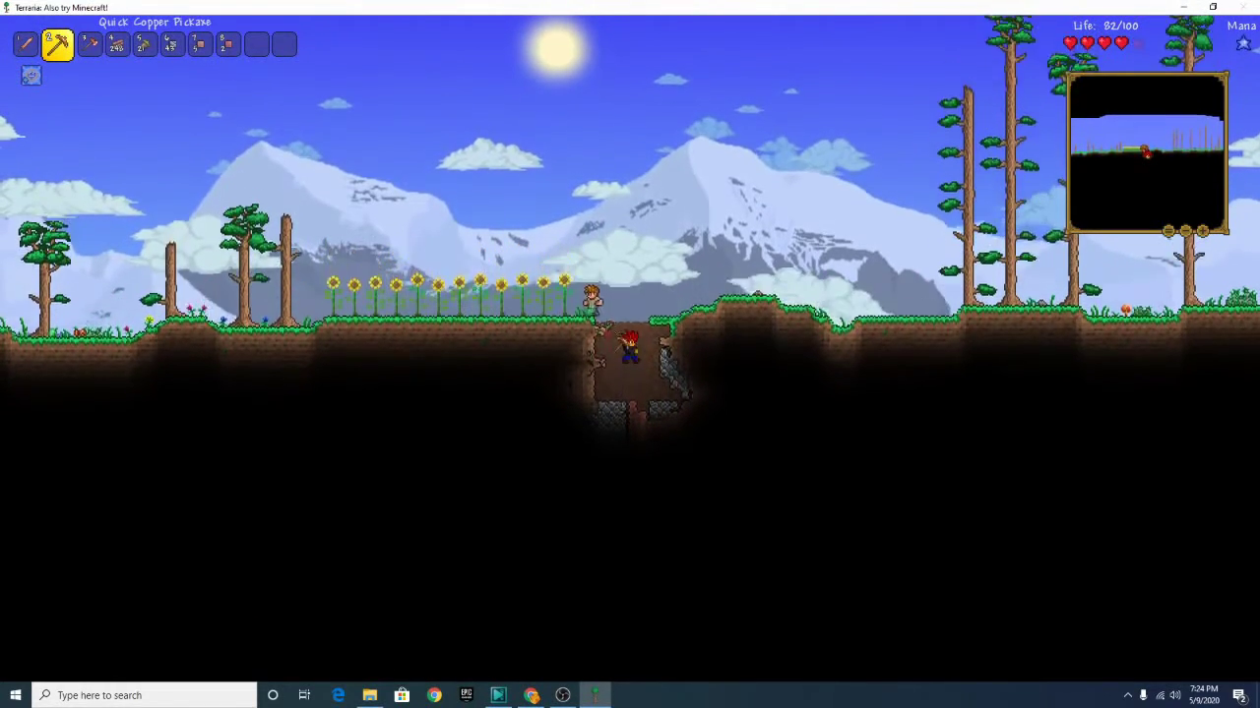
{"action": "key", "text": "space"}
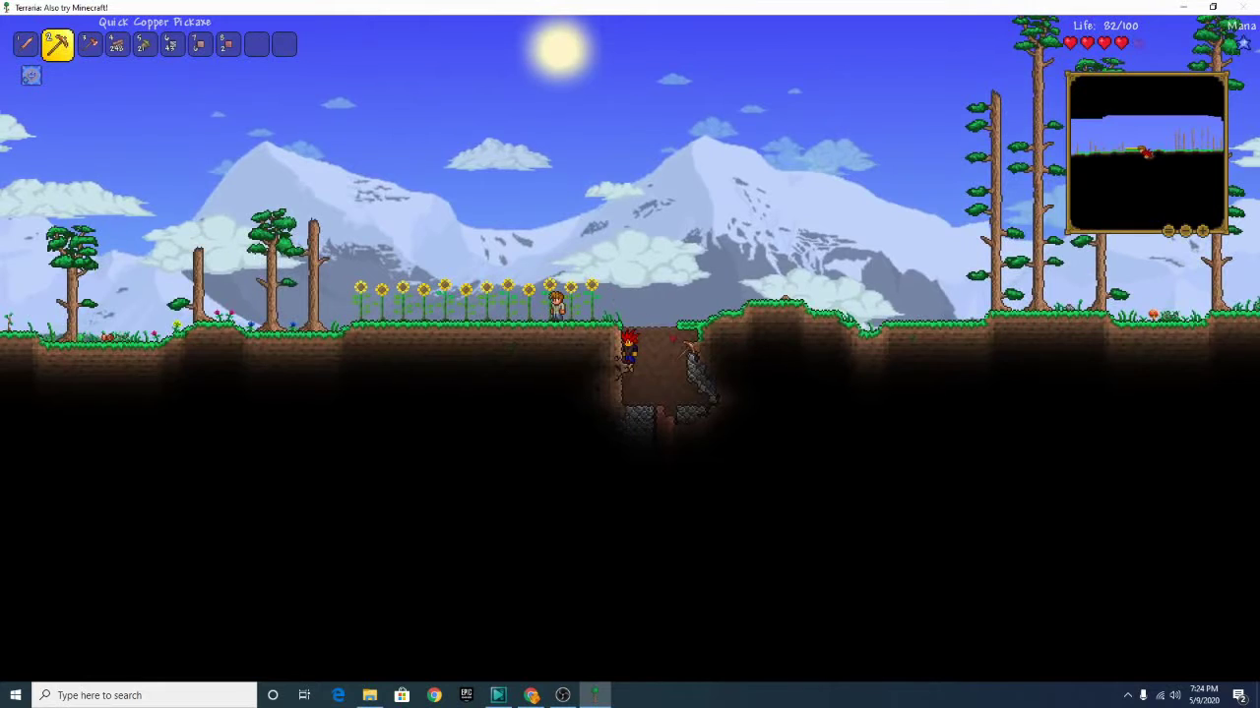
Roof over the pit opening with dirt blocks, ending beside the Guide
{"action": "key", "text": "7"}
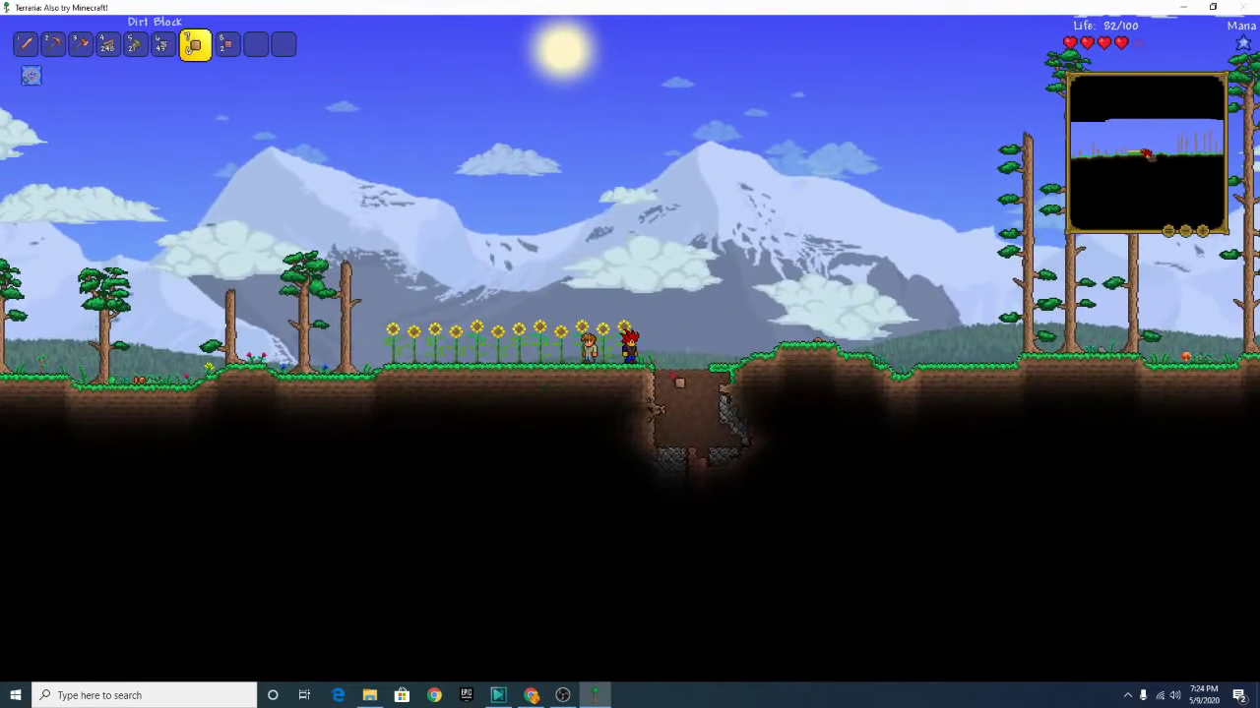
{"action": "key", "text": "a"}
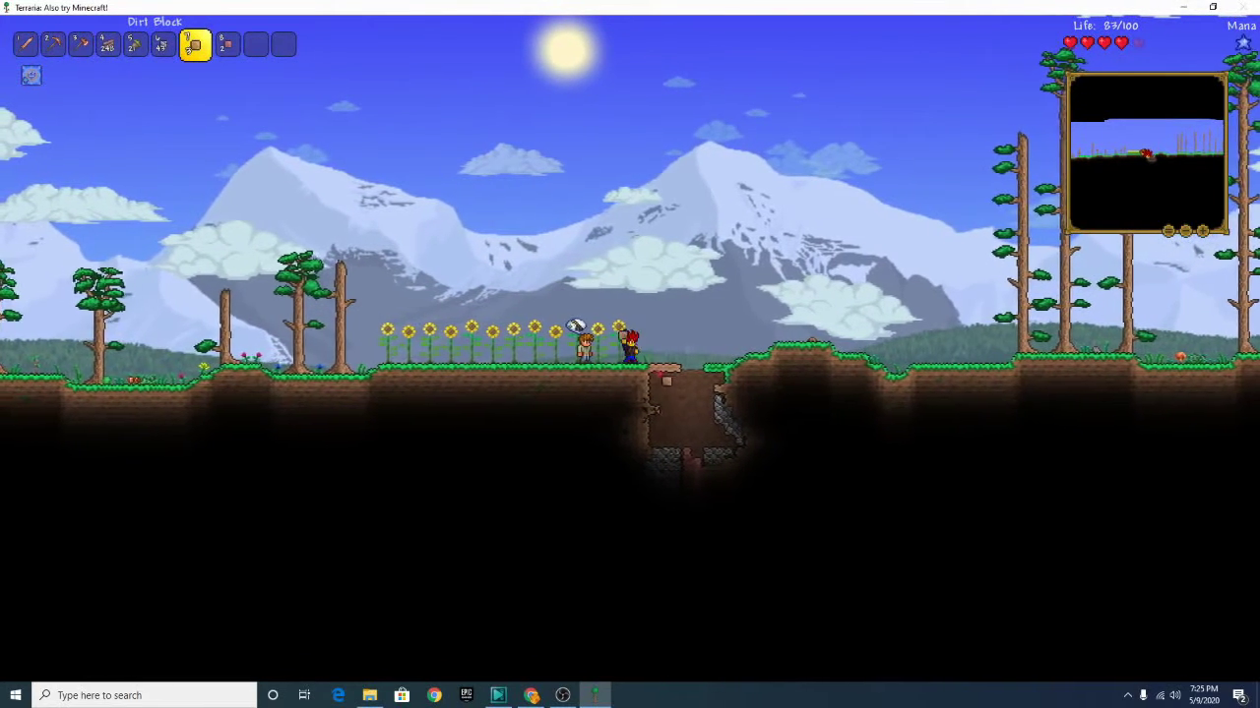
{"action": "key", "text": "d"}
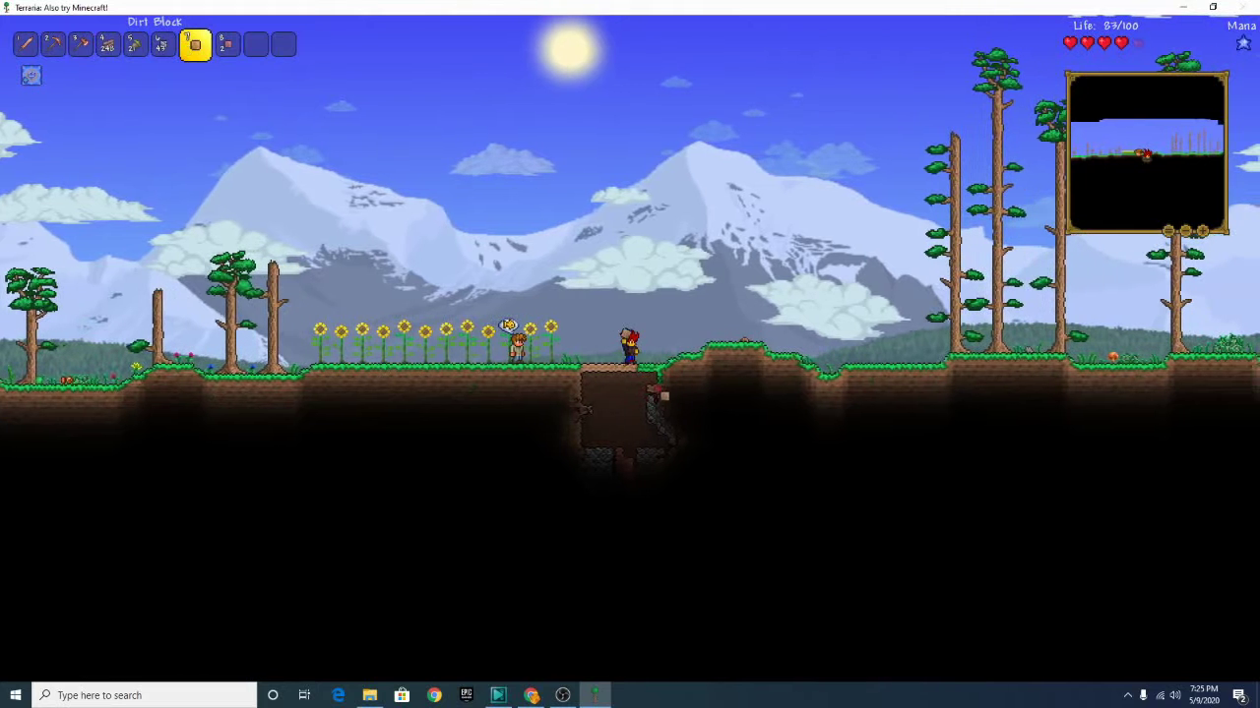
{"action": "key", "text": "a"}
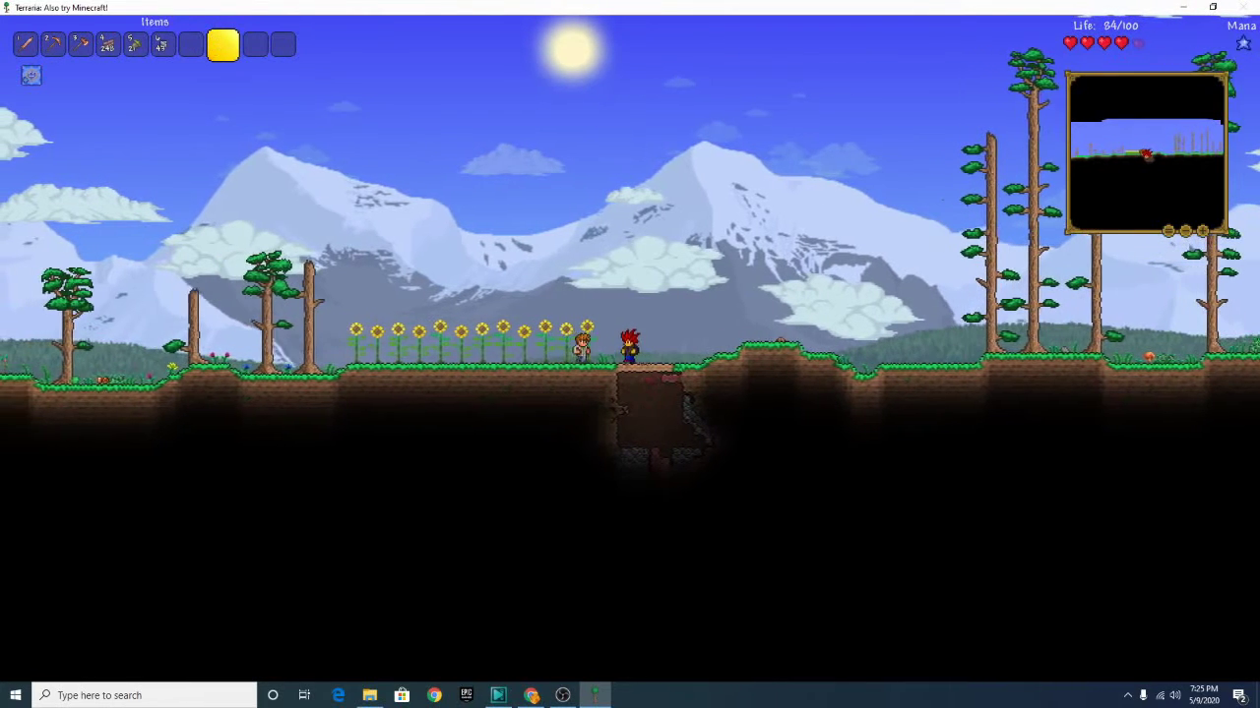
Craft a Work Bench and move it and the wood stack into hotbar slots
{"action": "key", "text": "Escape"}
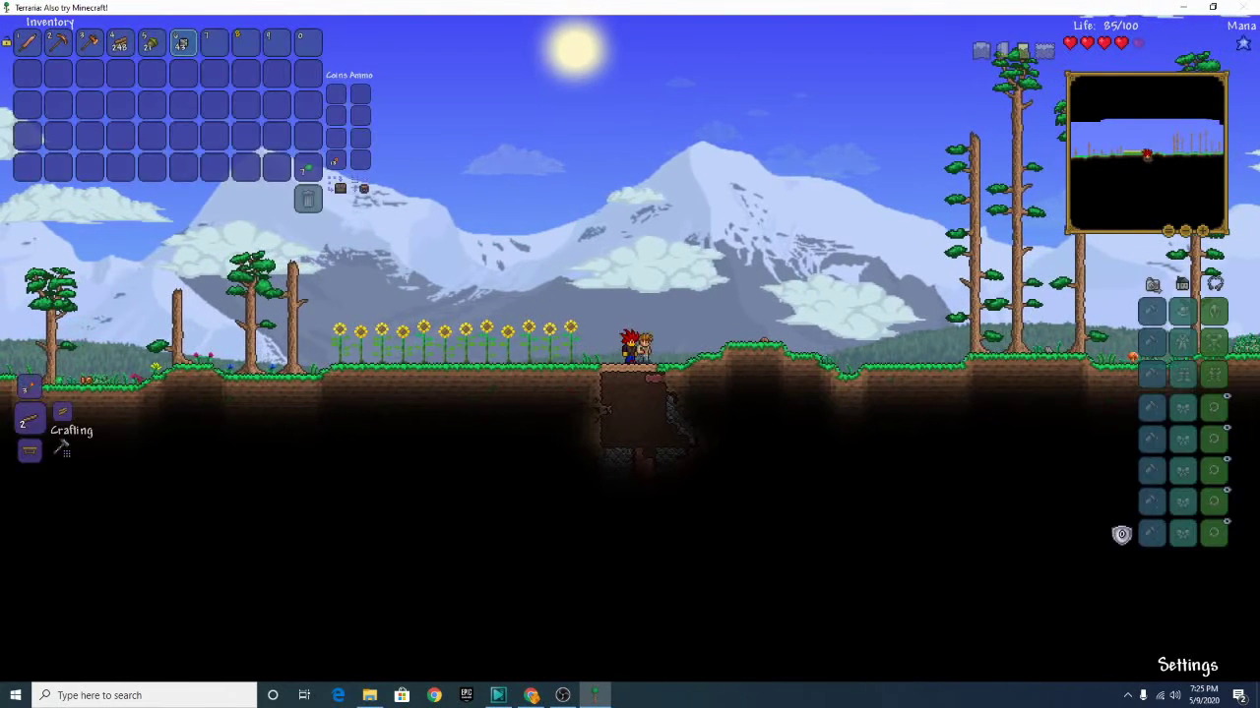
{"action": "left_click", "coordinate": [29, 450]}
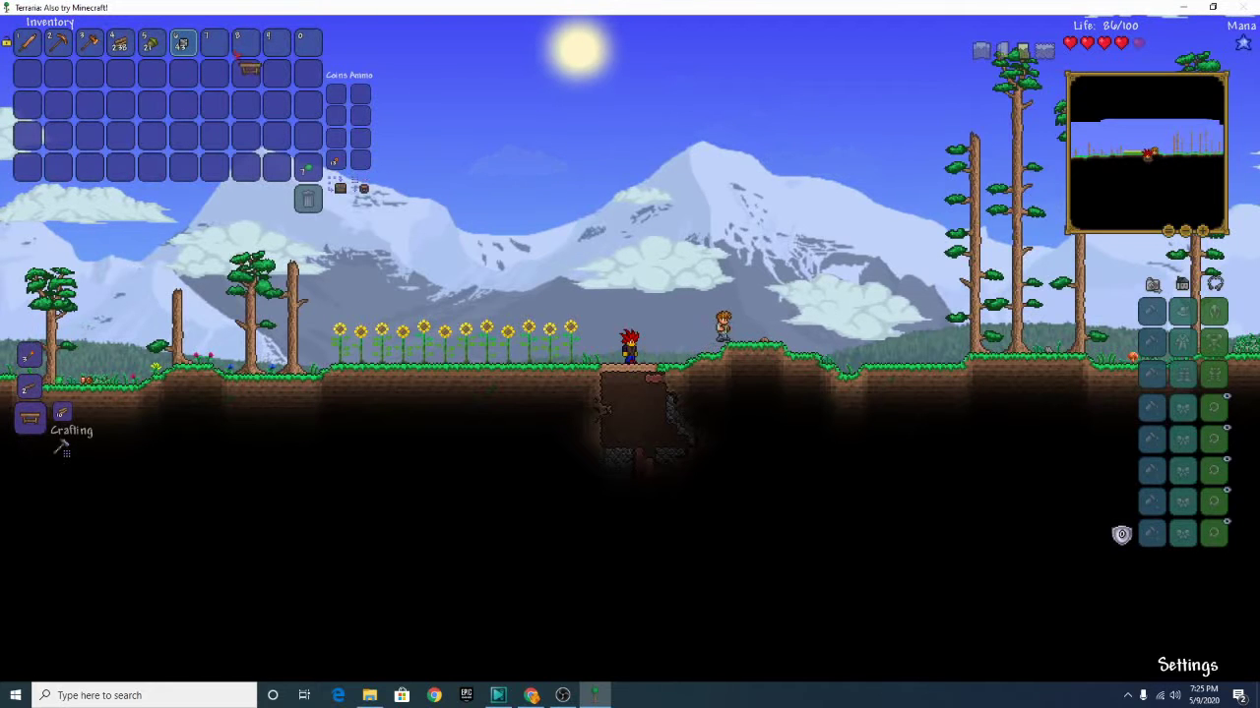
{"action": "left_click", "coordinate": [214, 42]}
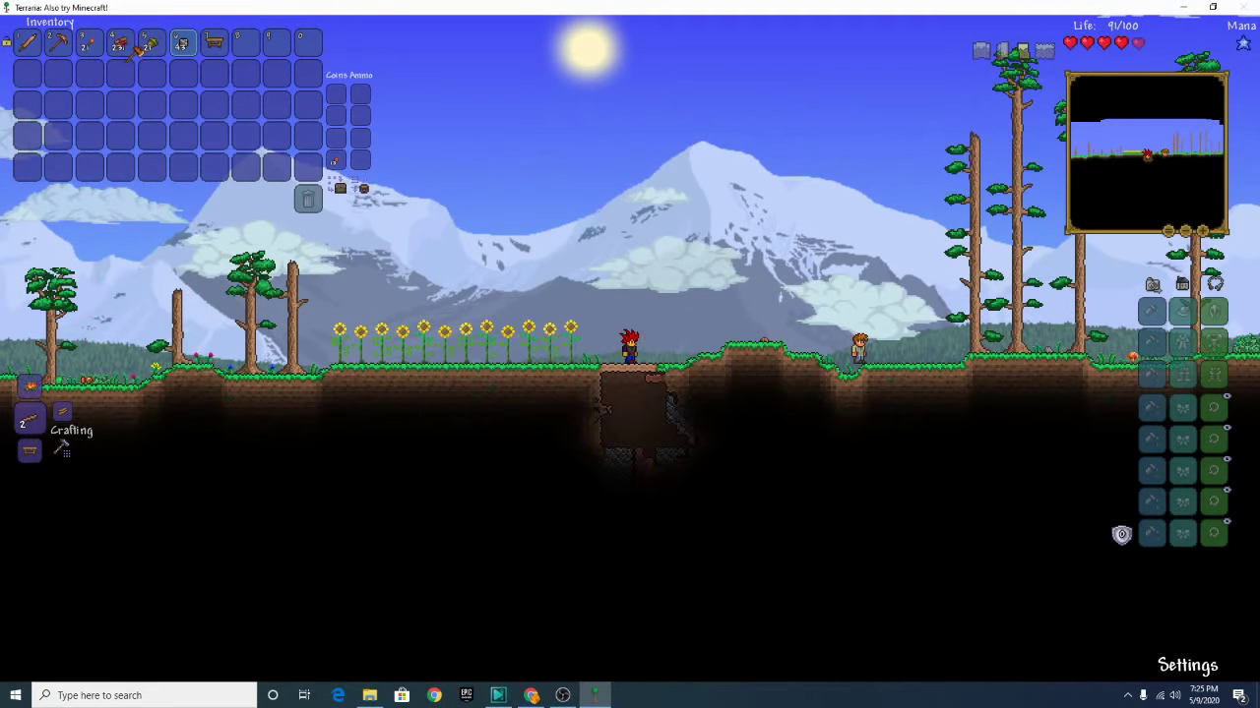
{"action": "left_click", "coordinate": [148, 41]}
{"action": "left_click", "coordinate": [180, 41]}
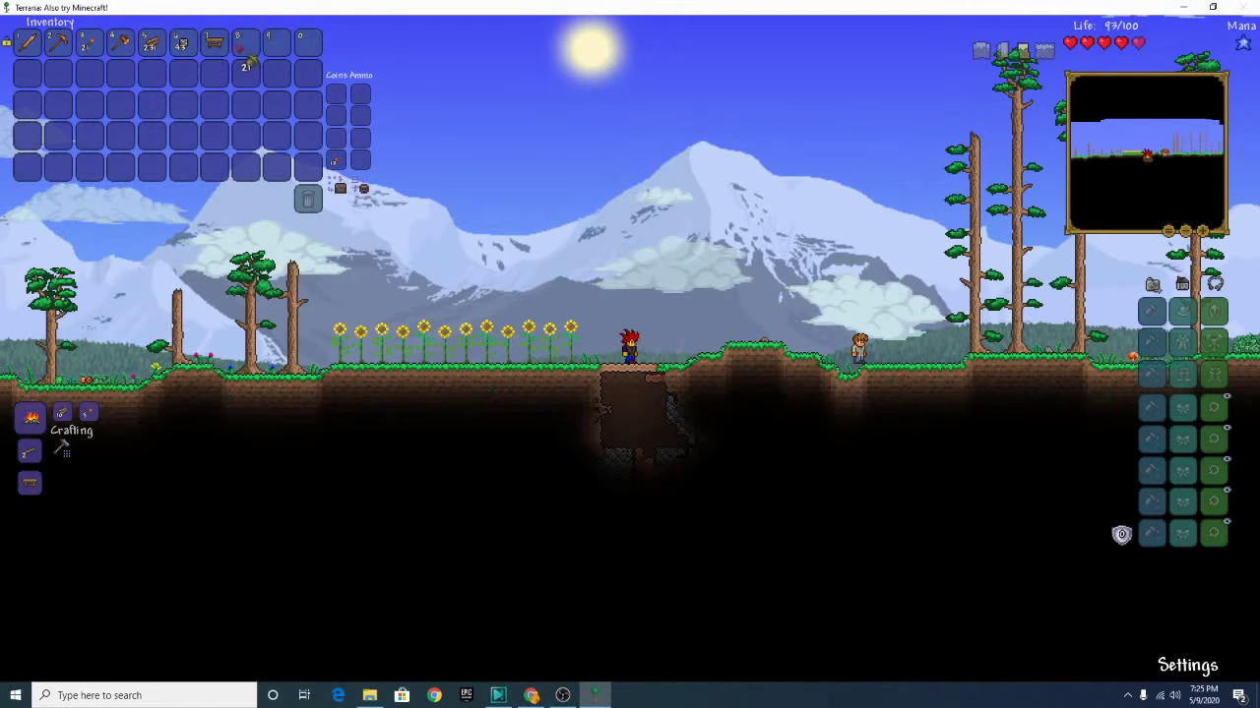
{"action": "left_click", "coordinate": [243, 41]}
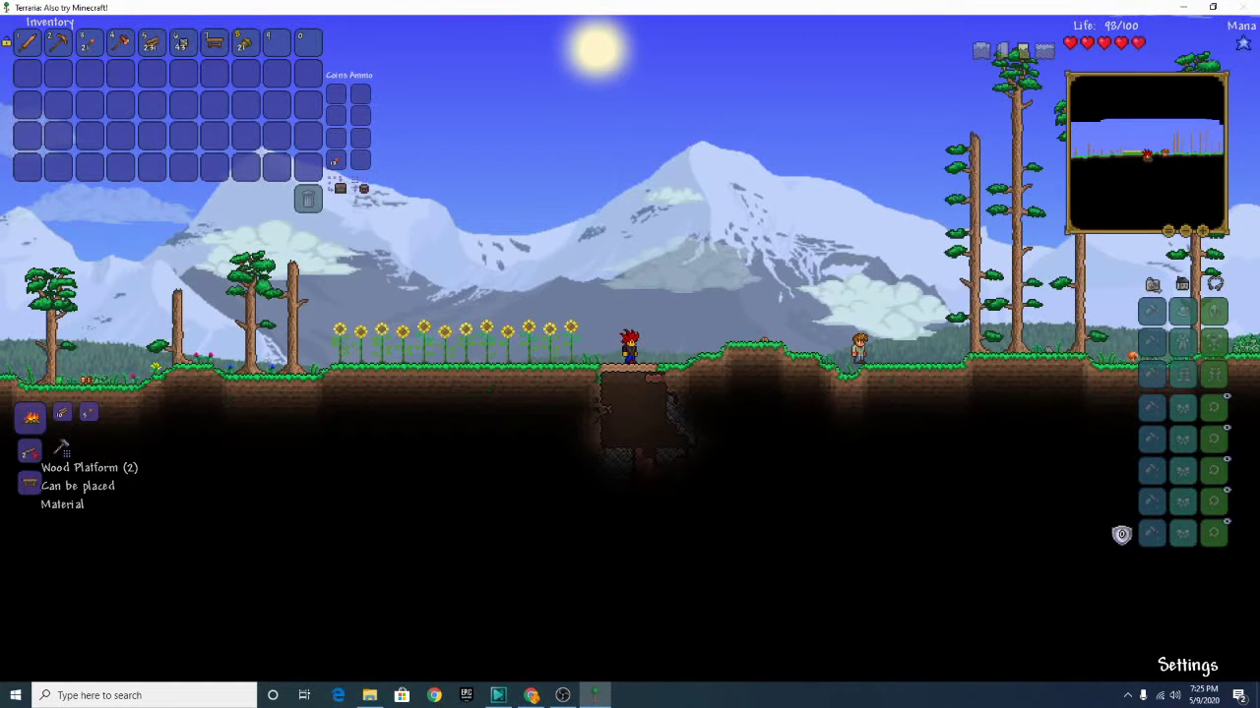
{"action": "scroll", "coordinate": [61, 448], "scroll_direction": "down", "scroll_amount": 1}
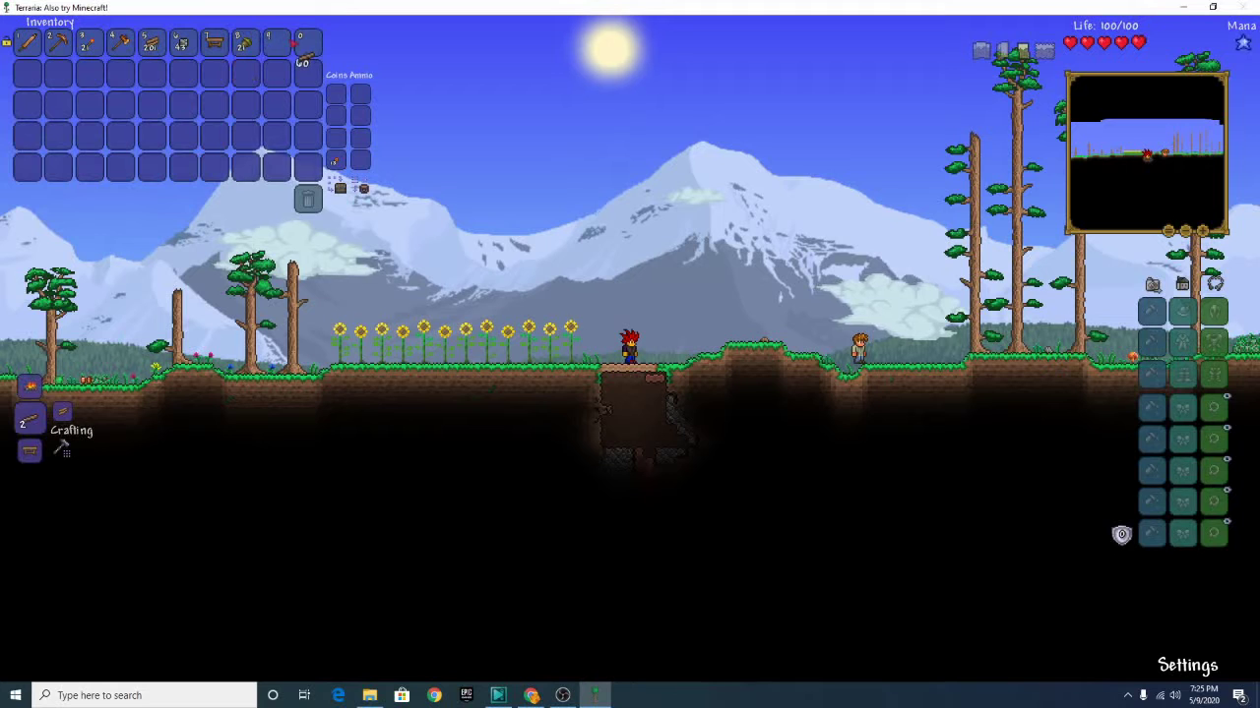
Close the inventory and swap between acorns, wood and pickaxe
{"action": "key", "text": "Escape"}
{"action": "key", "text": "8"}
{"action": "key", "text": "space"}
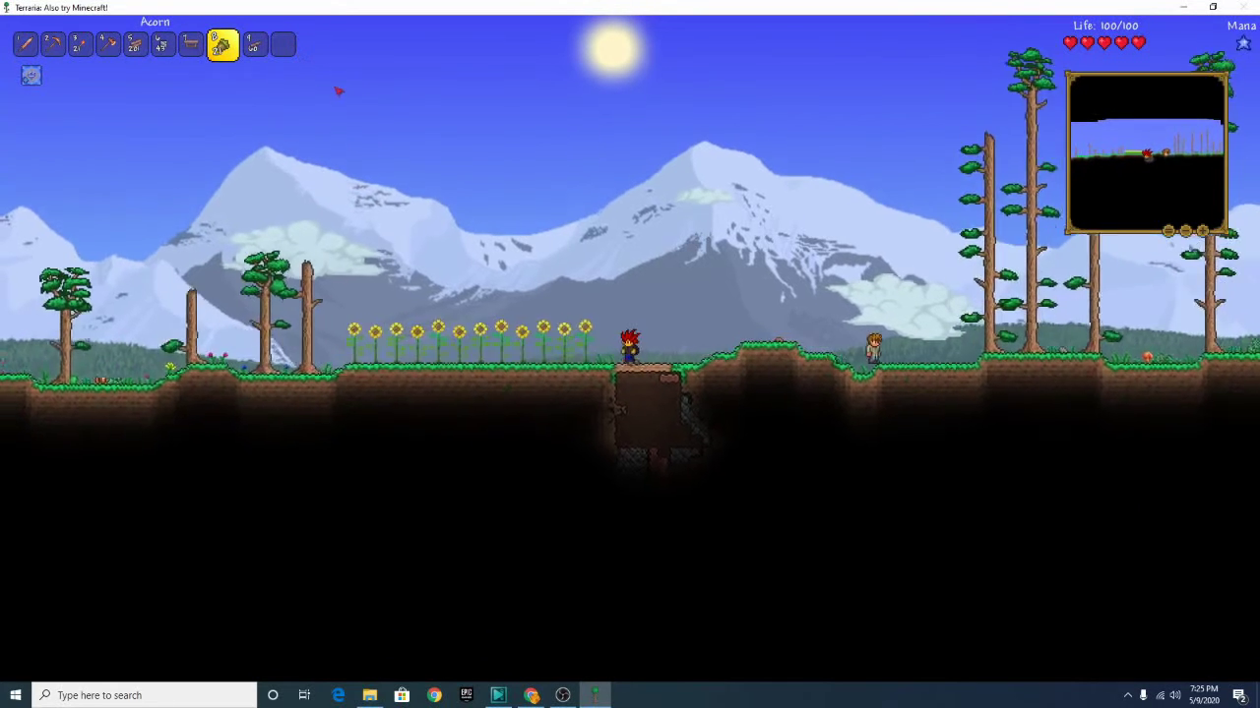
{"action": "key", "text": "a"}
{"action": "key", "text": "4"}
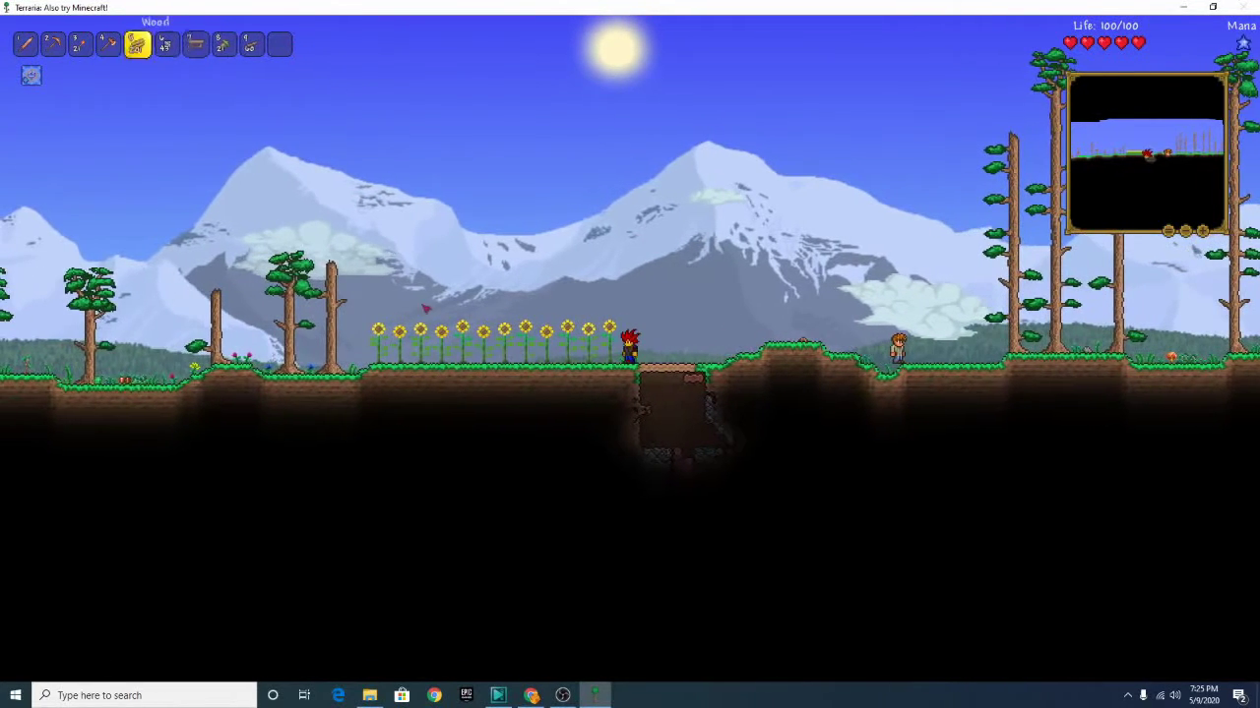
{"action": "key", "text": "2"}
Walk right over the small hill to the trees east of the pit
{"action": "key", "text": "d"}
{"action": "key", "text": "space"}
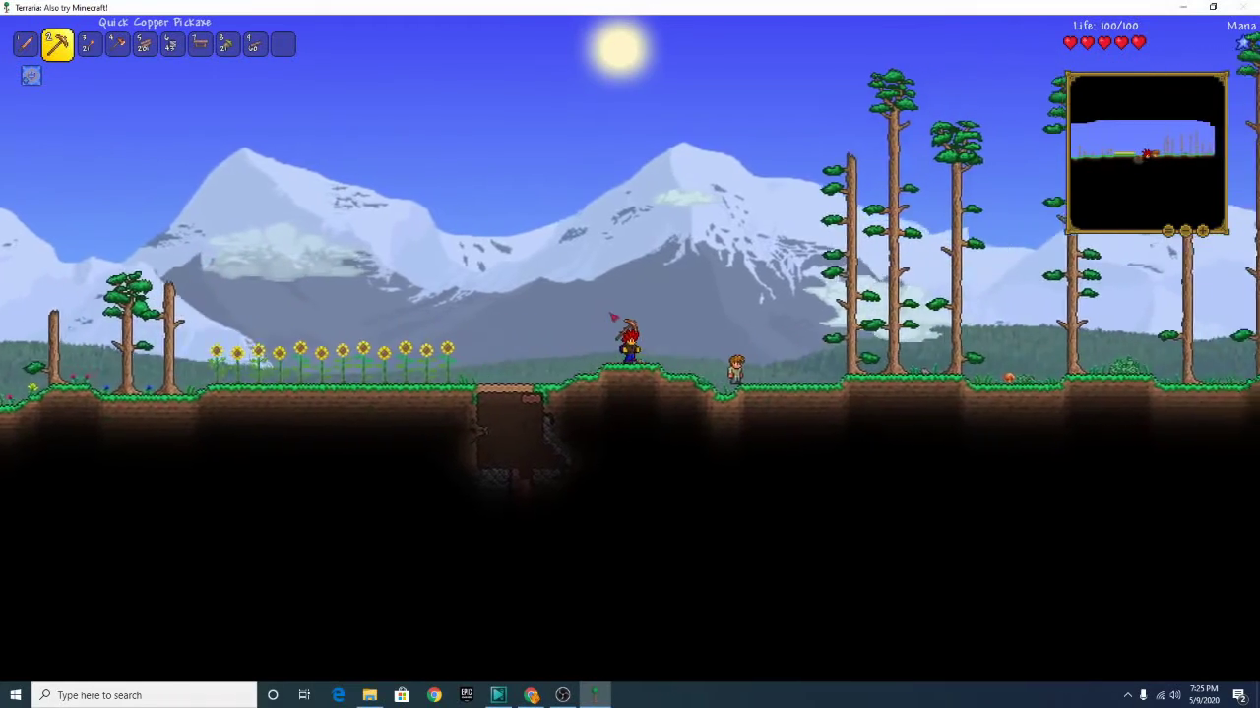
{"action": "key", "text": "d"}
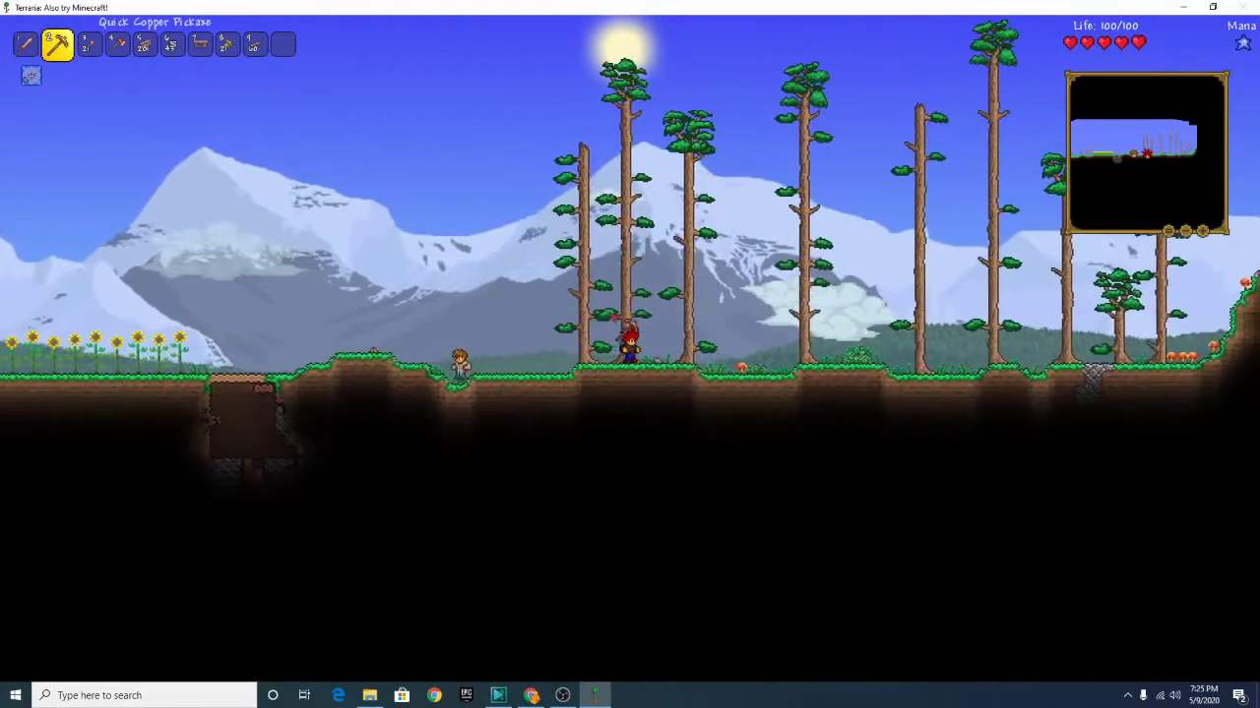
{"action": "key", "text": "a"}
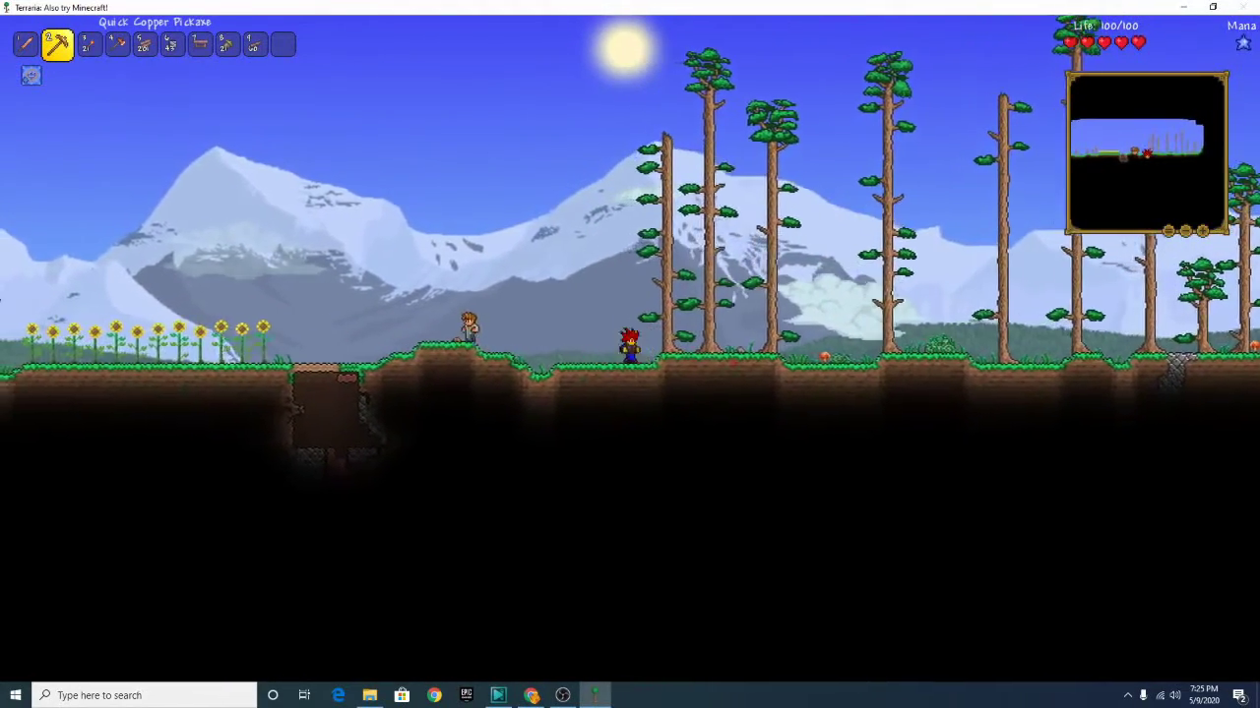
{"action": "key", "text": "a"}
{"action": "key", "text": "5"}
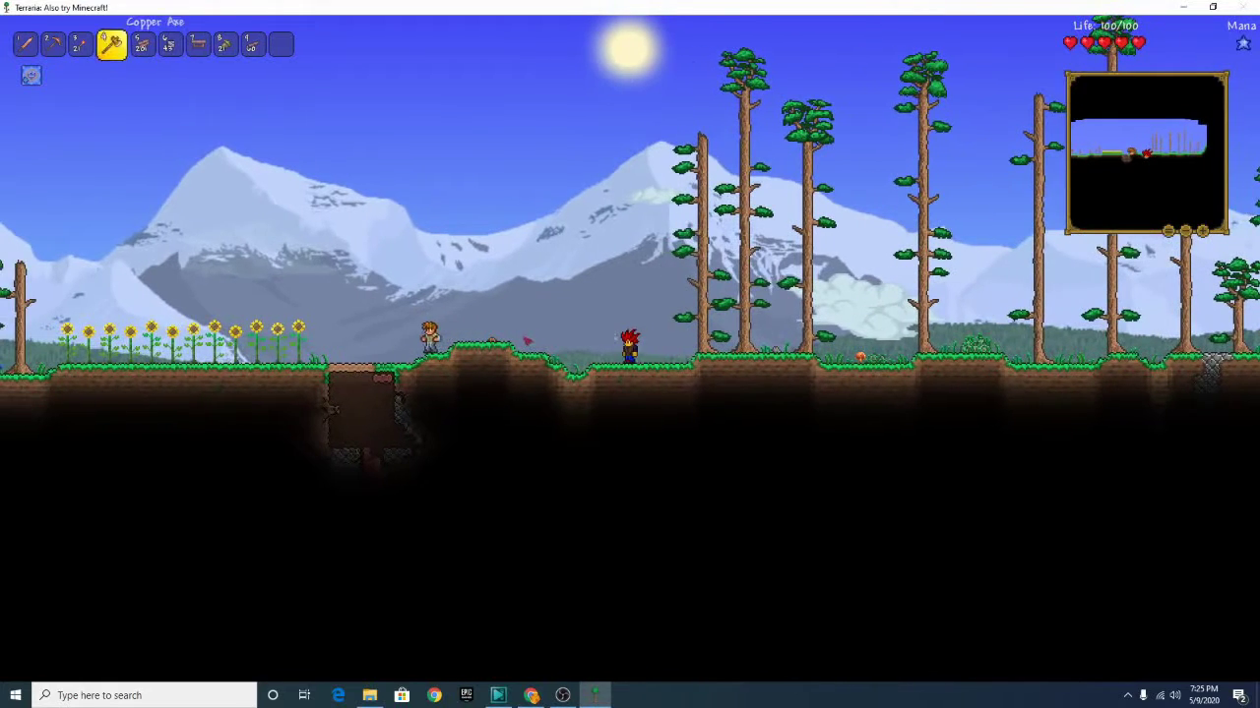
{"action": "key", "text": "d"}
{"action": "scroll", "coordinate": [527, 339], "scroll_direction": "up", "scroll_amount": 2}
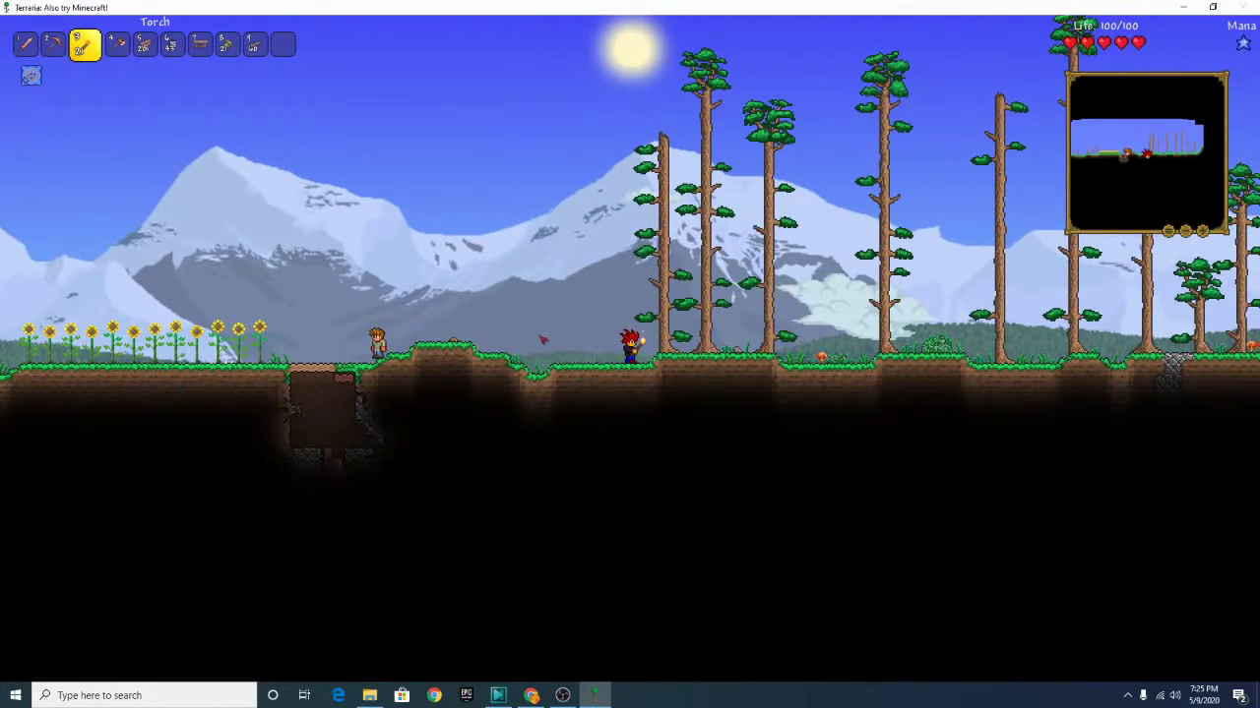
{"action": "scroll", "coordinate": [550, 339], "scroll_direction": "down", "scroll_amount": 2}
{"action": "scroll", "coordinate": [590, 354], "scroll_direction": "up", "scroll_amount": 1}
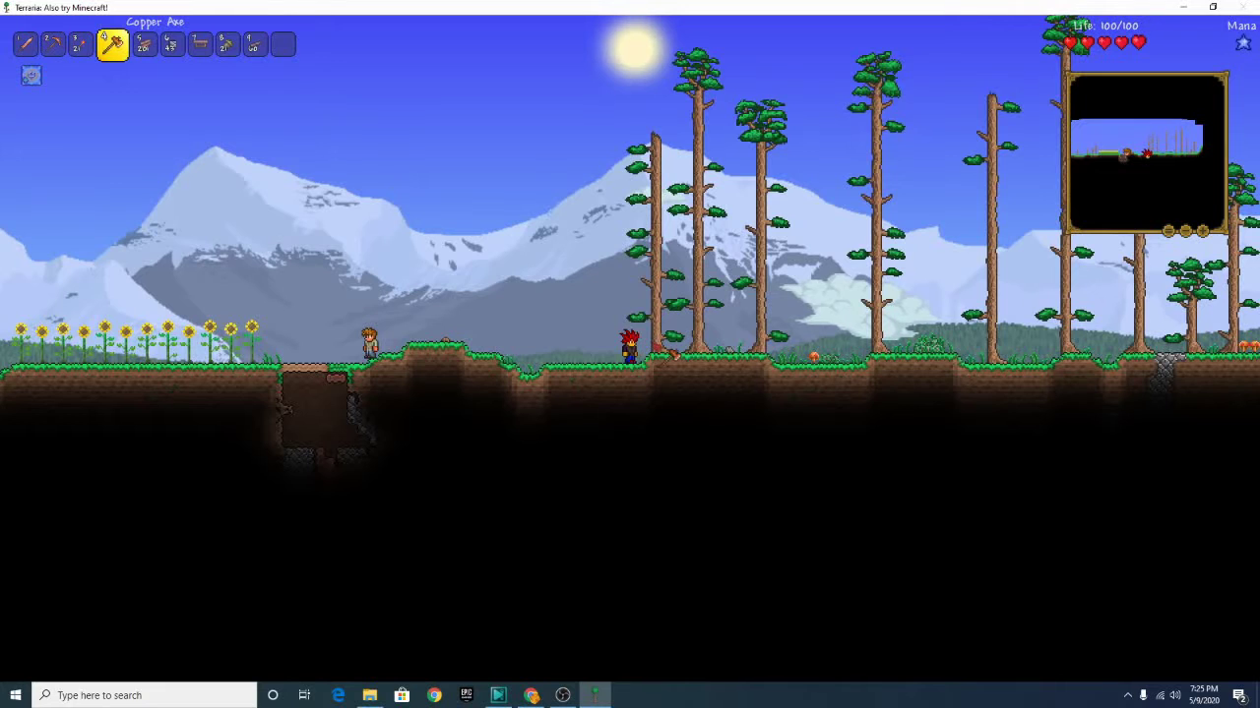
Fell the trees east of the pit and gather their dropped wood
{"action": "left_click_drag", "start_coordinate": [650, 340], "coordinate": [650, 340]}
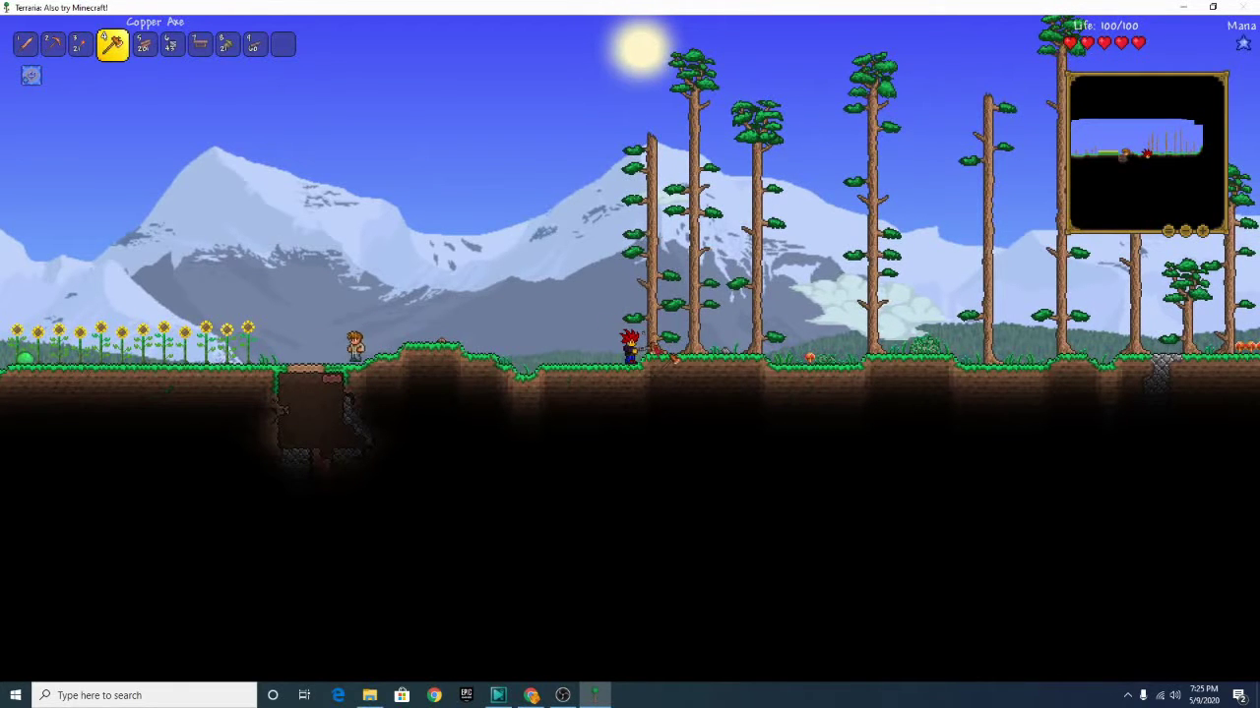
{"action": "left_click_drag", "start_coordinate": [674, 356], "coordinate": [674, 357]}
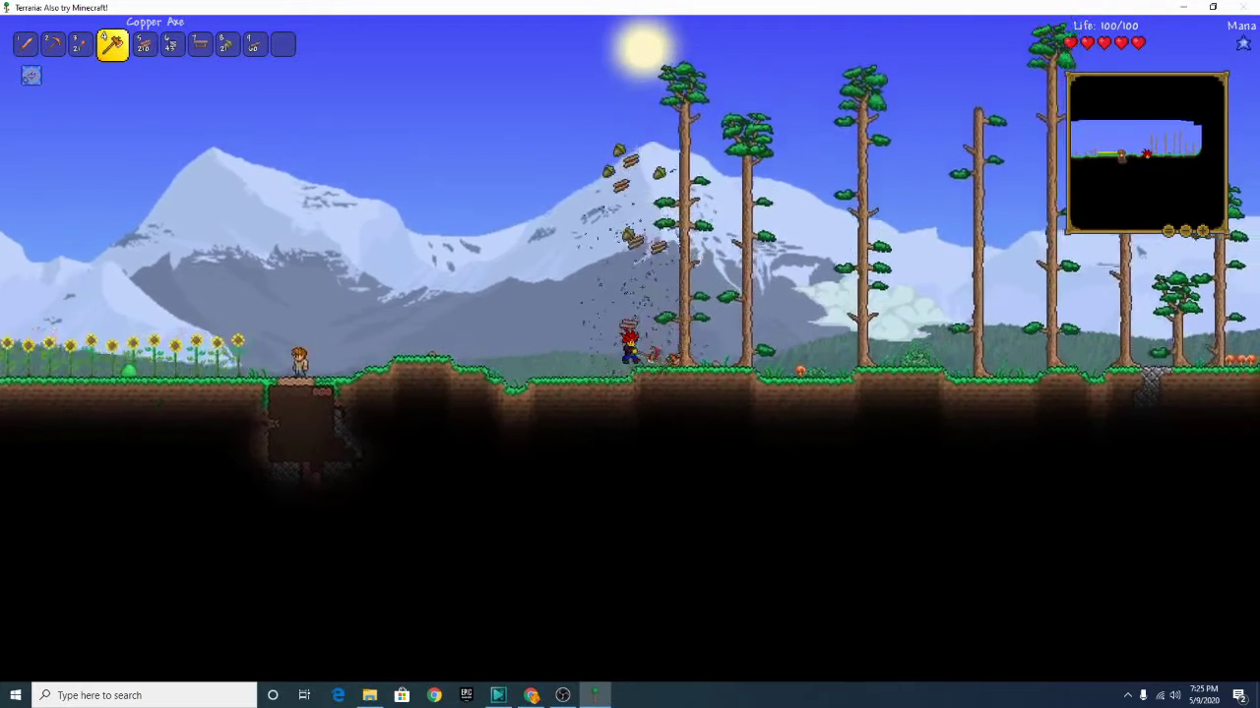
{"action": "key", "text": "space"}
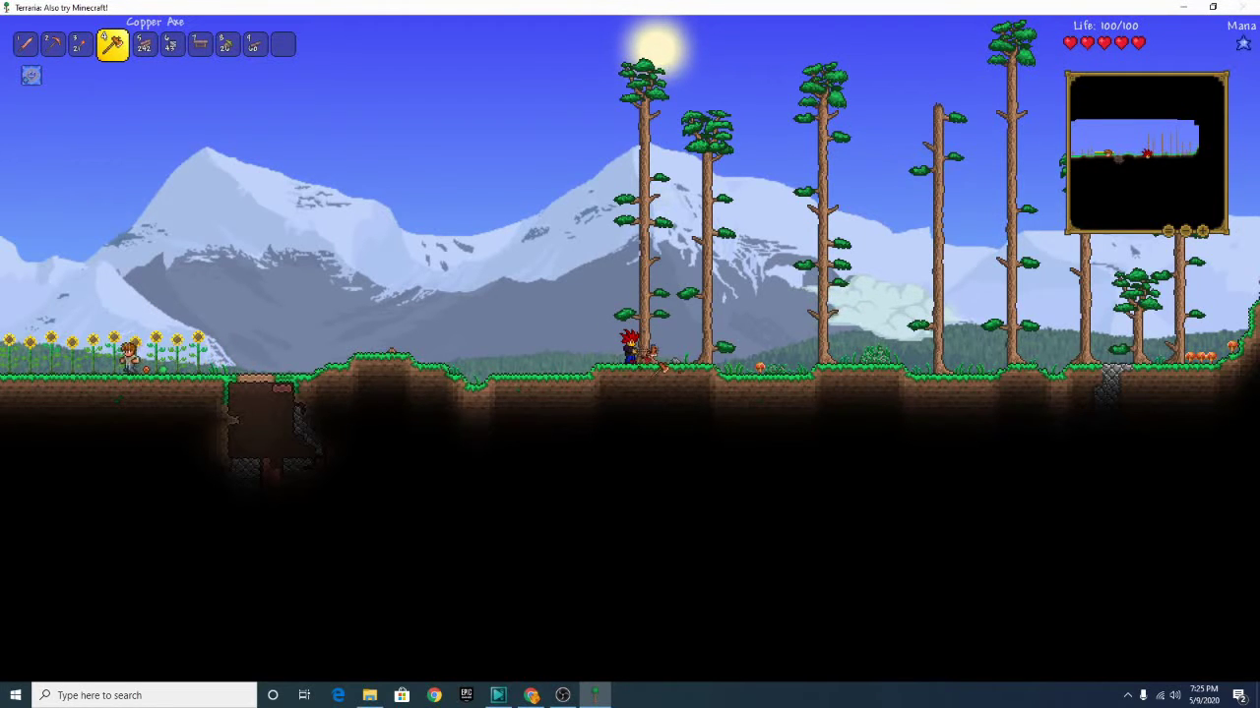
{"action": "left_click_drag", "start_coordinate": [645, 325], "coordinate": [644, 325]}
{"action": "key", "text": "d"}
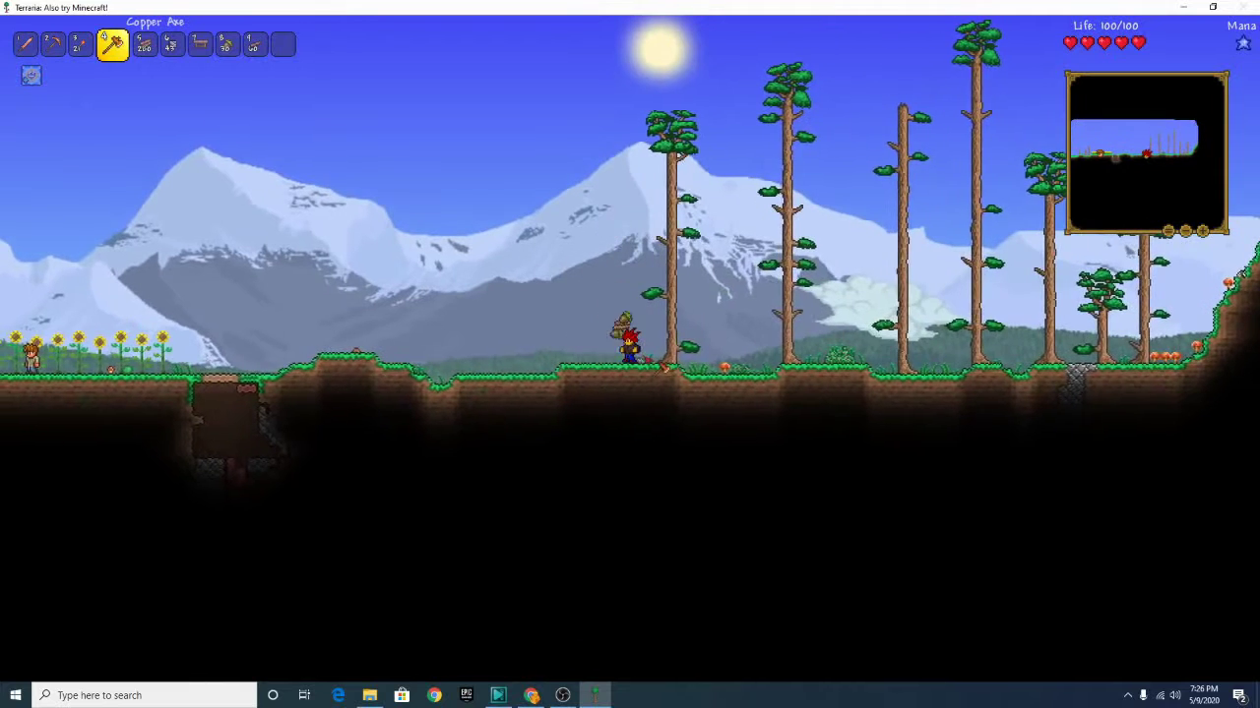
{"action": "key", "text": "d"}
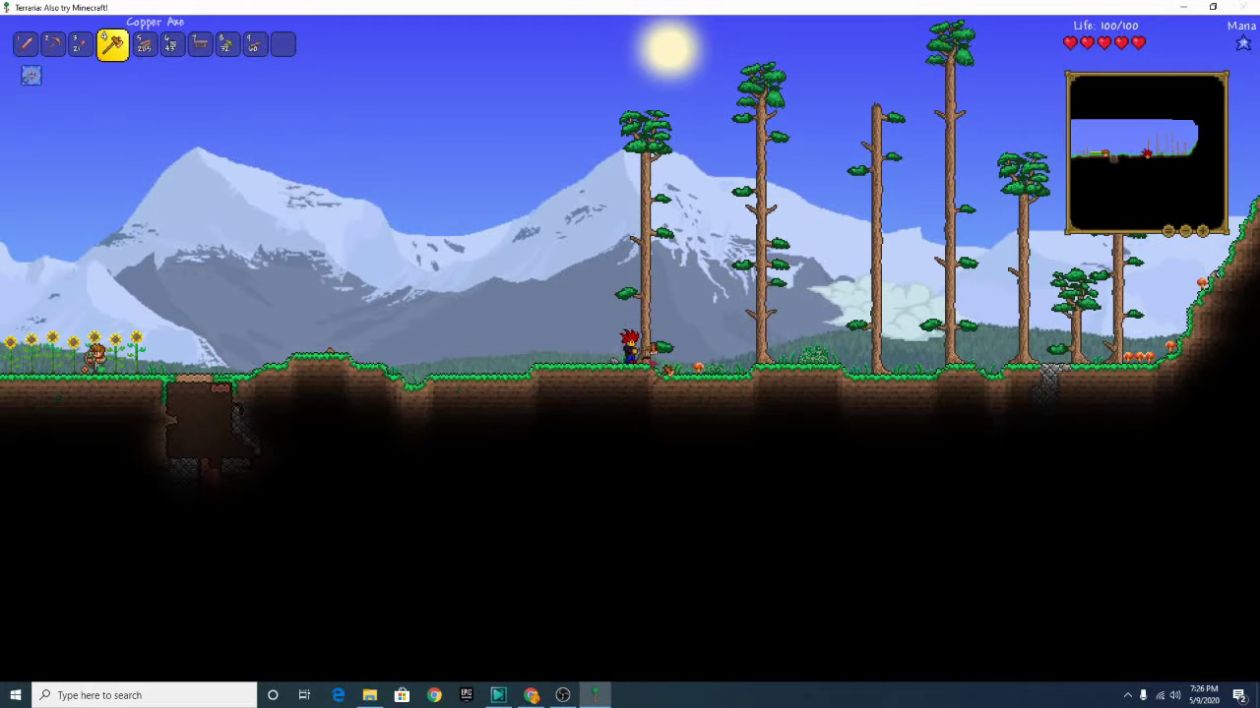
{"action": "left_click", "coordinate": [650, 324]}
{"action": "key", "text": "space"}
{"action": "key", "text": "d"}
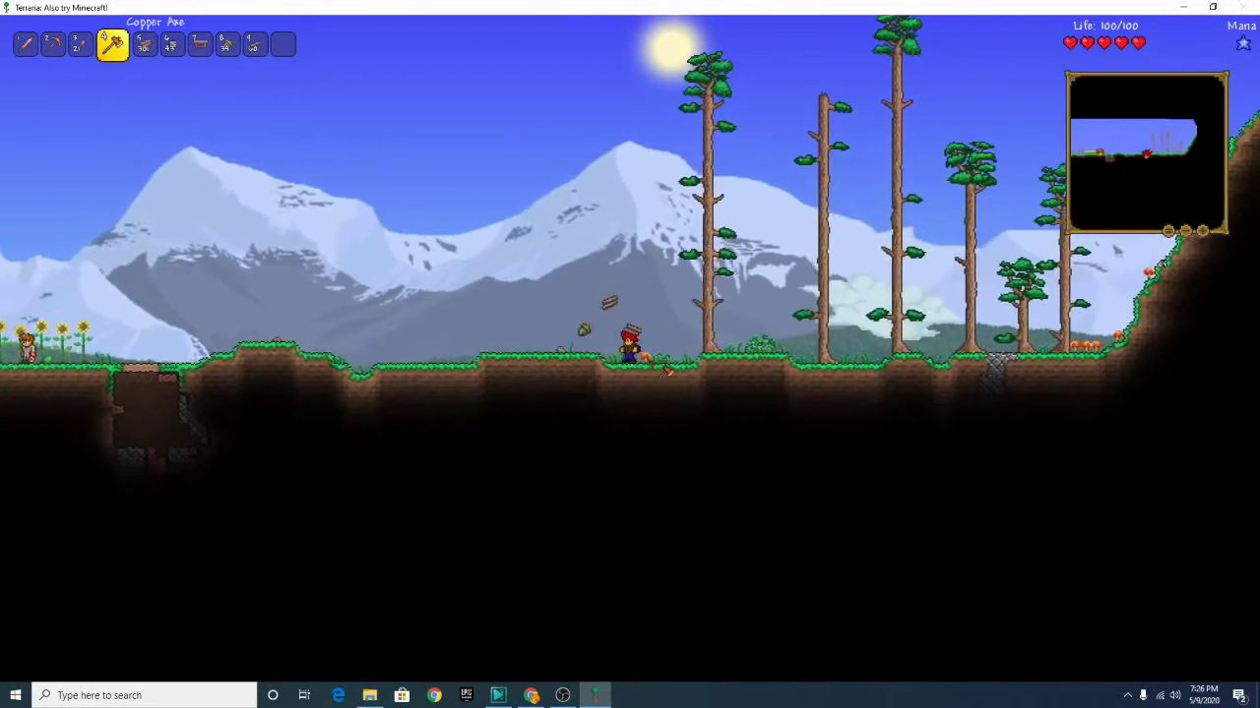
{"action": "key", "text": "a"}
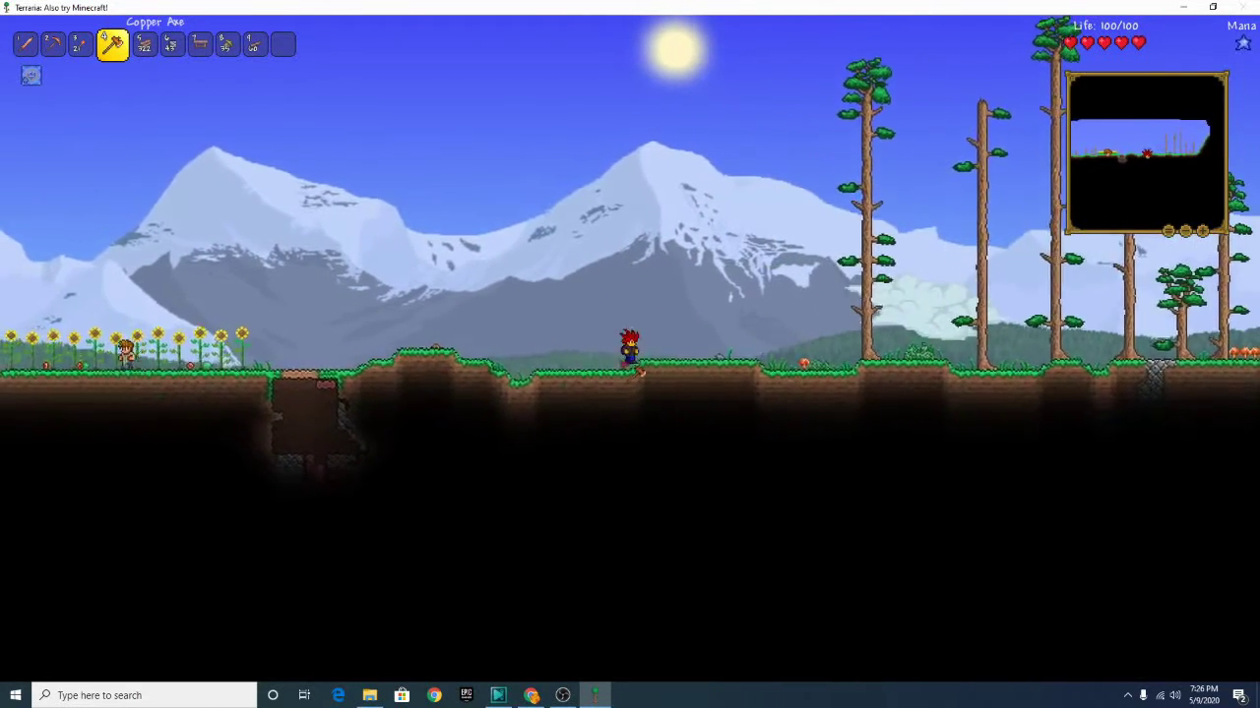
Mine the uneven ground blocks to the right with the Copper Pickaxe
{"action": "key", "text": "3"}
{"action": "key", "text": "2"}
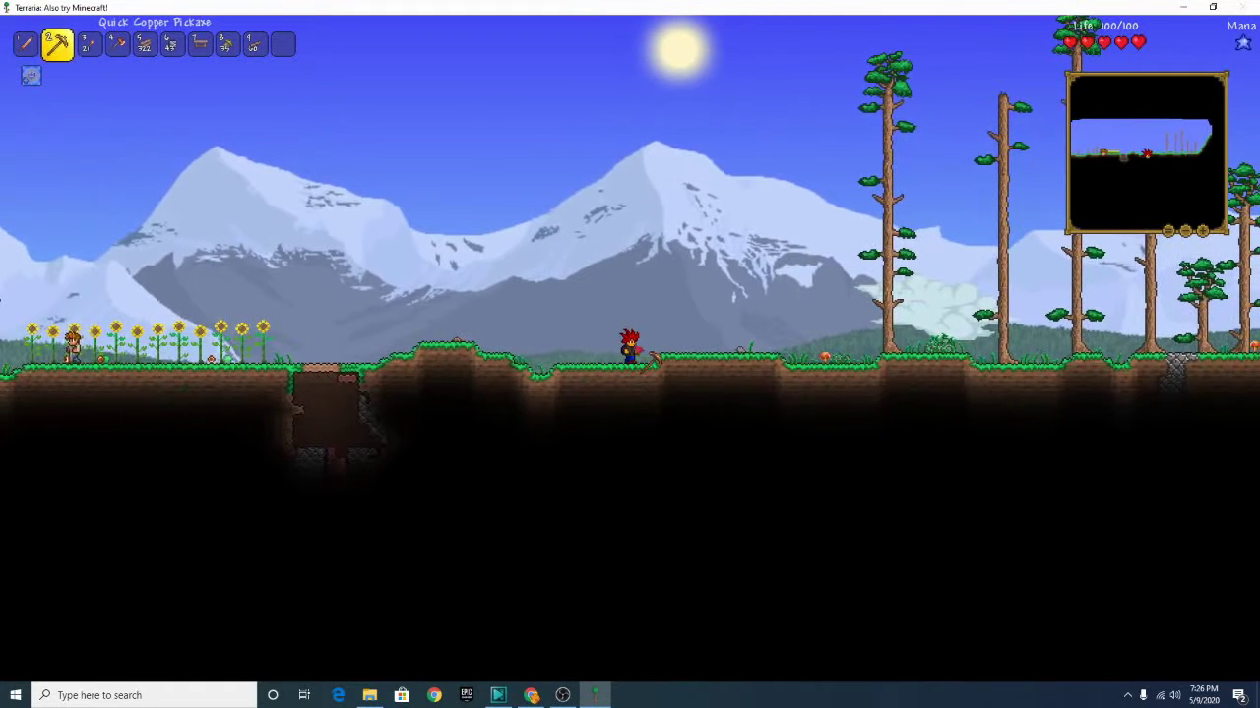
{"action": "key", "text": "d"}
{"action": "left_click", "coordinate": [669, 369]}
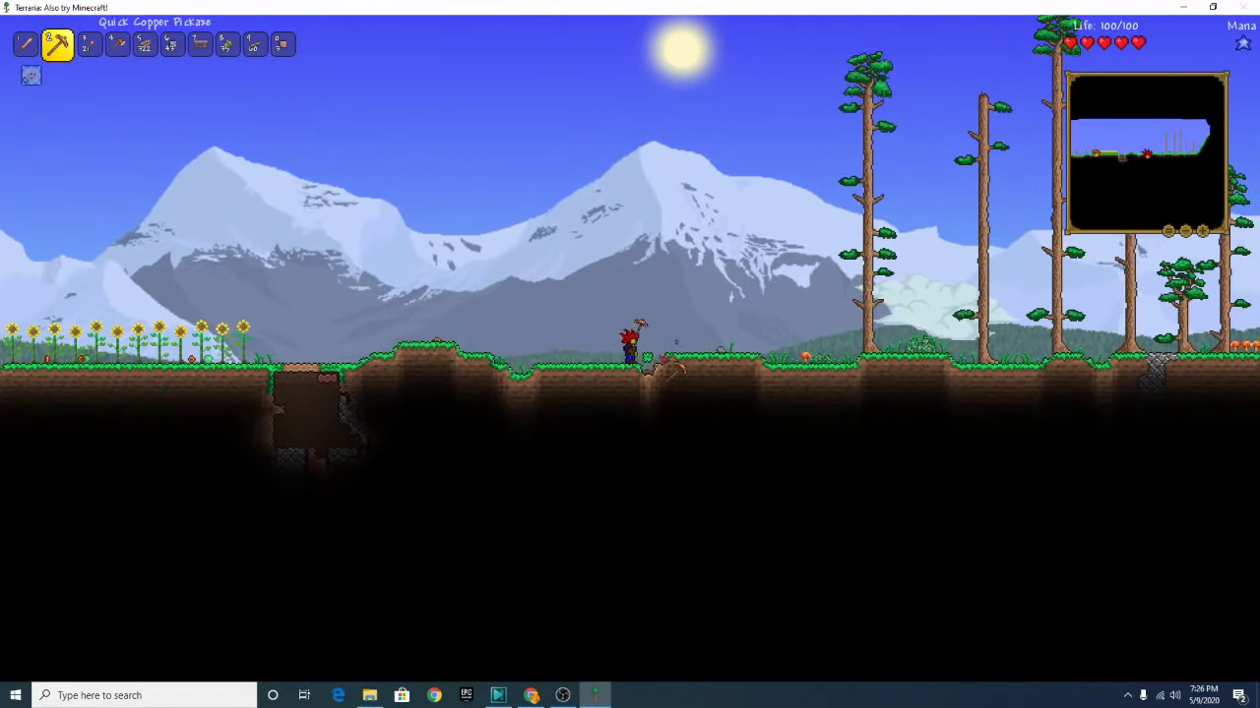
{"action": "scroll", "coordinate": [657, 369], "scroll_direction": "down", "scroll_amount": 5}
{"action": "scroll", "coordinate": [657, 369], "scroll_direction": "down", "scroll_amount": 3}
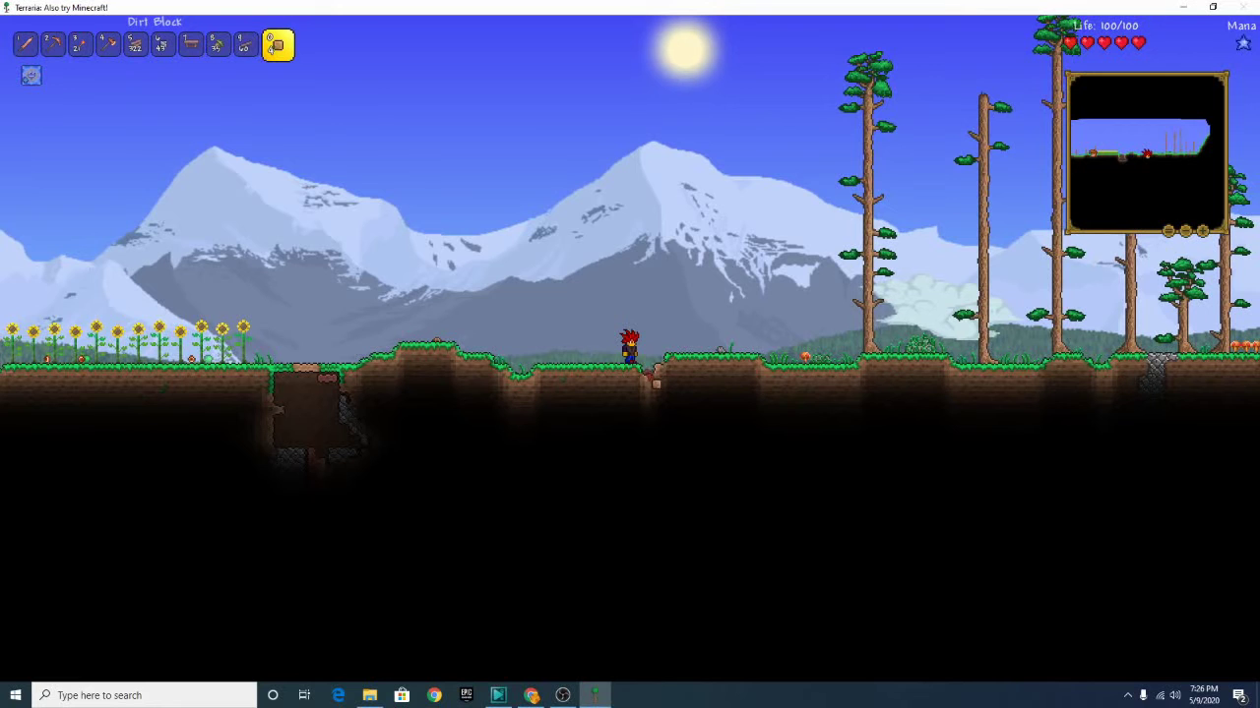
{"action": "key", "text": "d"}
{"action": "scroll", "coordinate": [657, 382], "scroll_direction": "up", "scroll_amount": 3}
{"action": "scroll", "coordinate": [658, 382], "scroll_direction": "up", "scroll_amount": 3}
{"action": "scroll", "coordinate": [657, 382], "scroll_direction": "up", "scroll_amount": 2}
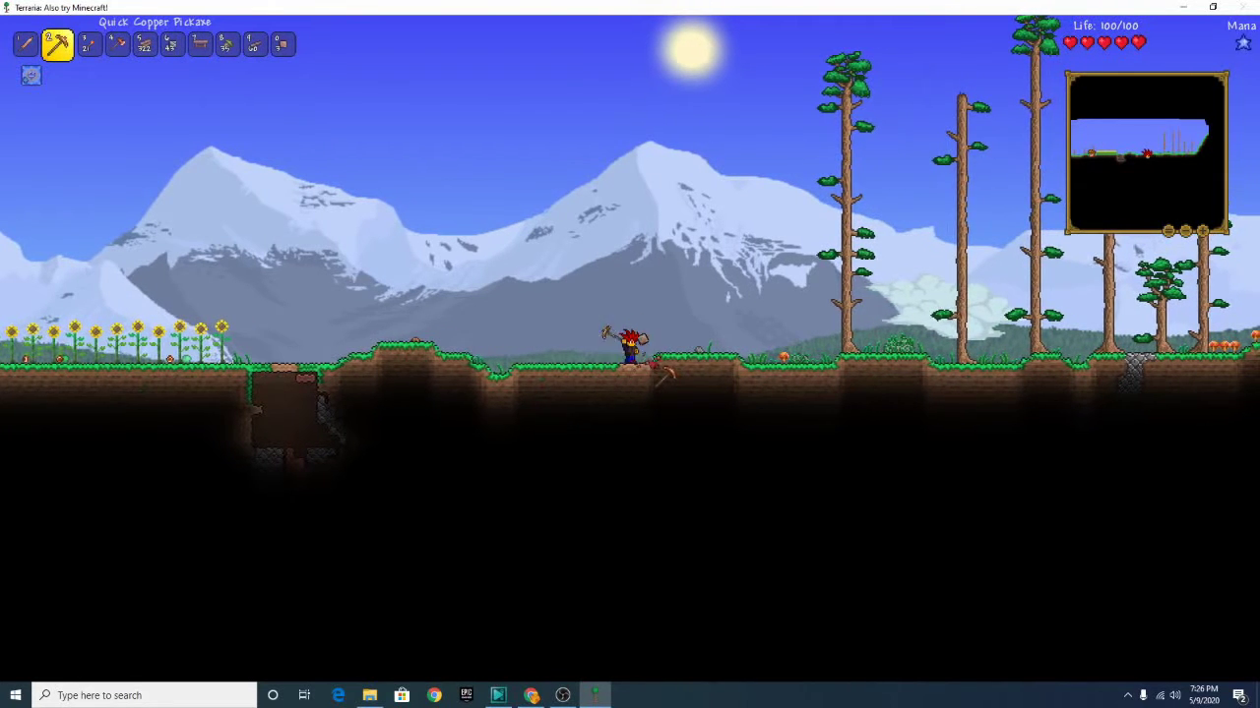
{"action": "key", "text": "d"}
{"action": "left_click", "coordinate": [665, 373]}
Dig out the next uneven spot and ready dirt blocks for levelling
{"action": "key", "text": "d"}
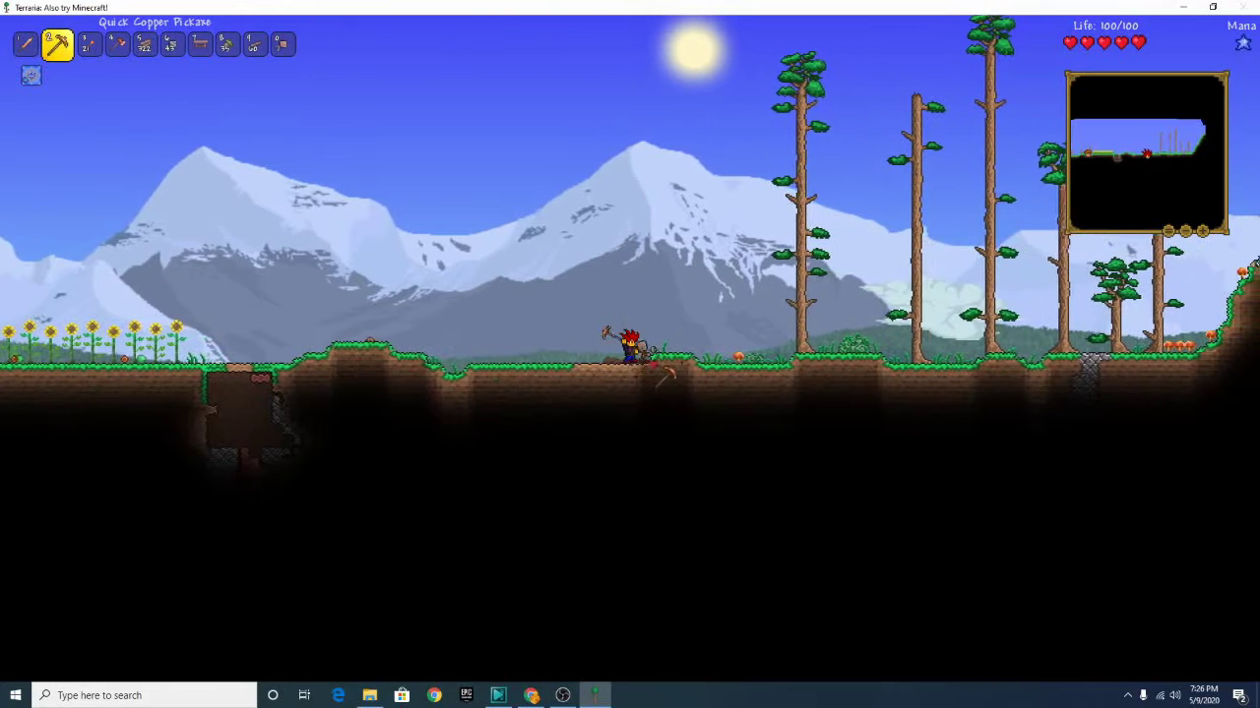
{"action": "key", "text": "d"}
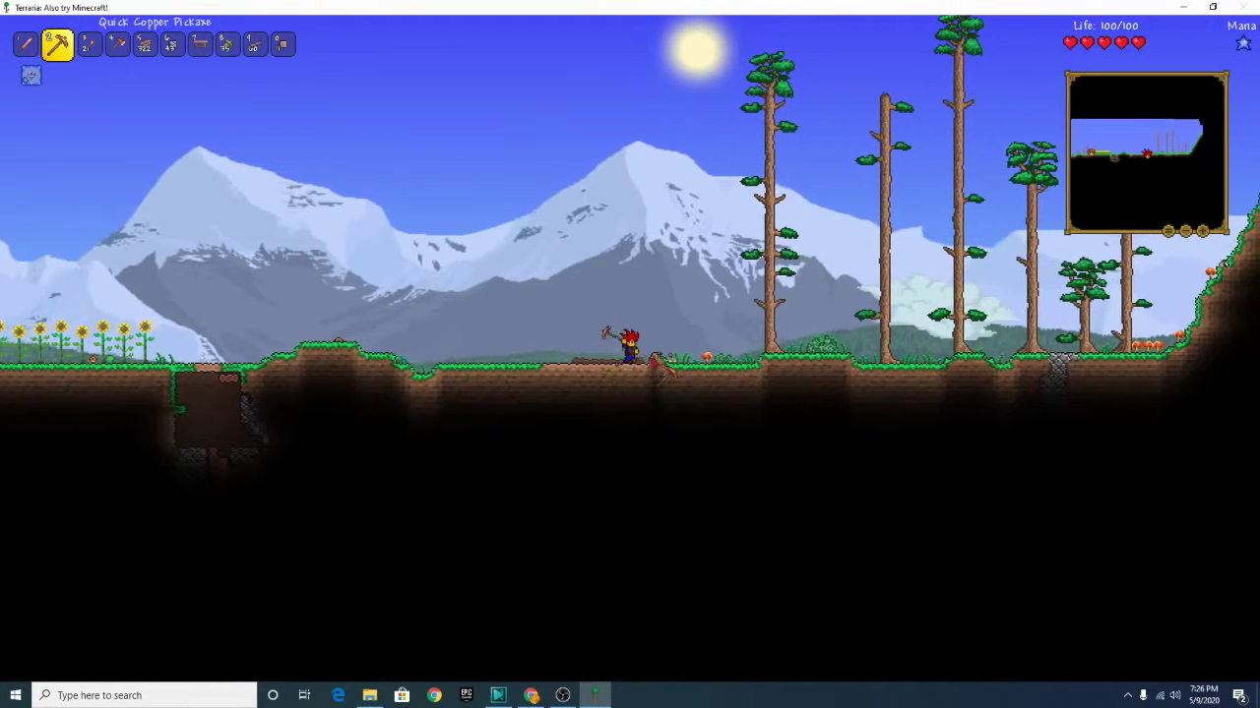
{"action": "left_click", "coordinate": [665, 374]}
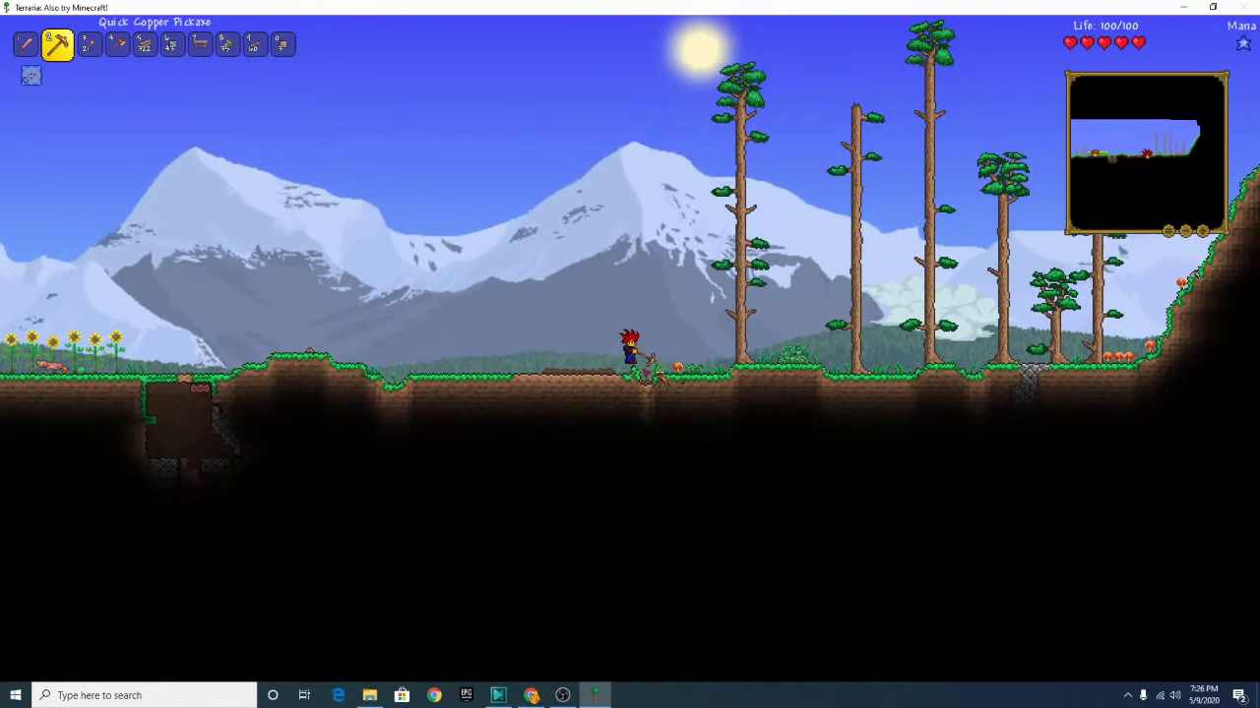
{"action": "key", "text": "9"}
{"action": "key", "text": "0"}
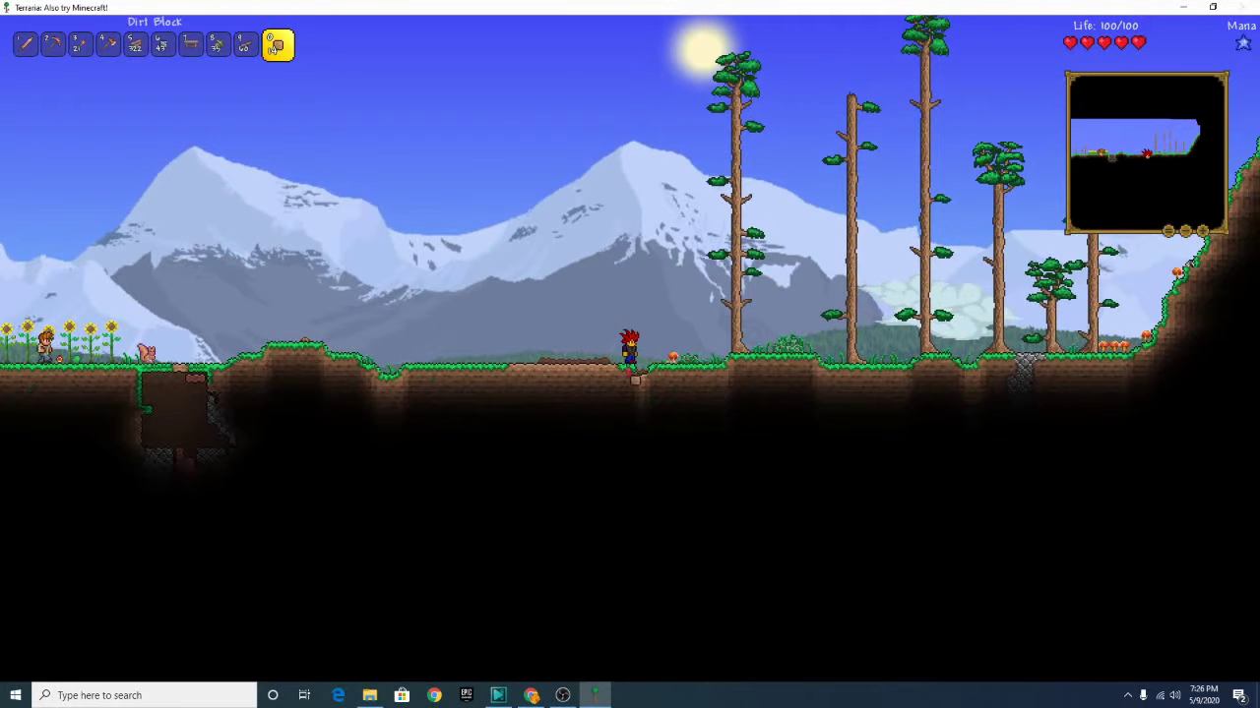
{"action": "key", "text": "d"}
{"action": "scroll", "coordinate": [656, 374], "scroll_direction": "up", "scroll_amount": 3}
{"action": "key", "text": "1"}
{"action": "key", "text": "a"}
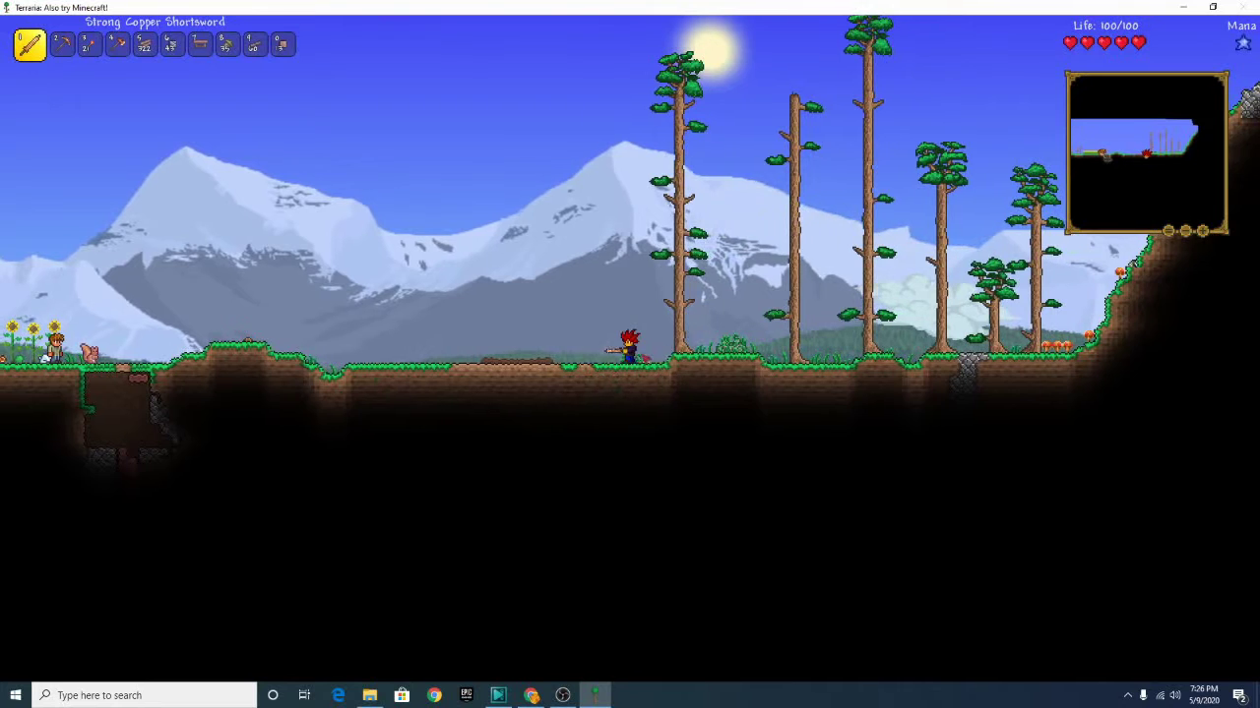
{"action": "key", "text": "a"}
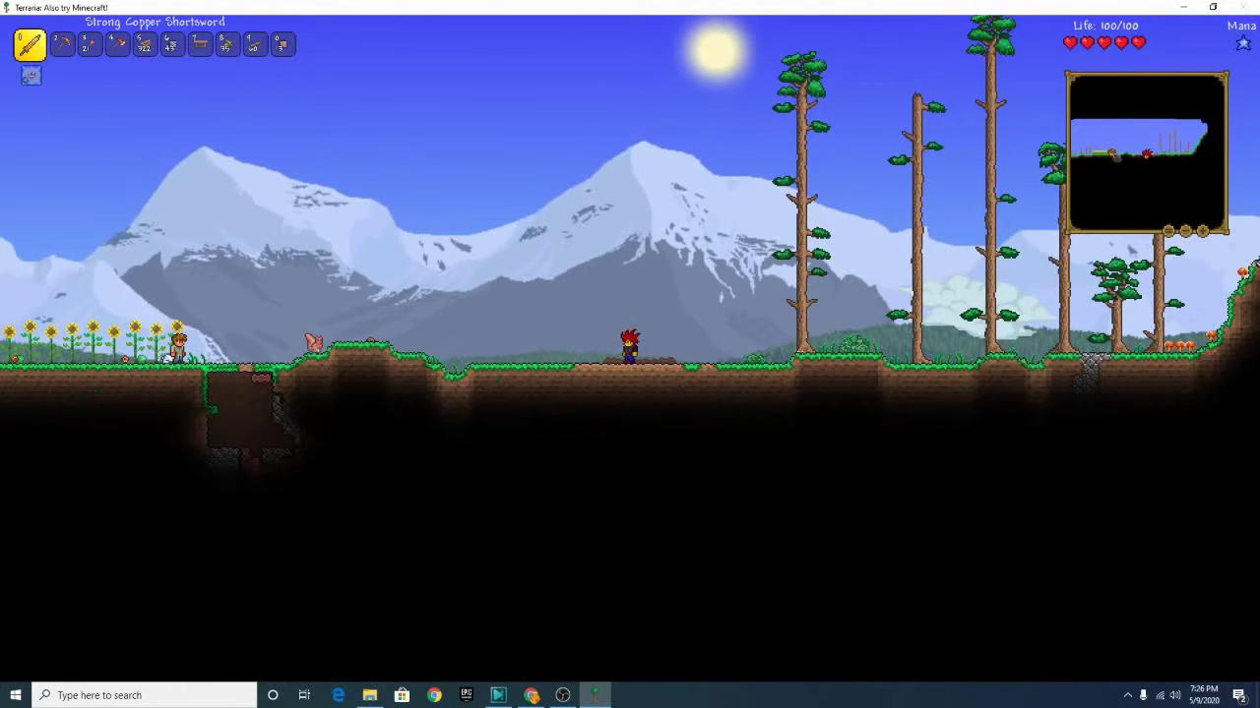
{"action": "key", "text": "alt+Tab"}
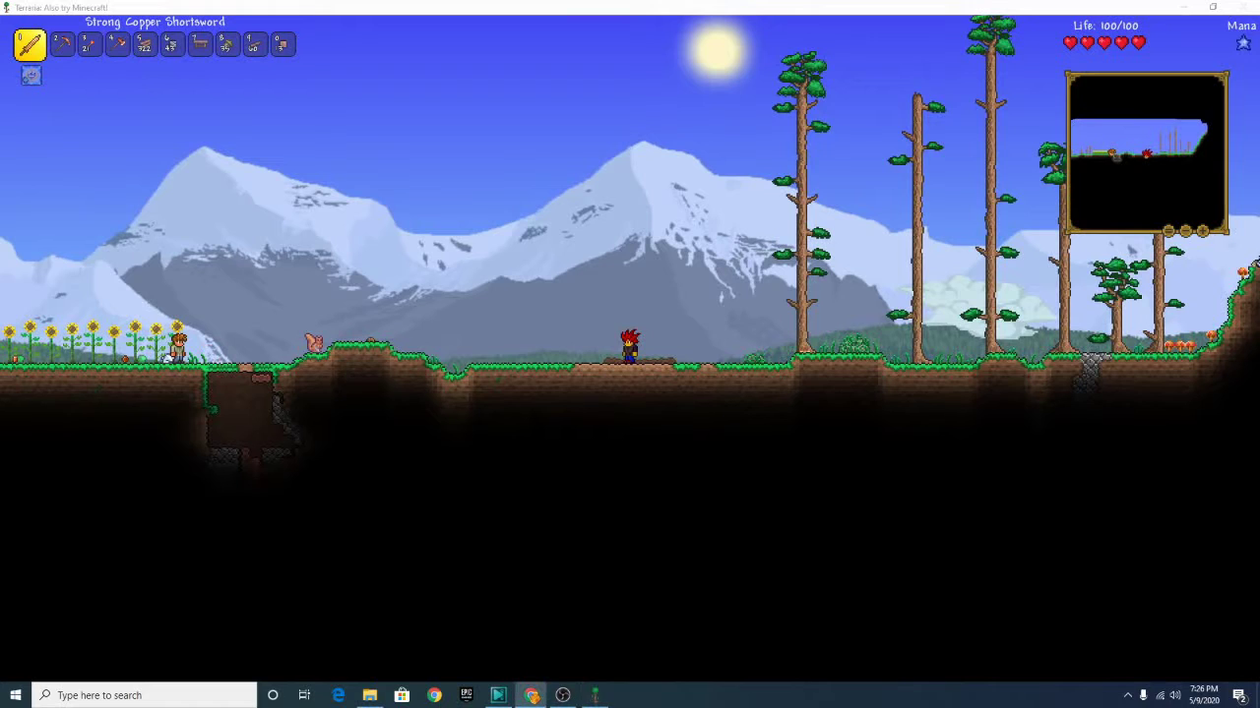
{"action": "key", "text": "alt+Tab"}
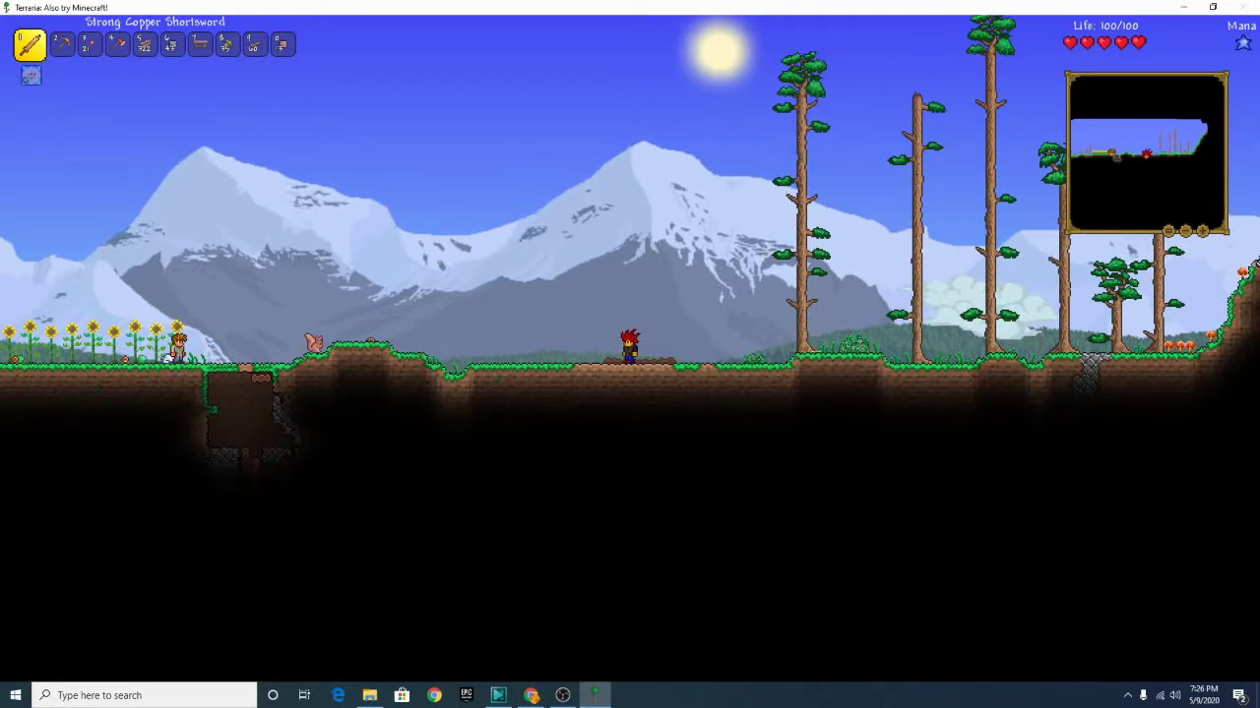
{"action": "key", "text": "alt+Tab"}
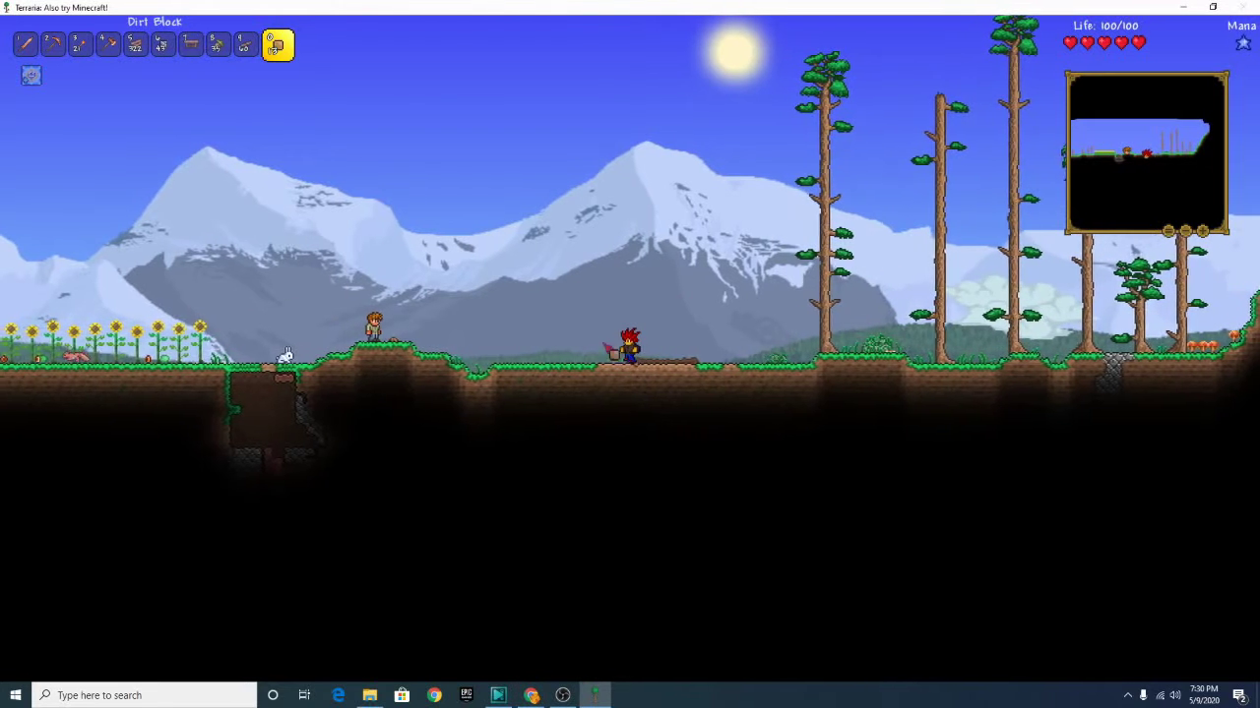
Walk left to the wooden post and mine it away with the Copper Pickaxe
{"action": "key", "text": "5"}
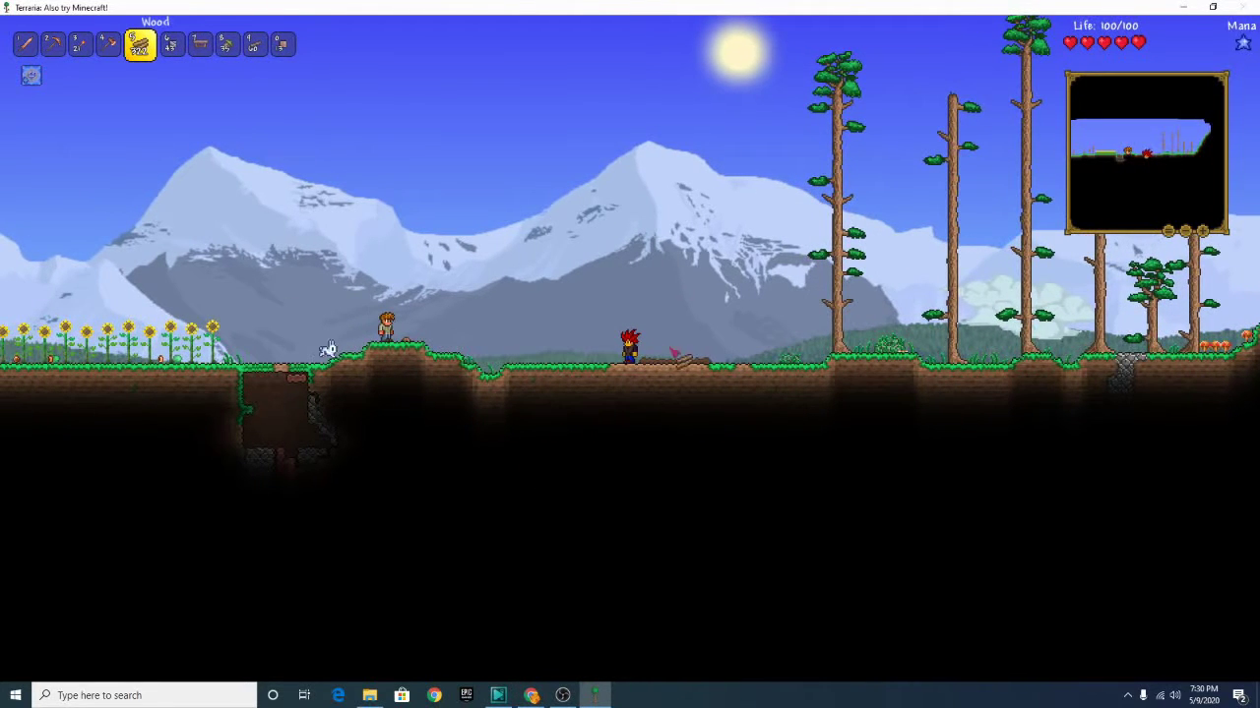
{"action": "key", "text": "a"}
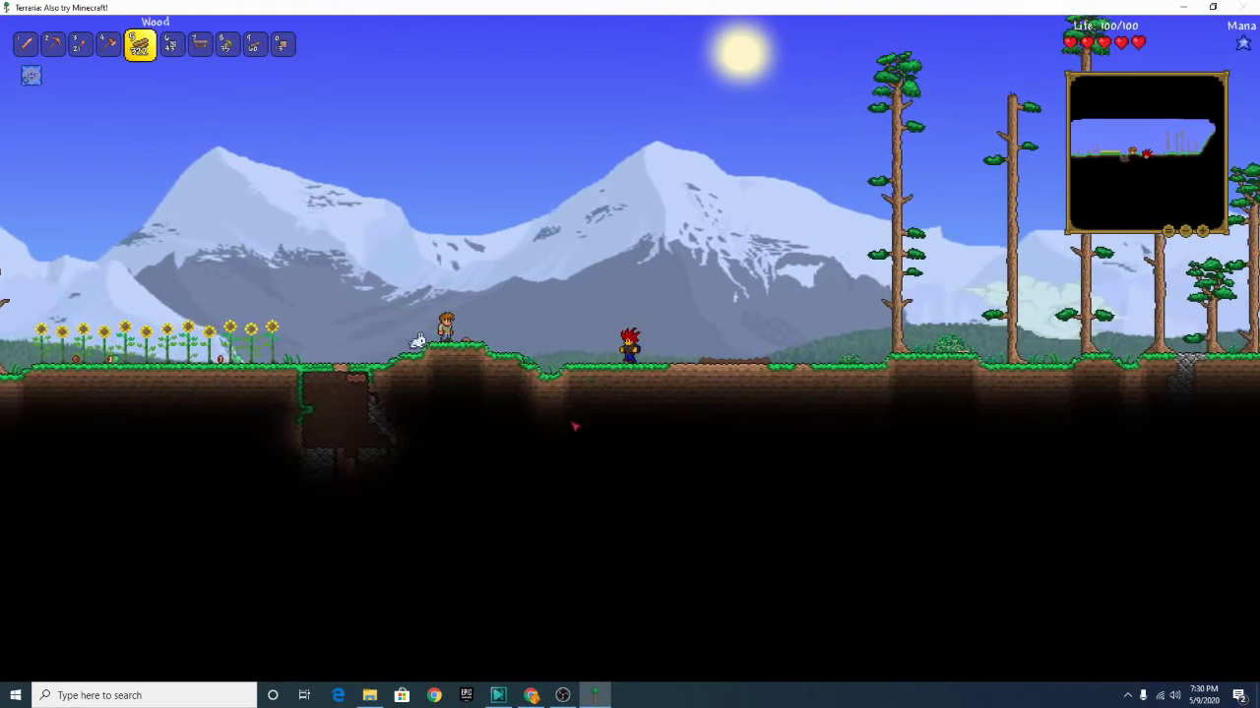
{"action": "key", "text": "a"}
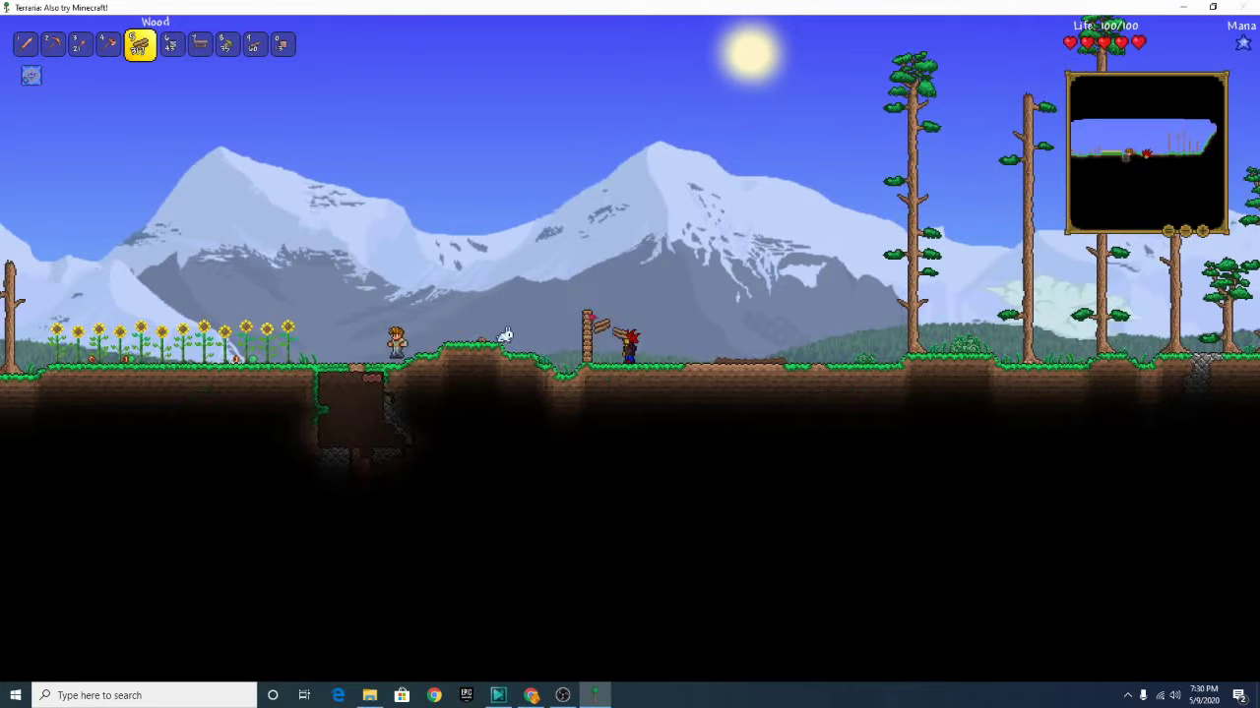
{"action": "key", "text": "2"}
{"action": "key", "text": "a"}
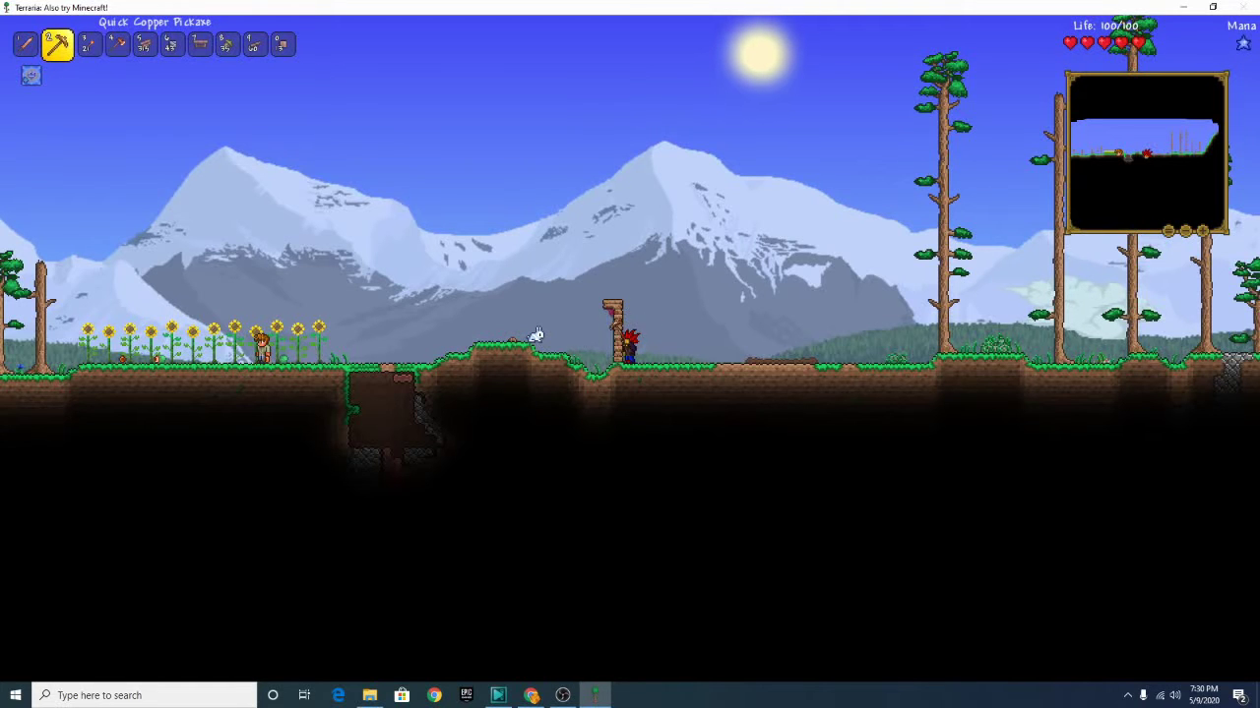
{"action": "left_click", "coordinate": [612, 305]}
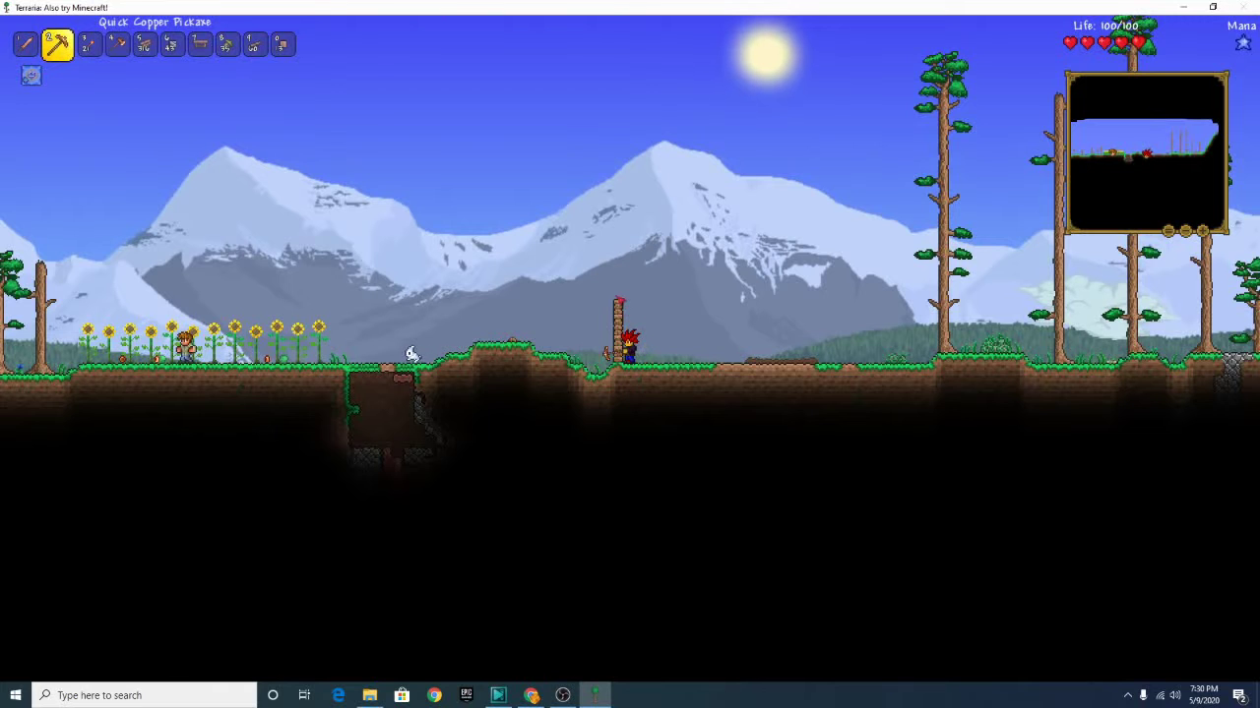
{"action": "key", "text": "space"}
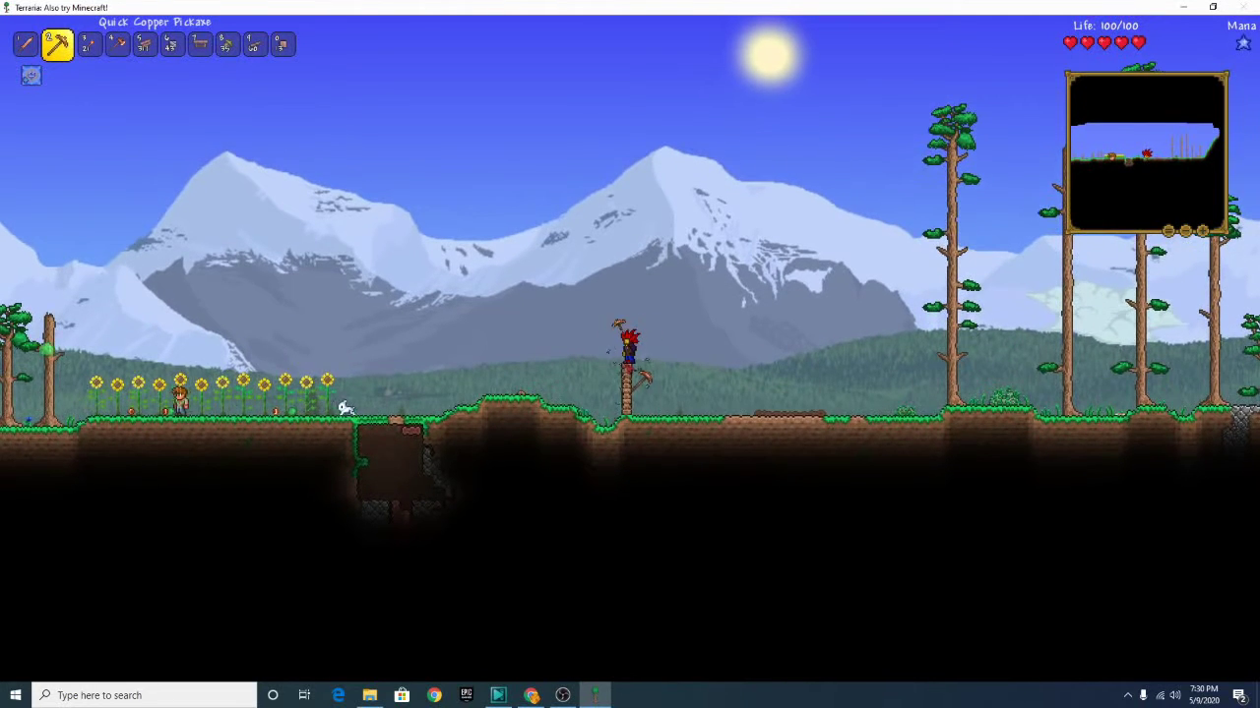
{"action": "left_click", "coordinate": [645, 378]}
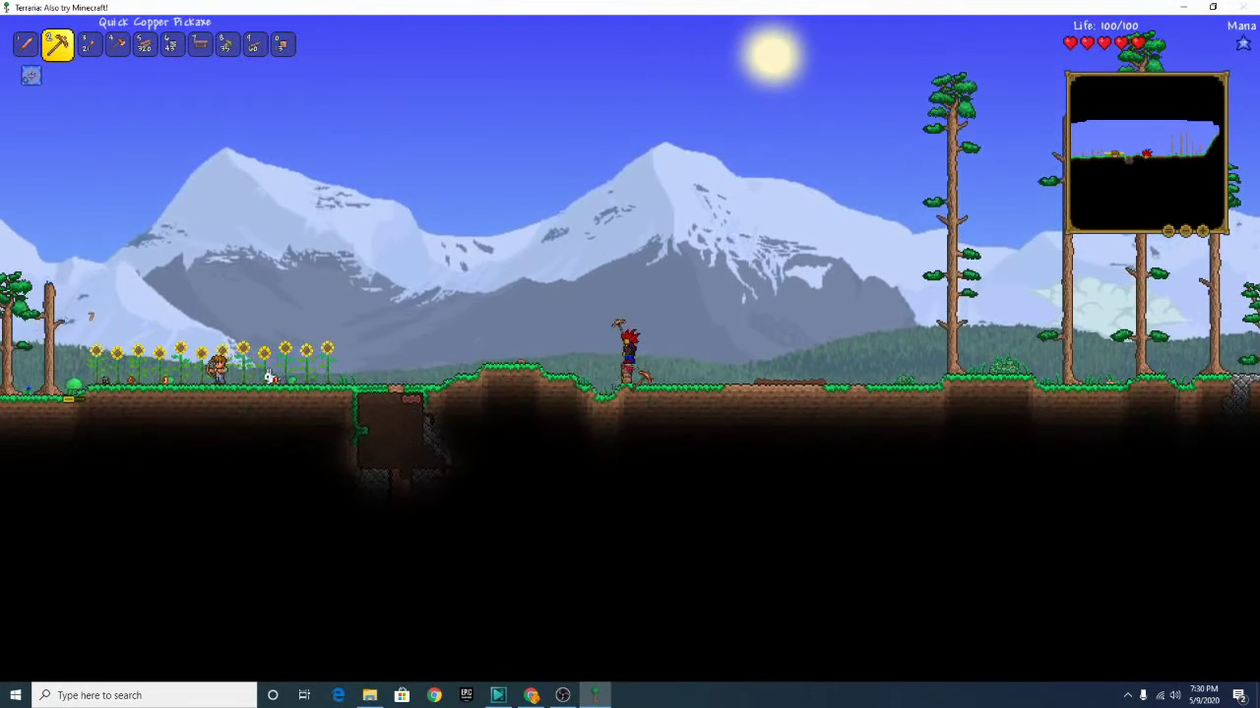
Stack a column of wood blocks on the flattened ground and trim it with the pickaxe
{"action": "key", "text": "5"}
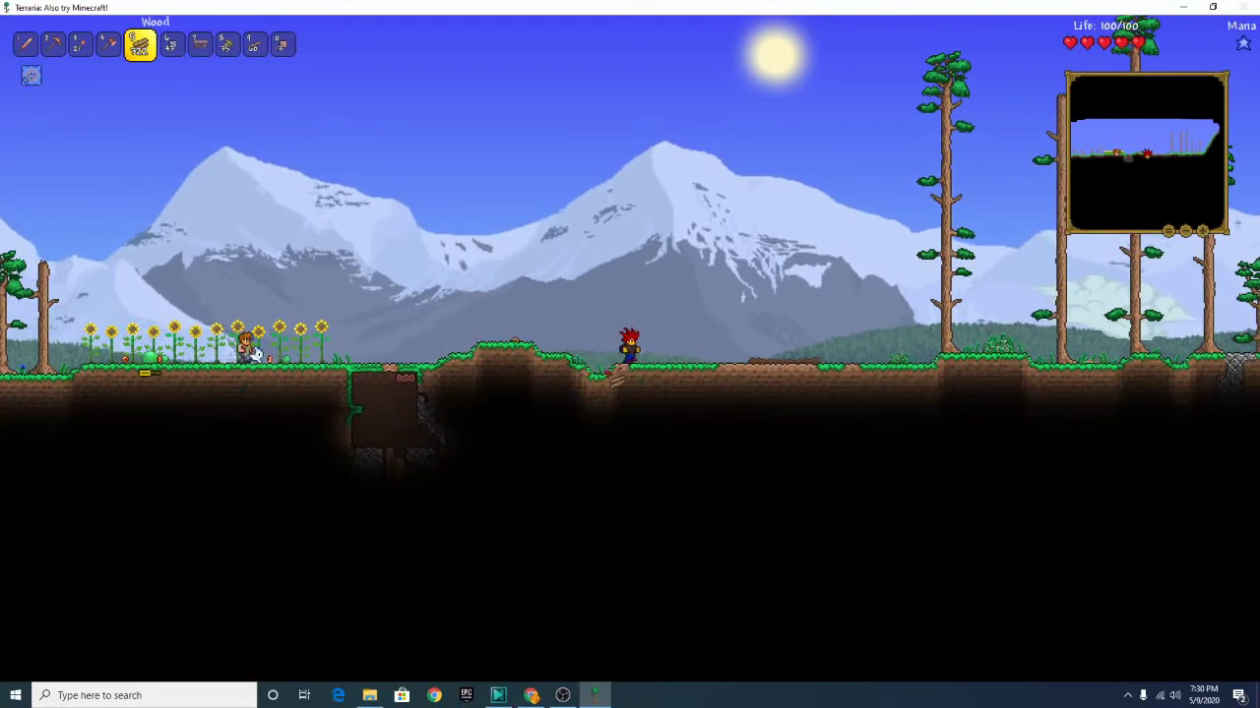
{"action": "key", "text": "d"}
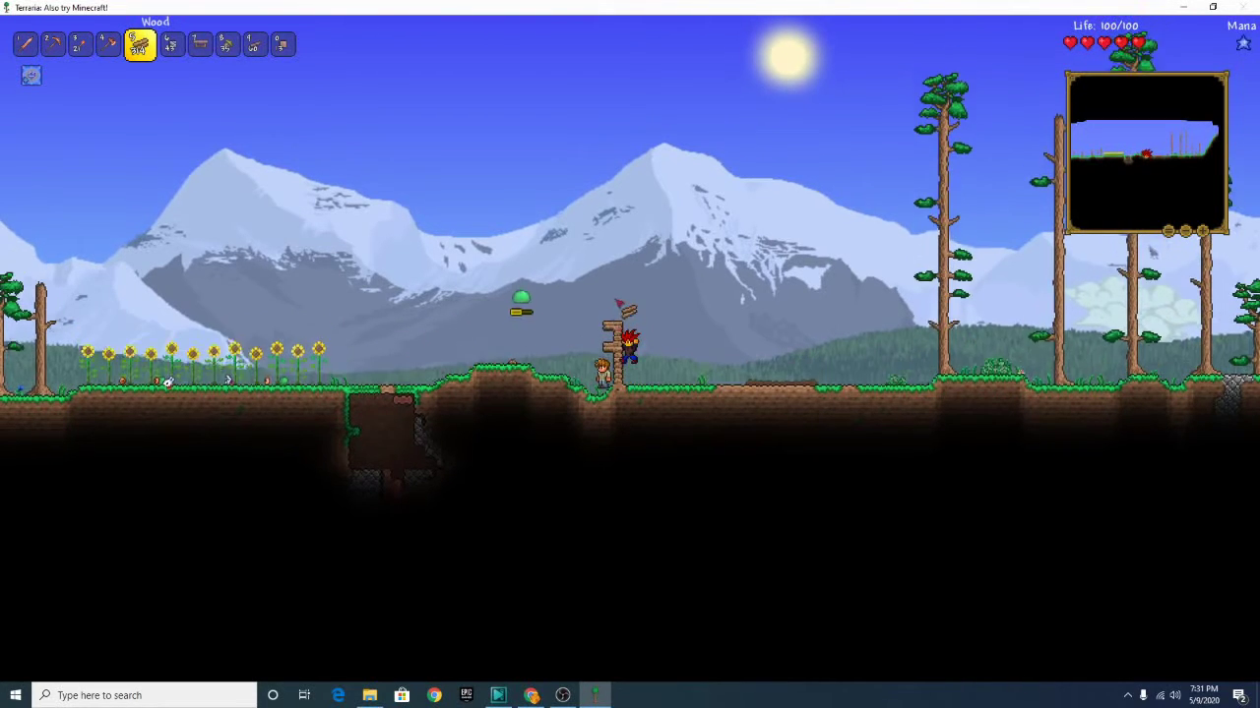
{"action": "left_click_drag", "start_coordinate": [617, 319], "coordinate": [617, 270]}
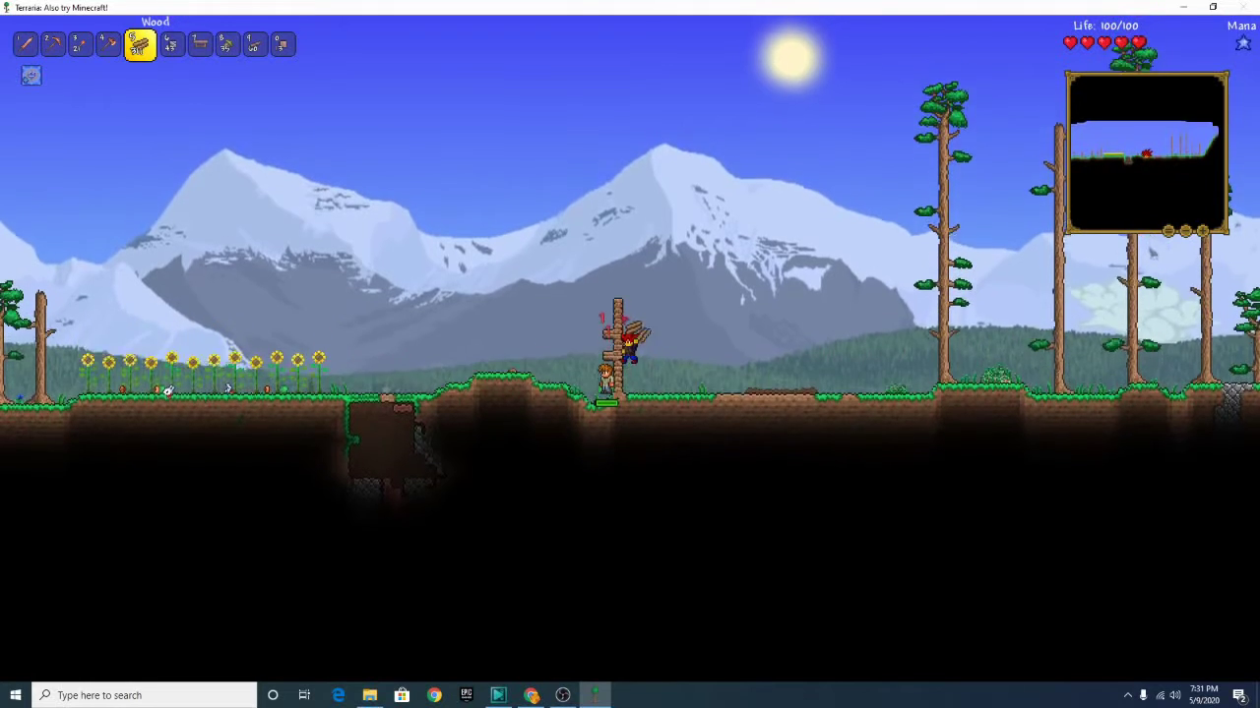
{"action": "key", "text": "2"}
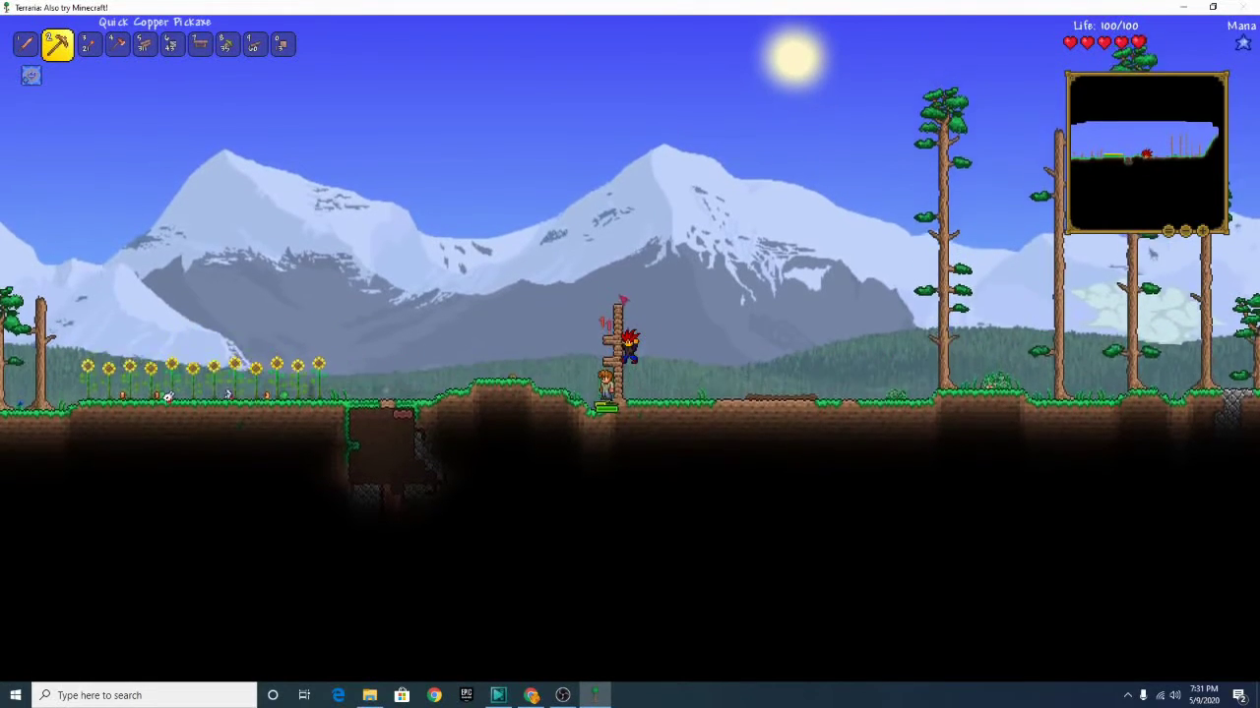
{"action": "key", "text": "space"}
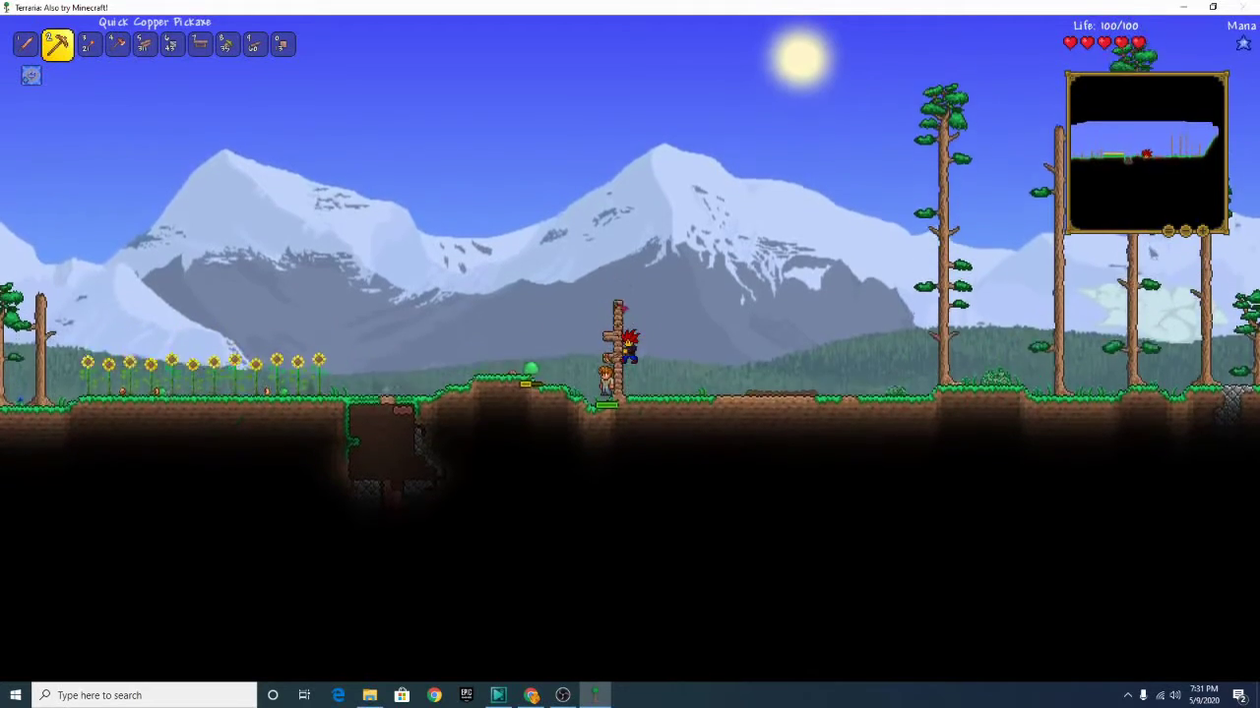
{"action": "left_click_drag", "start_coordinate": [645, 320], "coordinate": [645, 320]}
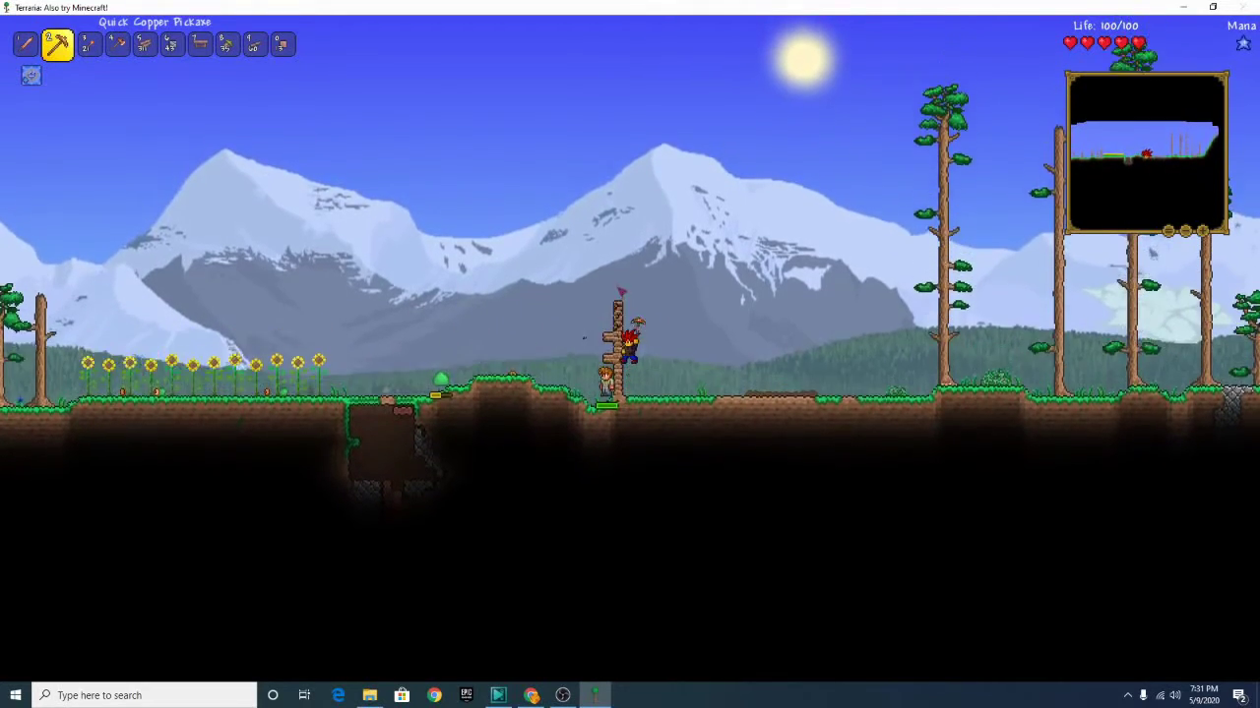
Add more wood to the top of the pillar and jump onto it
{"action": "key", "text": "9"}
{"action": "key", "text": "2"}
{"action": "key", "text": "5"}
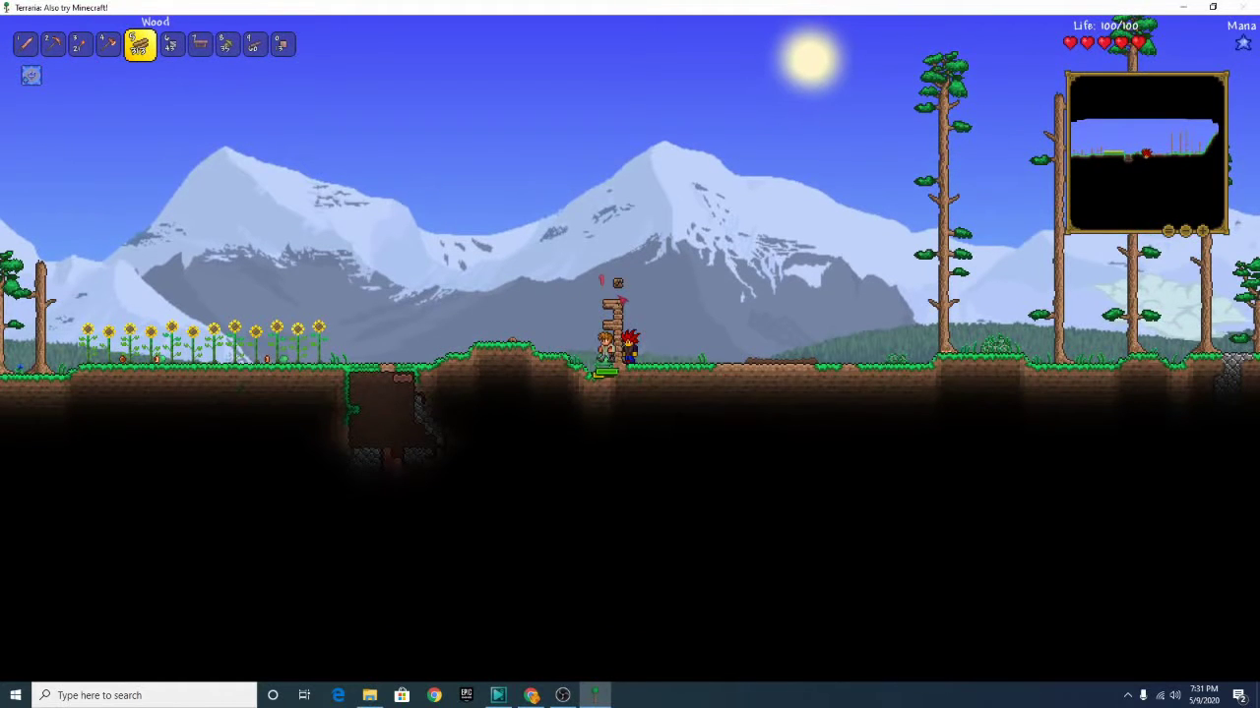
{"action": "left_click", "coordinate": [622, 292]}
{"action": "key", "text": "3"}
{"action": "key", "text": "2"}
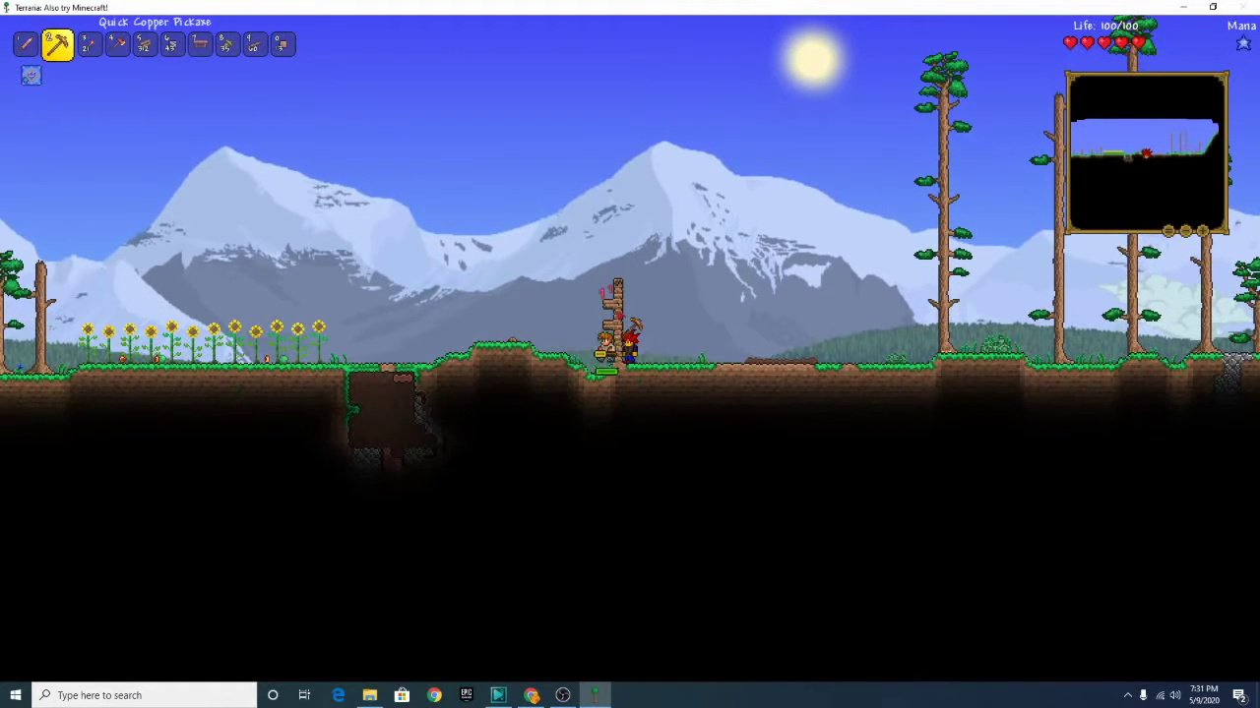
{"action": "left_click", "coordinate": [619, 303]}
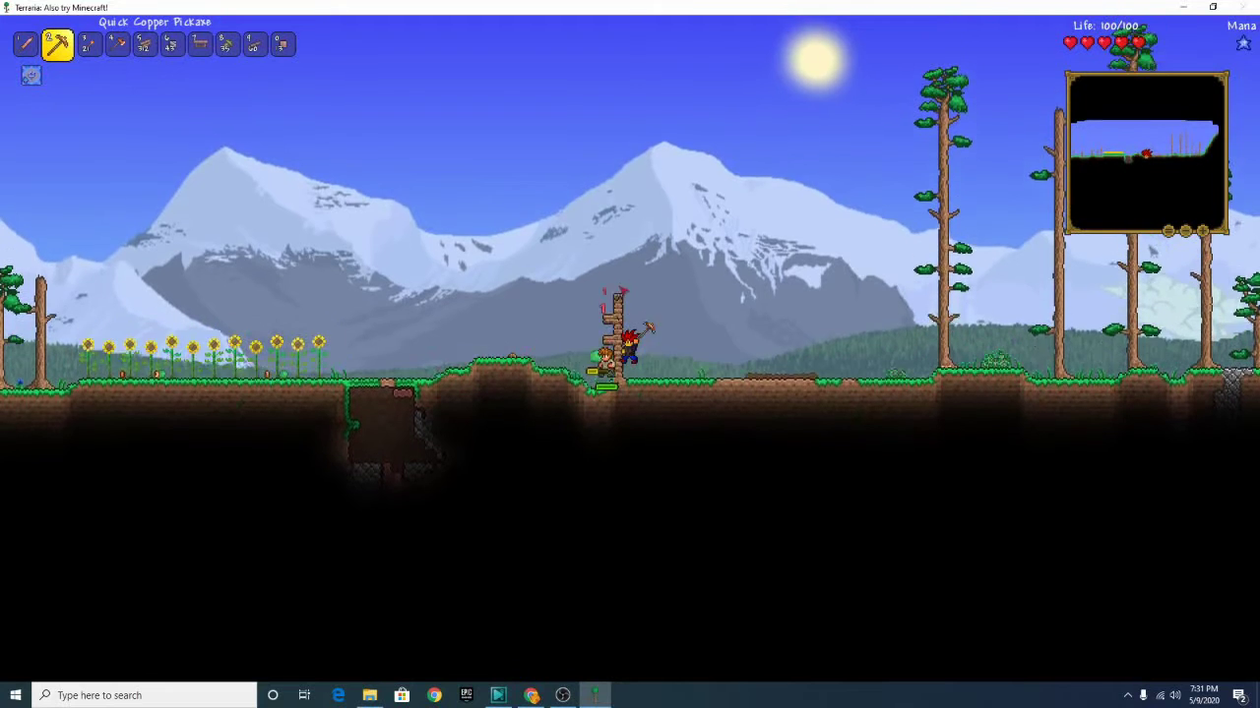
{"action": "left_click", "coordinate": [619, 295]}
{"action": "key", "text": "space"}
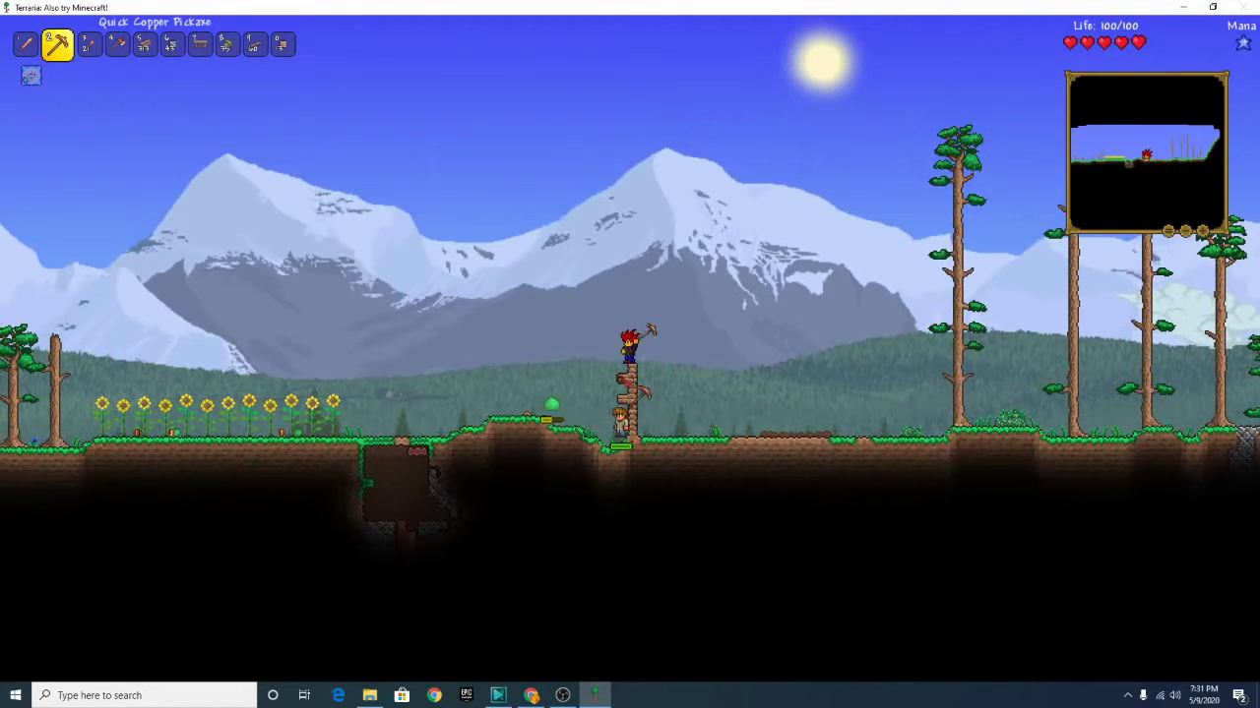
{"action": "key", "text": "s"}
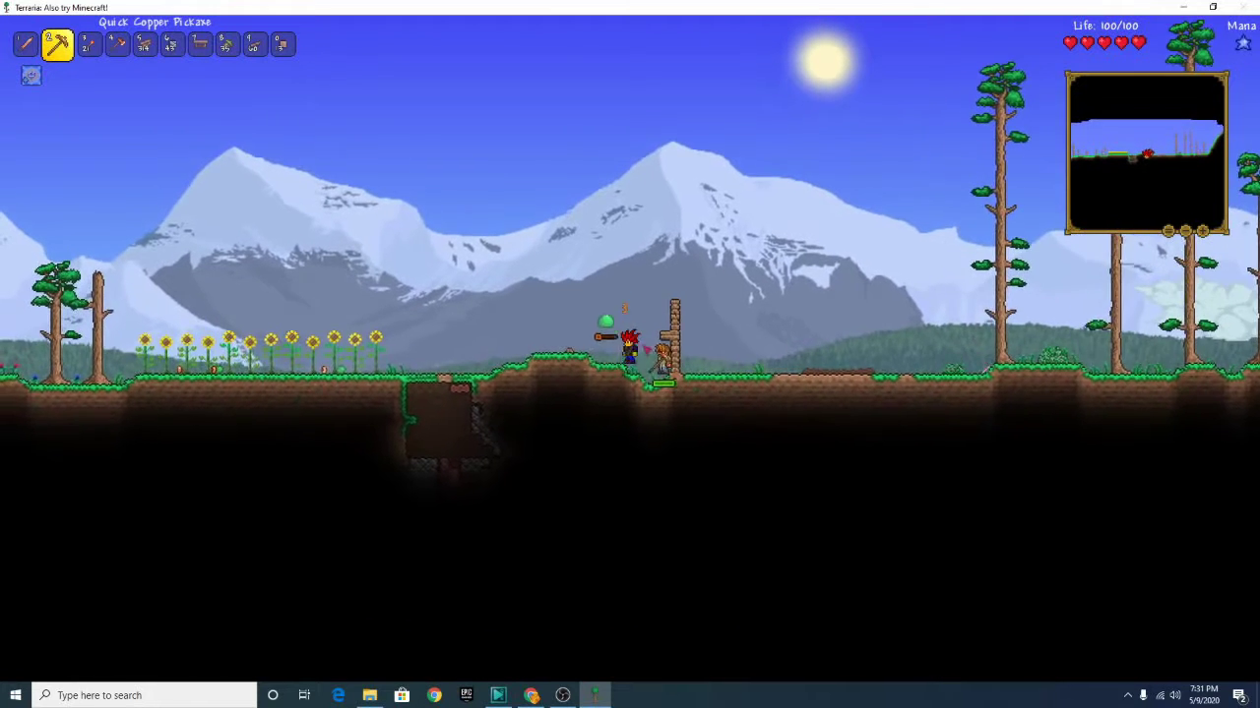
{"action": "key", "text": "a"}
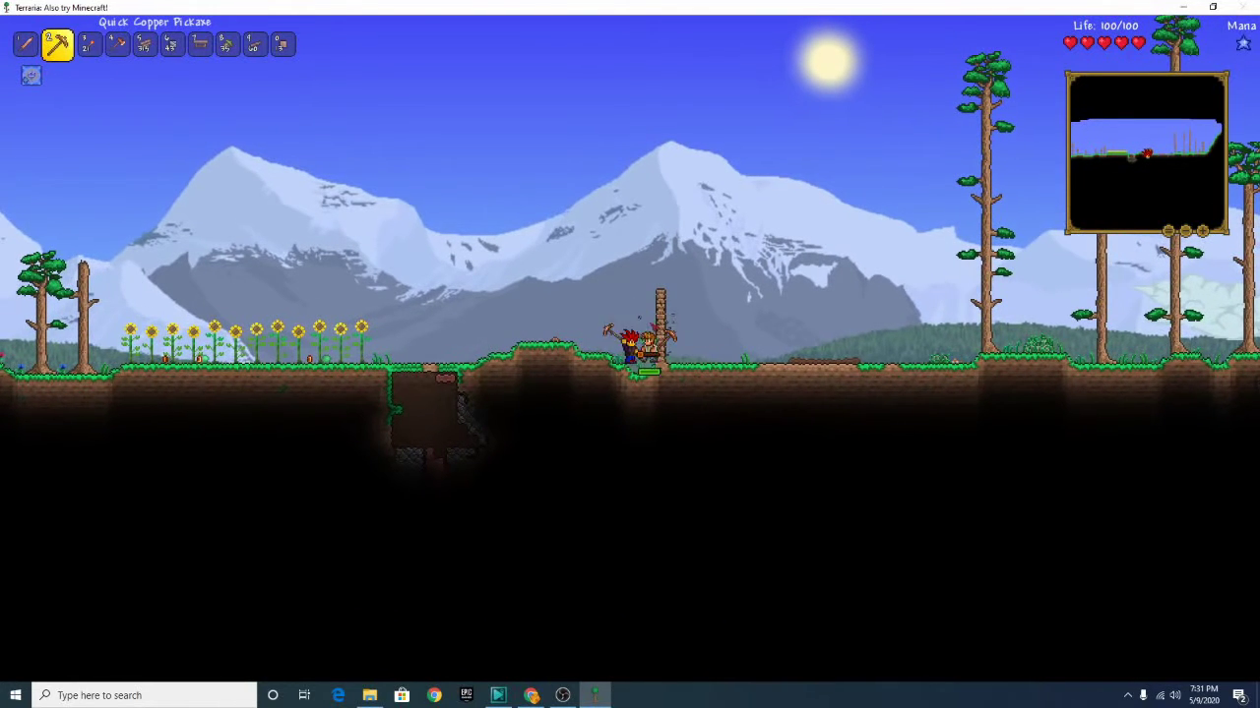
{"action": "key", "text": "space"}
Lay a wooden beam rightward from the pillar top, propping its end with a block
{"action": "key", "text": "5"}
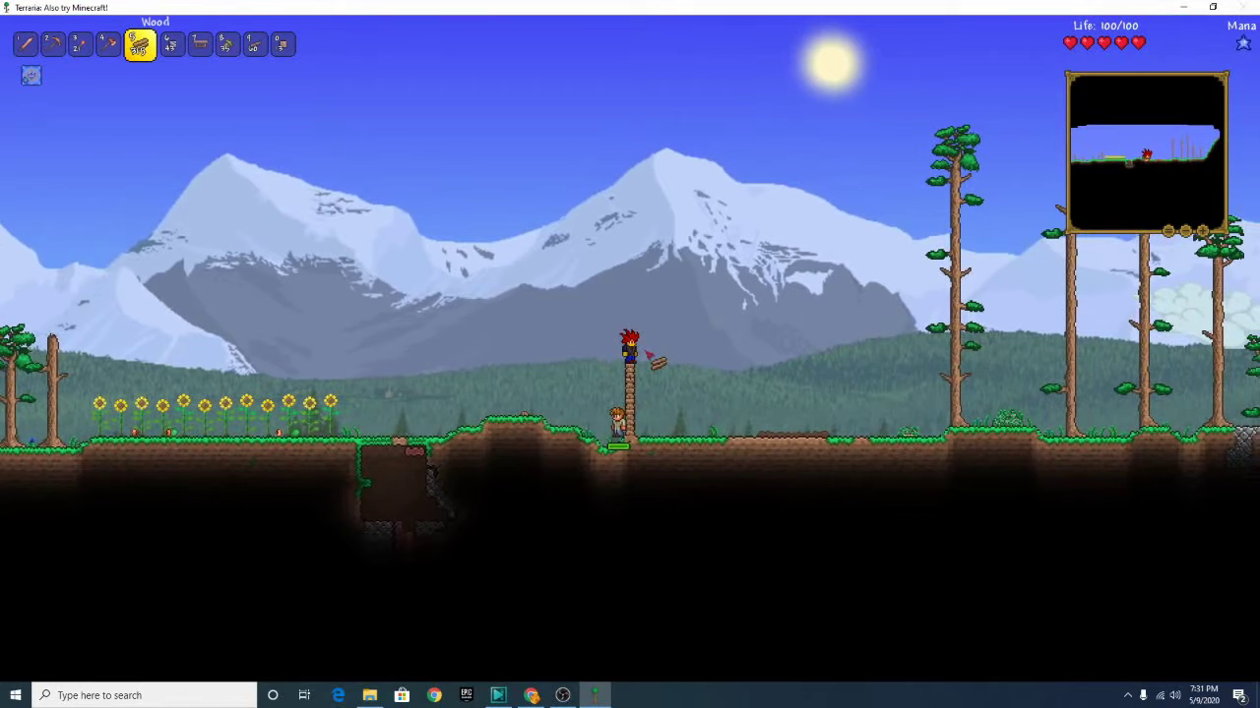
{"action": "left_click", "coordinate": [634, 382]}
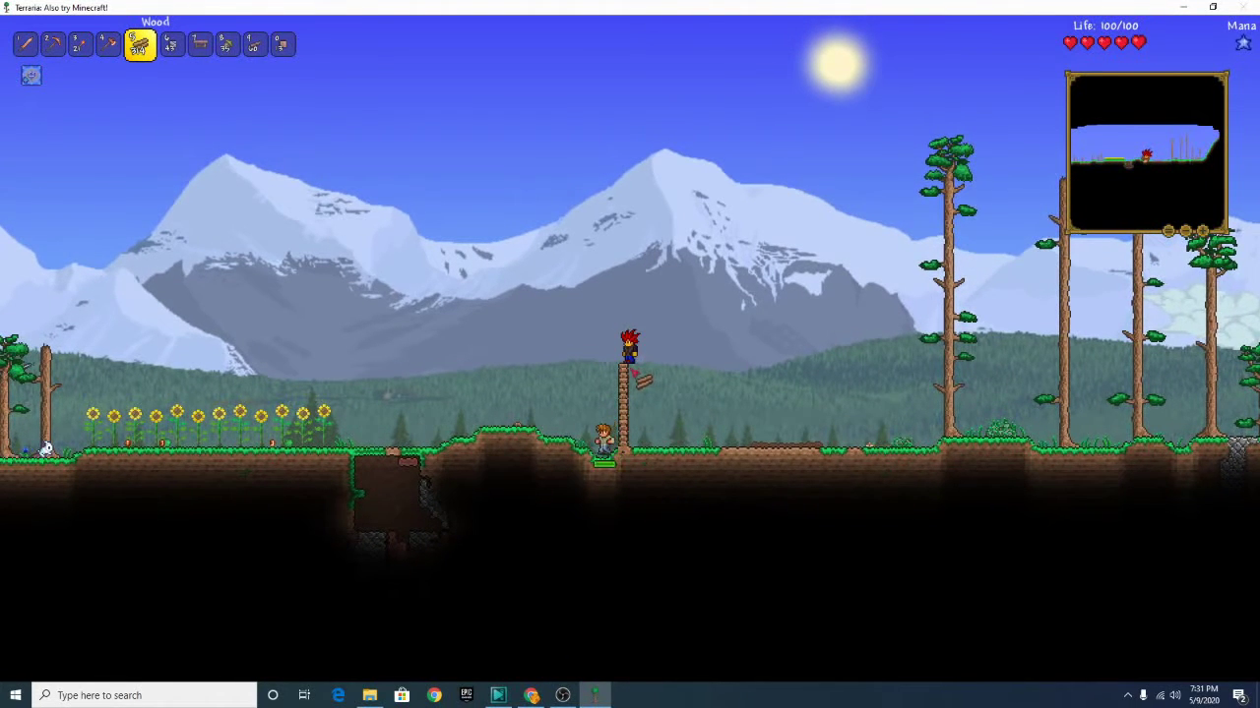
{"action": "key", "text": "d"}
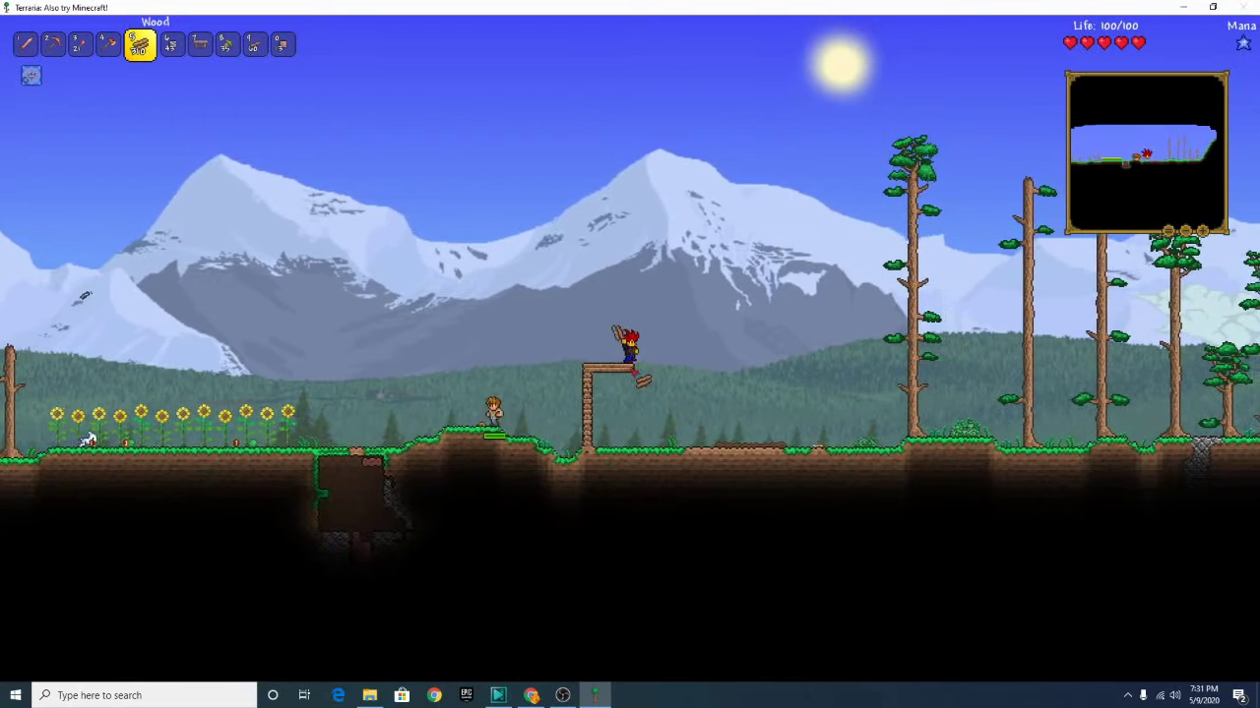
{"action": "key", "text": "d"}
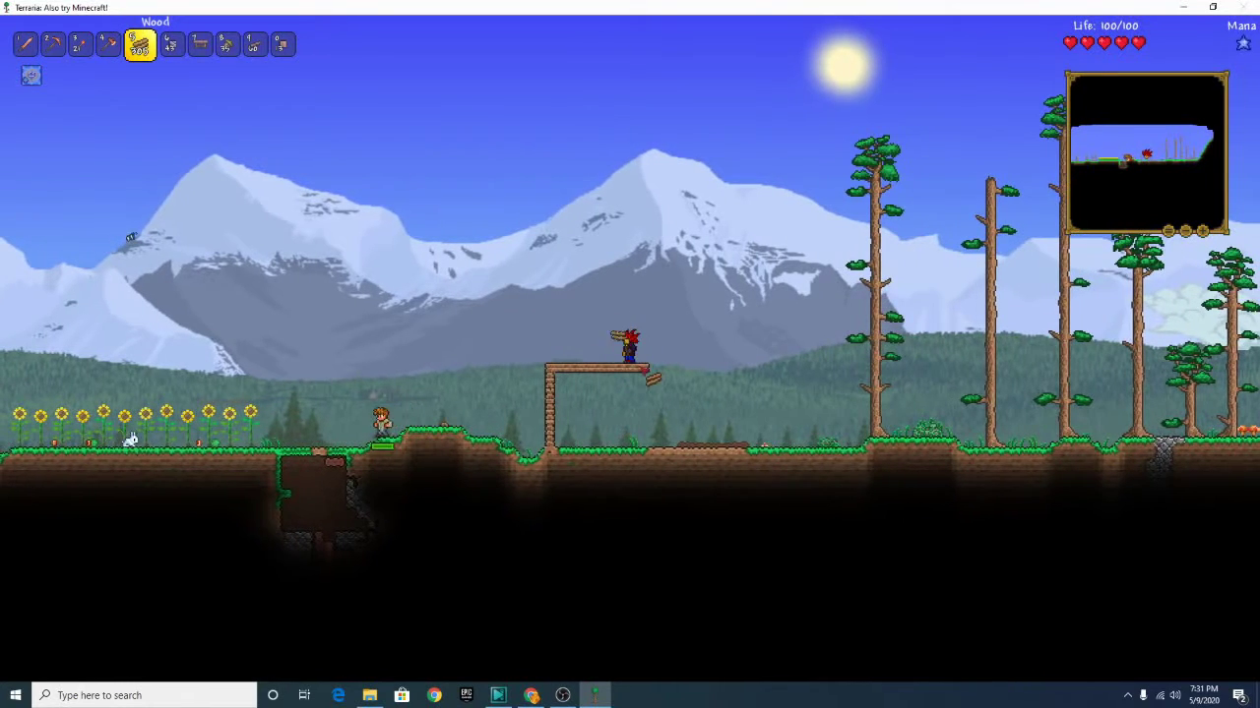
{"action": "key", "text": "space"}
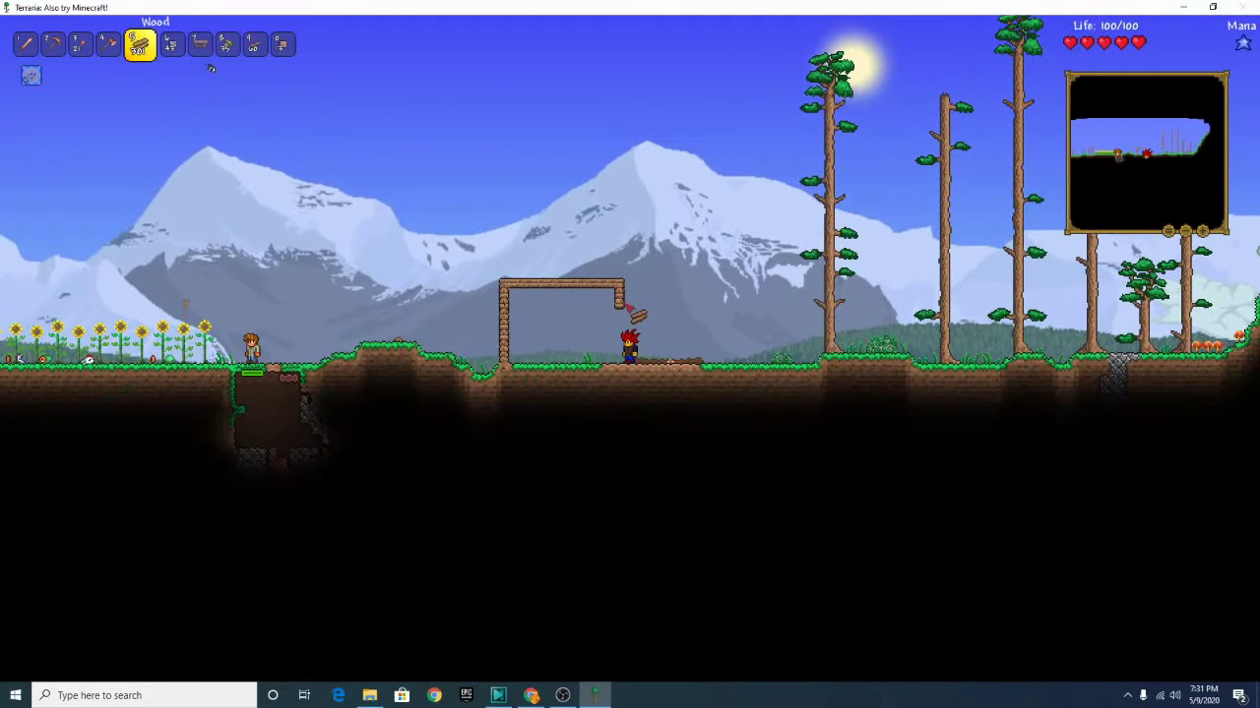
{"action": "key", "text": "space"}
{"action": "left_click", "coordinate": [622, 313]}
{"action": "key", "text": "space"}
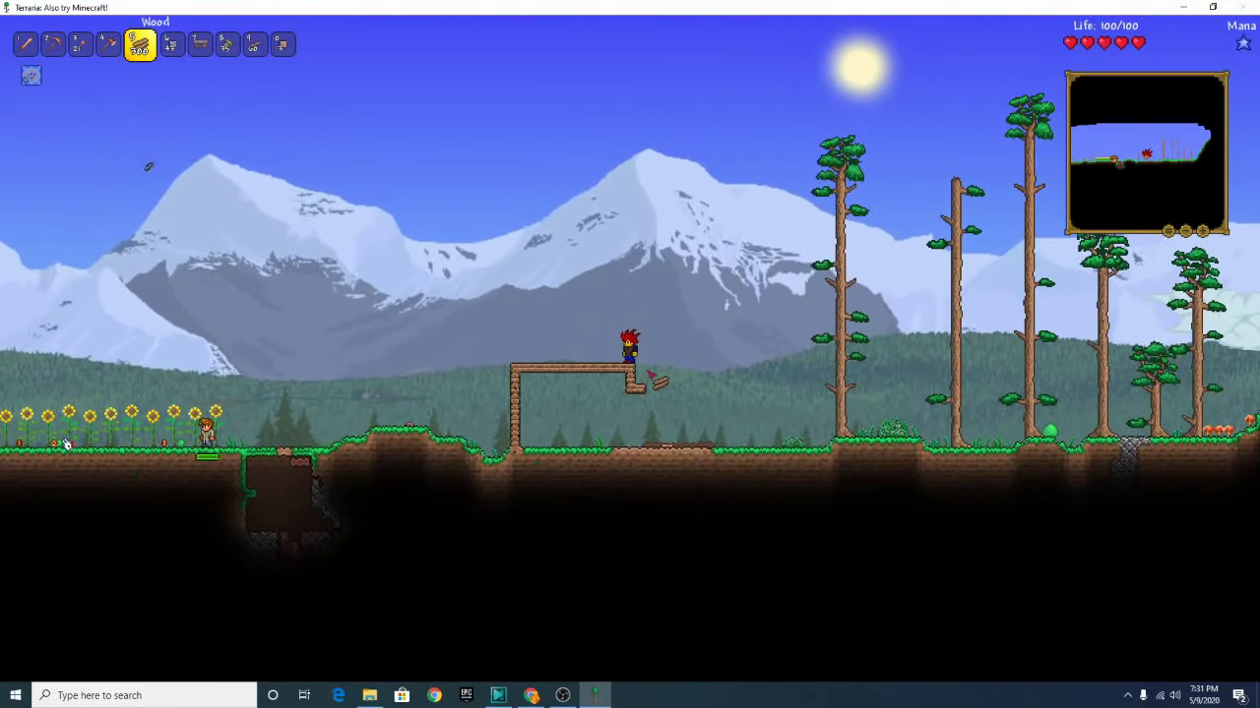
Walk to the beam's right end and drop down to the ground
{"action": "key", "text": "d"}
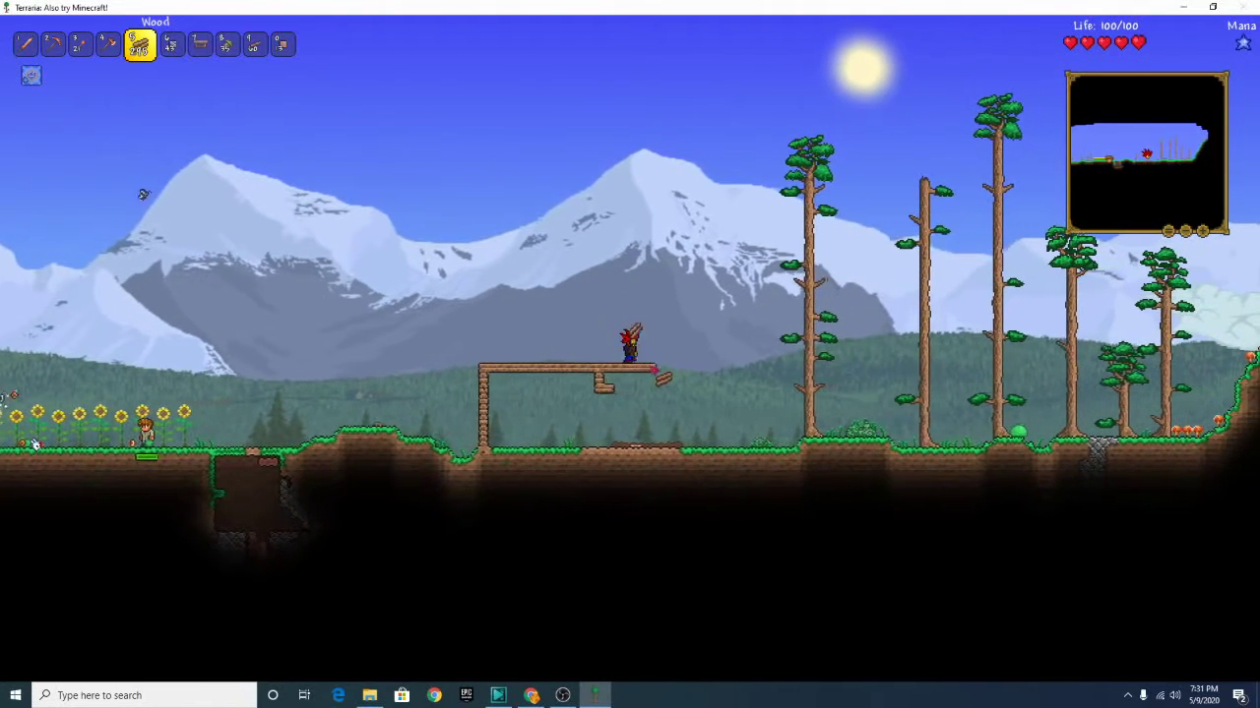
{"action": "key", "text": "d"}
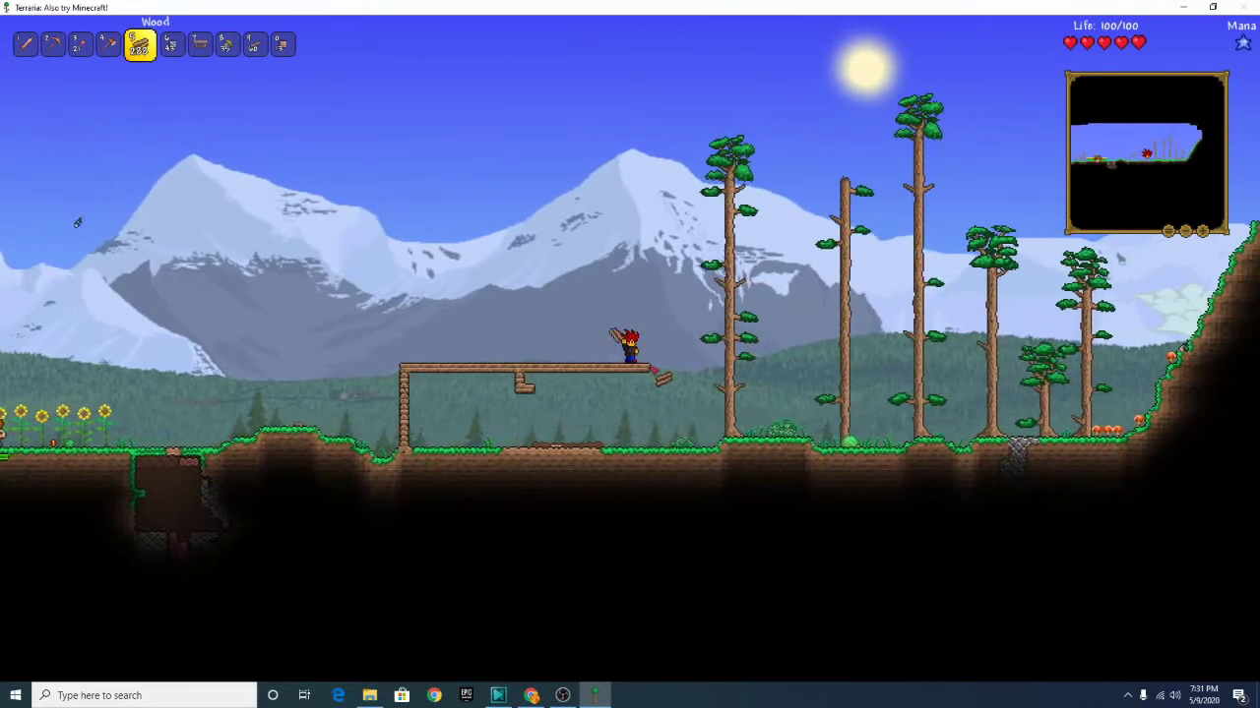
{"action": "key", "text": "d"}
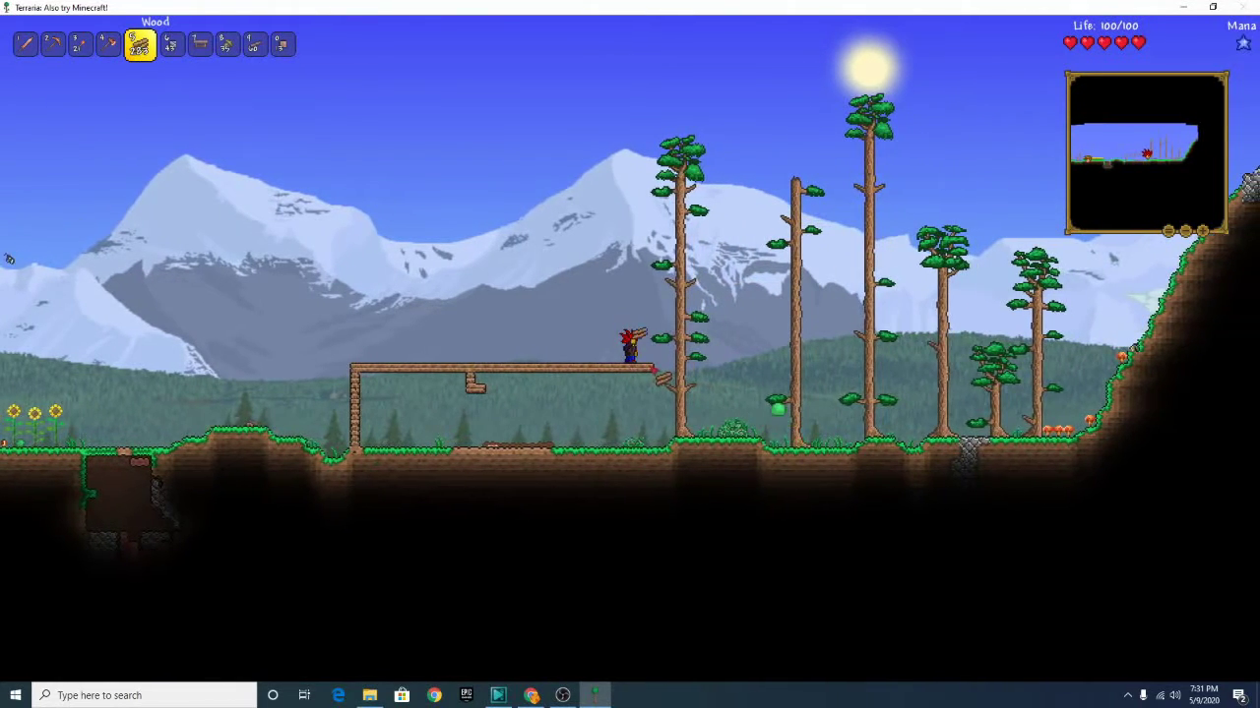
{"action": "key", "text": "d"}
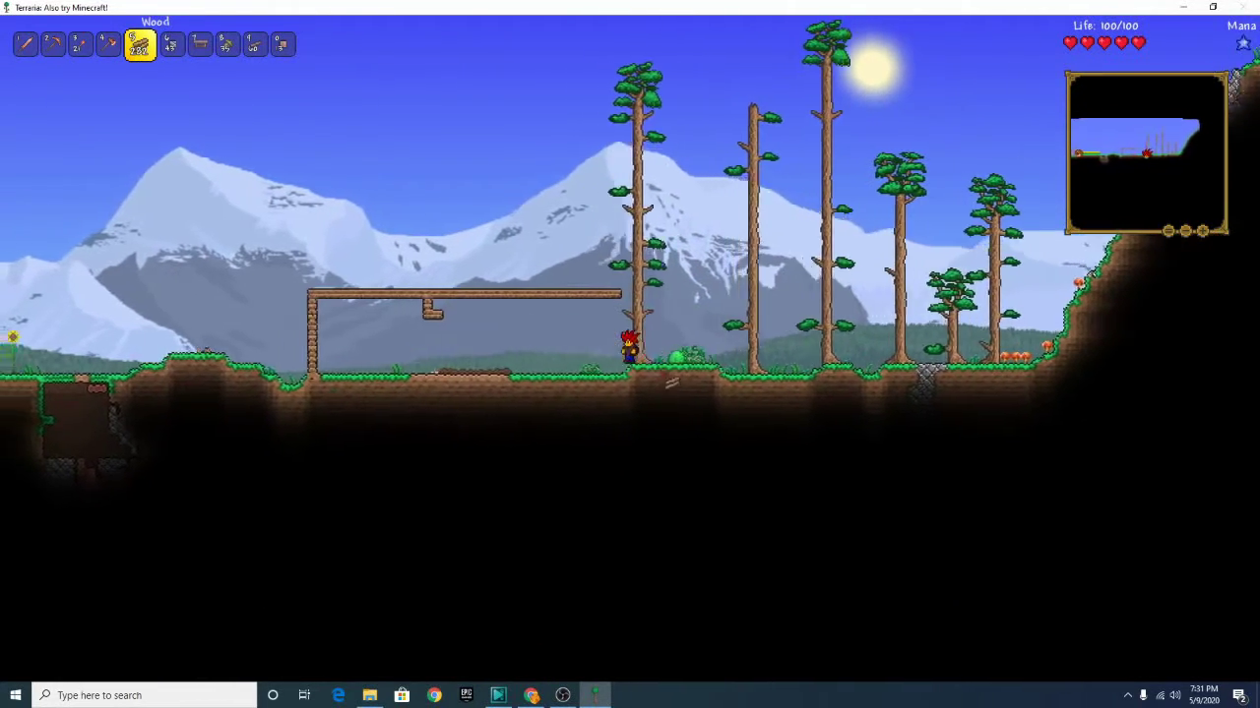
{"action": "key", "text": "1"}
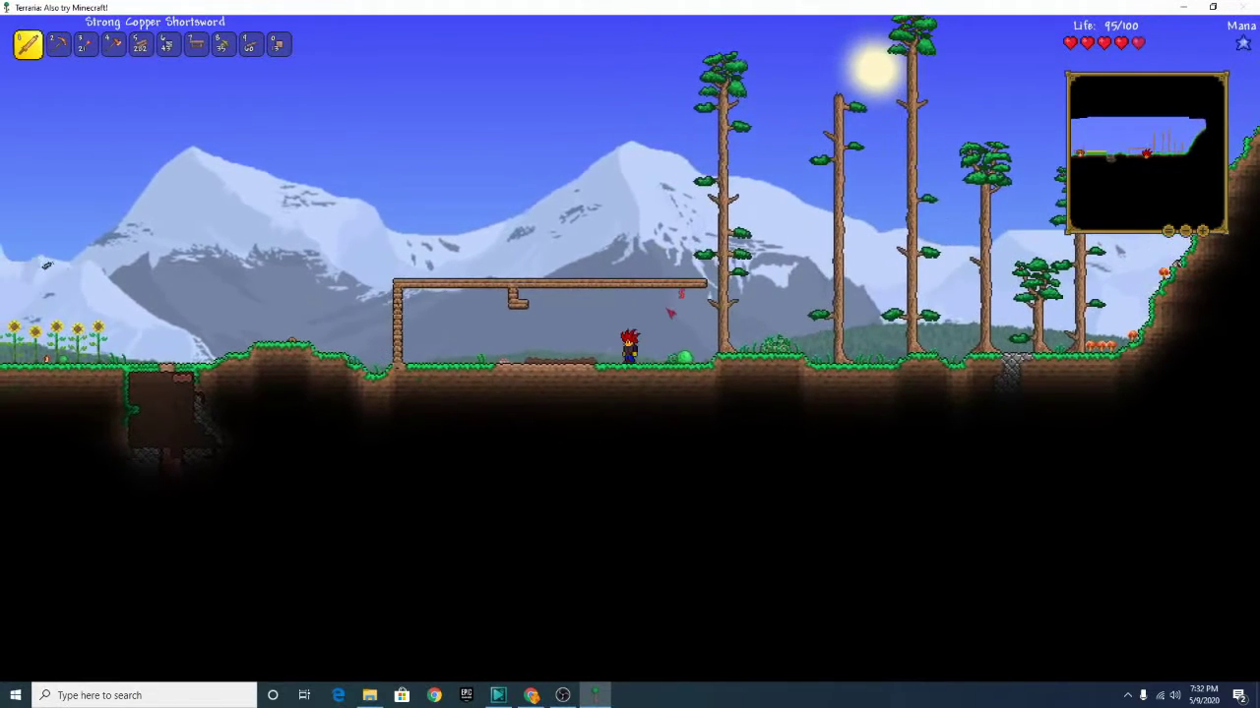
{"action": "key", "text": "d"}
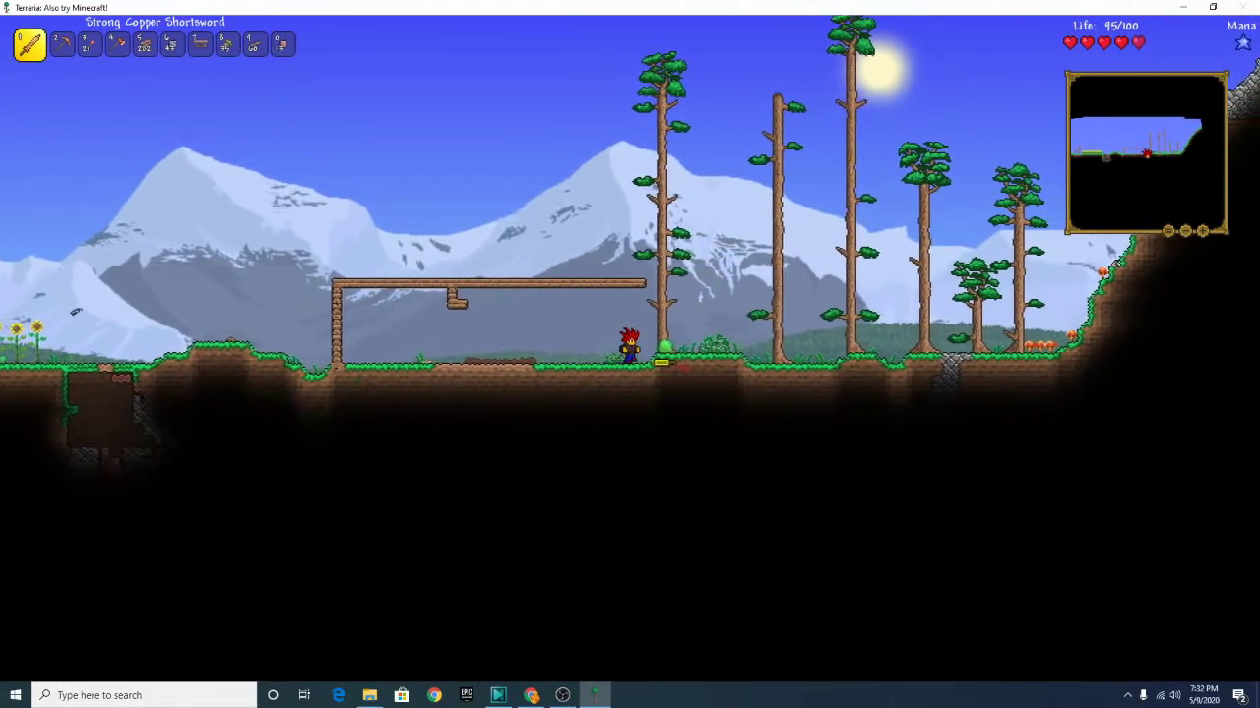
Build the frame's right wall out of wood blocks under the beam's end
{"action": "key", "text": "5"}
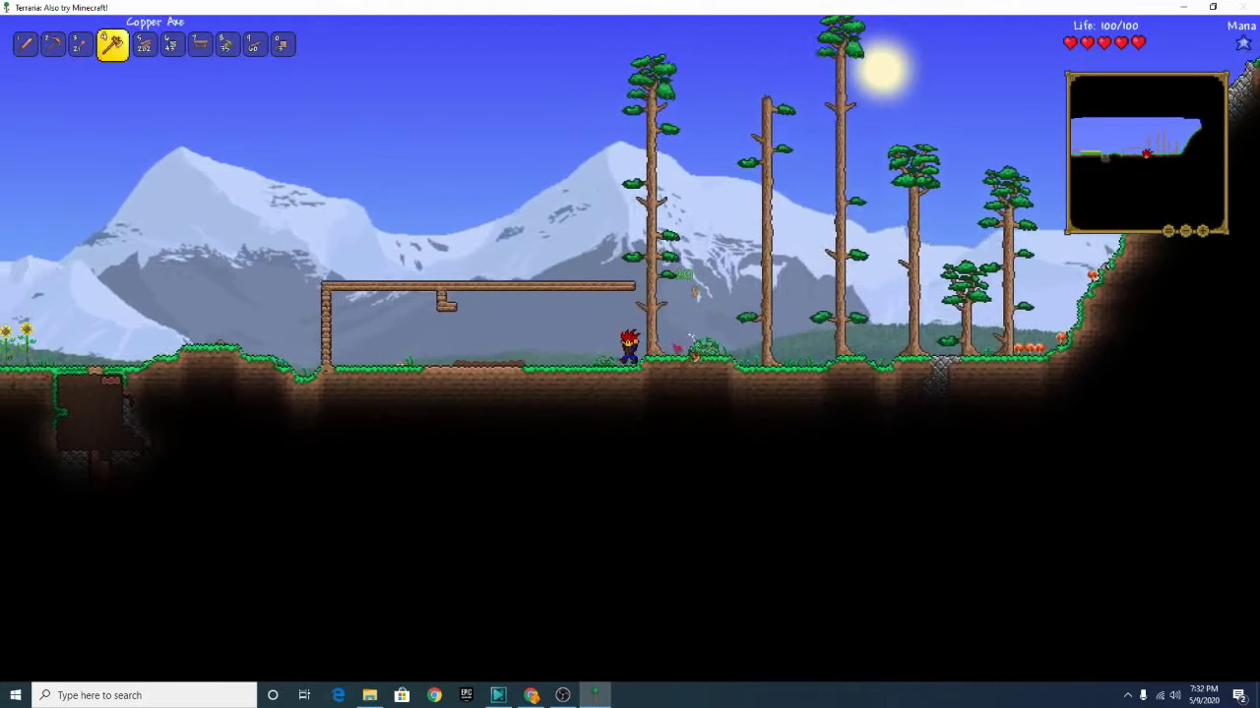
{"action": "key", "text": "a"}
{"action": "left_click_drag", "start_coordinate": [667, 300], "coordinate": [657, 334]}
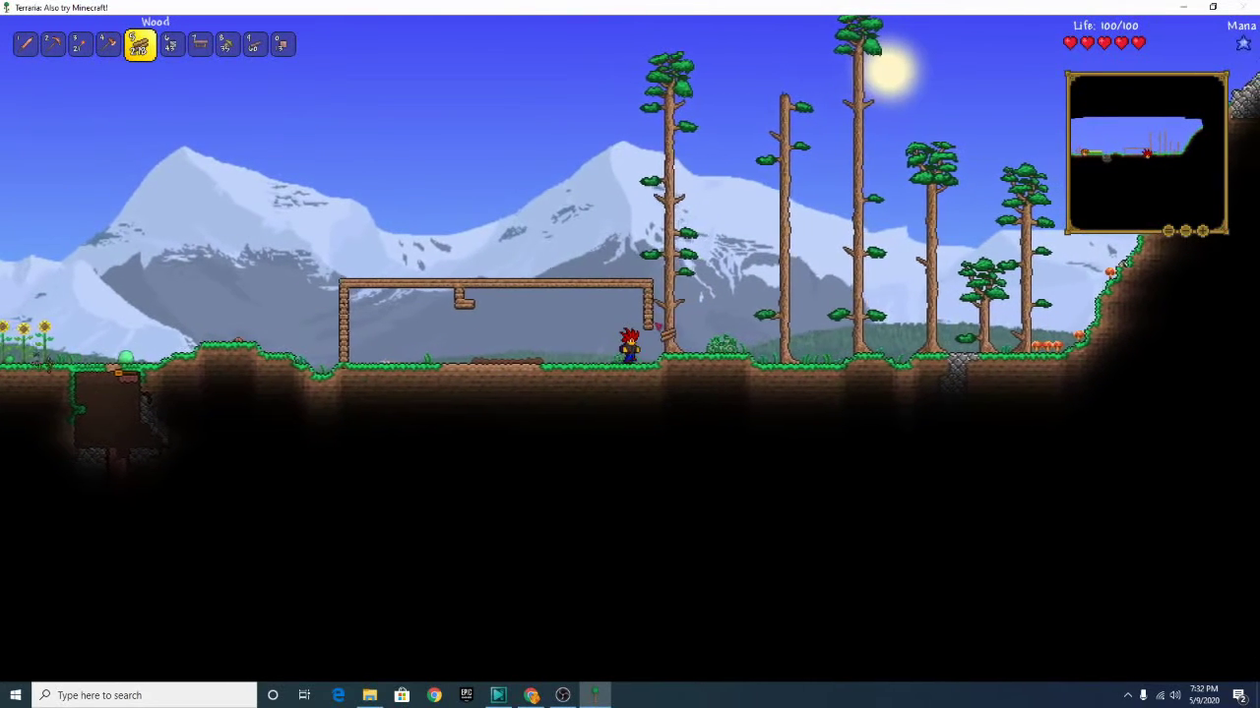
Chop down the tree beside the frame with the Copper Axe and collect its wood
{"action": "key", "text": "2"}
{"action": "key", "text": "d"}
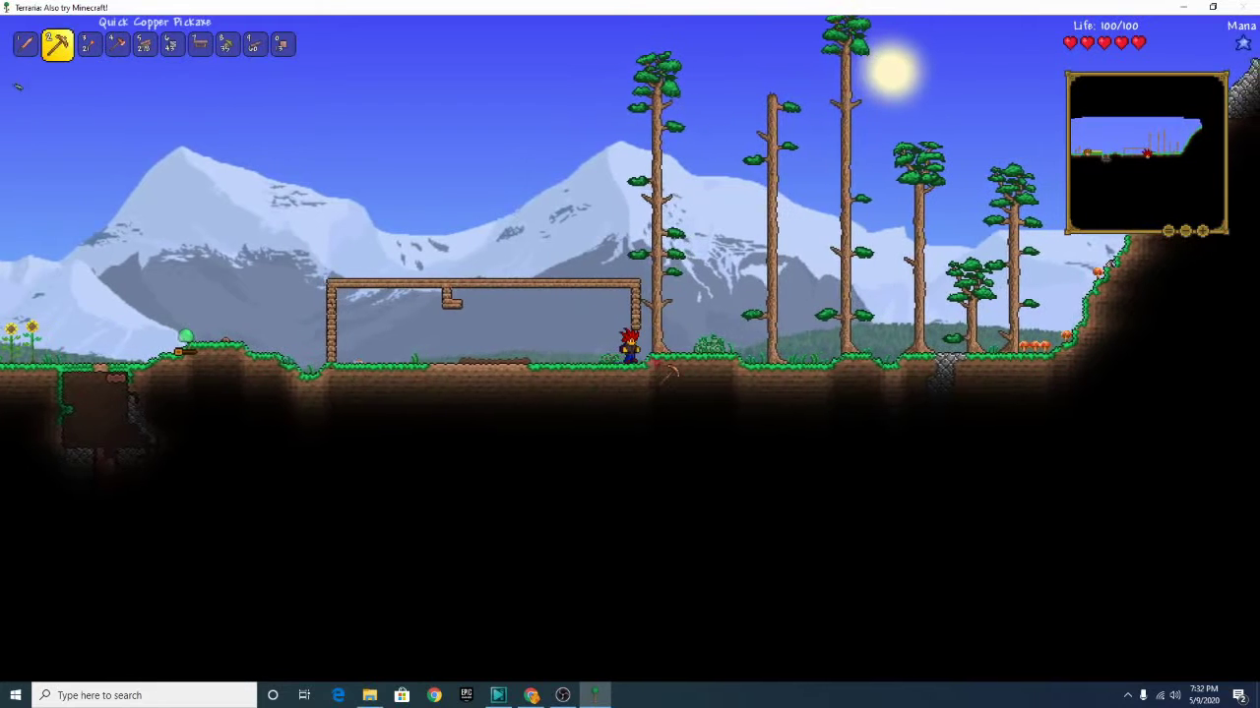
{"action": "key", "text": "4"}
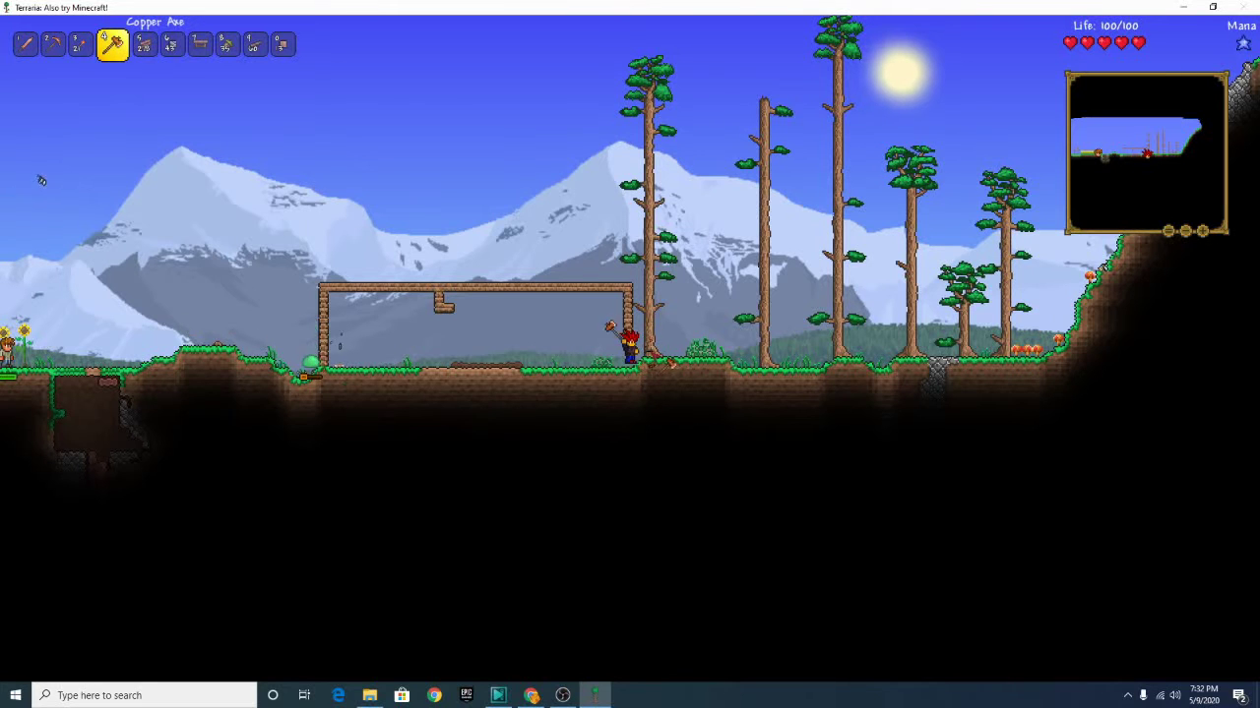
{"action": "left_click", "coordinate": [645, 335]}
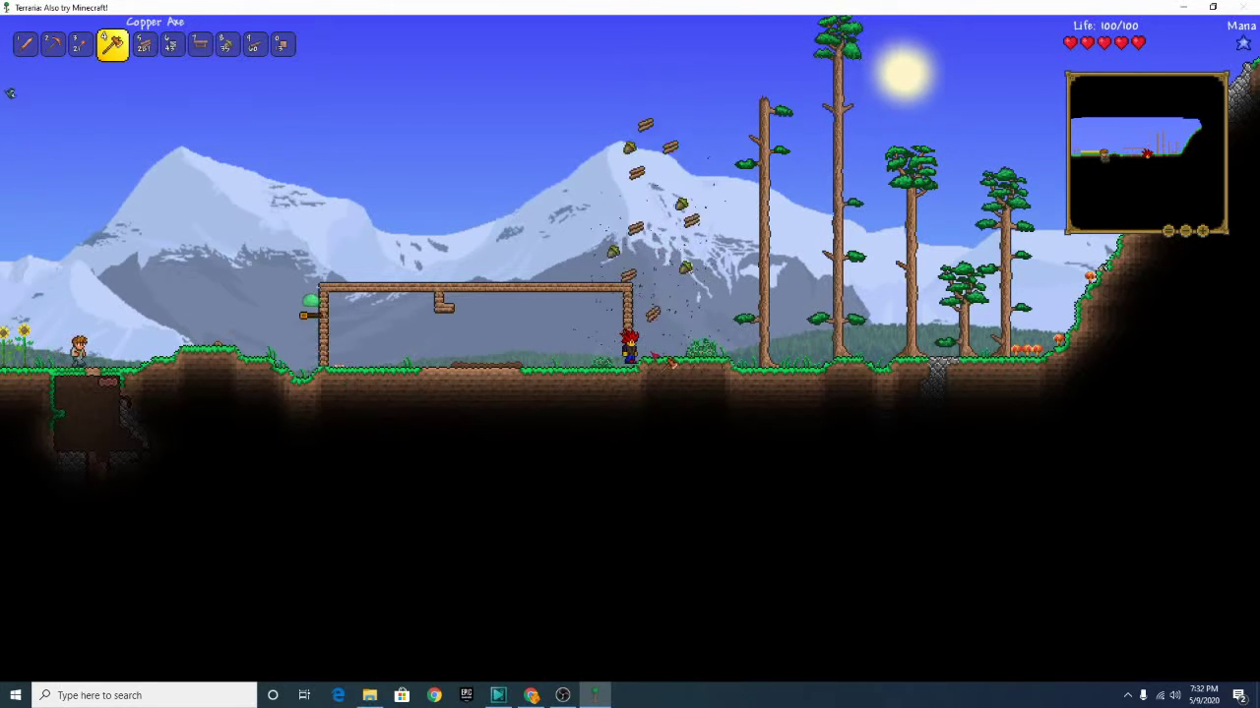
{"action": "key", "text": "2"}
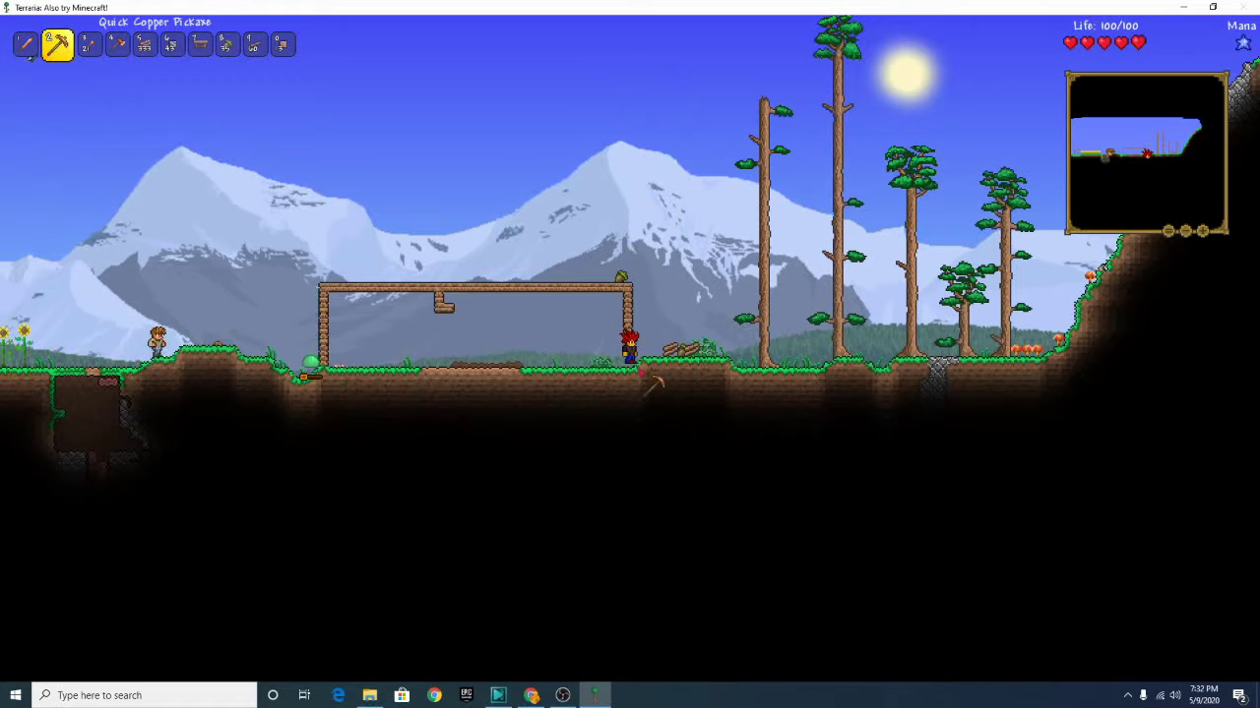
{"action": "key", "text": "d"}
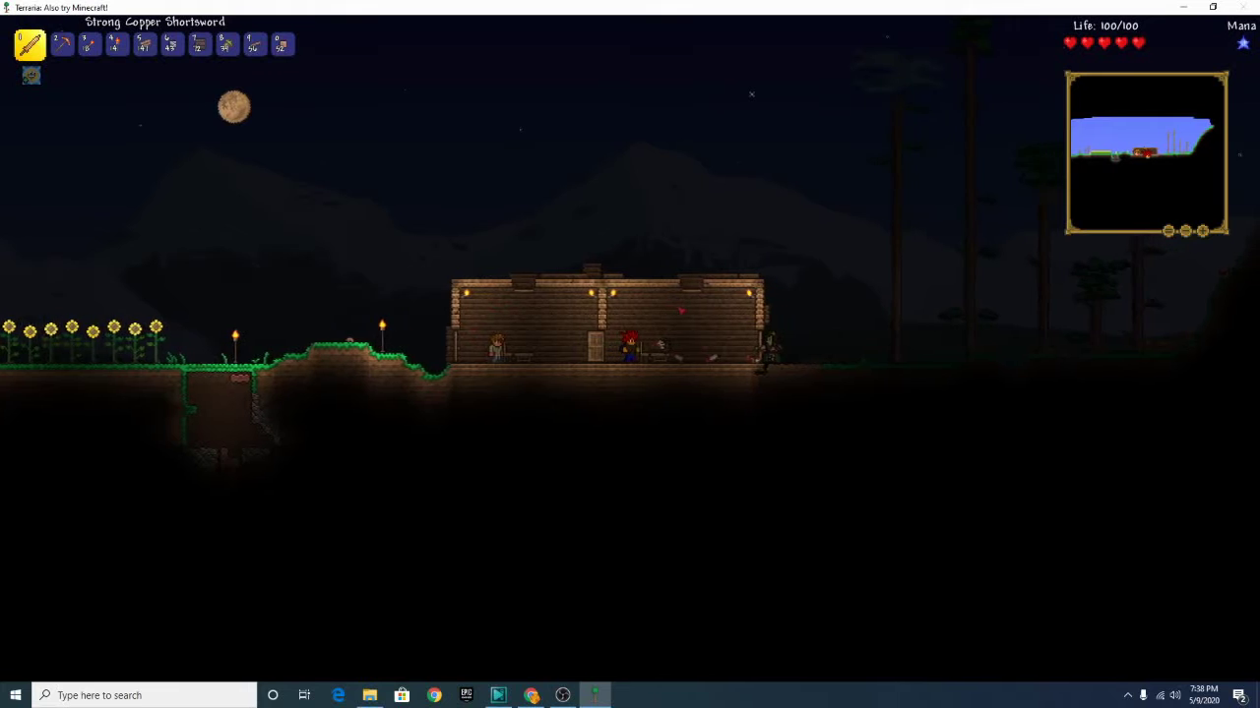
{"action": "key", "text": "a"}
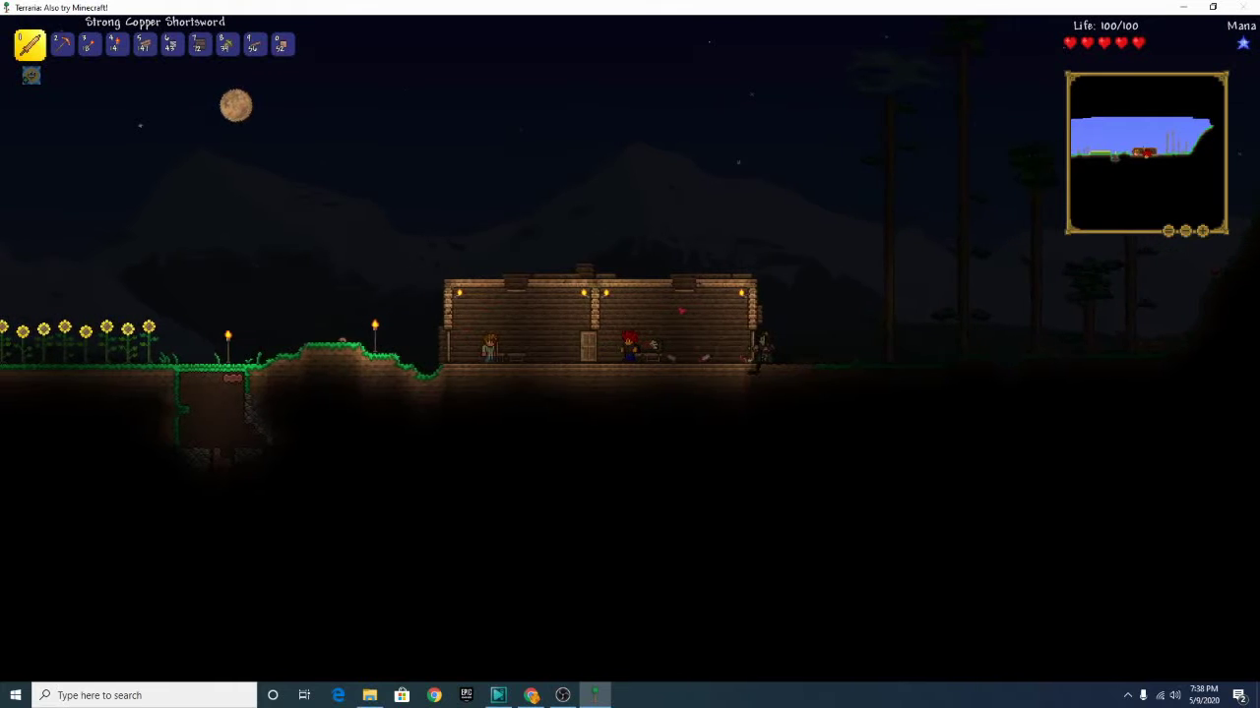
{"action": "key", "text": "Escape"}
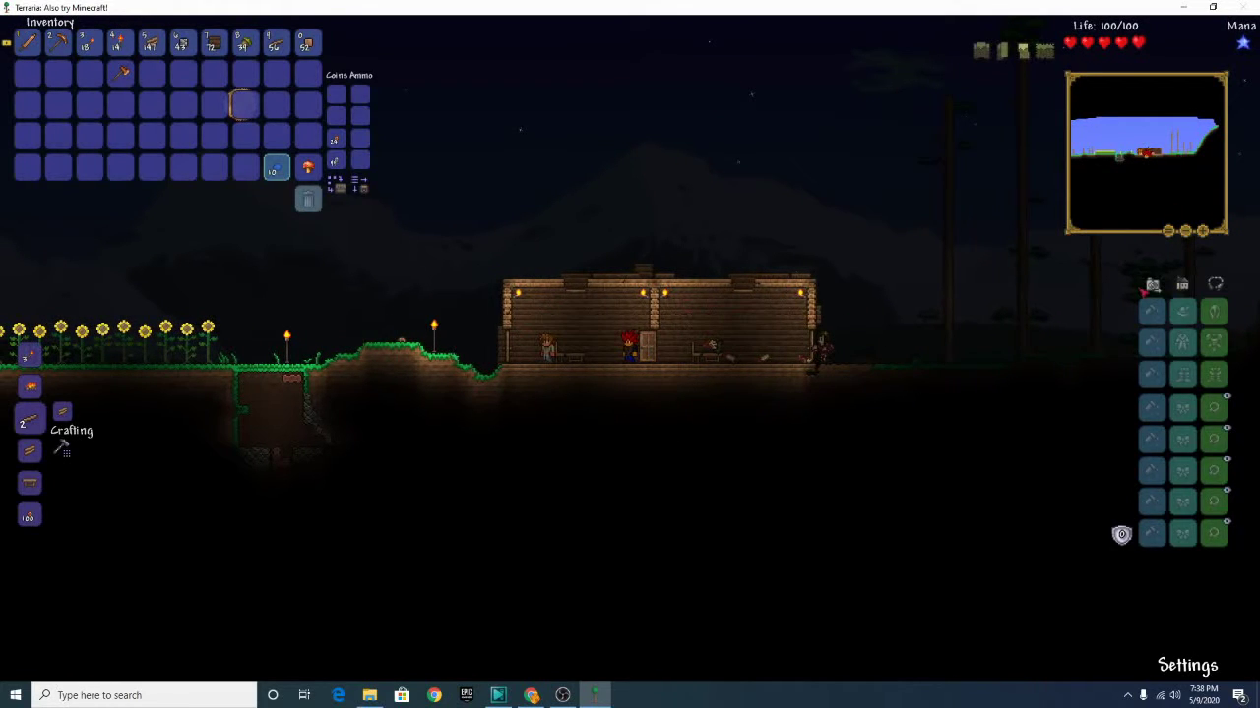
{"action": "left_click", "coordinate": [1181, 285]}
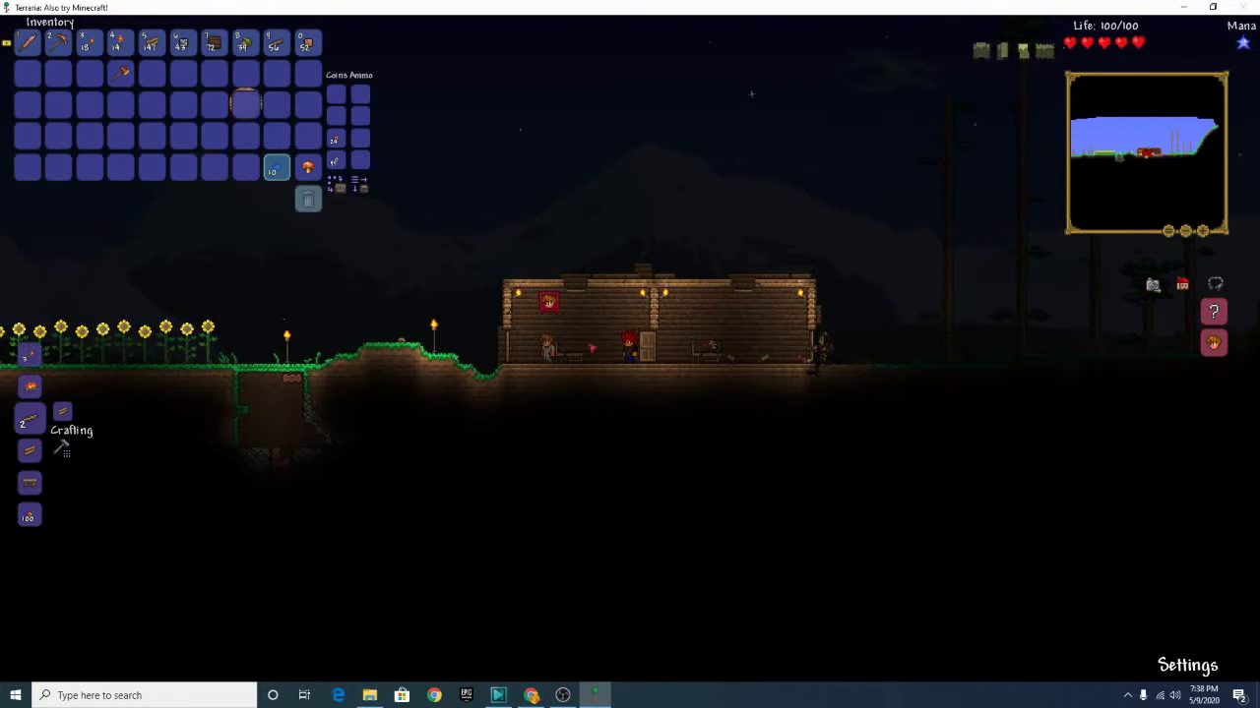
{"action": "key", "text": "Escape"}
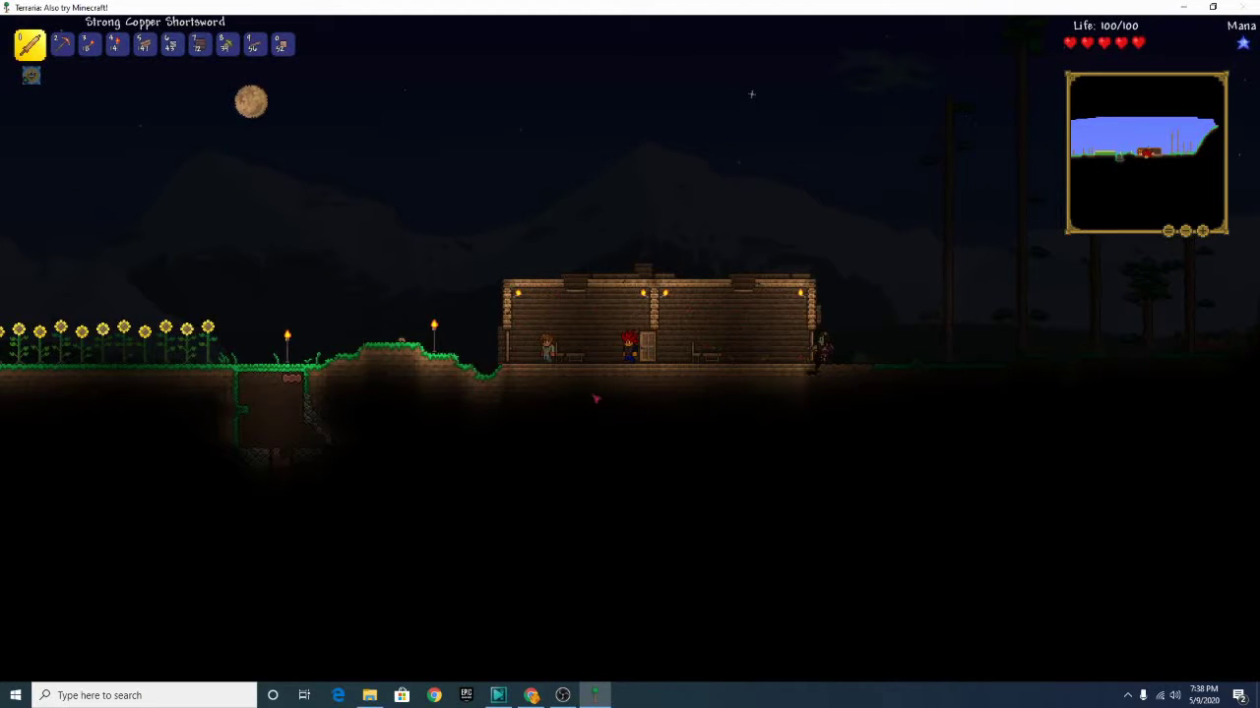
{"action": "key", "text": "a"}
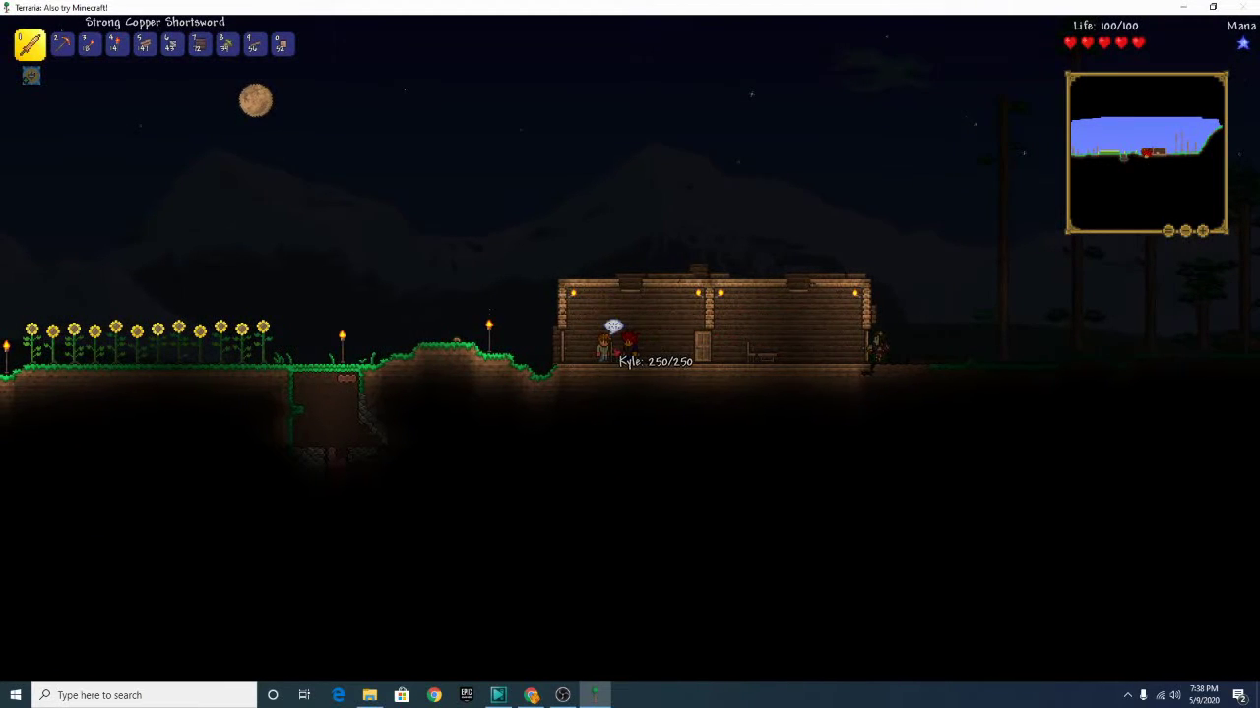
{"action": "right_click", "coordinate": [620, 345]}
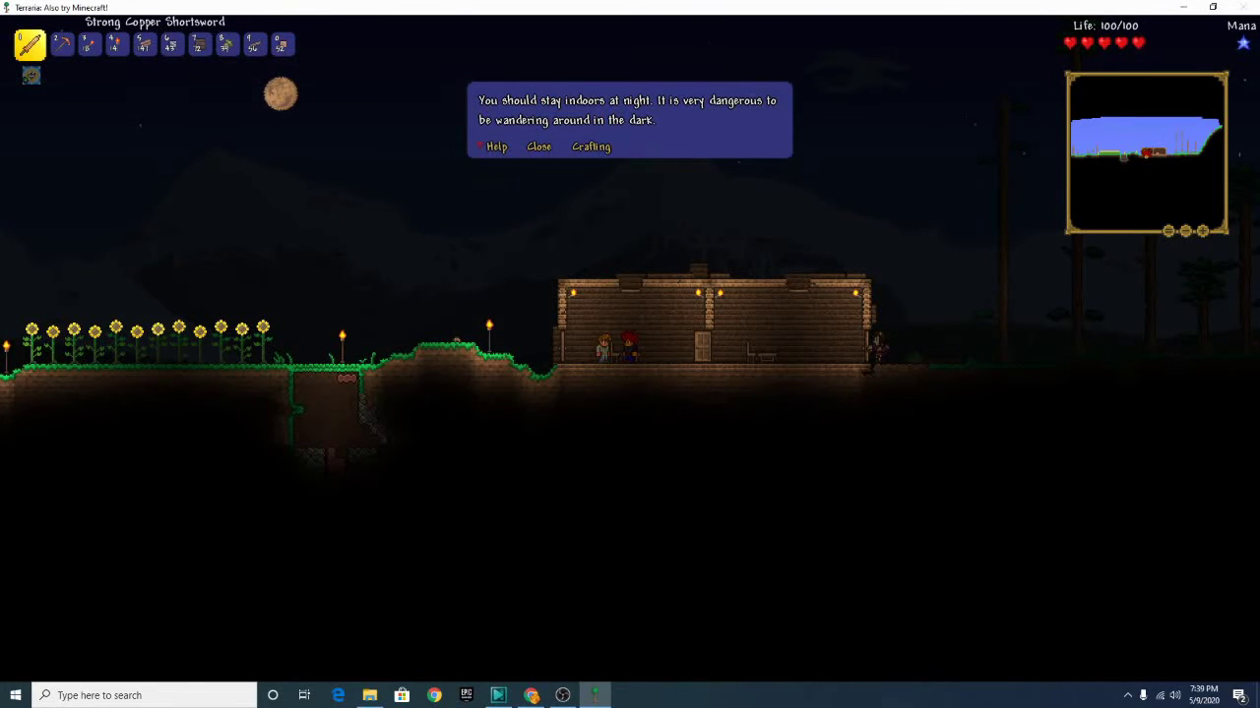
{"action": "left_click", "coordinate": [492, 146]}
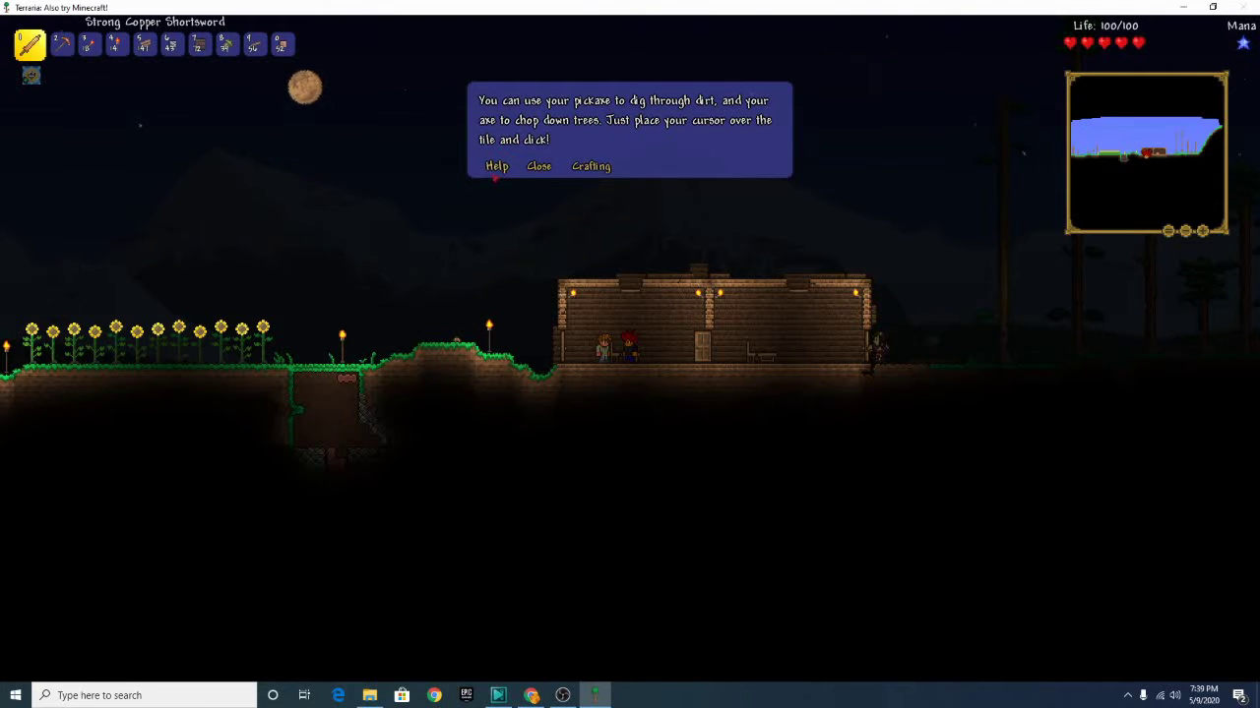
{"action": "key", "text": "d"}
{"action": "key", "text": "d"}
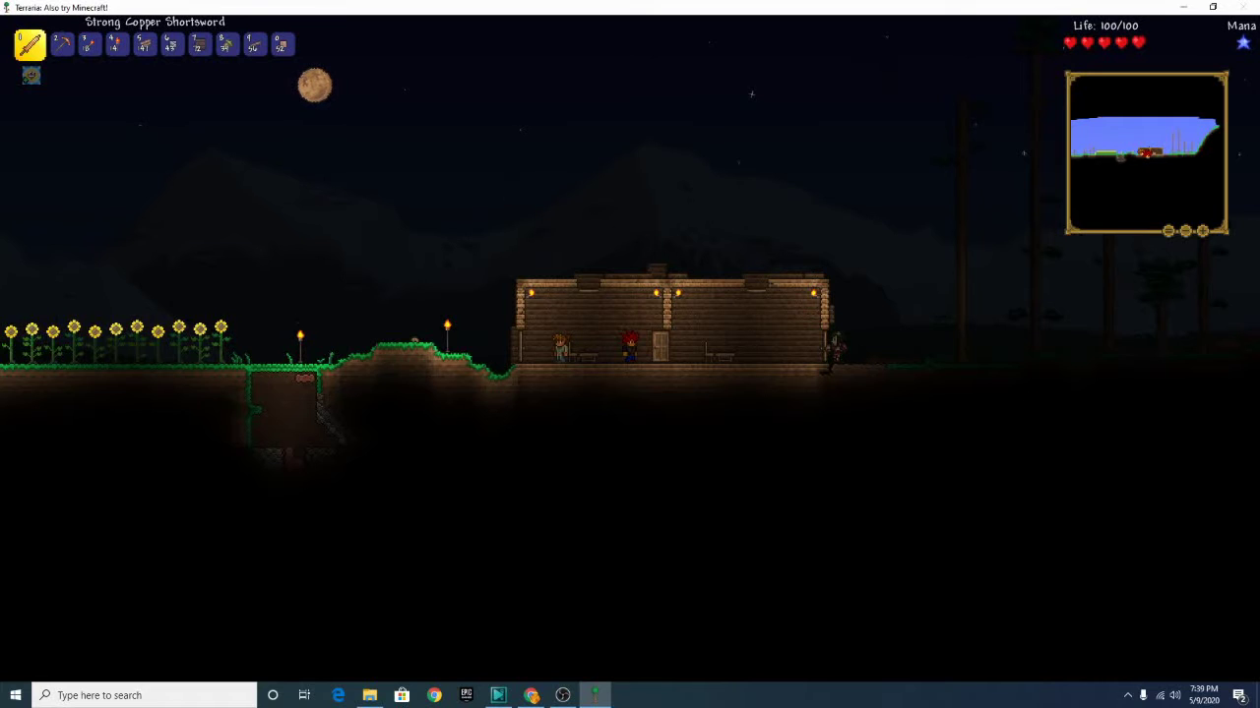
{"action": "key", "text": "alt+Tab"}
{"action": "left_click", "coordinate": [1184, 406]}
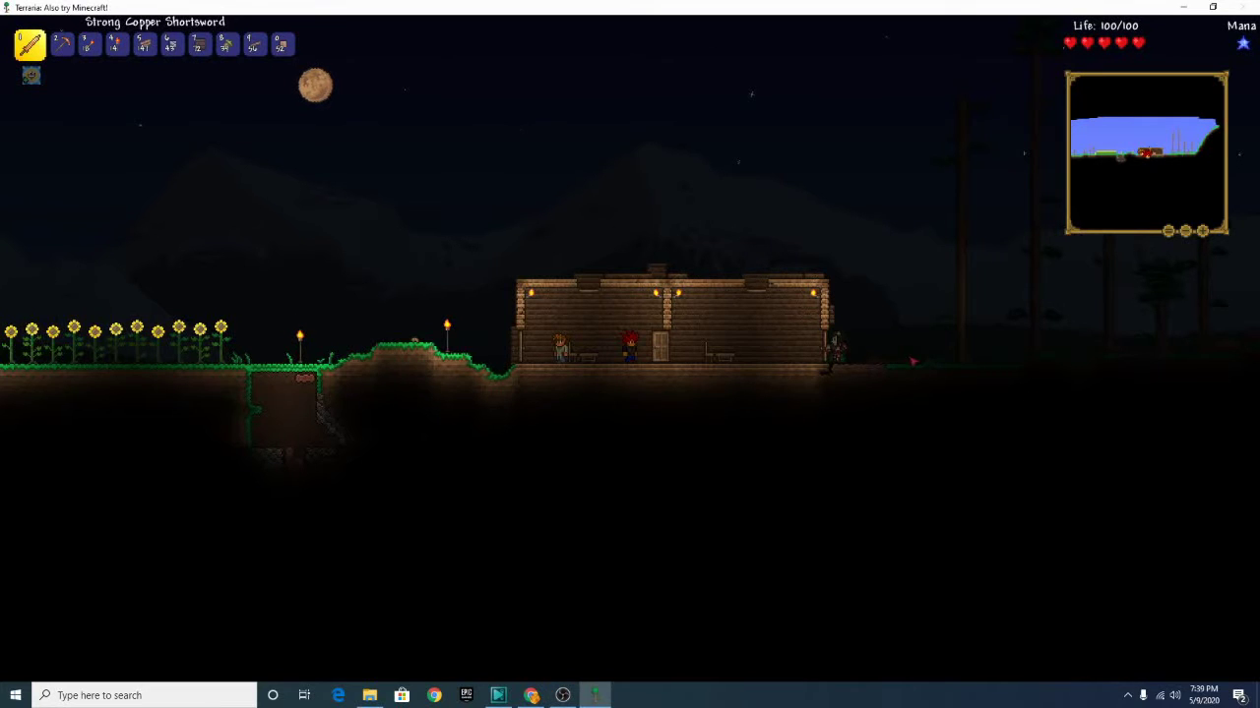
Open the inventory and craft a Wooden Sword and a Wooden Hammer from the recipe list
{"action": "key", "text": "d"}
{"action": "scroll", "coordinate": [620, 367], "scroll_direction": "down", "scroll_amount": 3}
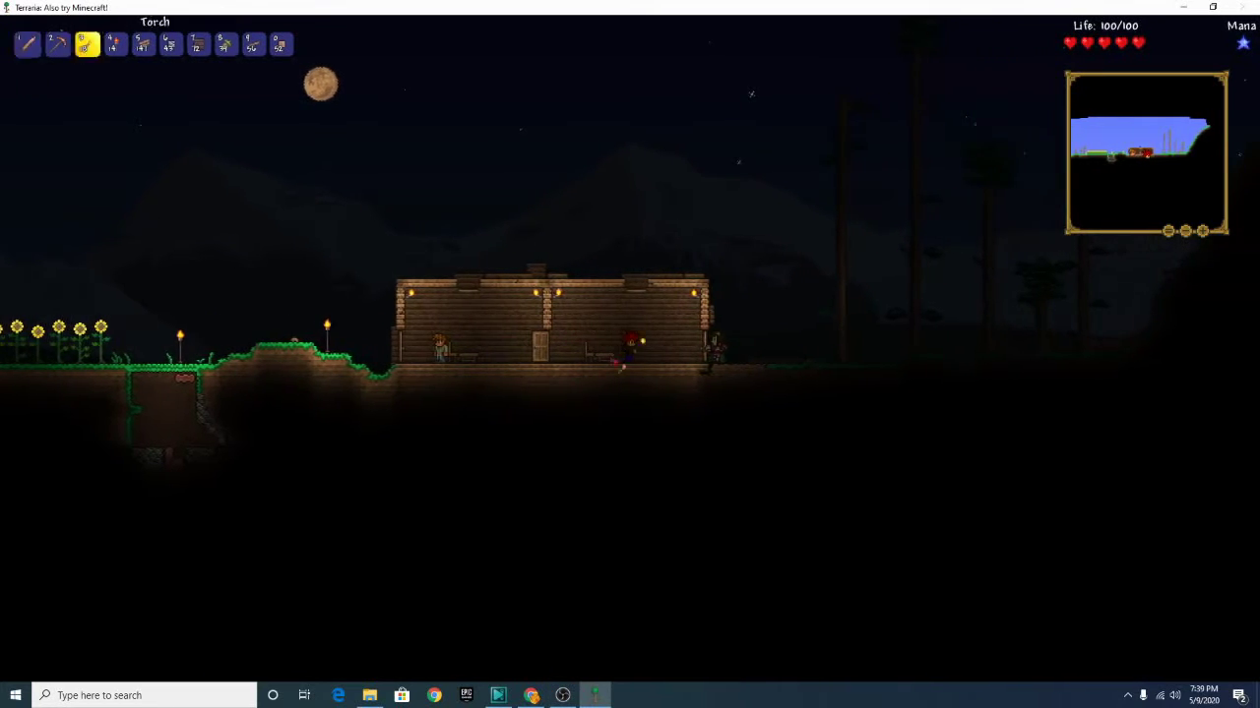
{"action": "scroll", "coordinate": [620, 367], "scroll_direction": "down", "scroll_amount": 2}
{"action": "scroll", "coordinate": [659, 390], "scroll_direction": "up", "scroll_amount": 2}
{"action": "scroll", "coordinate": [630, 394], "scroll_direction": "up", "scroll_amount": 2}
{"action": "scroll", "coordinate": [590, 403], "scroll_direction": "up", "scroll_amount": 1}
{"action": "key", "text": "a"}
{"action": "key", "text": "Escape"}
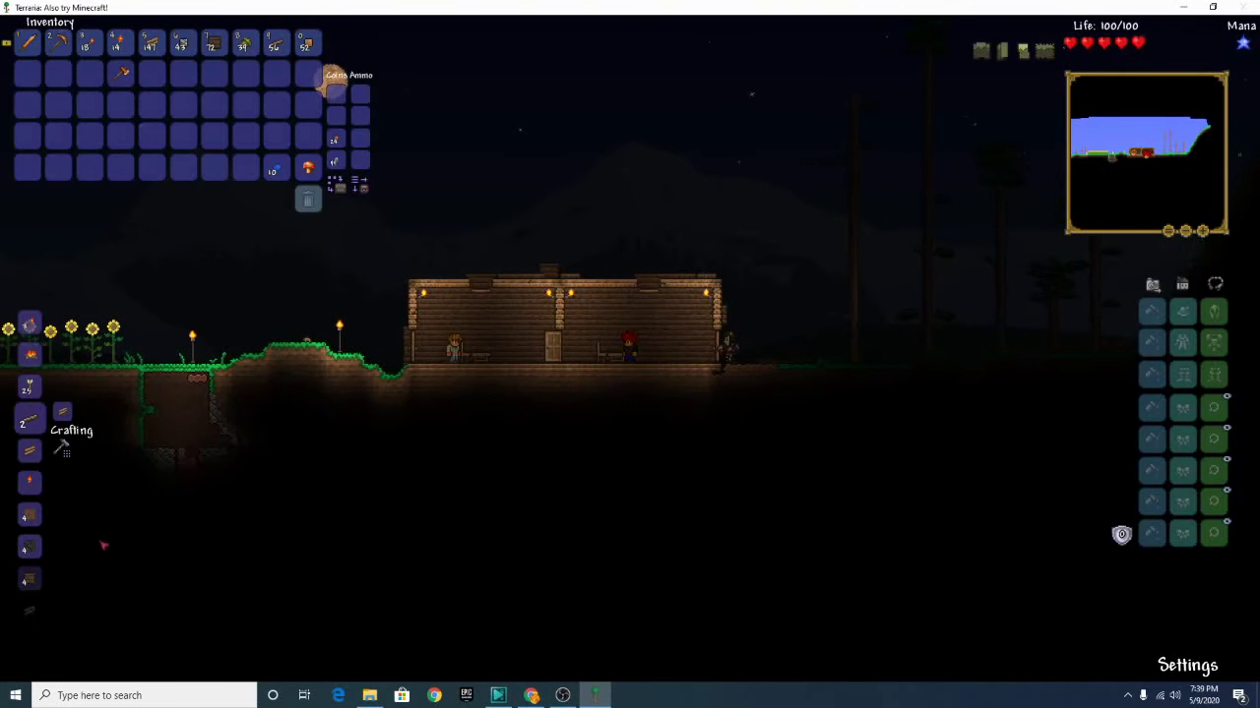
{"action": "scroll", "coordinate": [62, 448], "scroll_direction": "down", "scroll_amount": 2}
{"action": "scroll", "coordinate": [62, 448], "scroll_direction": "down", "scroll_amount": 2}
{"action": "scroll", "coordinate": [62, 448], "scroll_direction": "down", "scroll_amount": 2}
{"action": "scroll", "coordinate": [62, 448], "scroll_direction": "down", "scroll_amount": 2}
{"action": "scroll", "coordinate": [62, 447], "scroll_direction": "down", "scroll_amount": 2}
{"action": "scroll", "coordinate": [62, 448], "scroll_direction": "down", "scroll_amount": 2}
{"action": "scroll", "coordinate": [62, 448], "scroll_direction": "down", "scroll_amount": 2}
{"action": "scroll", "coordinate": [62, 448], "scroll_direction": "down", "scroll_amount": 2}
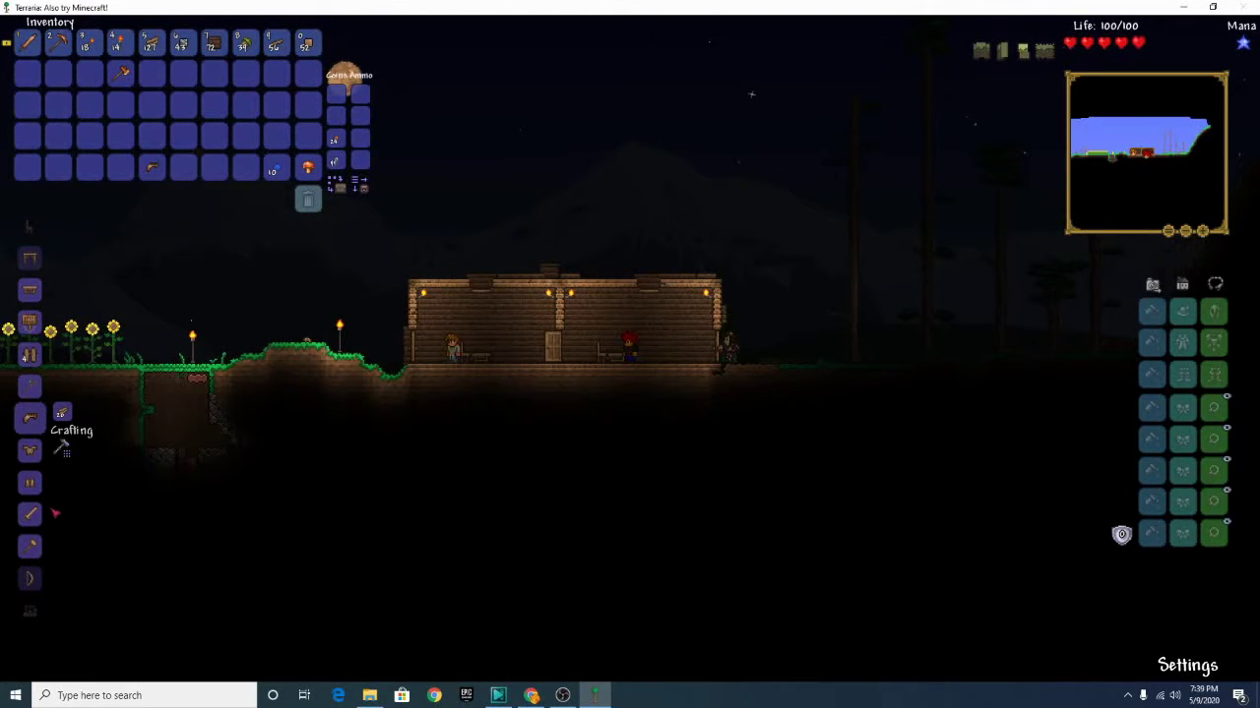
{"action": "scroll", "coordinate": [62, 448], "scroll_direction": "down", "scroll_amount": 1}
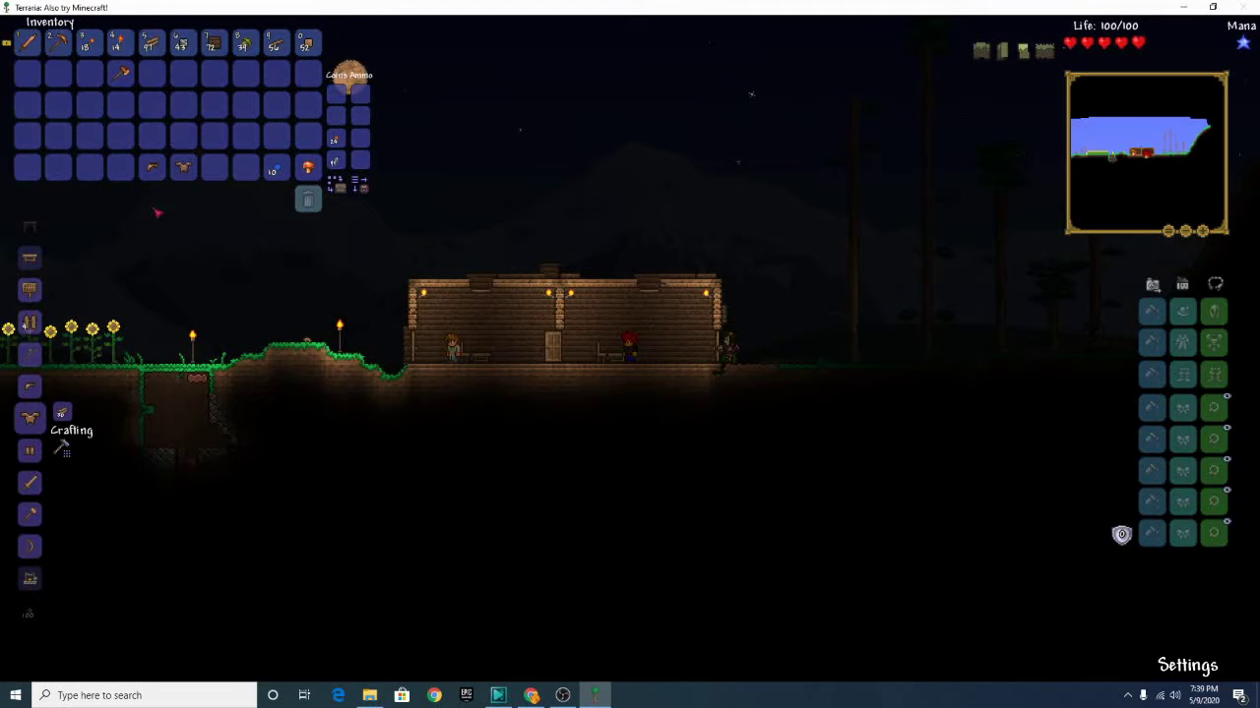
{"action": "scroll", "coordinate": [62, 448], "scroll_direction": "down", "scroll_amount": 2}
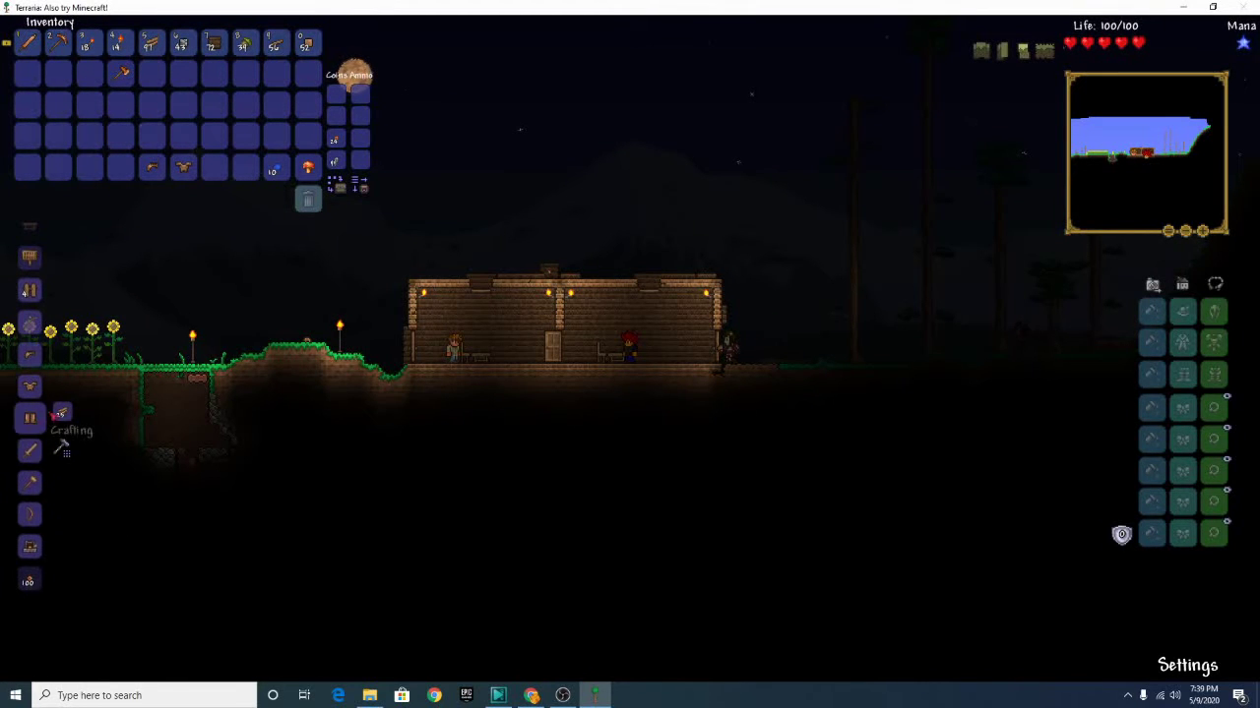
{"action": "left_click", "coordinate": [62, 447]}
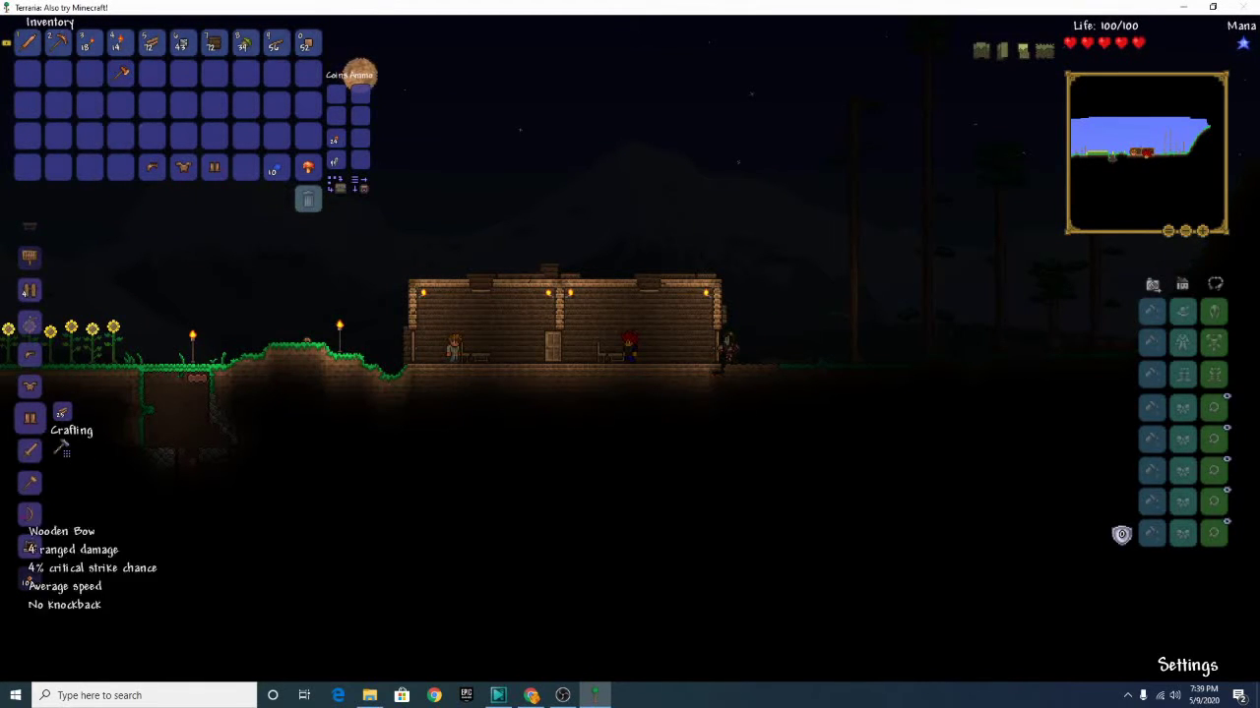
{"action": "scroll", "coordinate": [62, 448], "scroll_direction": "down", "scroll_amount": 1}
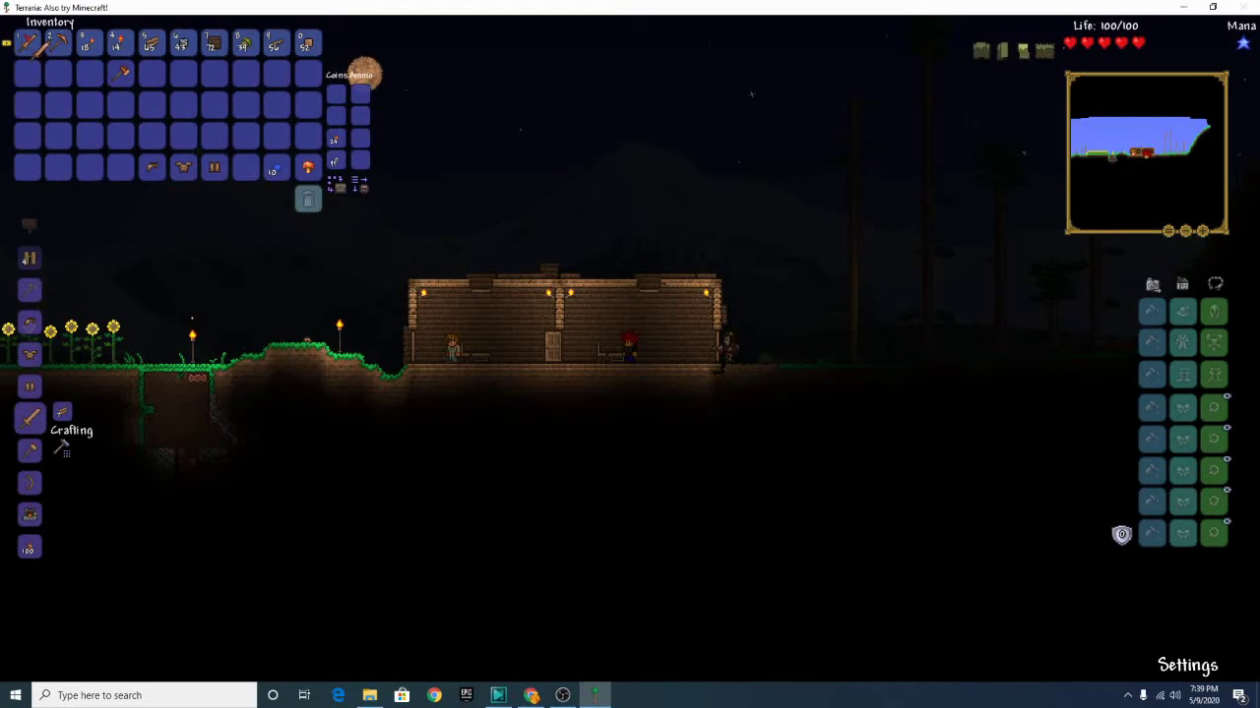
{"action": "left_click", "coordinate": [62, 448]}
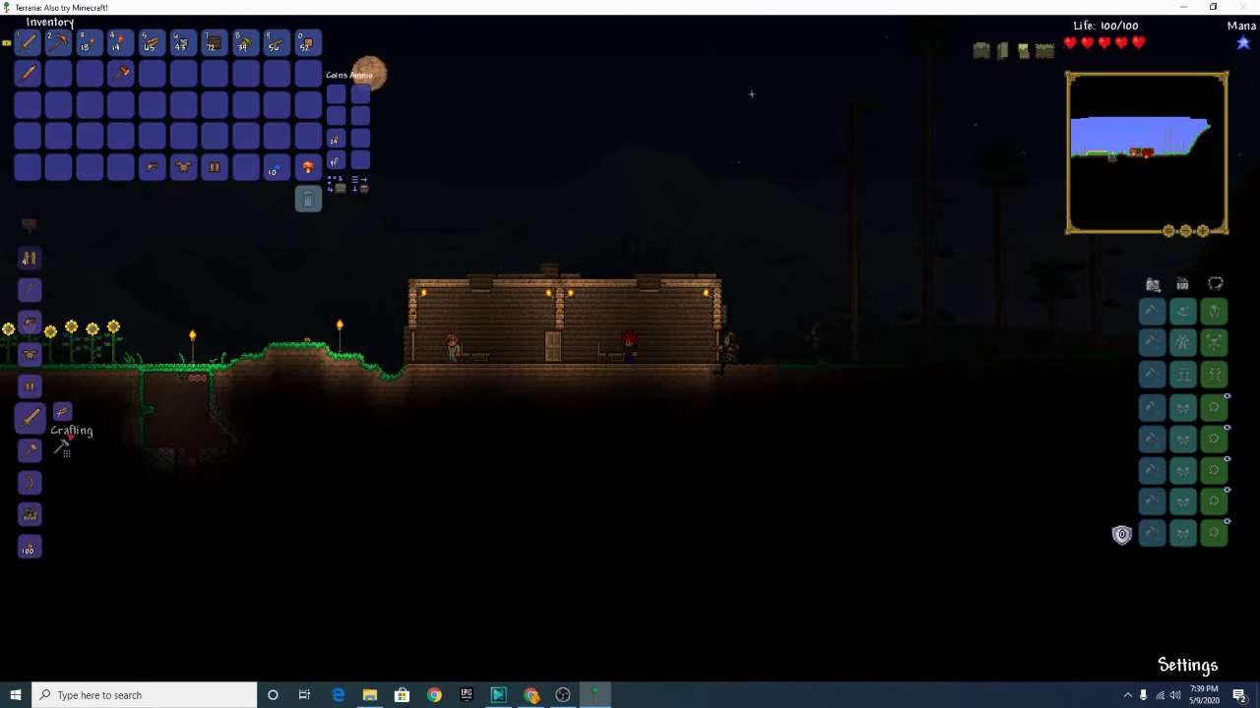
{"action": "scroll", "coordinate": [62, 448], "scroll_direction": "down", "scroll_amount": 1}
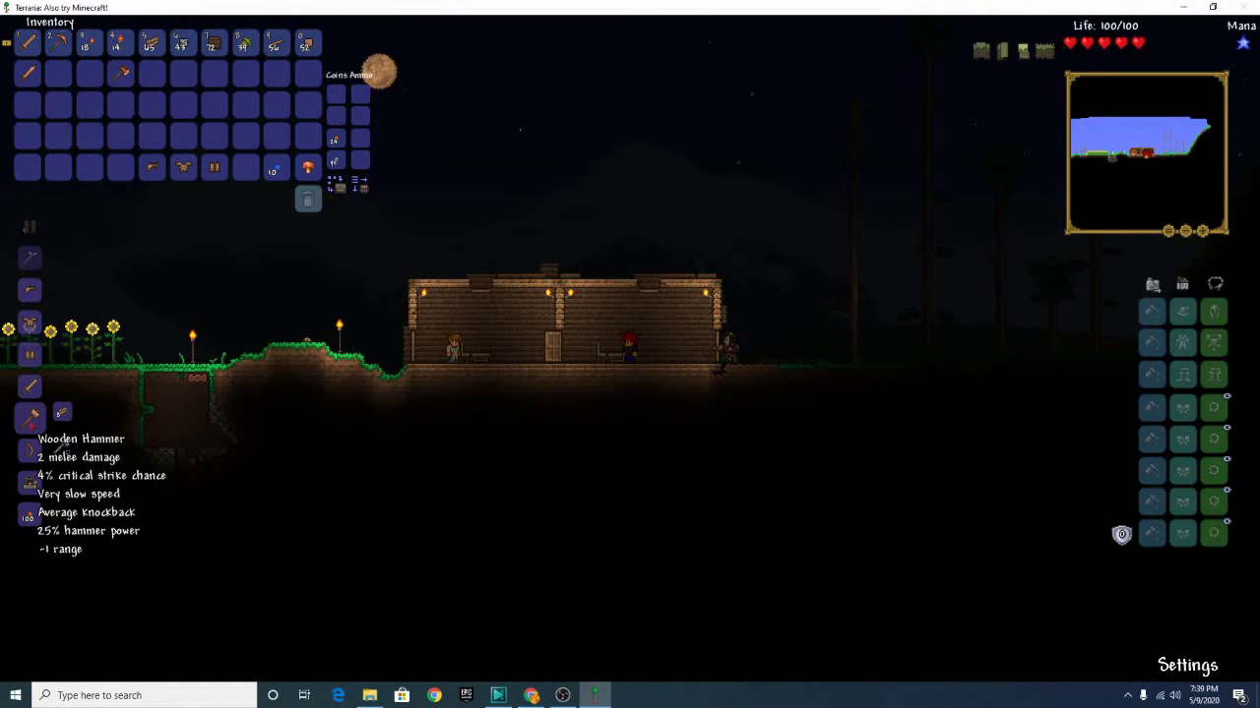
{"action": "left_click", "coordinate": [62, 447]}
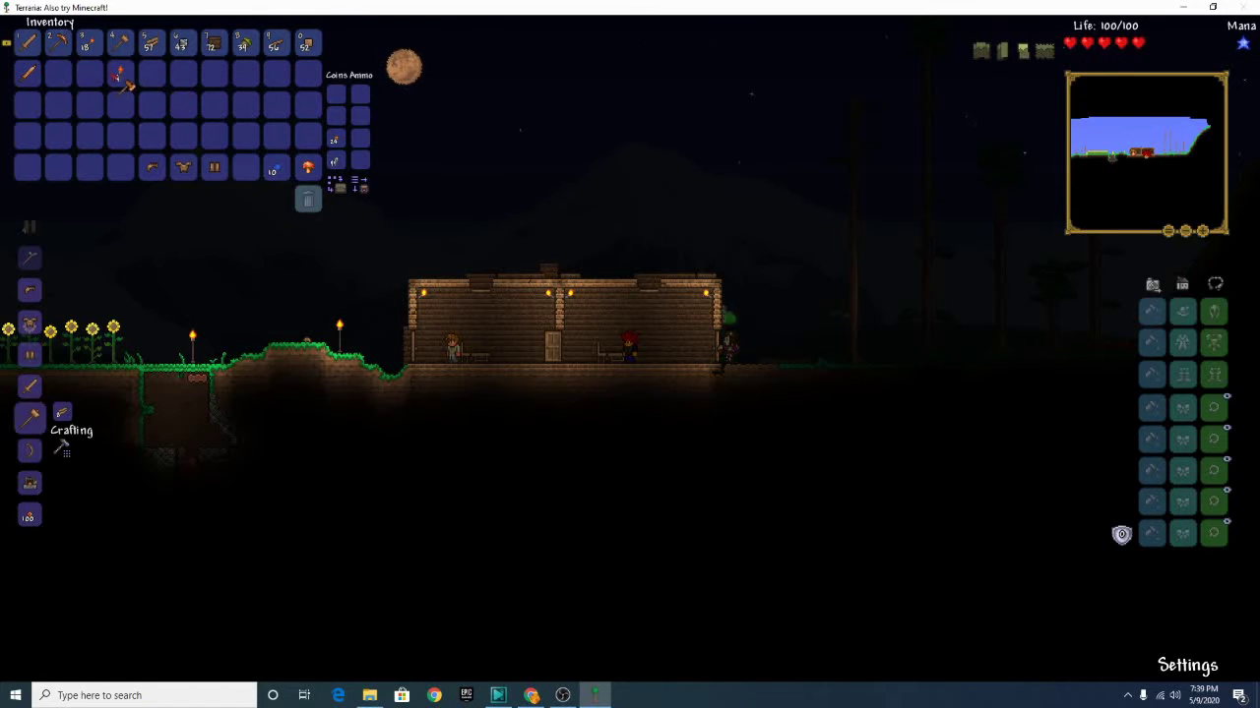
Swap stacks between inventory slots and store the hotbar slot 8 item in the inventory row
{"action": "left_click", "coordinate": [185, 55]}
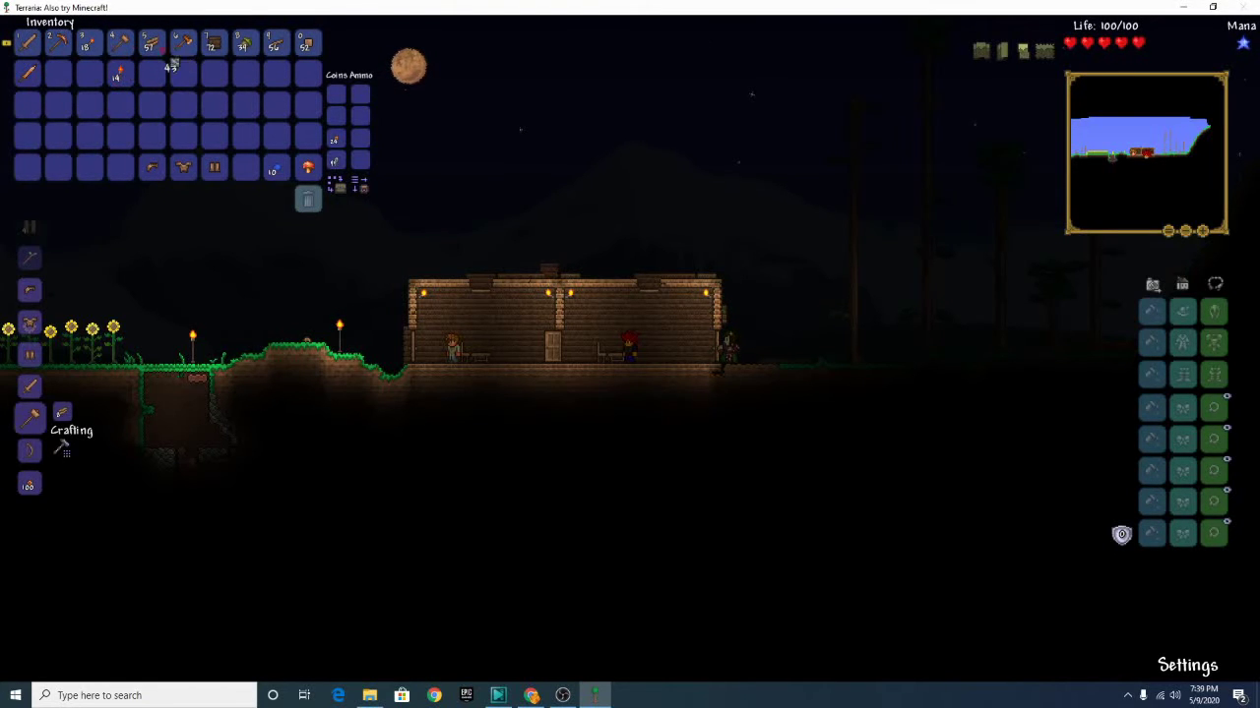
{"action": "left_click", "coordinate": [183, 76]}
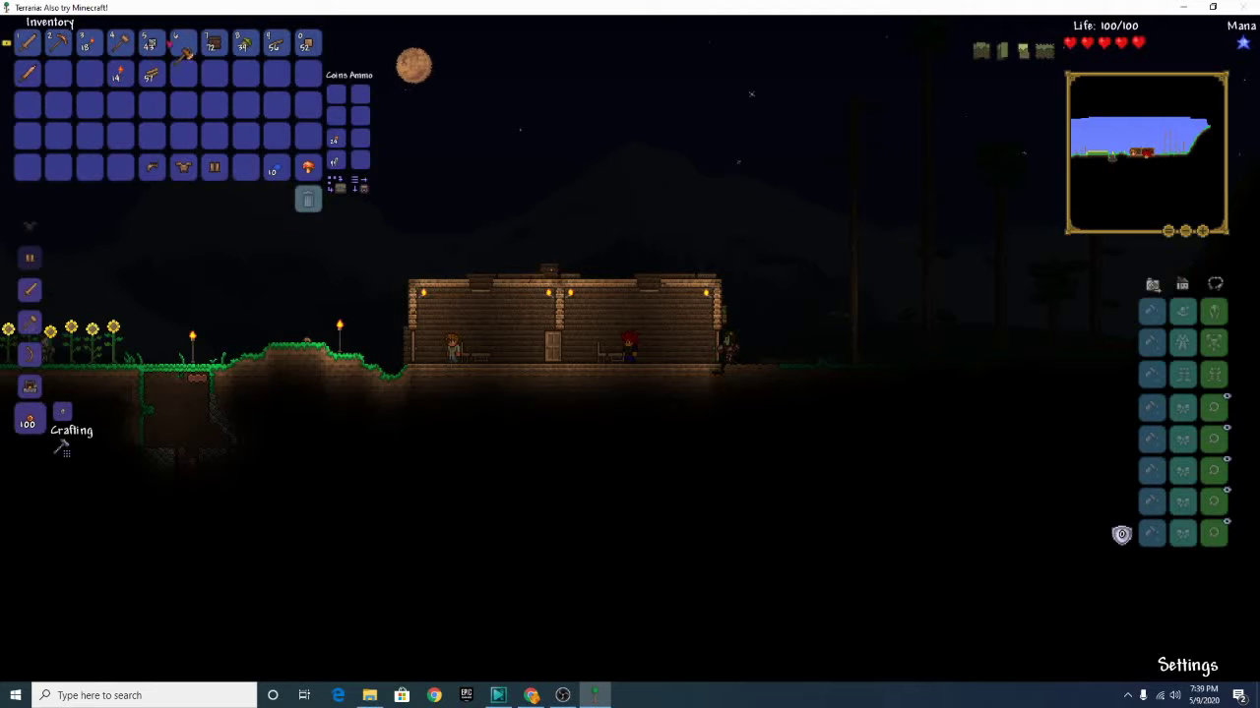
{"action": "left_click", "coordinate": [183, 43]}
{"action": "left_click", "coordinate": [151, 76]}
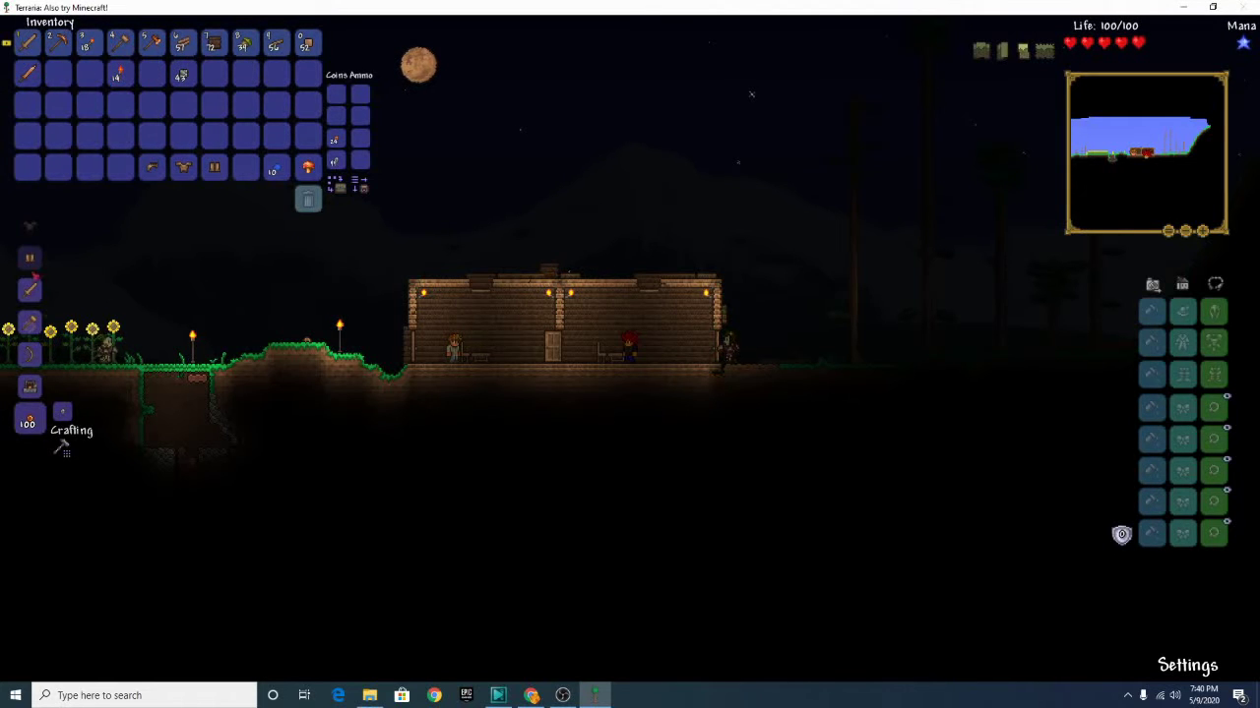
{"action": "scroll", "coordinate": [34, 394], "scroll_direction": "down", "scroll_amount": 2}
{"action": "scroll", "coordinate": [35, 413], "scroll_direction": "down", "scroll_amount": 2}
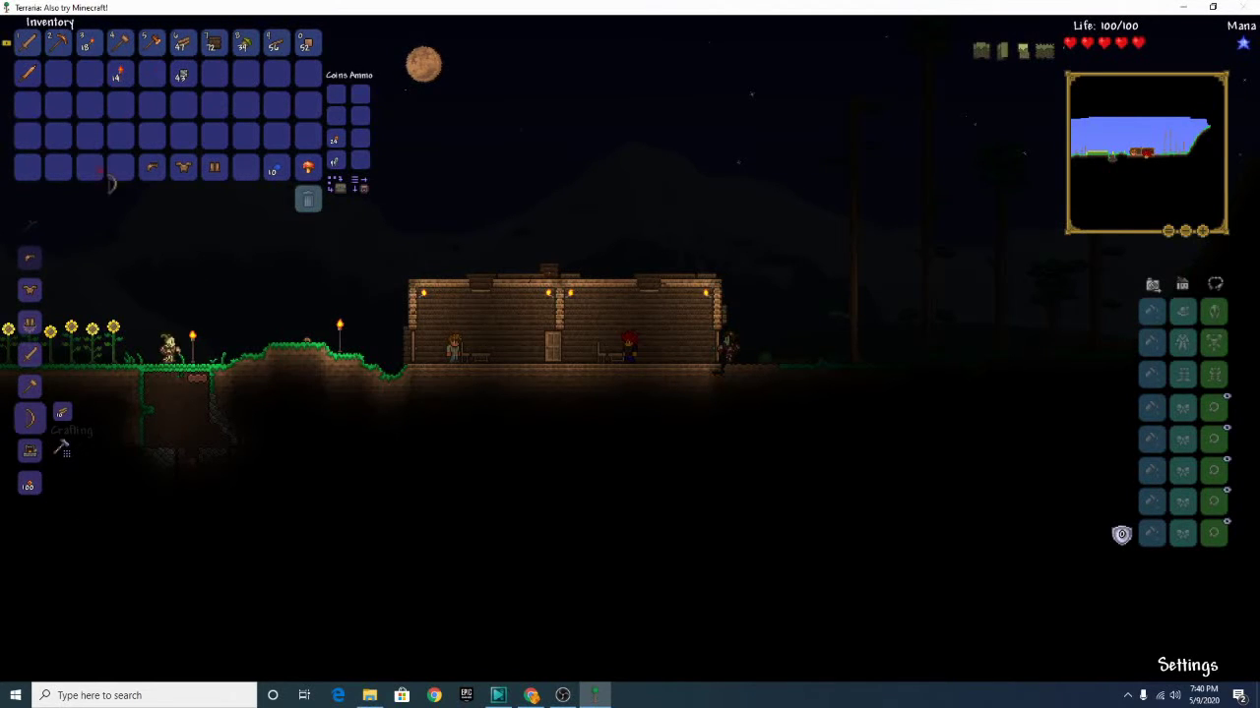
{"action": "left_click", "coordinate": [243, 44]}
{"action": "left_click", "coordinate": [246, 78]}
{"action": "scroll", "coordinate": [30, 393], "scroll_direction": "down", "scroll_amount": 2}
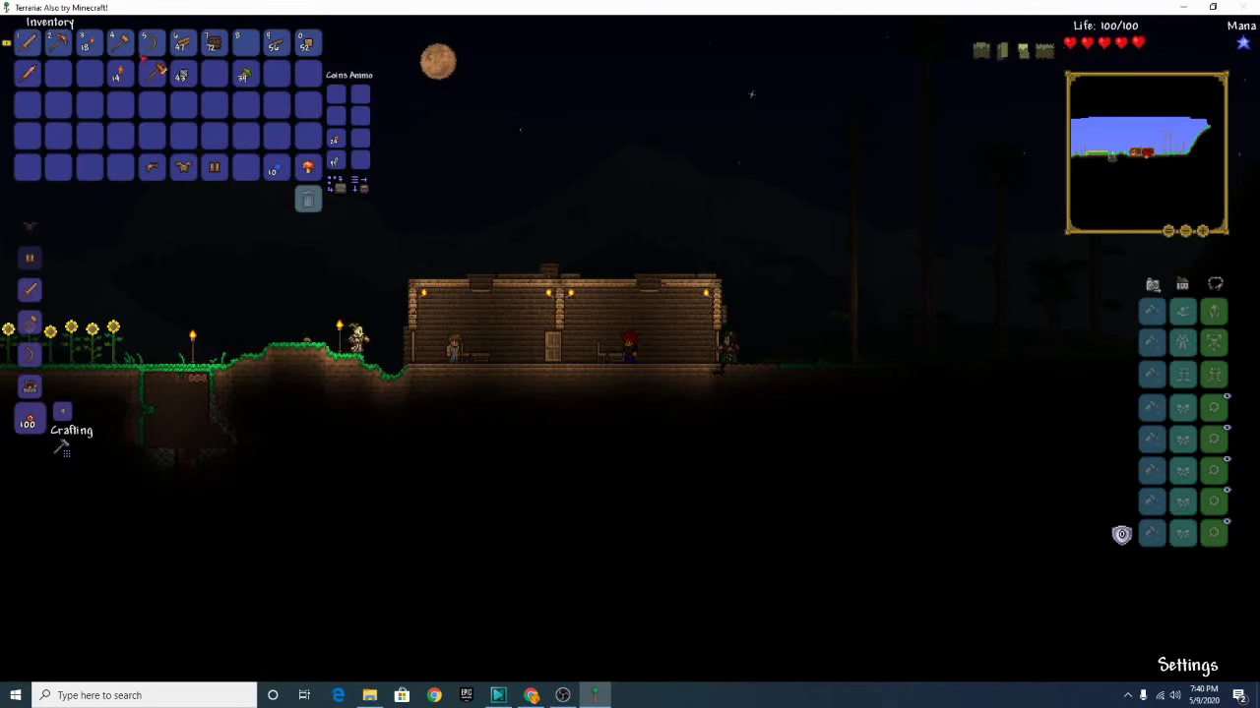
Move the stack of 47 to another hotbar slot and trash the Dirt Blocks
{"action": "left_click", "coordinate": [209, 47]}
{"action": "left_click", "coordinate": [209, 49]}
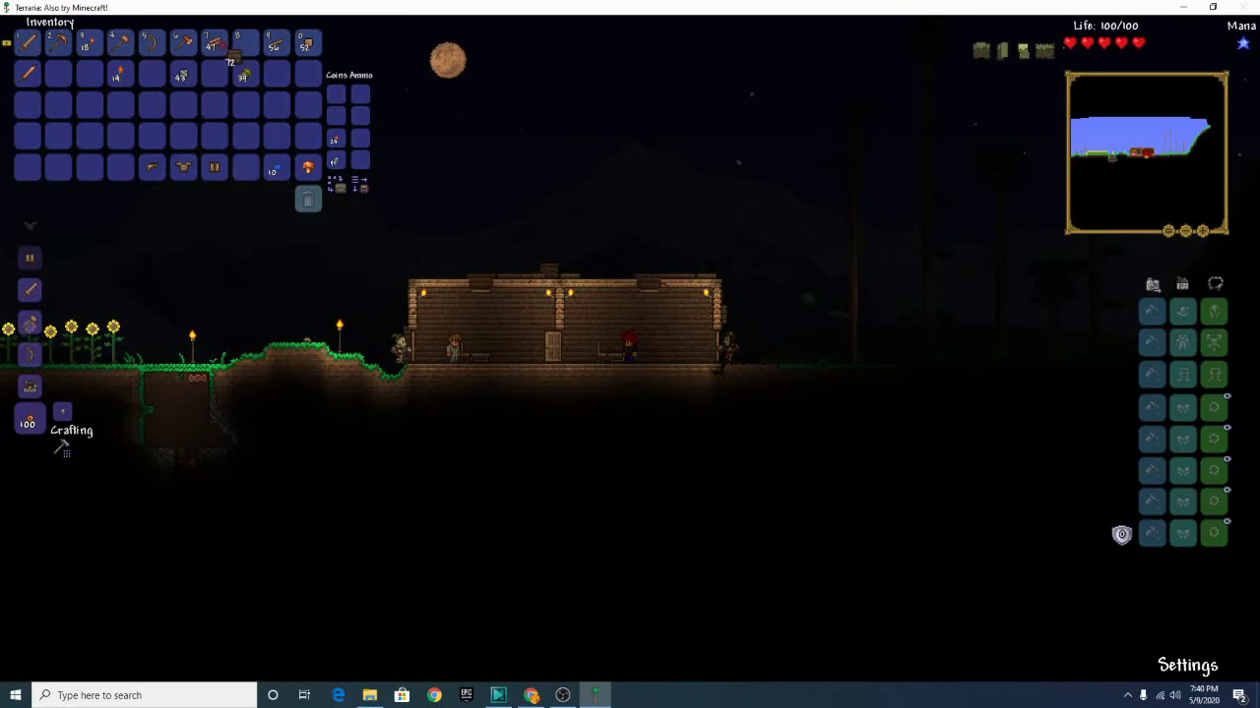
{"action": "left_click", "coordinate": [308, 44]}
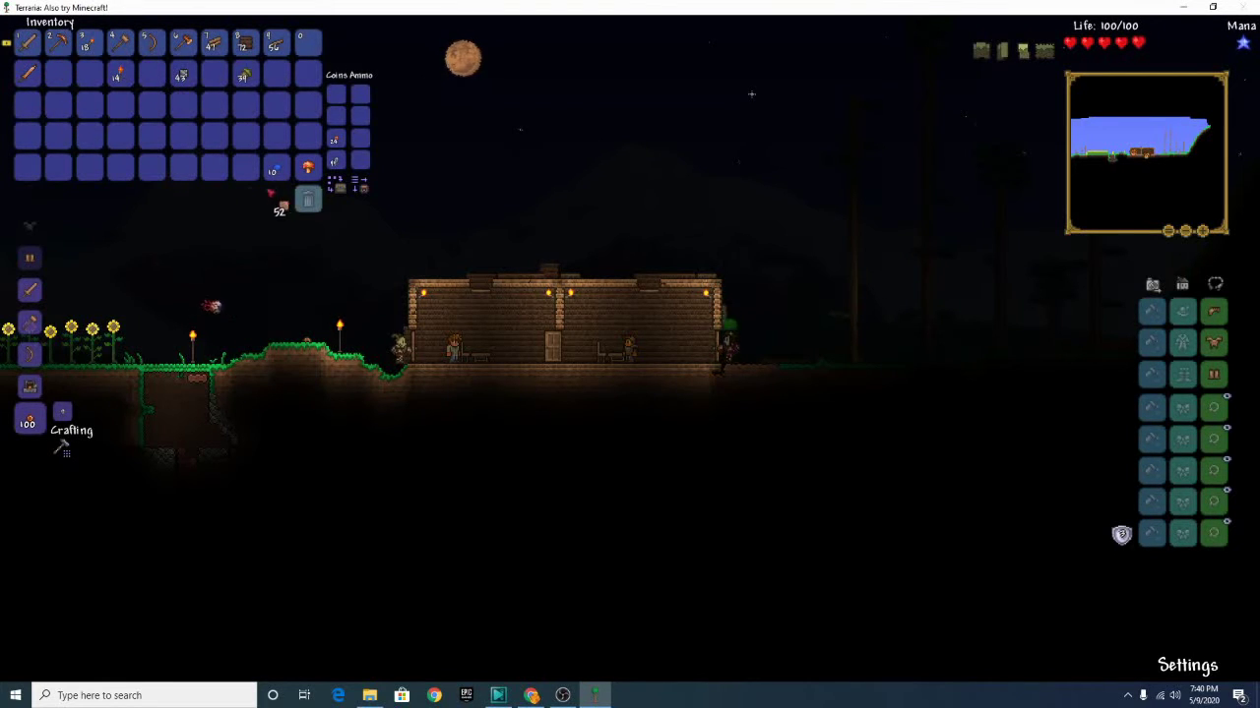
{"action": "left_click", "coordinate": [307, 202]}
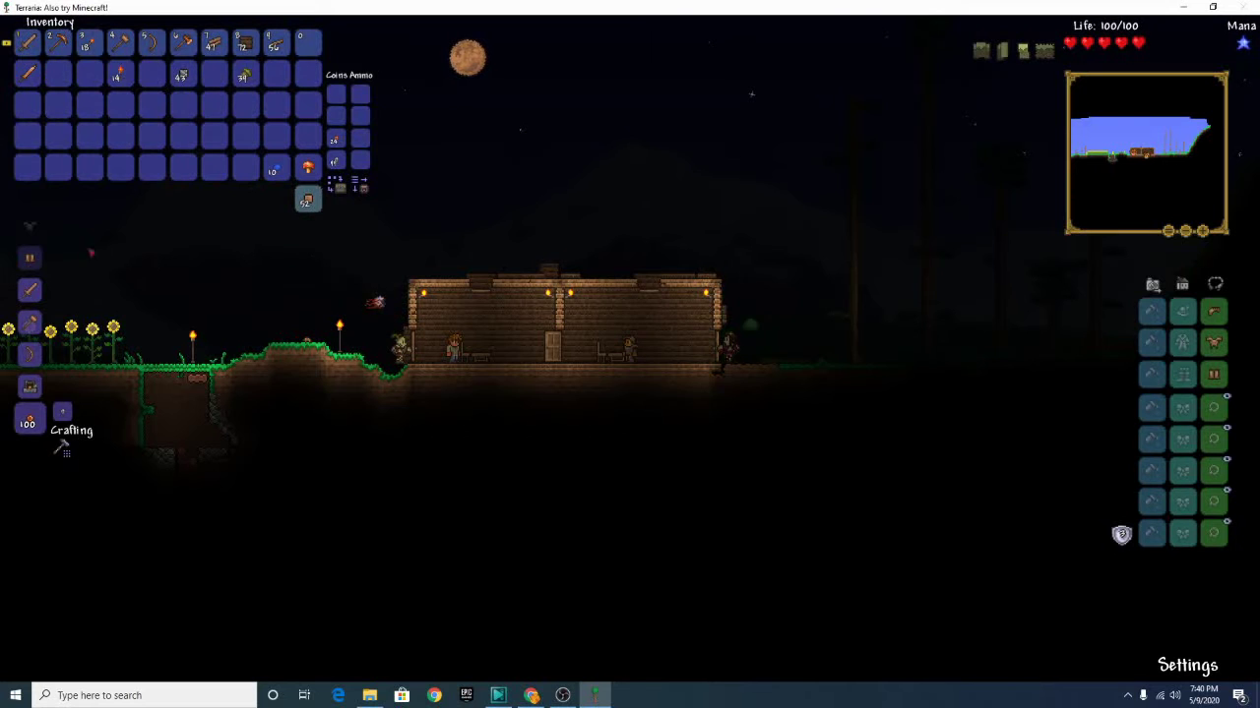
{"action": "scroll", "coordinate": [62, 448], "scroll_direction": "down", "scroll_amount": 2}
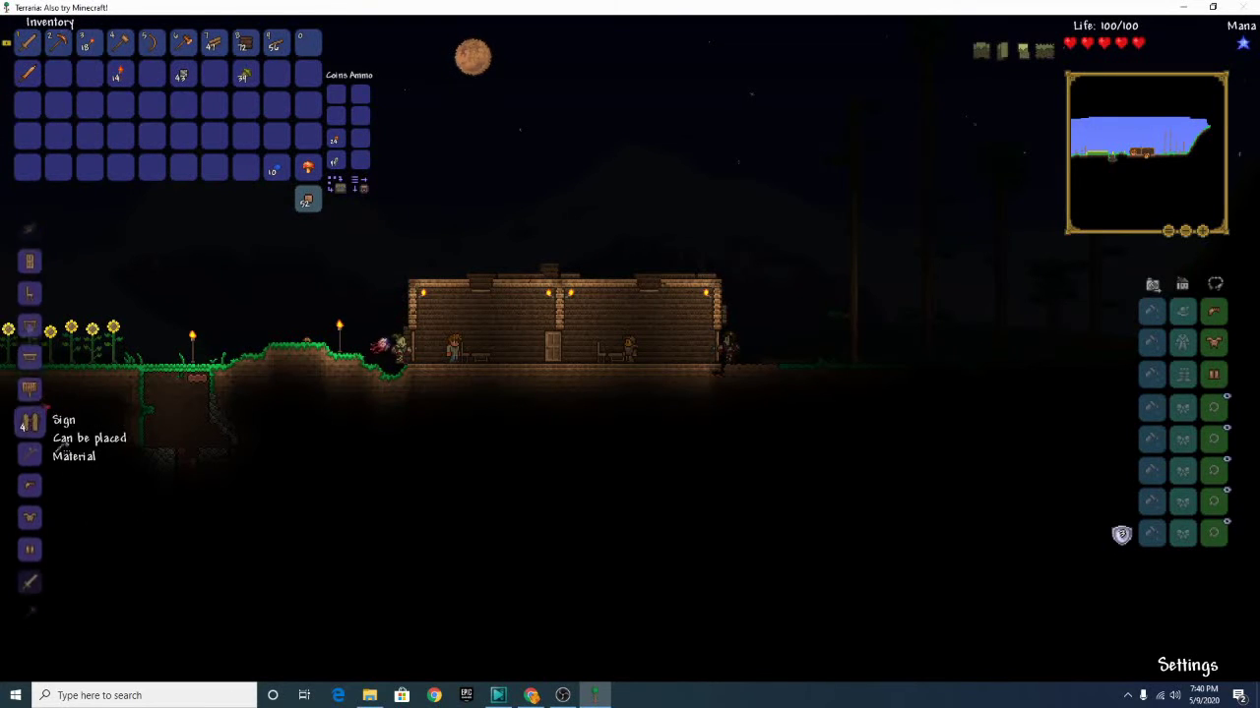
{"action": "scroll", "coordinate": [62, 448], "scroll_direction": "down", "scroll_amount": 2}
{"action": "scroll", "coordinate": [62, 447], "scroll_direction": "down", "scroll_amount": 2}
{"action": "scroll", "coordinate": [62, 448], "scroll_direction": "down", "scroll_amount": 2}
{"action": "scroll", "coordinate": [62, 447], "scroll_direction": "down", "scroll_amount": 2}
{"action": "scroll", "coordinate": [62, 448], "scroll_direction": "down", "scroll_amount": 2}
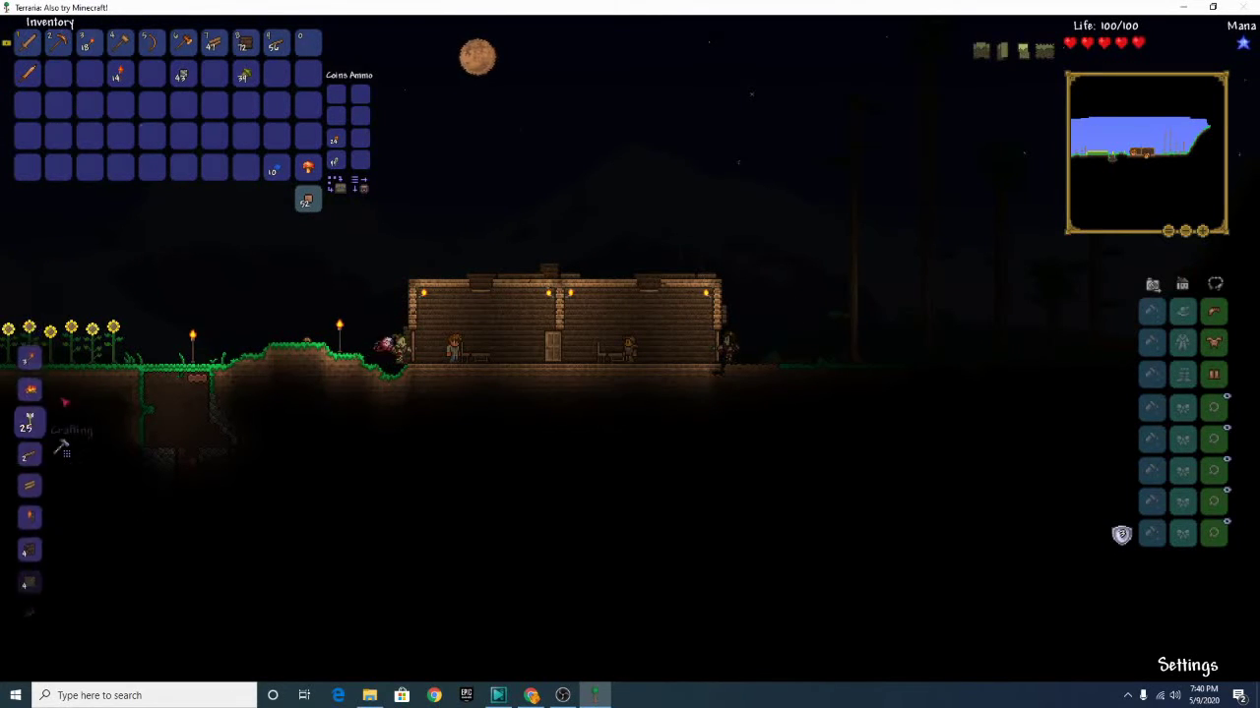
{"action": "scroll", "coordinate": [62, 447], "scroll_direction": "down", "scroll_amount": 2}
Craft items from the recipe list and put the wooden arrows into the Ammo slot
{"action": "left_click", "coordinate": [62, 448]}
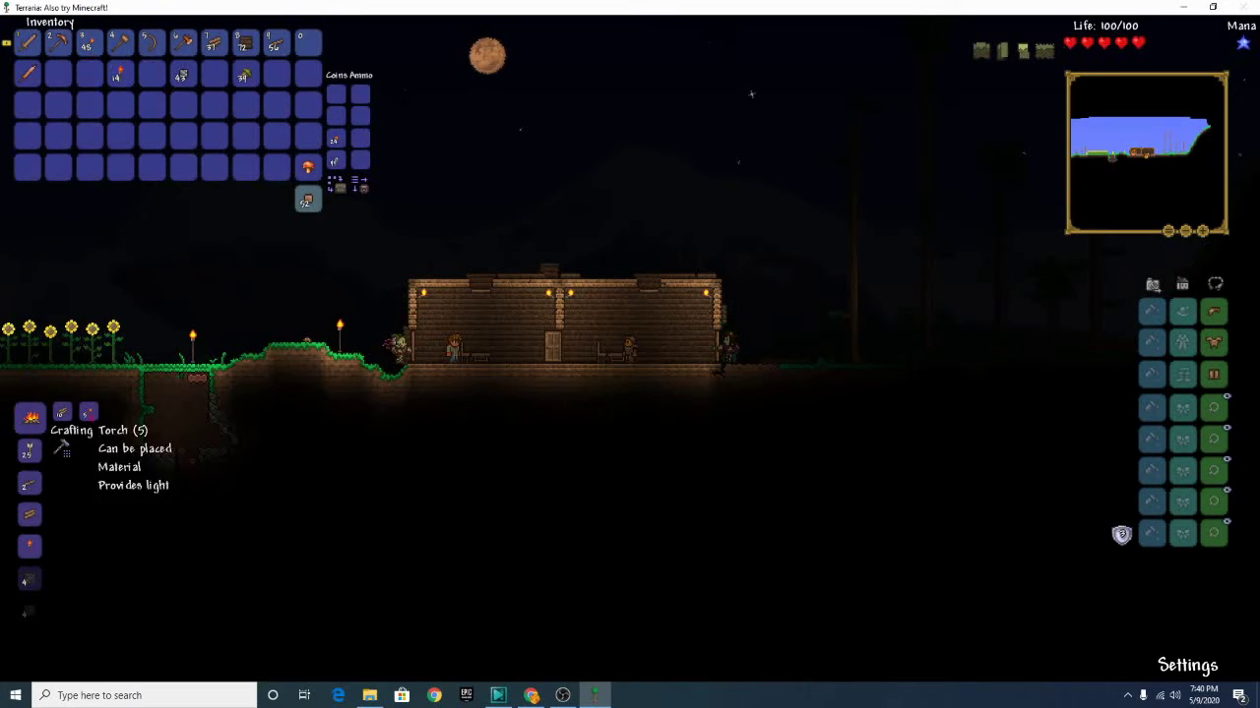
{"action": "scroll", "coordinate": [62, 448], "scroll_direction": "up", "scroll_amount": 1}
{"action": "scroll", "coordinate": [62, 447], "scroll_direction": "up", "scroll_amount": 1}
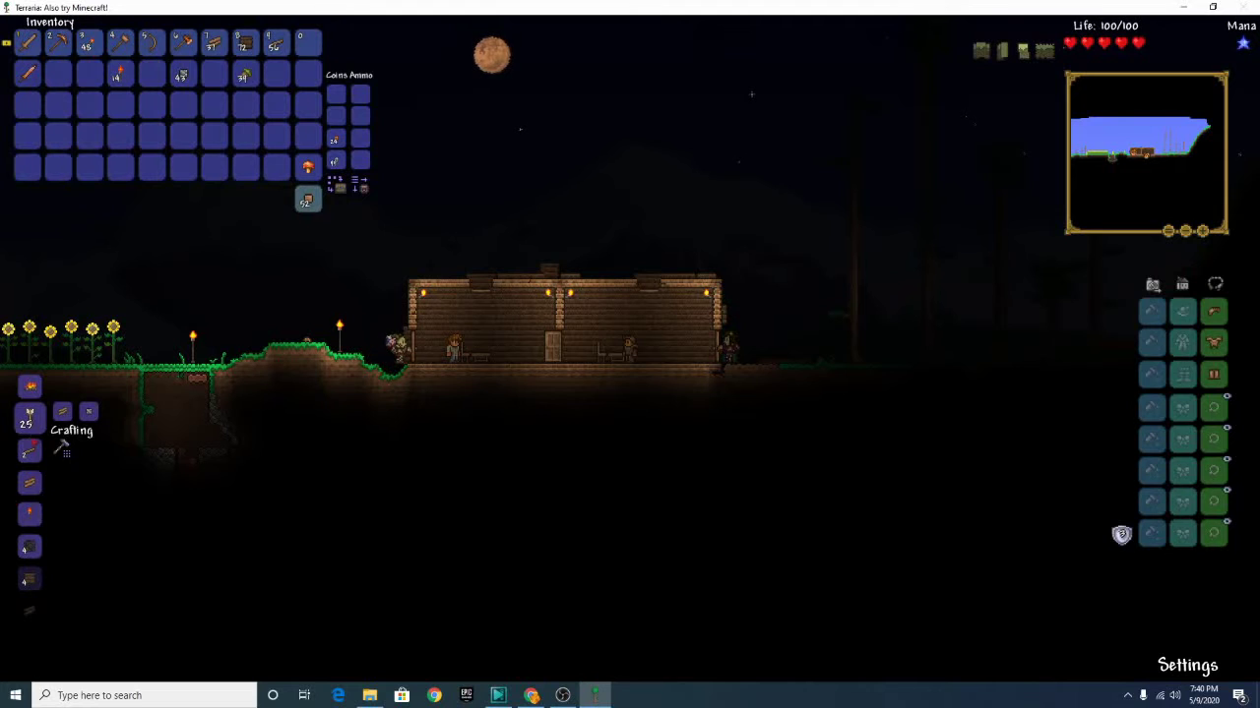
{"action": "left_click", "coordinate": [62, 448]}
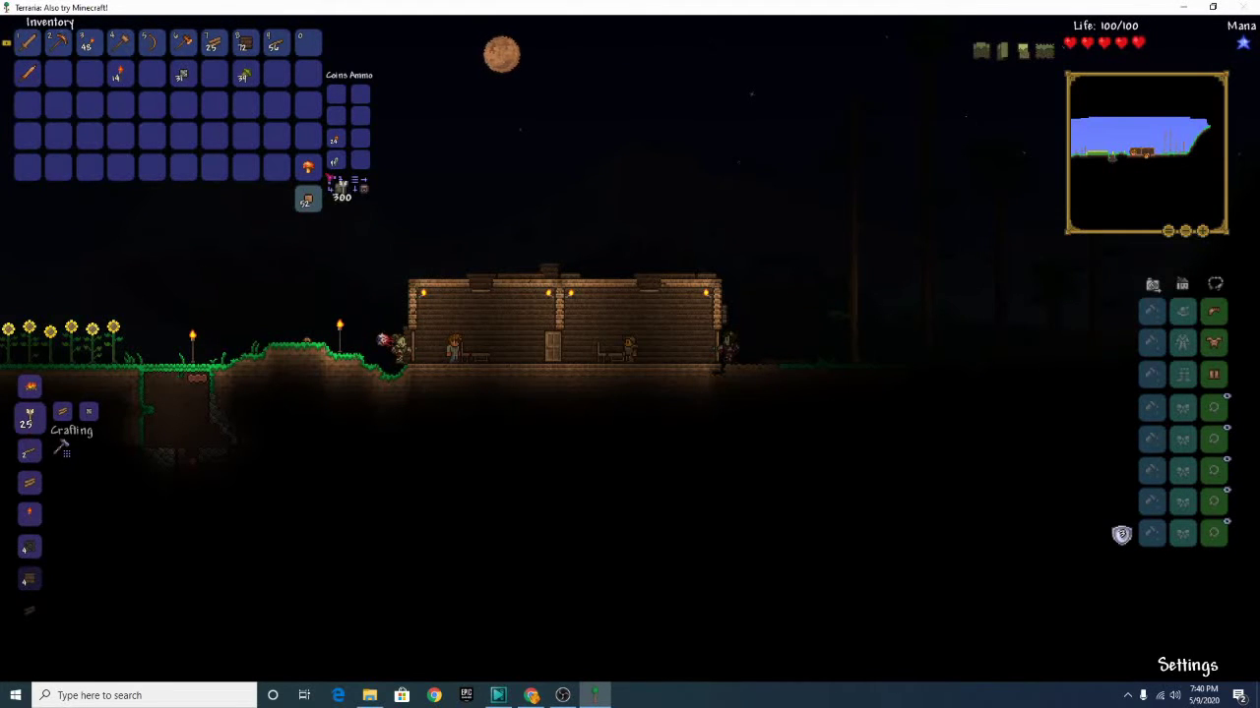
{"action": "left_click", "coordinate": [361, 95]}
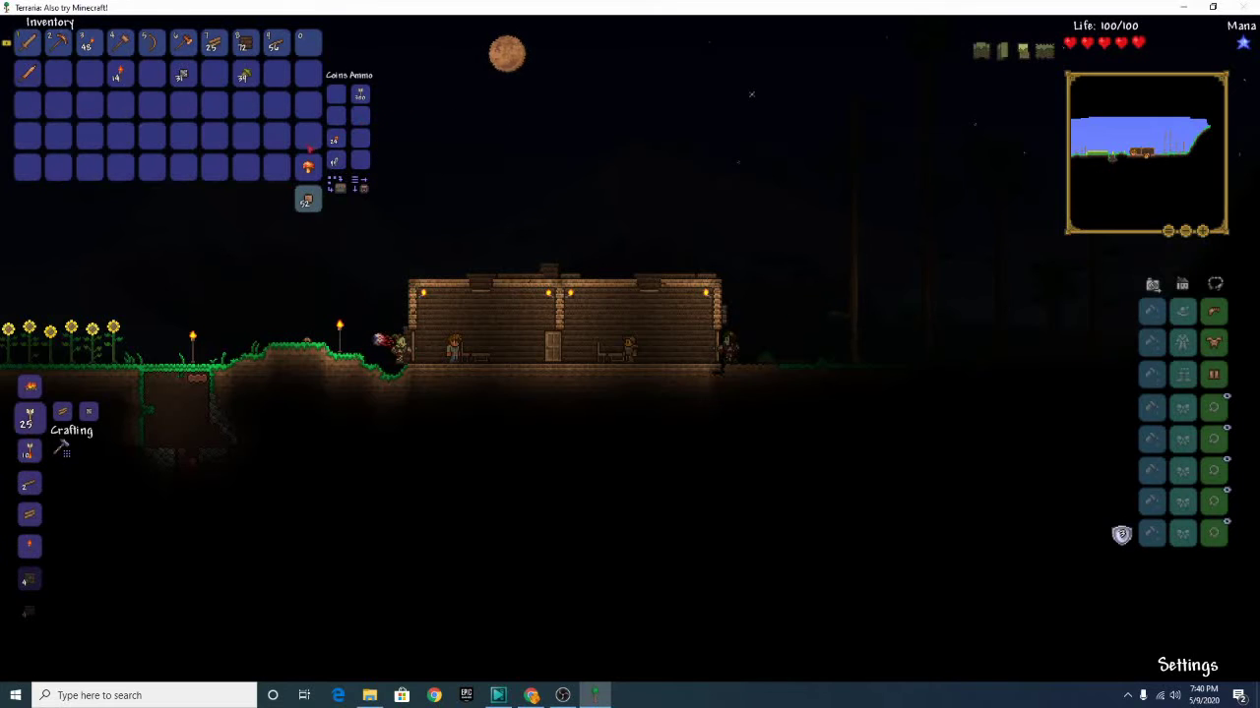
{"action": "scroll", "coordinate": [62, 447], "scroll_direction": "down", "scroll_amount": 3}
{"action": "scroll", "coordinate": [62, 447], "scroll_direction": "down", "scroll_amount": 3}
{"action": "scroll", "coordinate": [62, 448], "scroll_direction": "down", "scroll_amount": 3}
{"action": "scroll", "coordinate": [62, 448], "scroll_direction": "down", "scroll_amount": 3}
{"action": "scroll", "coordinate": [62, 448], "scroll_direction": "down", "scroll_amount": 1}
{"action": "scroll", "coordinate": [62, 448], "scroll_direction": "down", "scroll_amount": 2}
{"action": "scroll", "coordinate": [62, 448], "scroll_direction": "down", "scroll_amount": 2}
{"action": "scroll", "coordinate": [62, 447], "scroll_direction": "down", "scroll_amount": 2}
{"action": "scroll", "coordinate": [62, 448], "scroll_direction": "down", "scroll_amount": 2}
{"action": "scroll", "coordinate": [62, 448], "scroll_direction": "down", "scroll_amount": 2}
Place the furnace inside the wooden house
{"action": "key", "text": "Escape"}
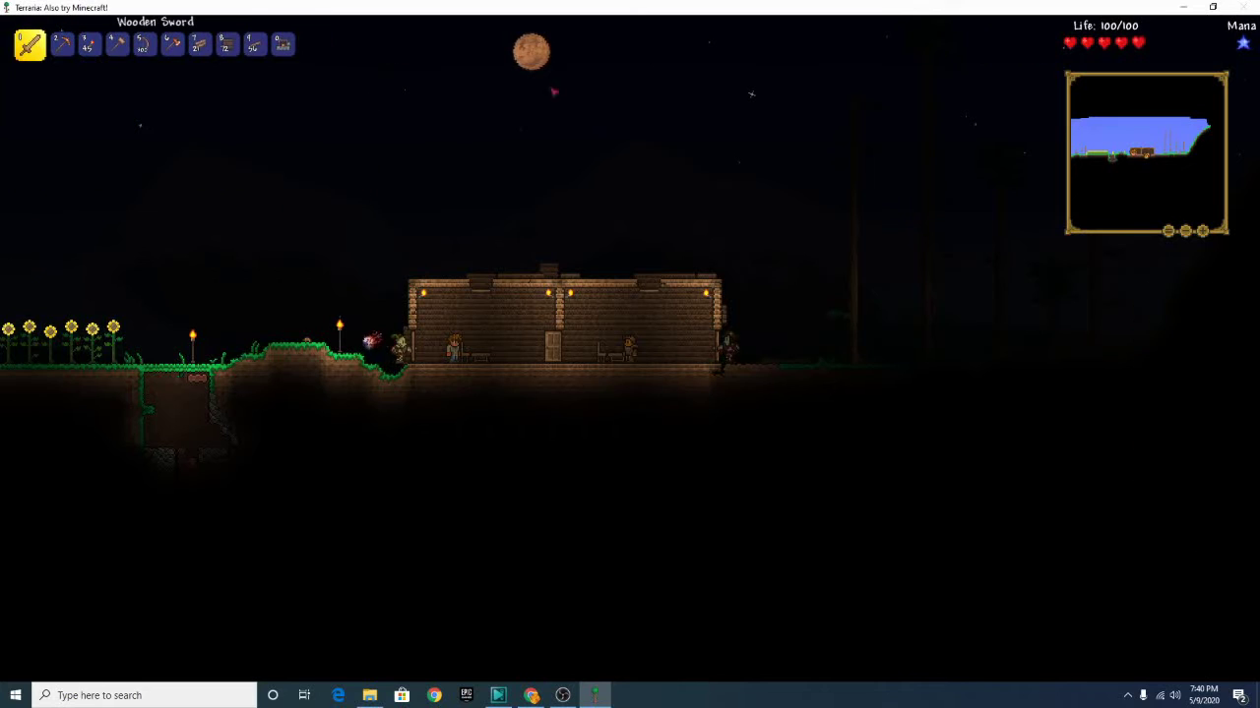
{"action": "key", "text": "a"}
{"action": "scroll", "coordinate": [433, 591], "scroll_direction": "down", "scroll_amount": 7}
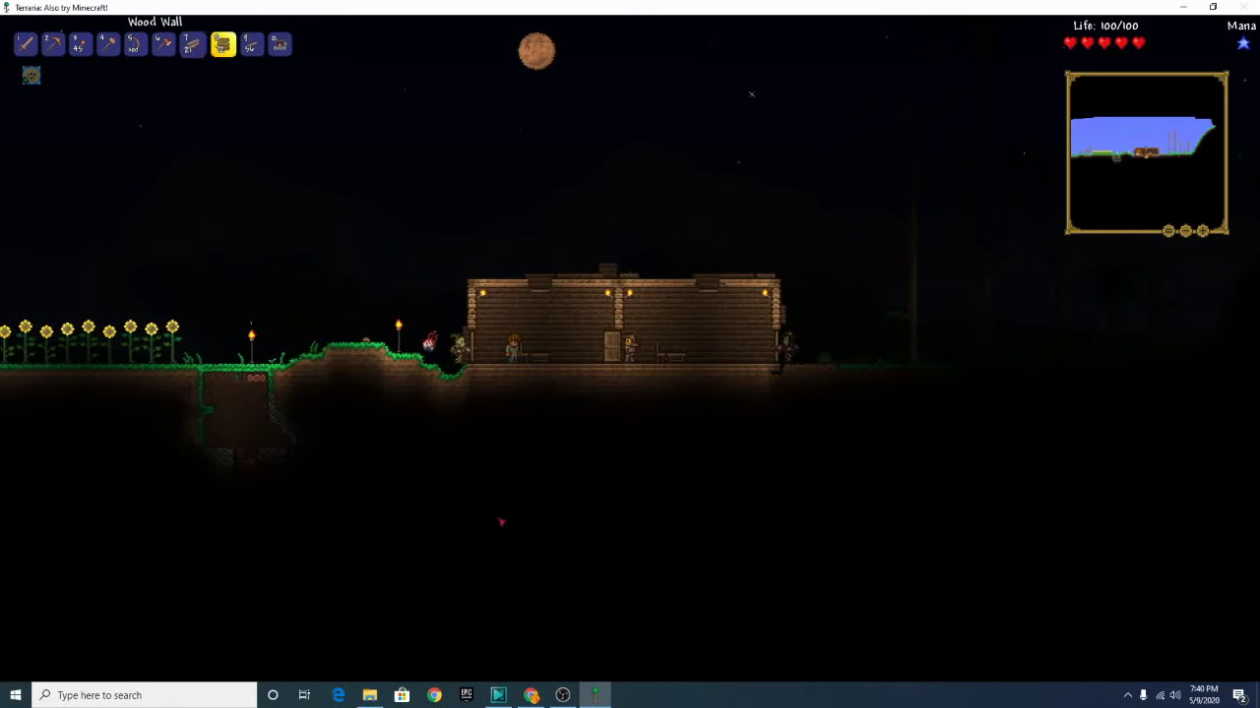
{"action": "scroll", "coordinate": [502, 522], "scroll_direction": "down", "scroll_amount": 2}
{"action": "left_click", "coordinate": [620, 374]}
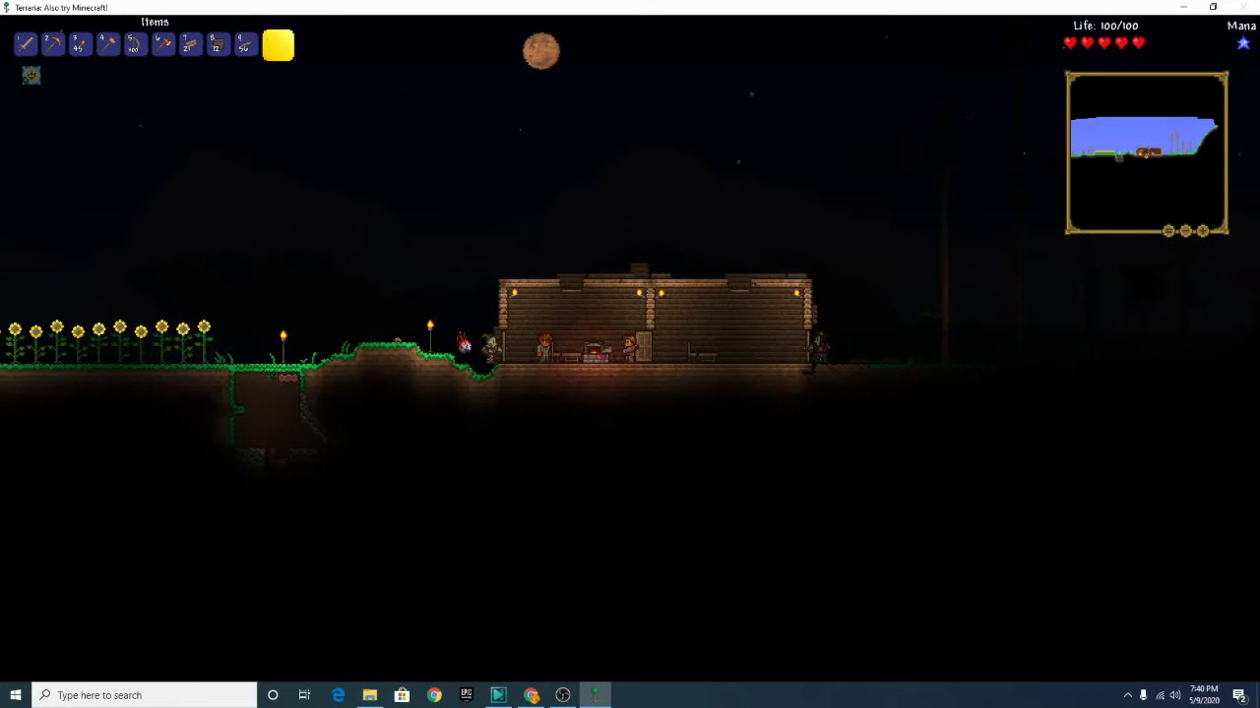
{"action": "key", "text": "a"}
Craft a batch of Flaming Arrows and put them in the Ammo slot
{"action": "key", "text": "Escape"}
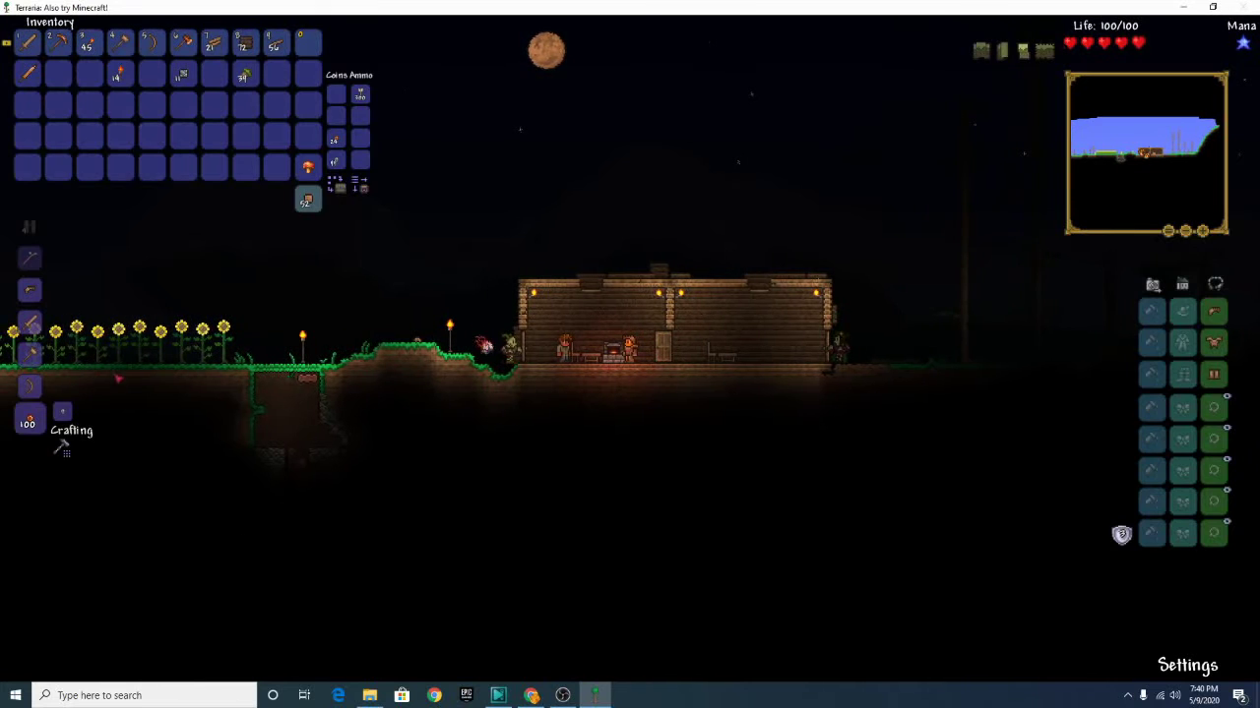
{"action": "scroll", "coordinate": [64, 448], "scroll_direction": "down", "scroll_amount": 4}
{"action": "scroll", "coordinate": [64, 448], "scroll_direction": "down", "scroll_amount": 4}
{"action": "scroll", "coordinate": [64, 448], "scroll_direction": "down", "scroll_amount": 4}
{"action": "scroll", "coordinate": [61, 413], "scroll_direction": "down", "scroll_amount": 3}
{"action": "scroll", "coordinate": [64, 448], "scroll_direction": "down", "scroll_amount": 3}
{"action": "scroll", "coordinate": [64, 448], "scroll_direction": "down", "scroll_amount": 2}
{"action": "scroll", "coordinate": [64, 447], "scroll_direction": "down", "scroll_amount": 3}
{"action": "scroll", "coordinate": [64, 448], "scroll_direction": "down", "scroll_amount": 3}
{"action": "scroll", "coordinate": [64, 447], "scroll_direction": "up", "scroll_amount": 3}
{"action": "scroll", "coordinate": [64, 448], "scroll_direction": "up", "scroll_amount": 2}
{"action": "scroll", "coordinate": [64, 448], "scroll_direction": "up", "scroll_amount": 2}
{"action": "scroll", "coordinate": [64, 448], "scroll_direction": "up", "scroll_amount": 1}
{"action": "left_click", "coordinate": [29, 447]}
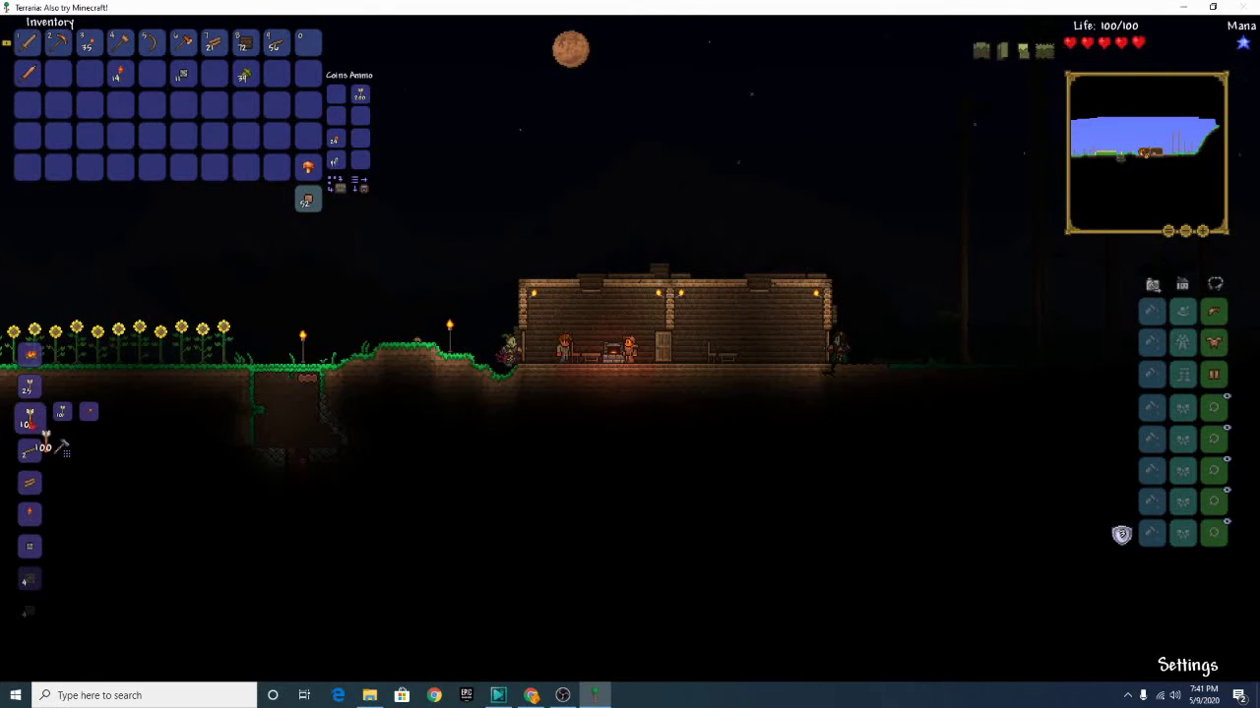
{"action": "left_click", "coordinate": [360, 118]}
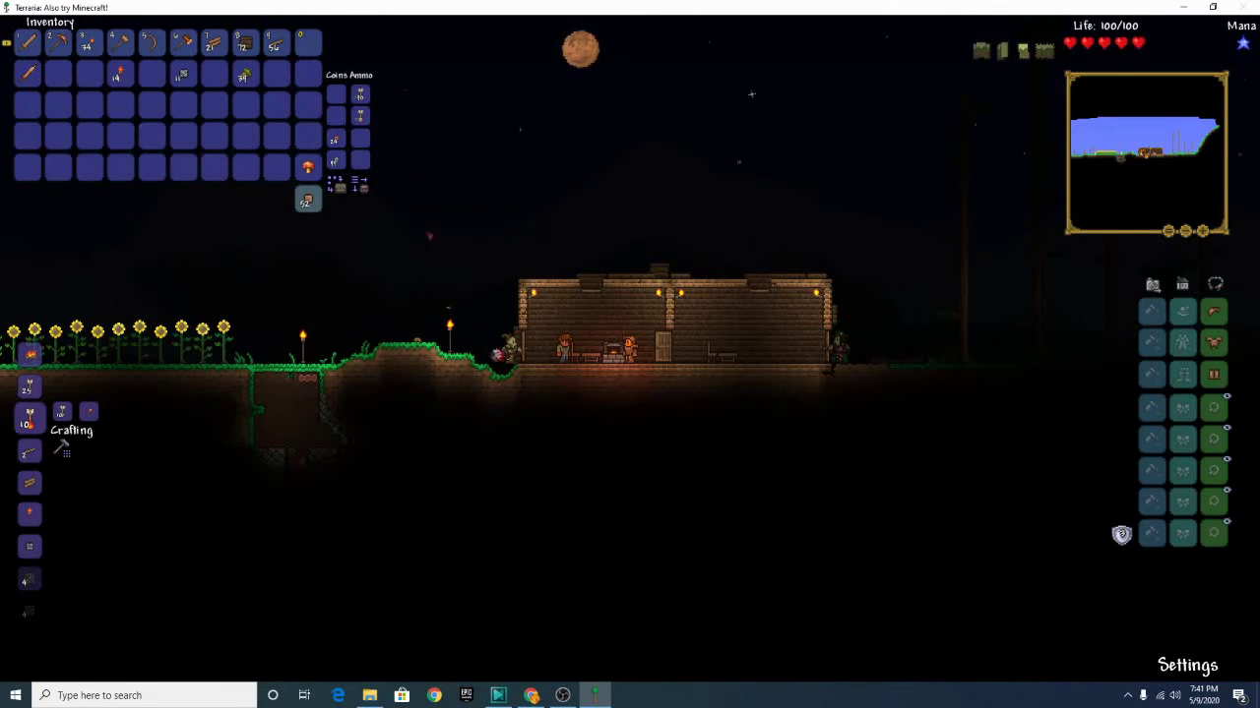
{"action": "key", "text": "Escape"}
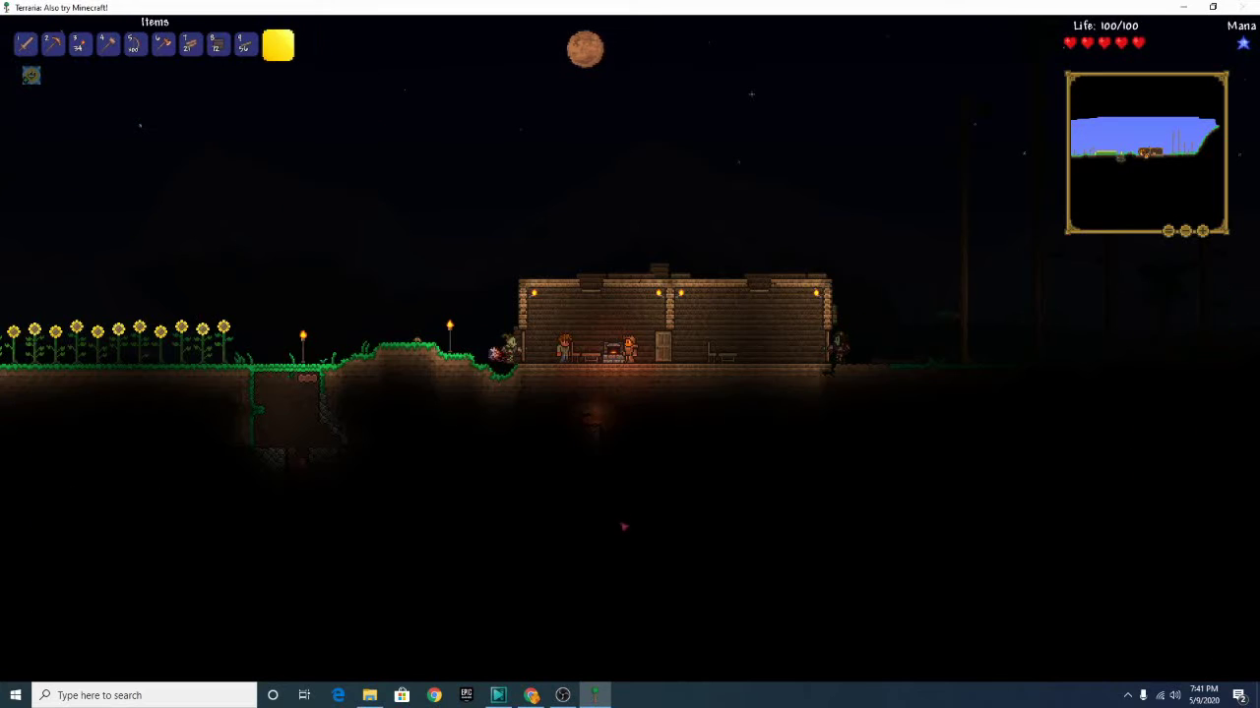
Move the stone block stack out of the inventory rows, then close the inventory
{"action": "key", "text": "Escape"}
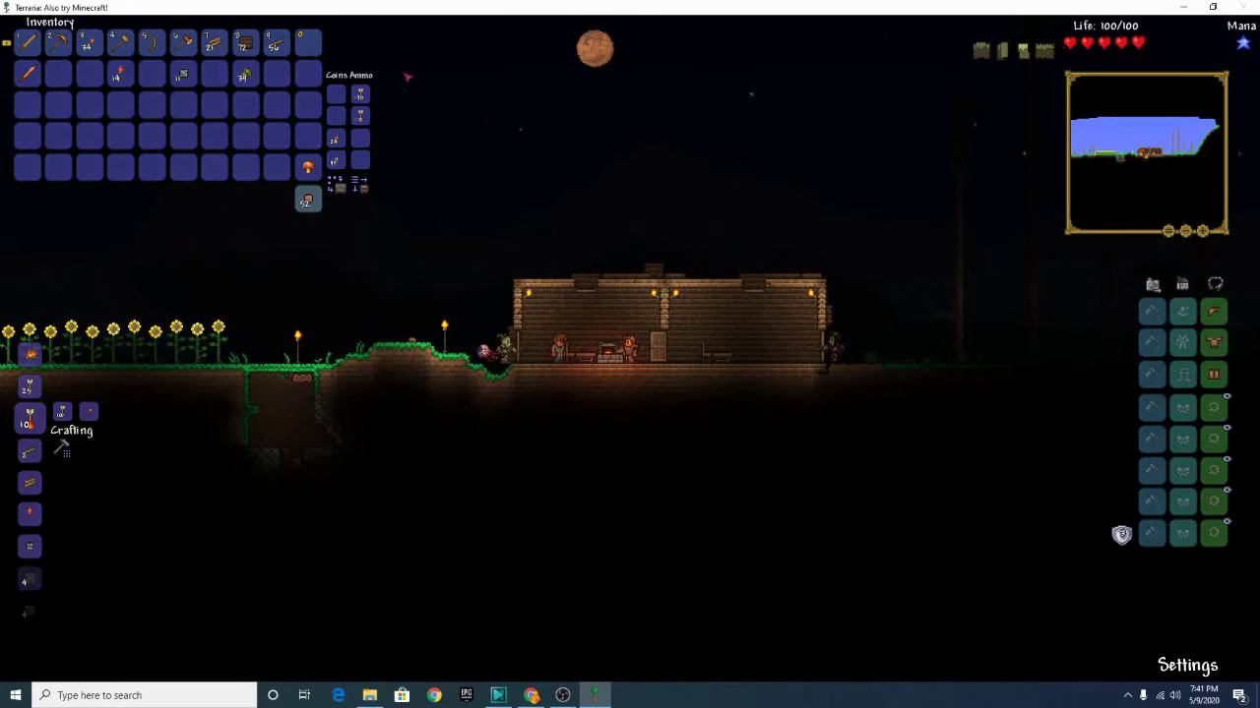
{"action": "left_click", "coordinate": [116, 75]}
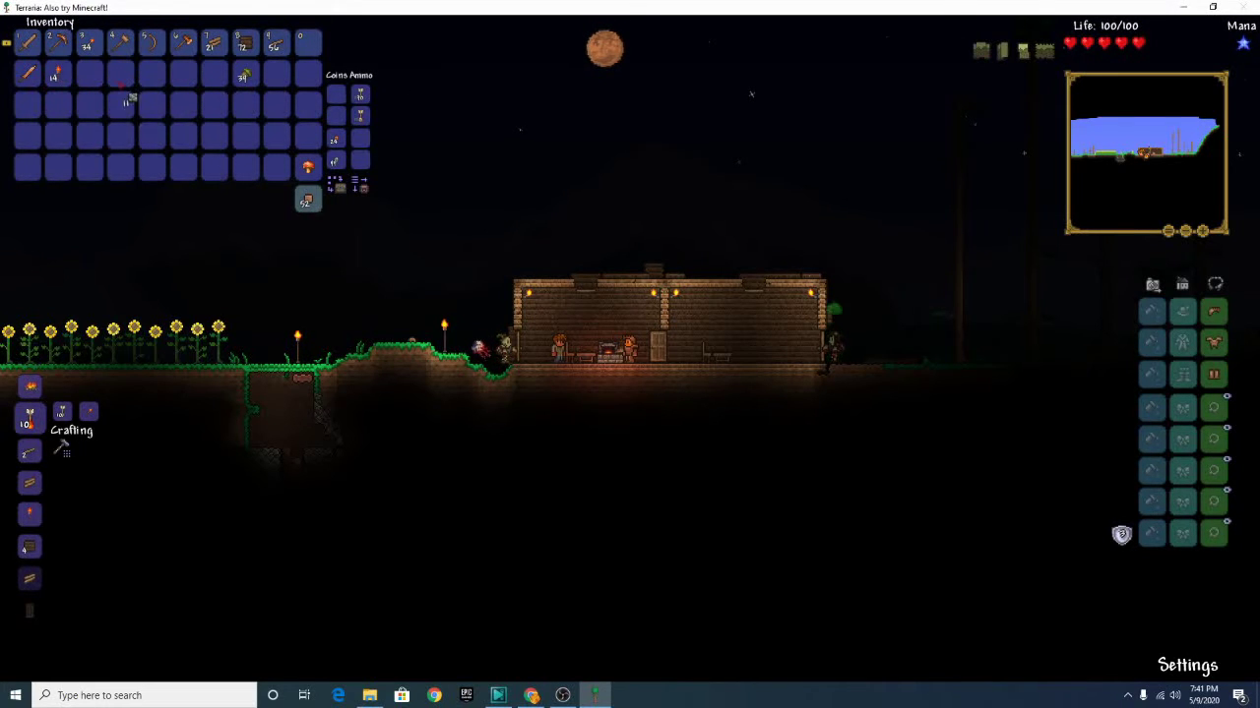
{"action": "left_click", "coordinate": [89, 75]}
{"action": "left_click", "coordinate": [88, 79]}
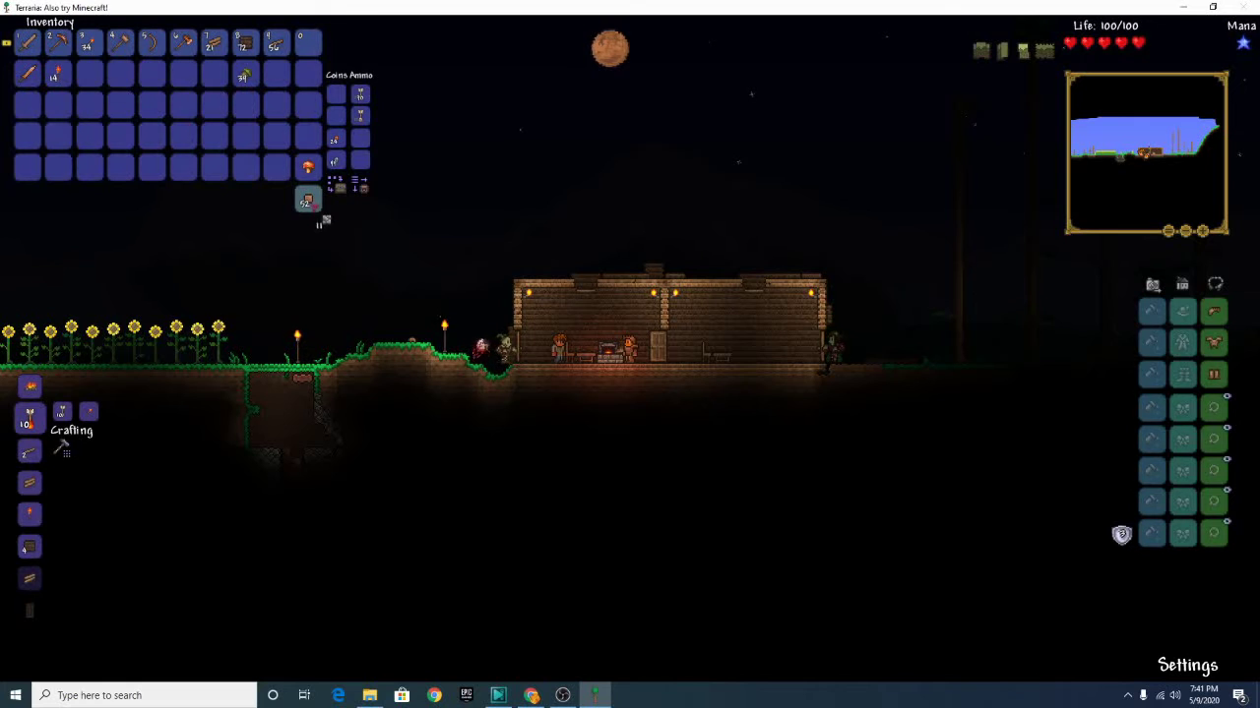
{"action": "key", "text": "Escape"}
{"action": "key", "text": "d"}
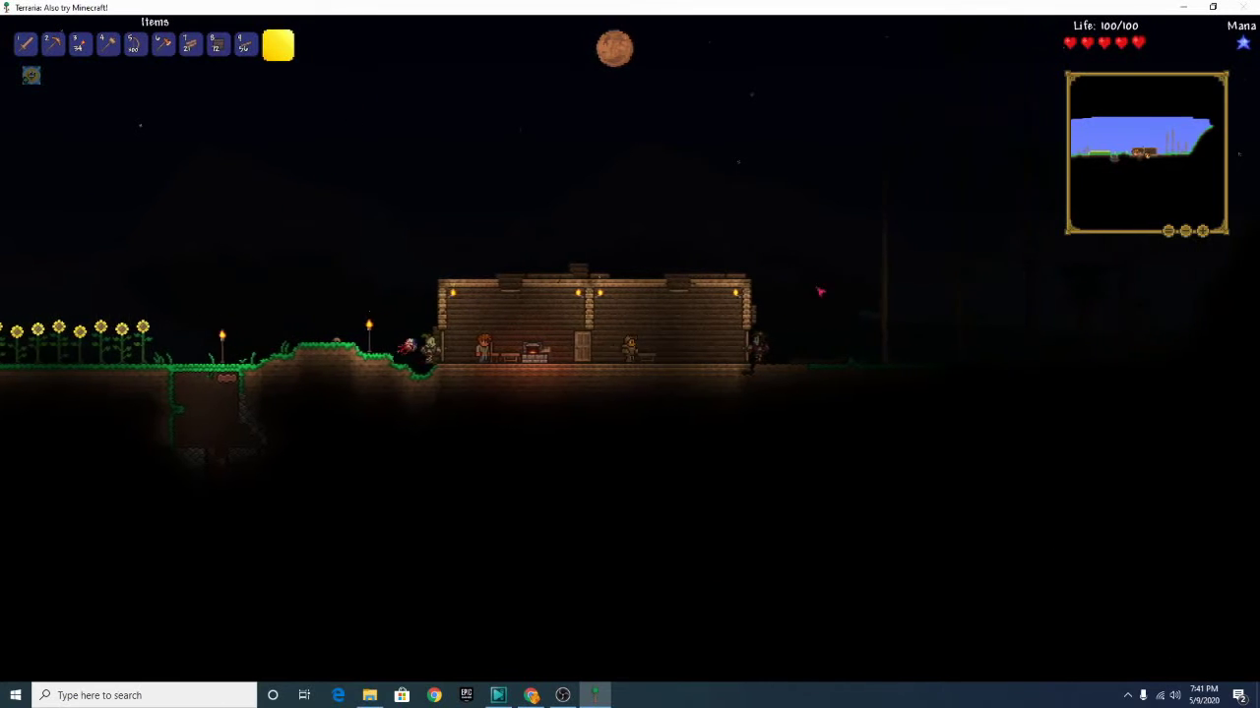
Ready the Wooden Sword and strike the zombie at the house's right side
{"action": "key", "text": "9"}
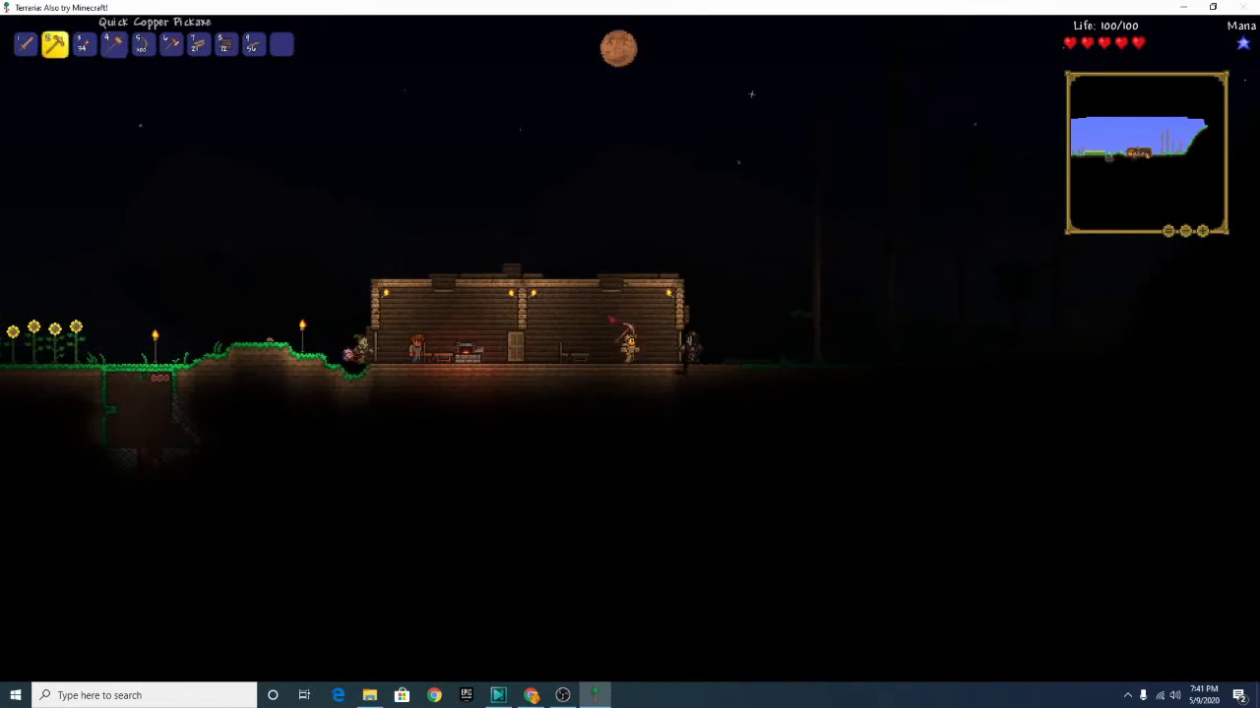
{"action": "key", "text": "1"}
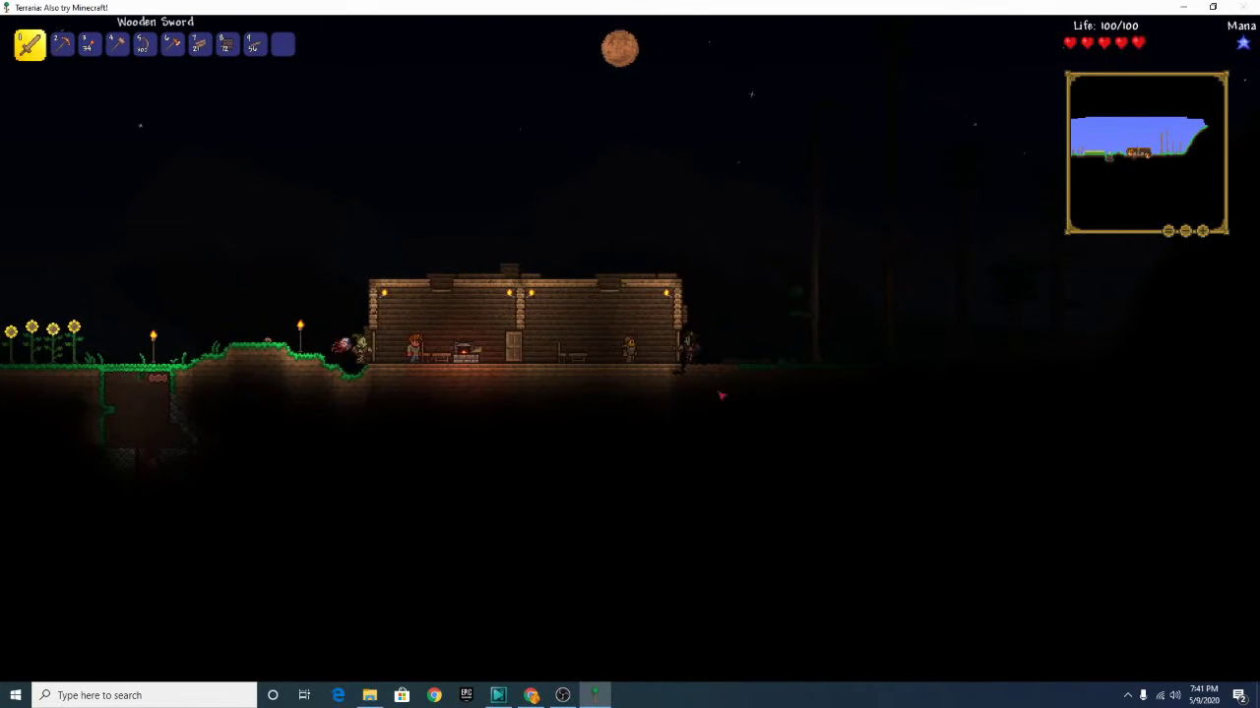
{"action": "key", "text": "d"}
{"action": "key", "text": "d"}
{"action": "left_click", "coordinate": [675, 366]}
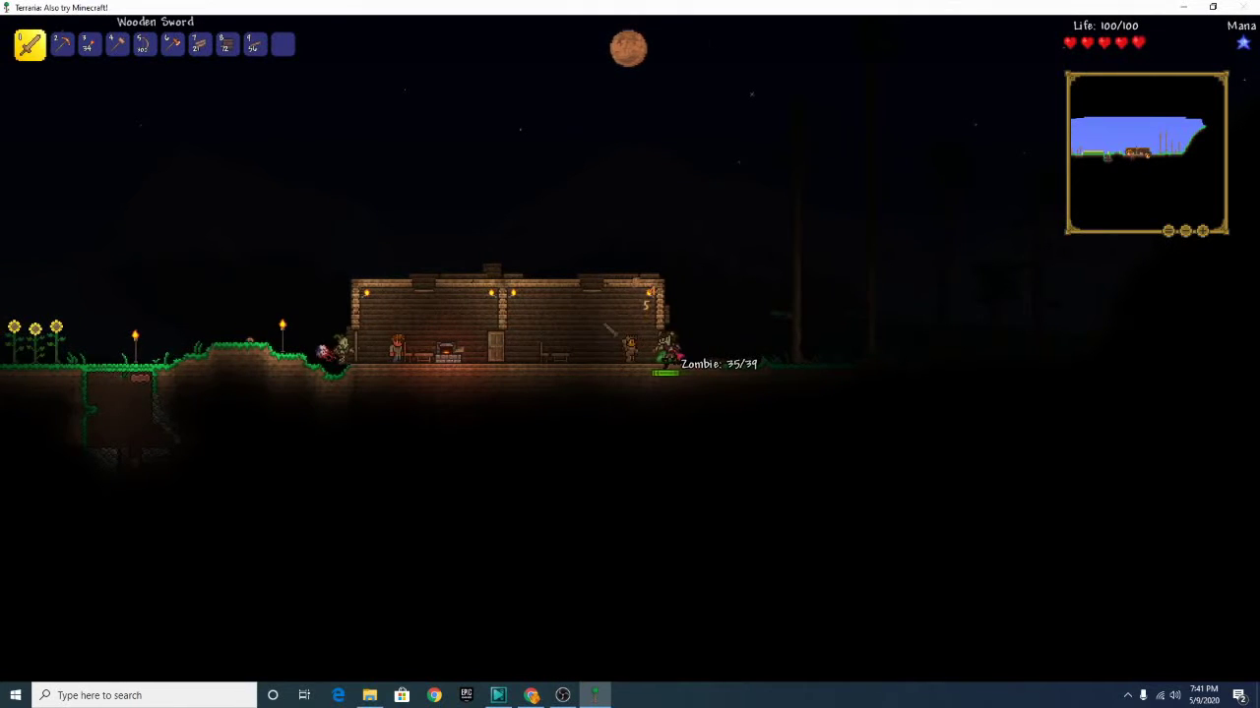
{"action": "left_click", "coordinate": [675, 366]}
{"action": "key", "text": "a"}
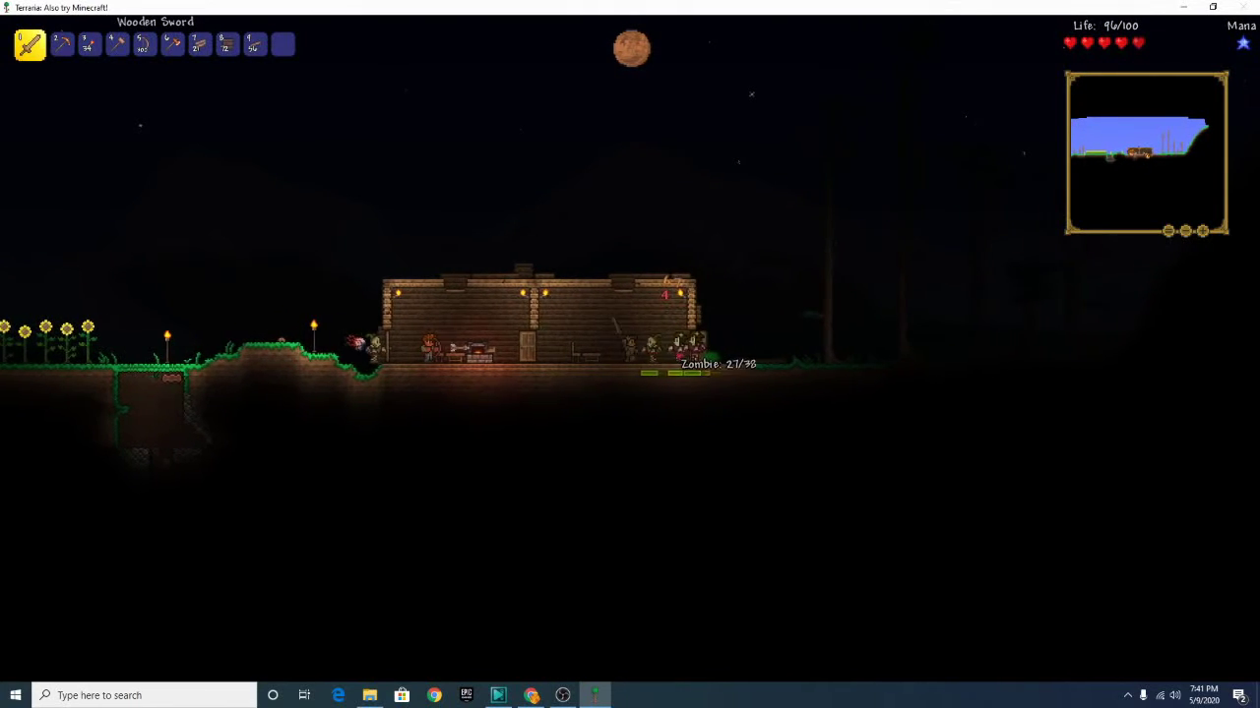
{"action": "key", "text": "d"}
Keep hitting the zombies until they die, then walk right past the house
{"action": "left_click", "coordinate": [679, 345]}
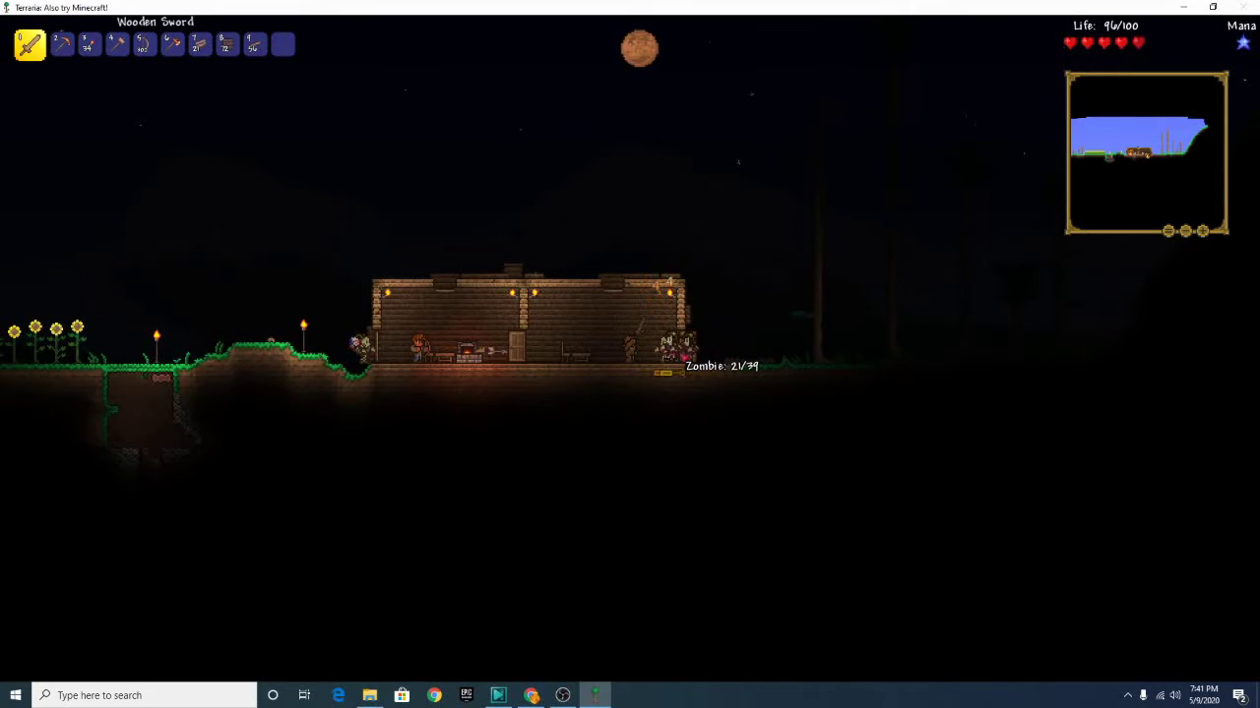
{"action": "left_click", "coordinate": [684, 356]}
{"action": "left_click", "coordinate": [679, 359]}
{"action": "key", "text": "d"}
{"action": "left_click", "coordinate": [679, 359]}
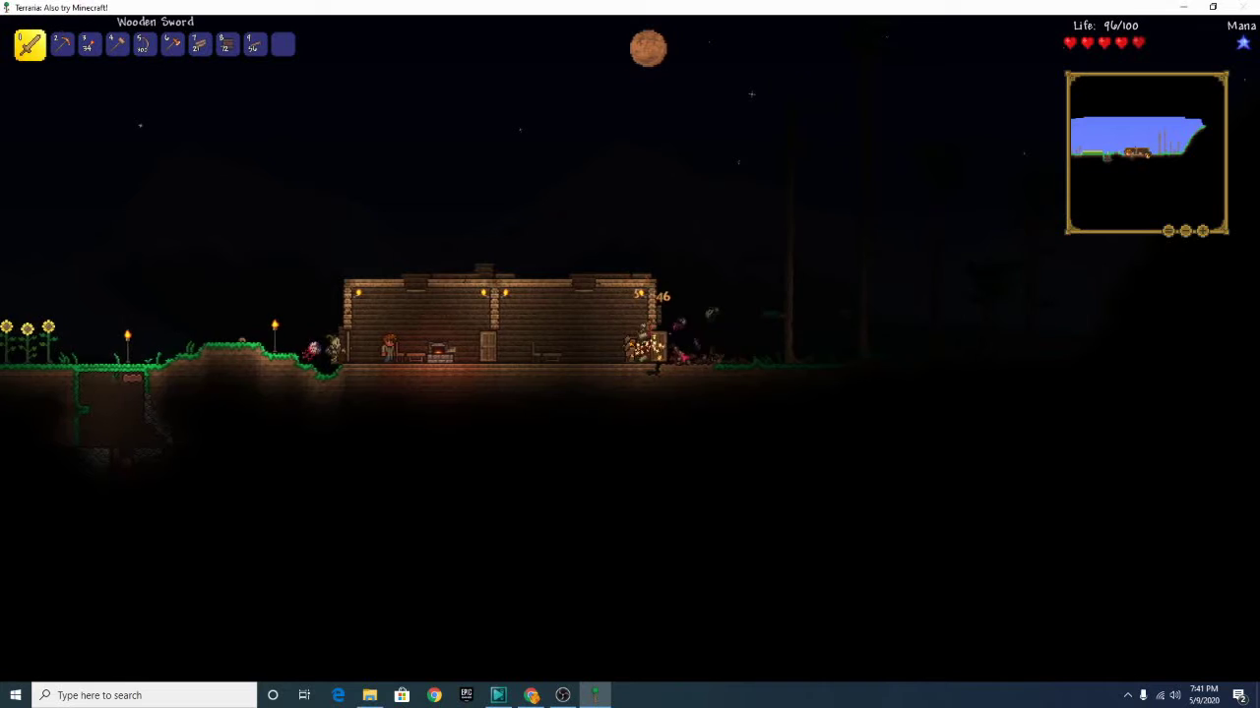
{"action": "key", "text": "d"}
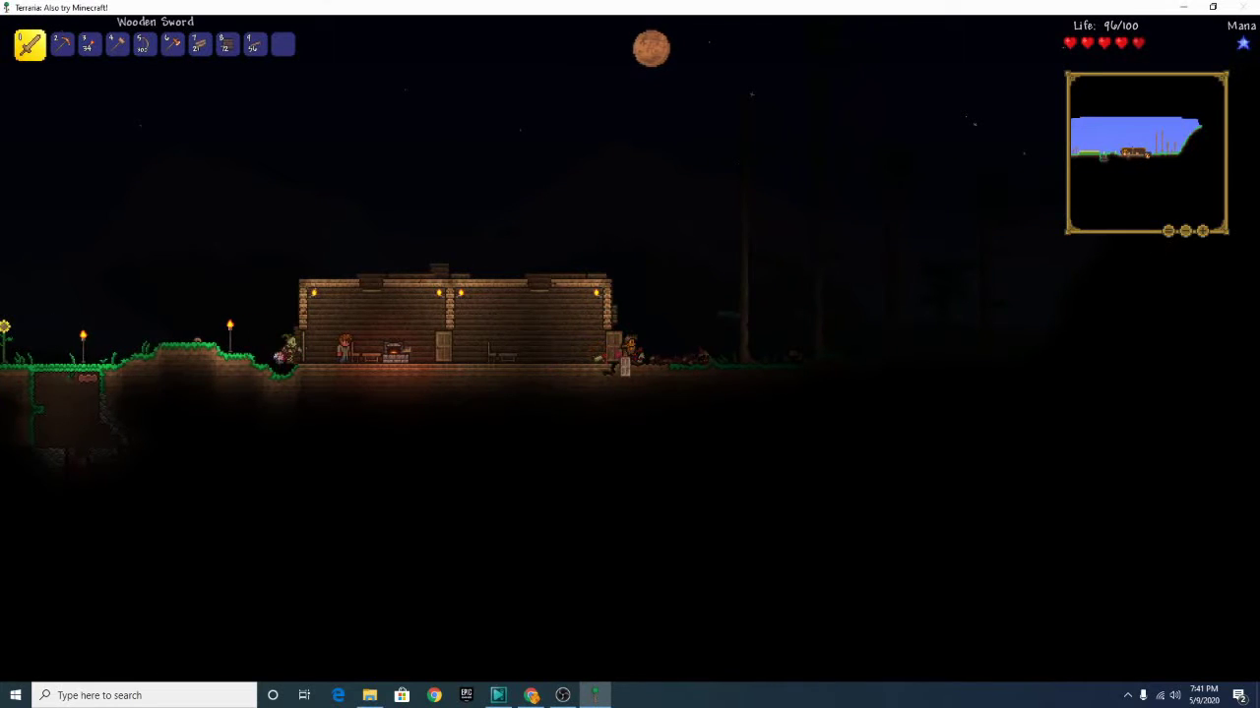
{"action": "key", "text": "d"}
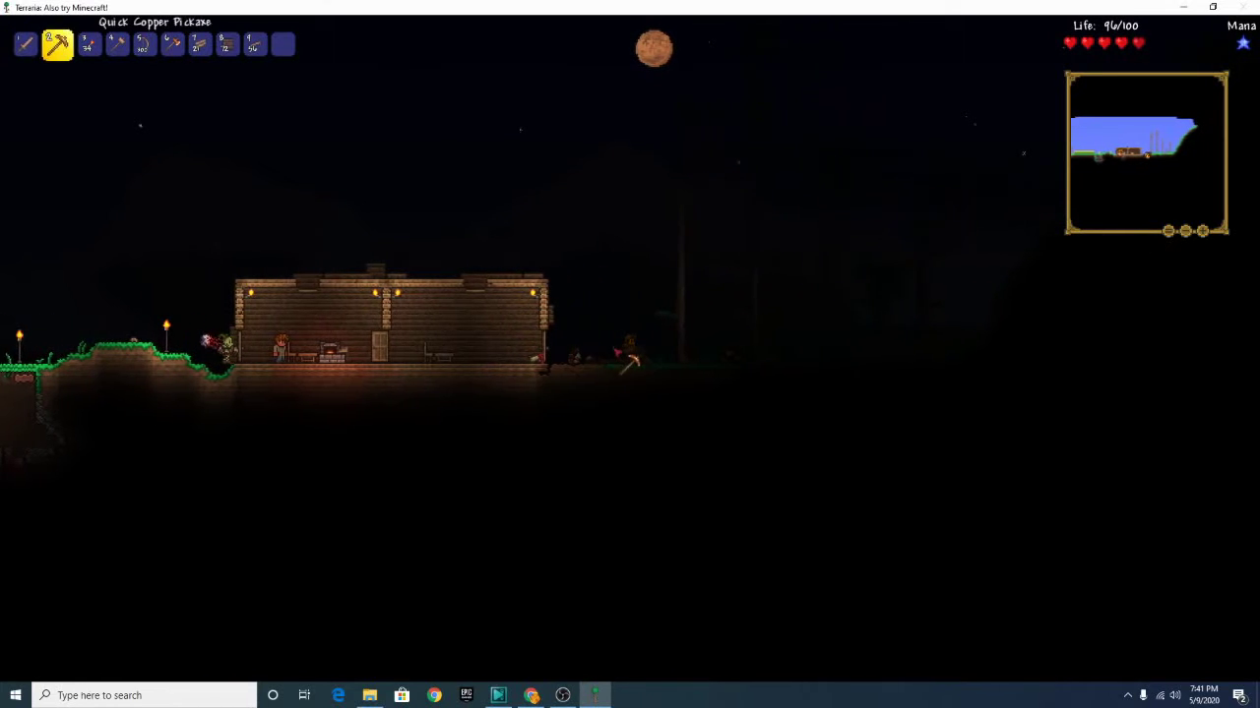
{"action": "key", "text": "3"}
{"action": "scroll", "coordinate": [675, 371], "scroll_direction": "down", "scroll_amount": 1}
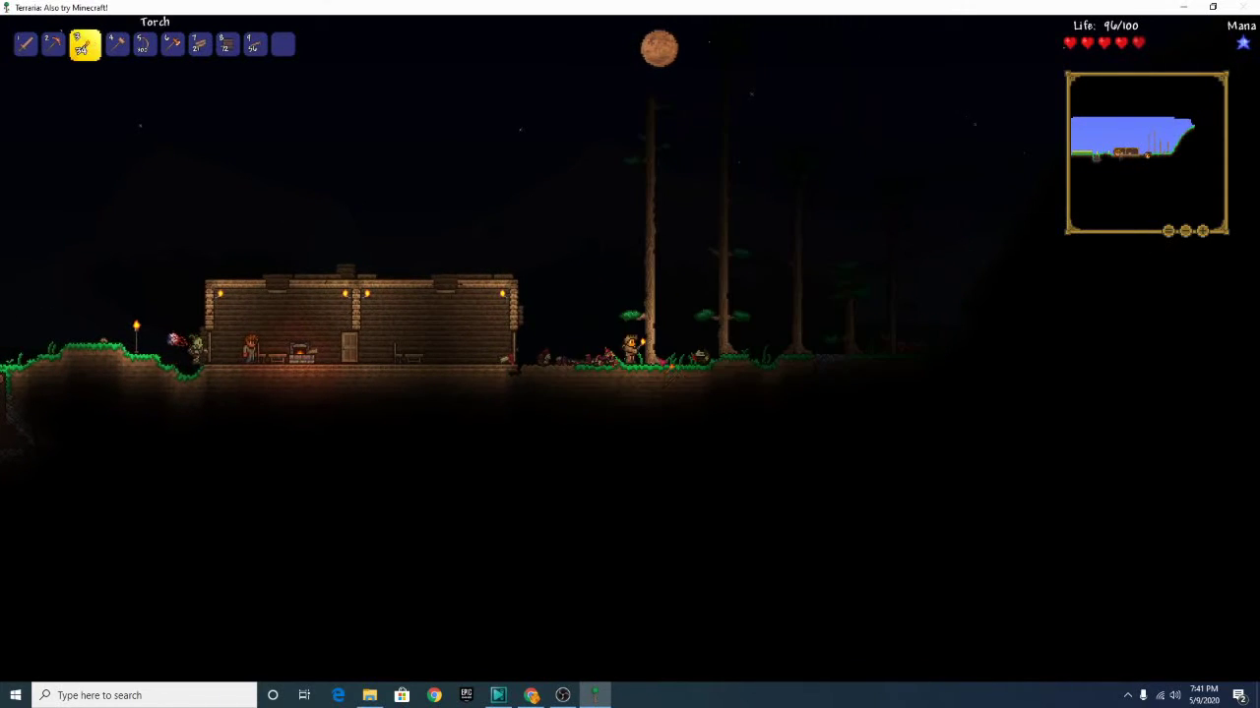
{"action": "scroll", "coordinate": [675, 372], "scroll_direction": "down", "scroll_amount": 1}
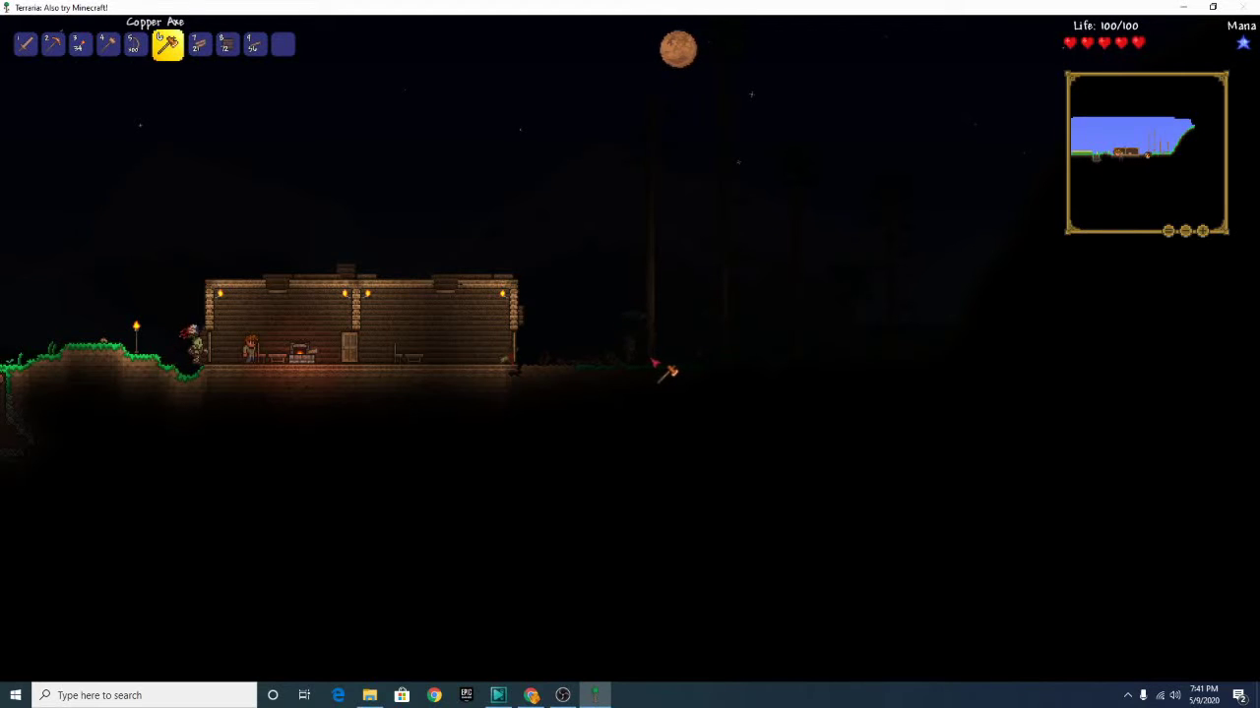
Walk right from the house and attack the enemy with the sword and pickaxe
{"action": "key", "text": "d"}
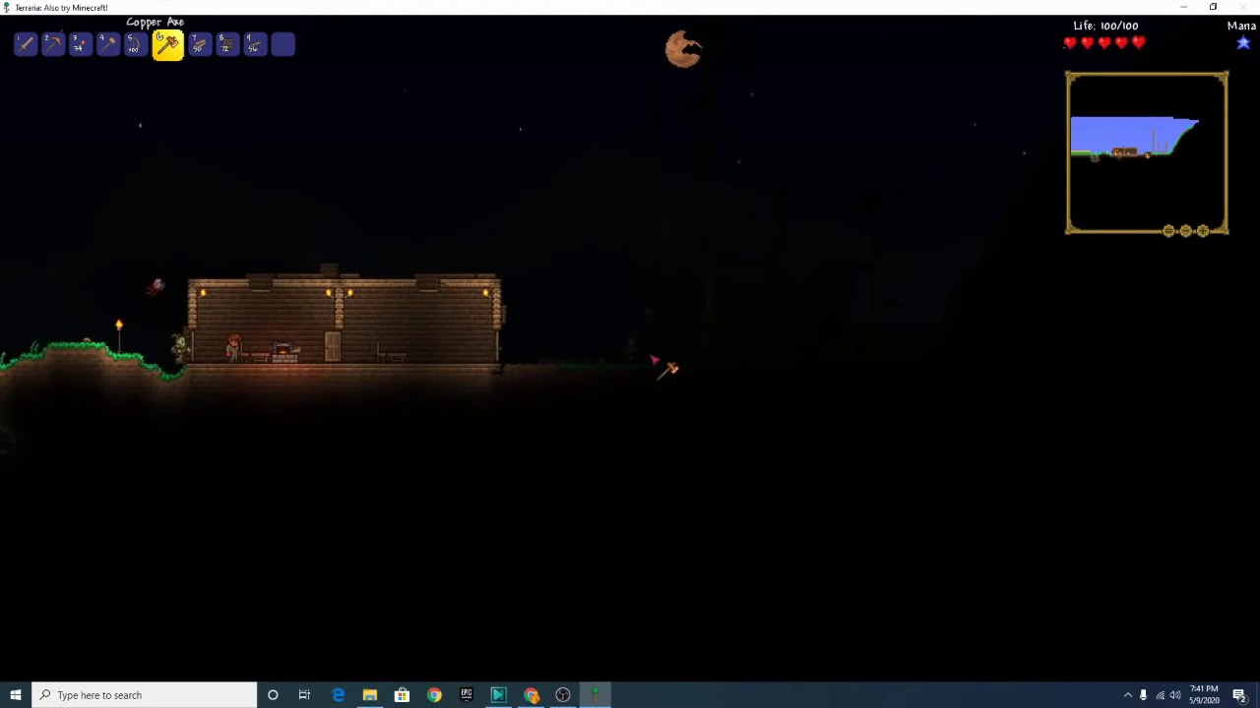
{"action": "key", "text": "d"}
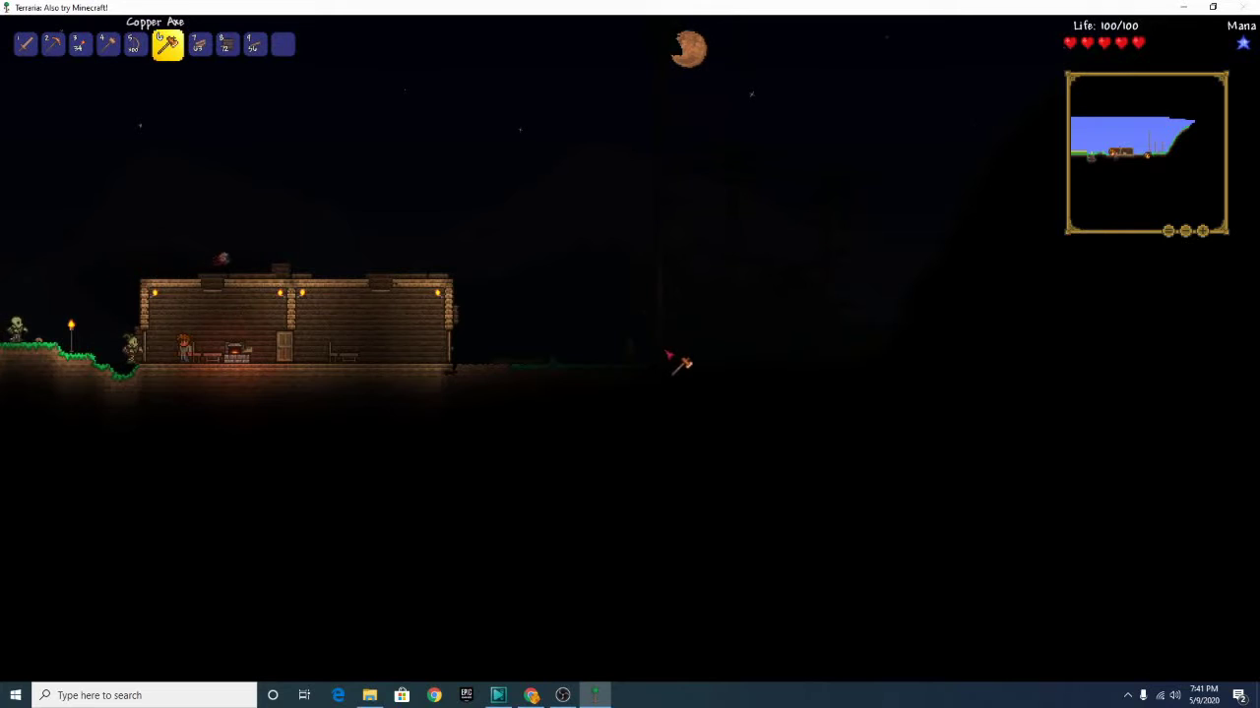
{"action": "key", "text": "d"}
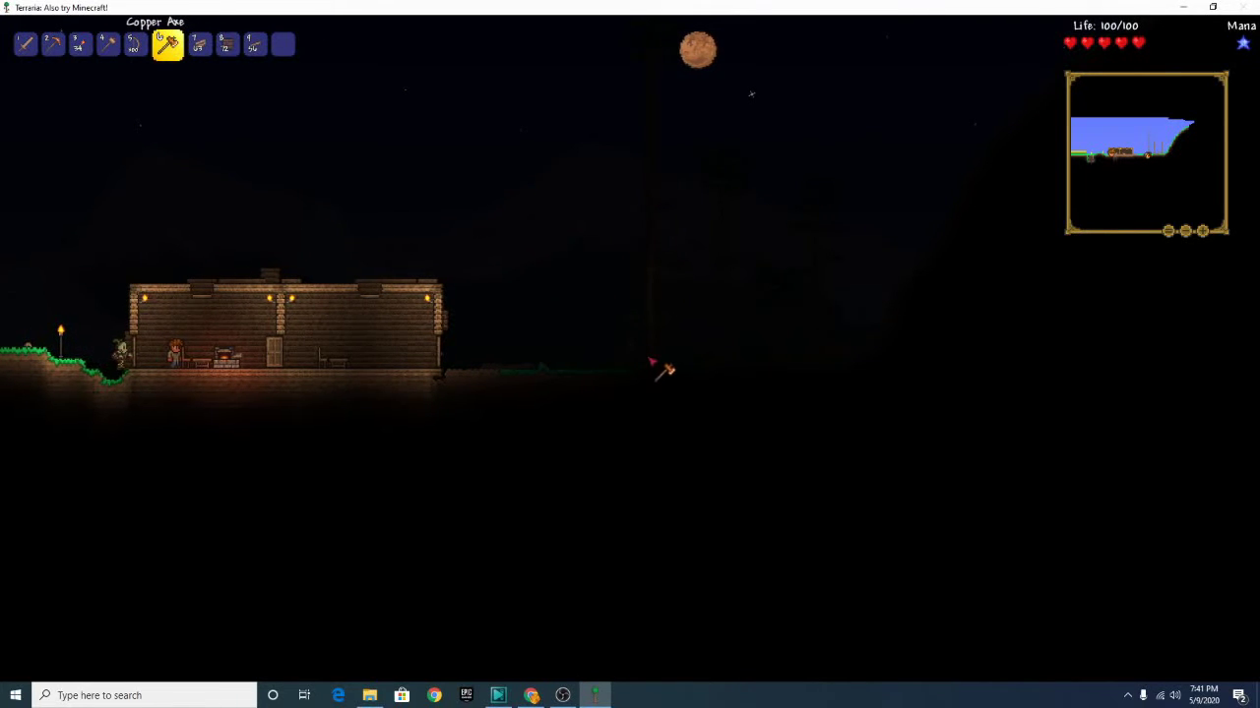
{"action": "key", "text": "d"}
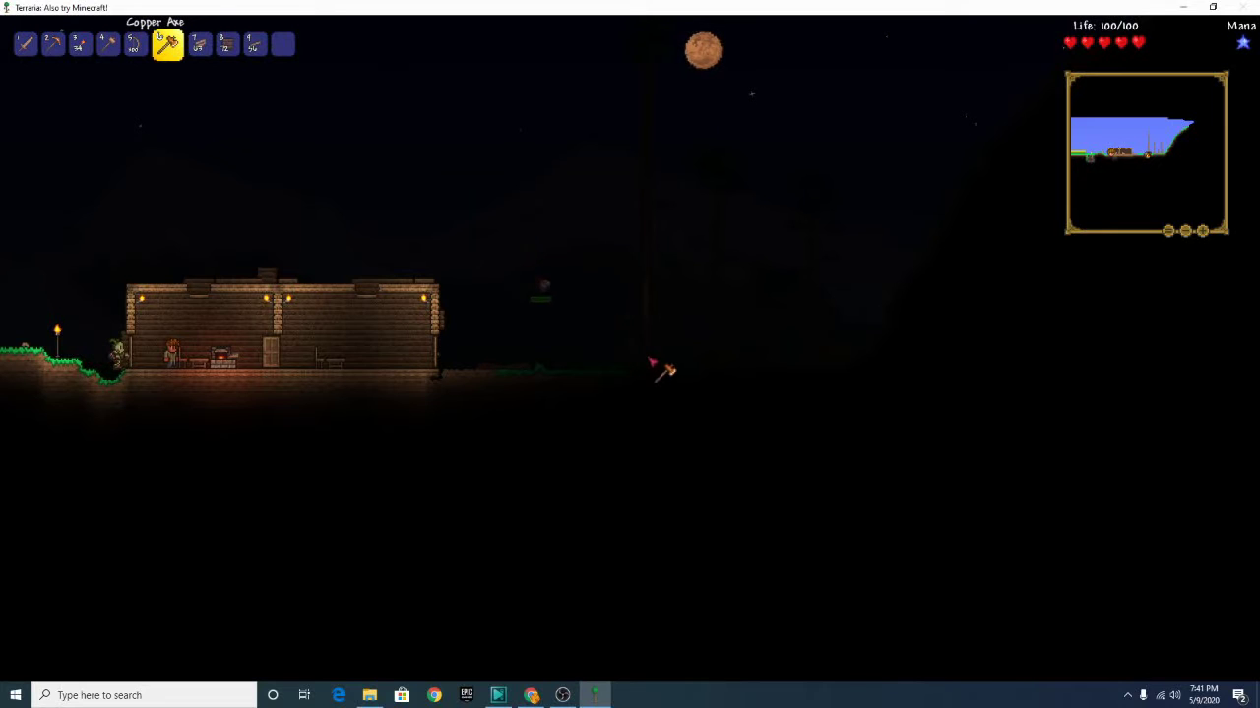
{"action": "key", "text": "1"}
{"action": "key", "text": "a"}
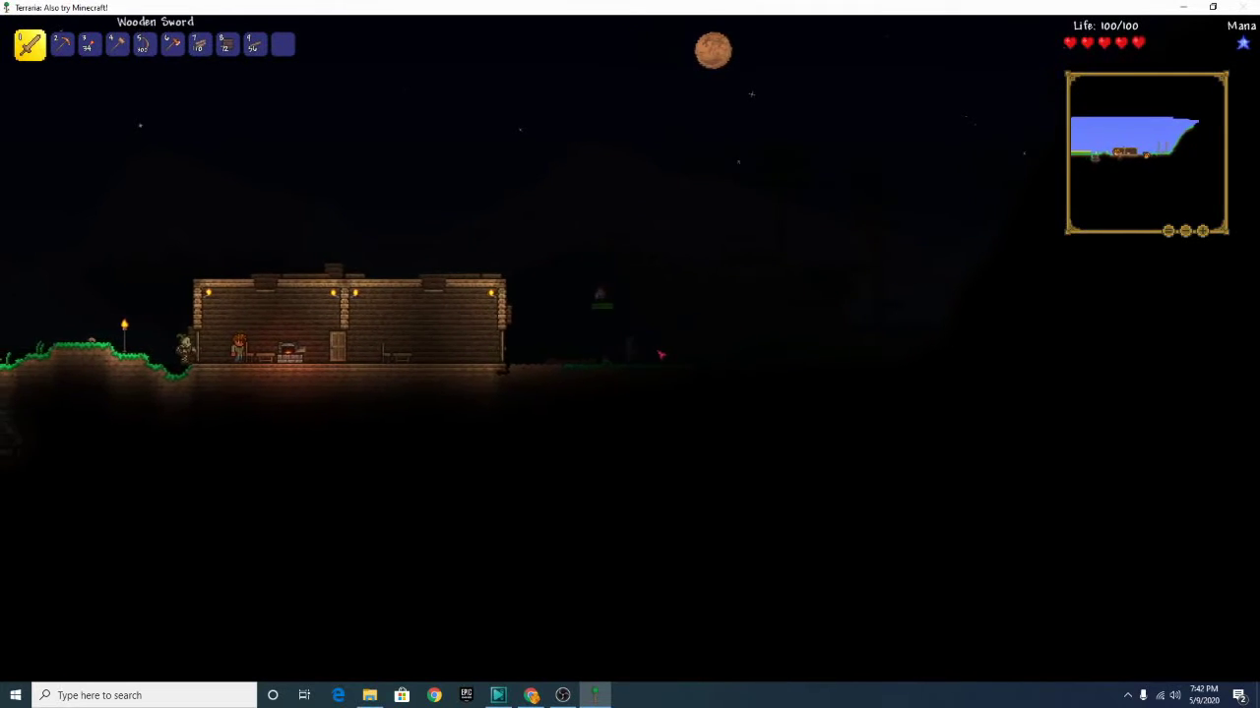
{"action": "left_click", "coordinate": [664, 355]}
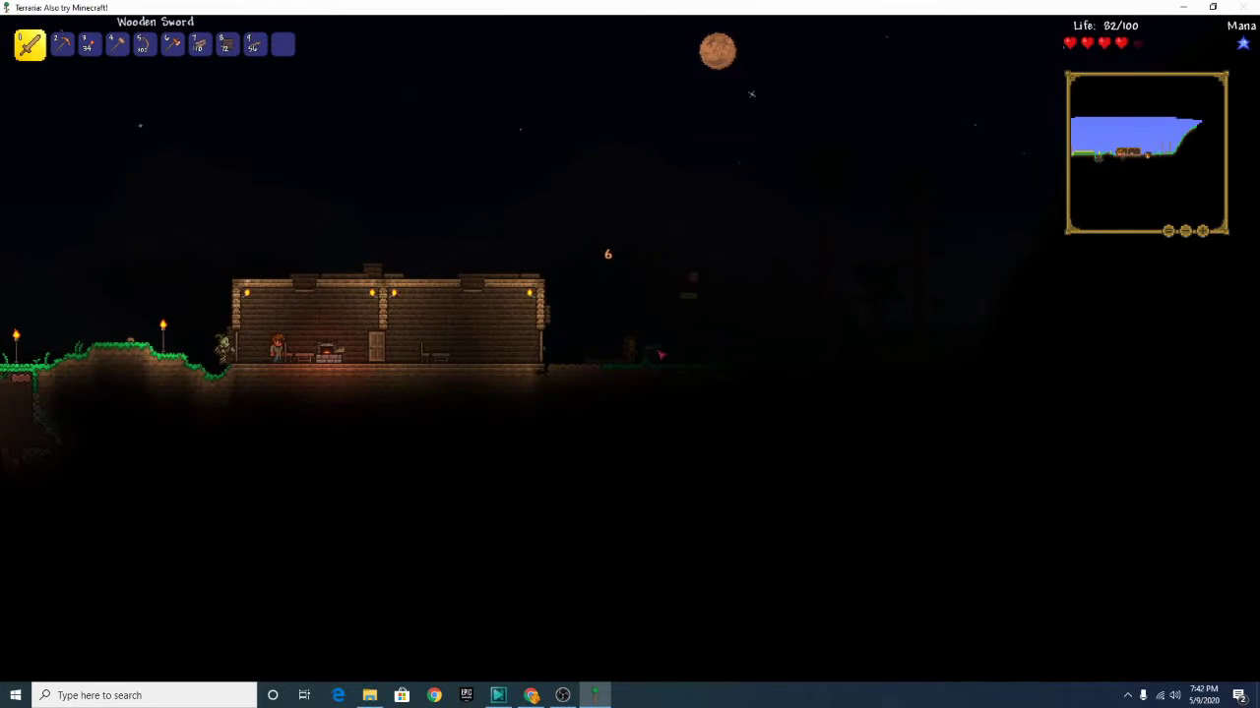
{"action": "key", "text": "2"}
{"action": "left_click", "coordinate": [664, 369]}
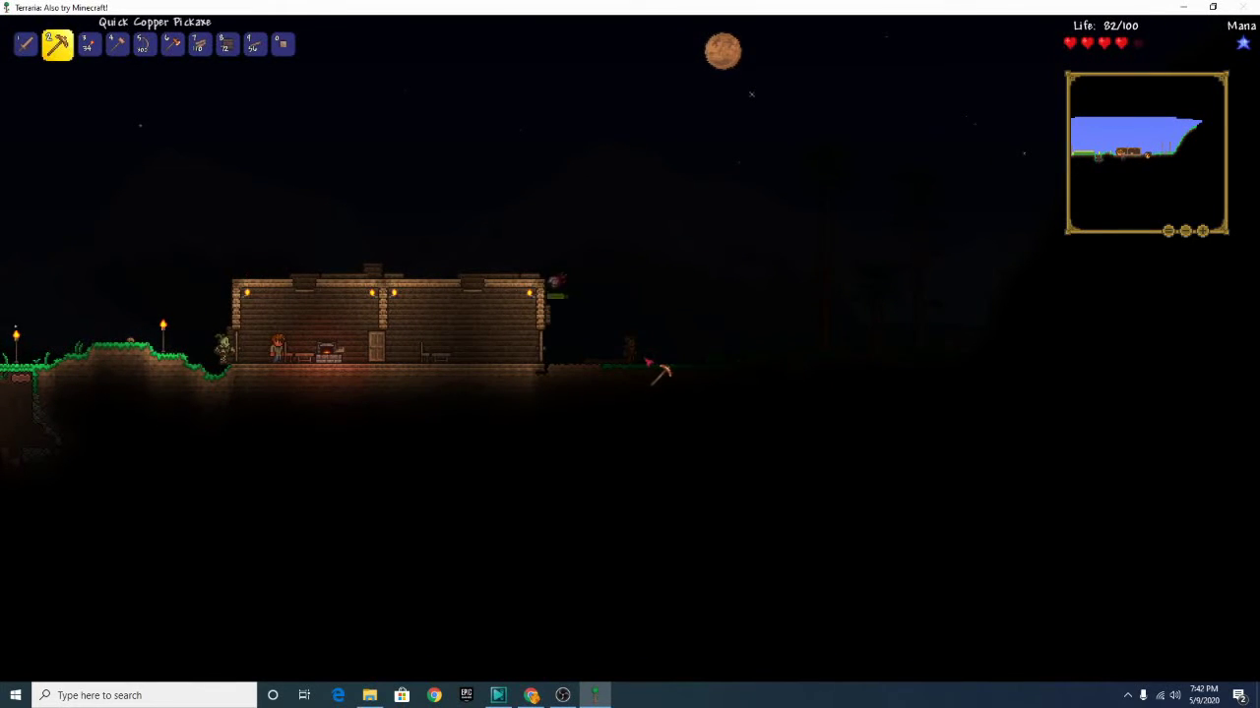
{"action": "key", "text": "1"}
{"action": "key", "text": "a"}
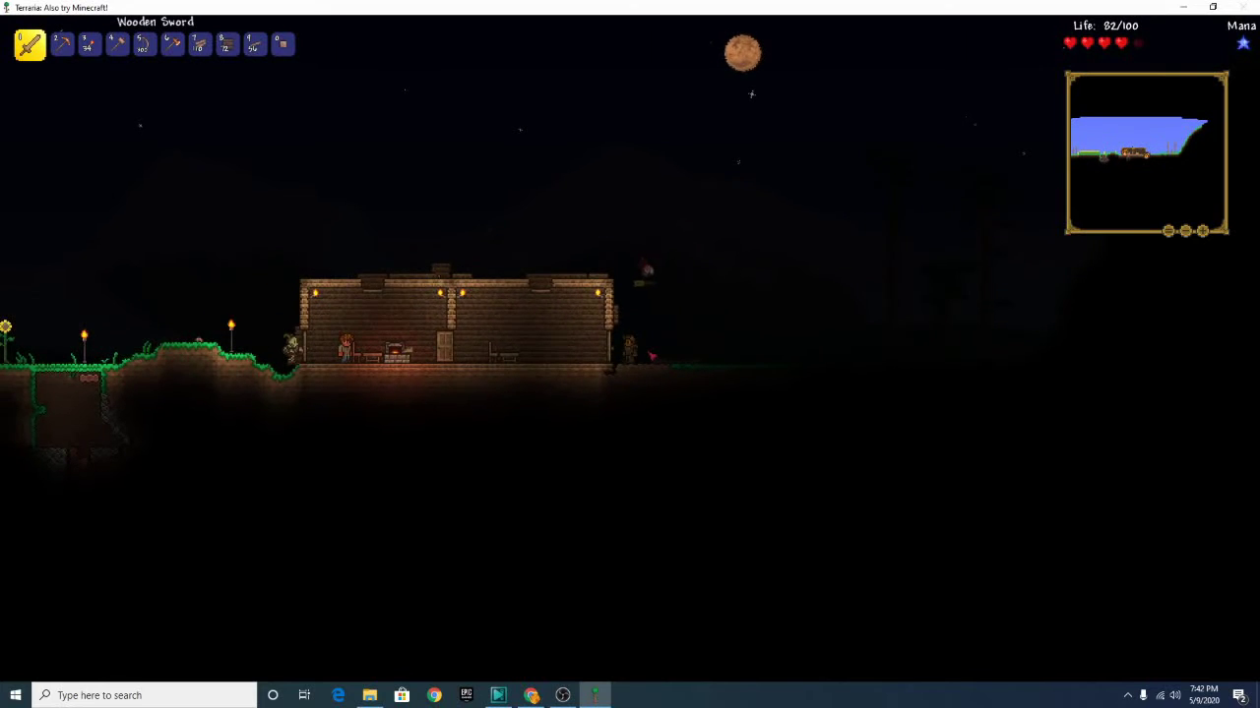
Jump onto the house roof and strike the flying enemy with the Wooden Sword
{"action": "key", "text": "d"}
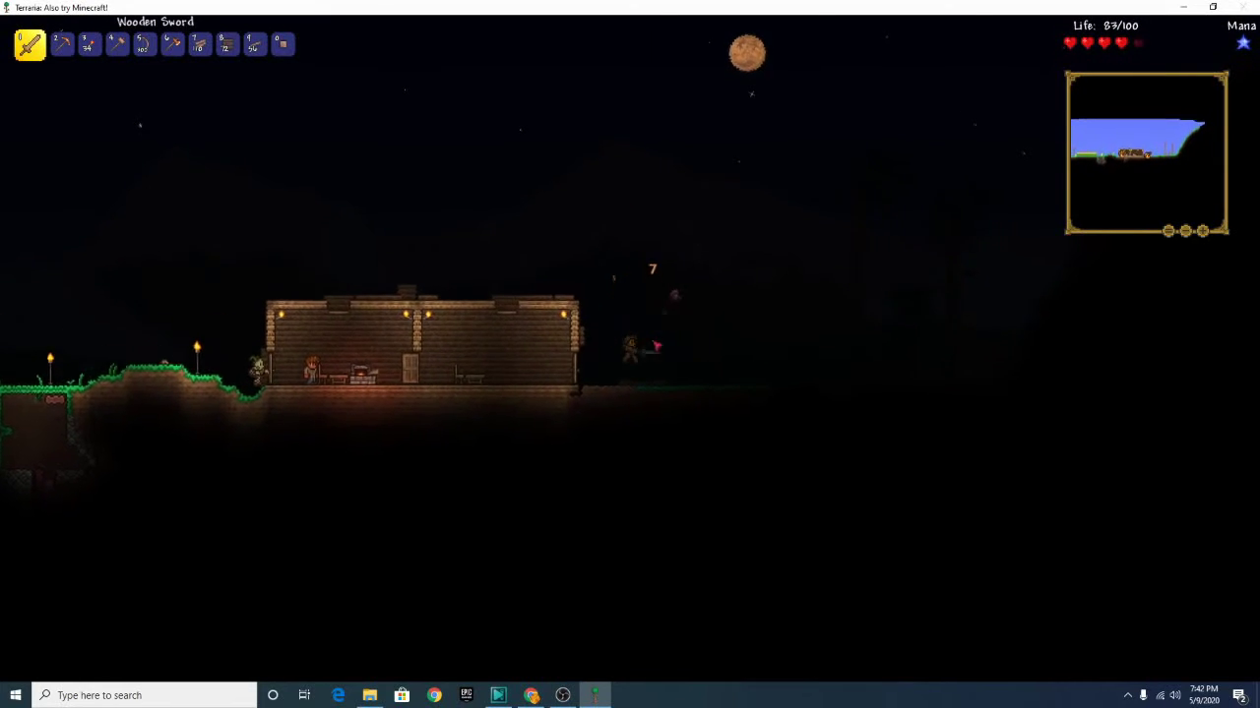
{"action": "key", "text": "space"}
{"action": "key", "text": "a"}
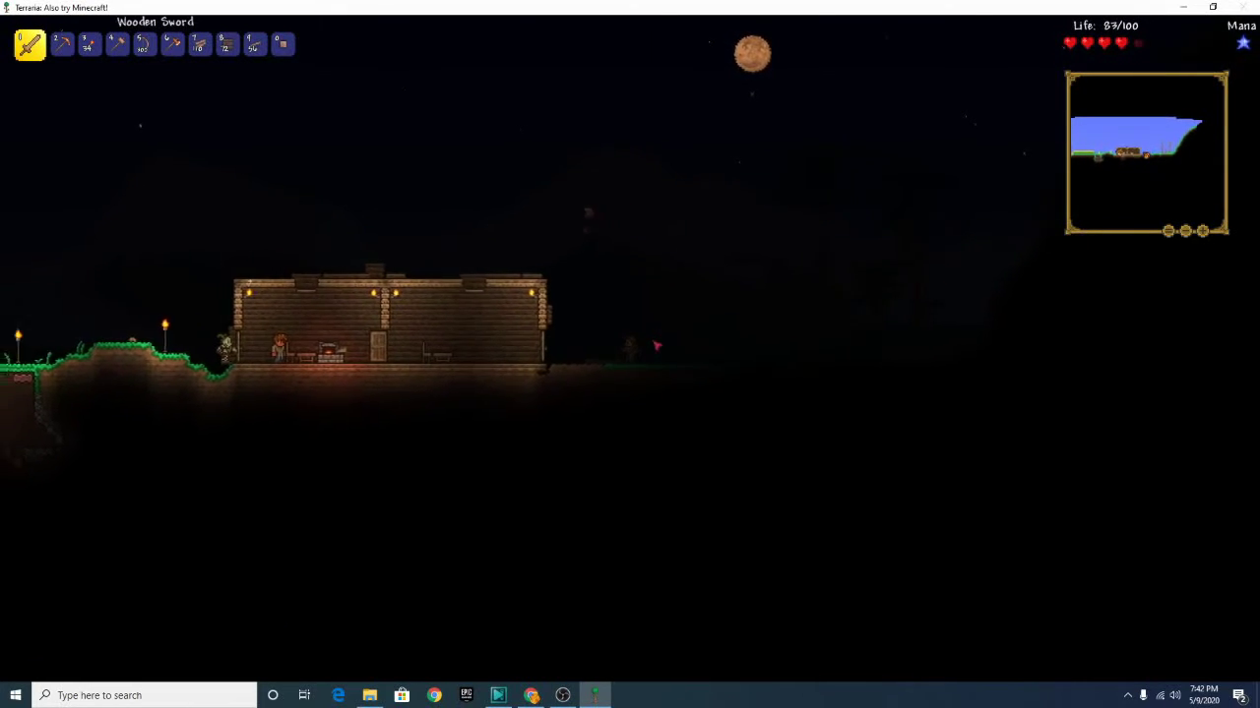
{"action": "left_click", "coordinate": [656, 344]}
{"action": "key", "text": "space"}
{"action": "left_click", "coordinate": [657, 345]}
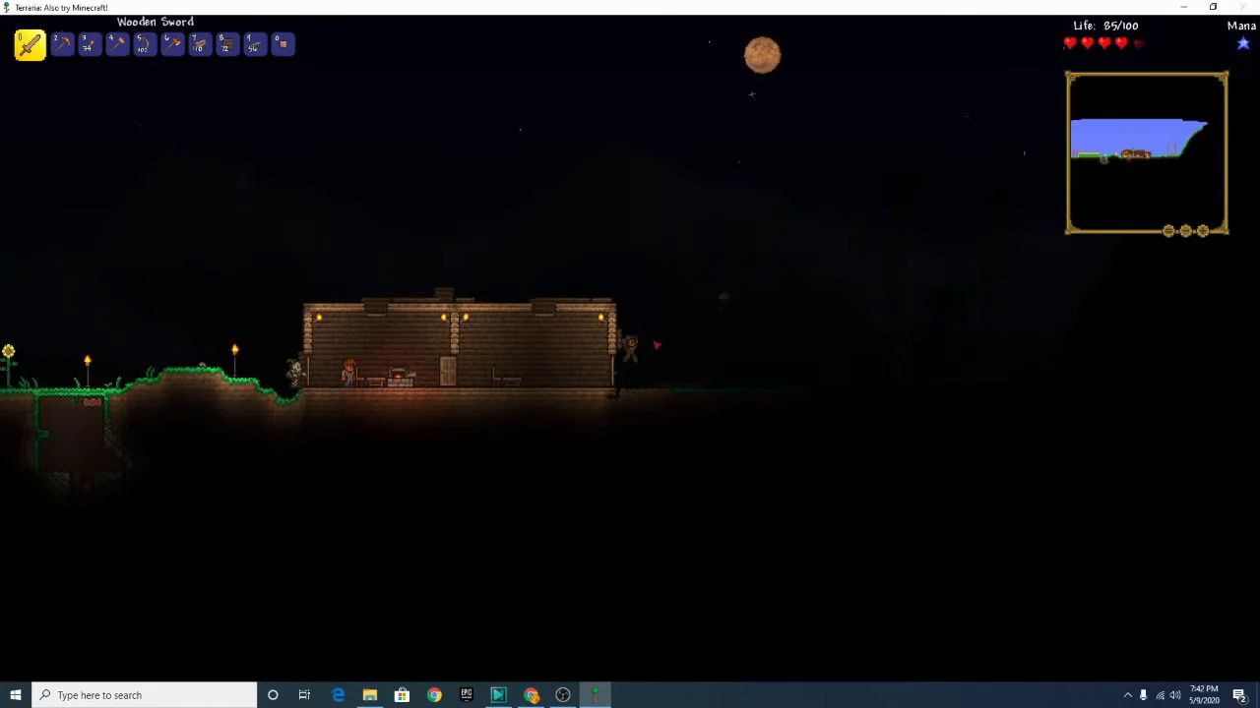
{"action": "left_click", "coordinate": [677, 350]}
{"action": "key", "text": "d"}
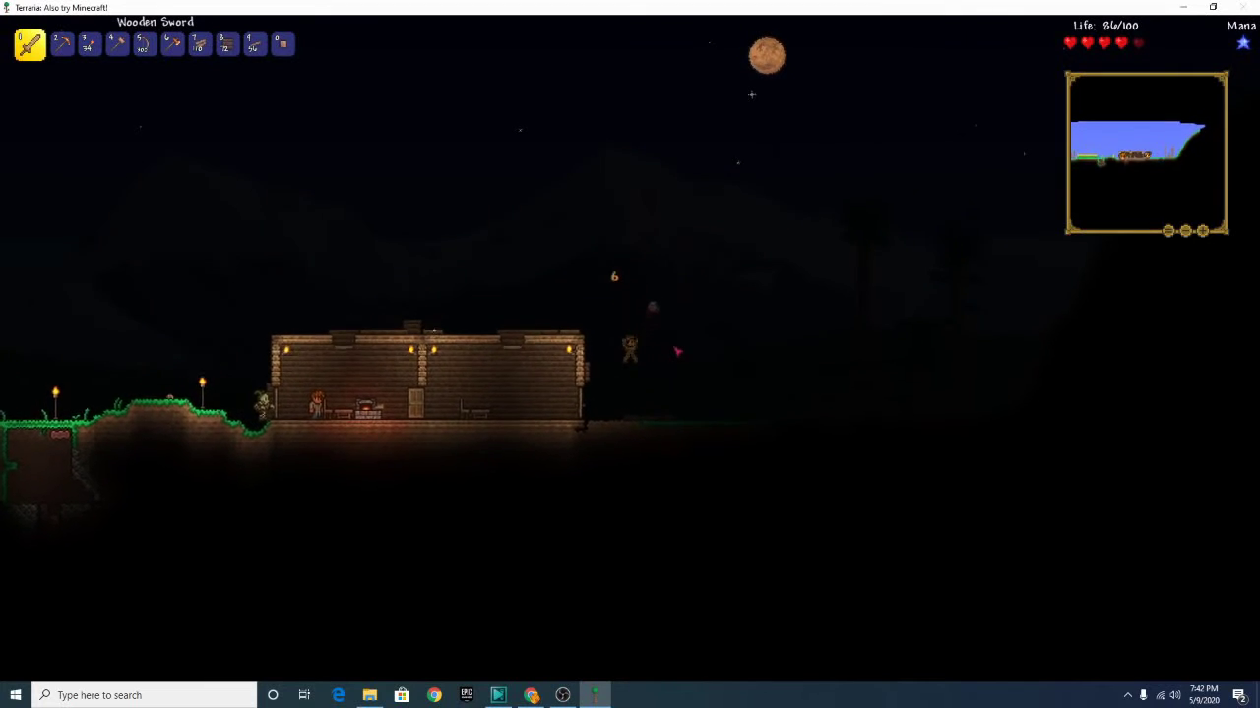
{"action": "key", "text": "a"}
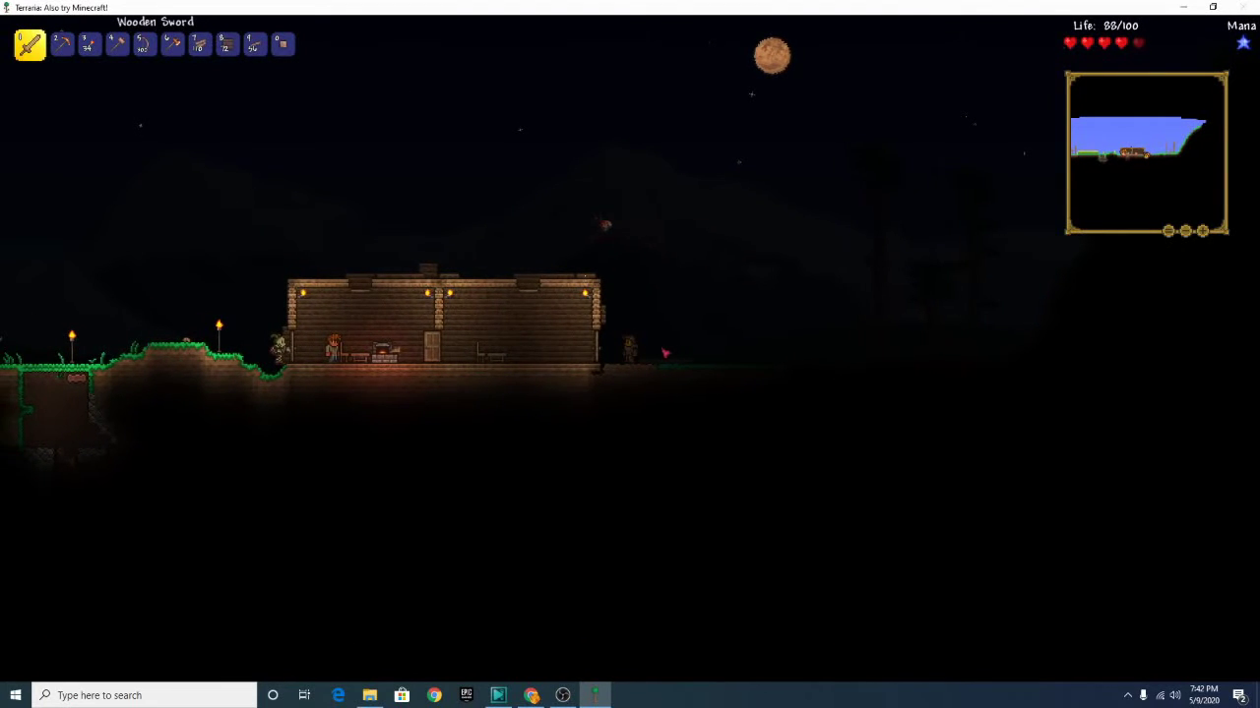
{"action": "key", "text": "d"}
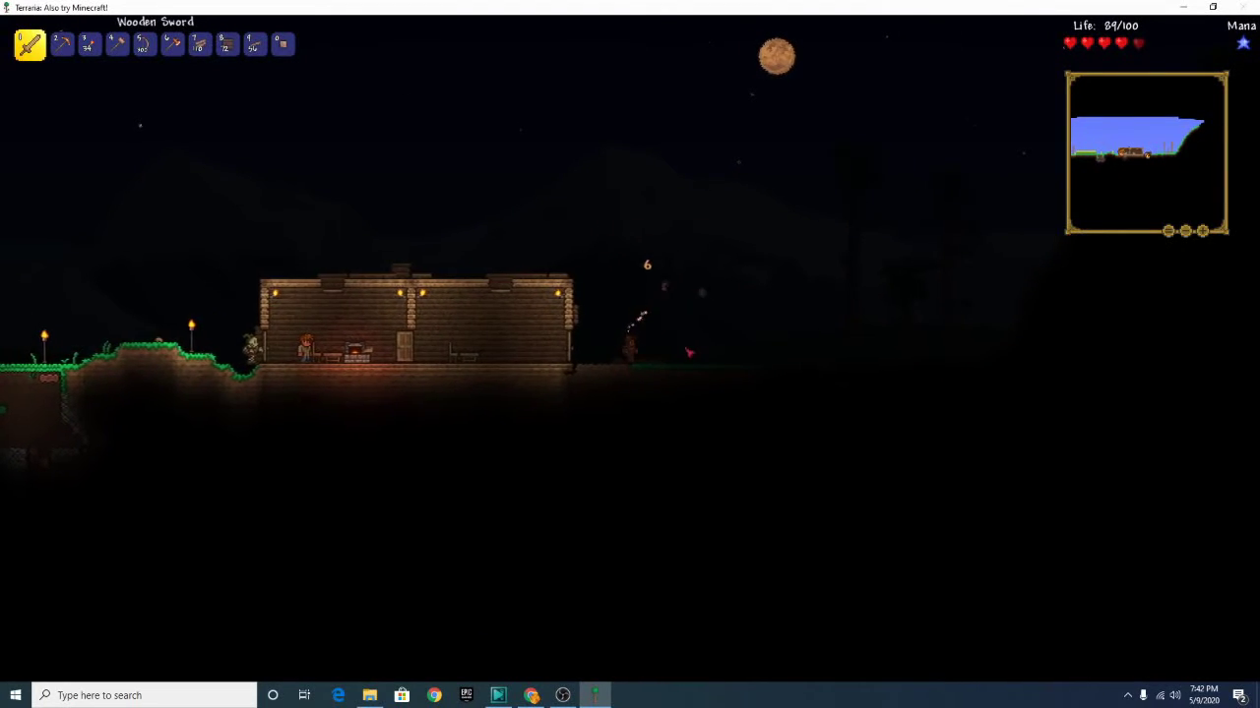
{"action": "key", "text": "a"}
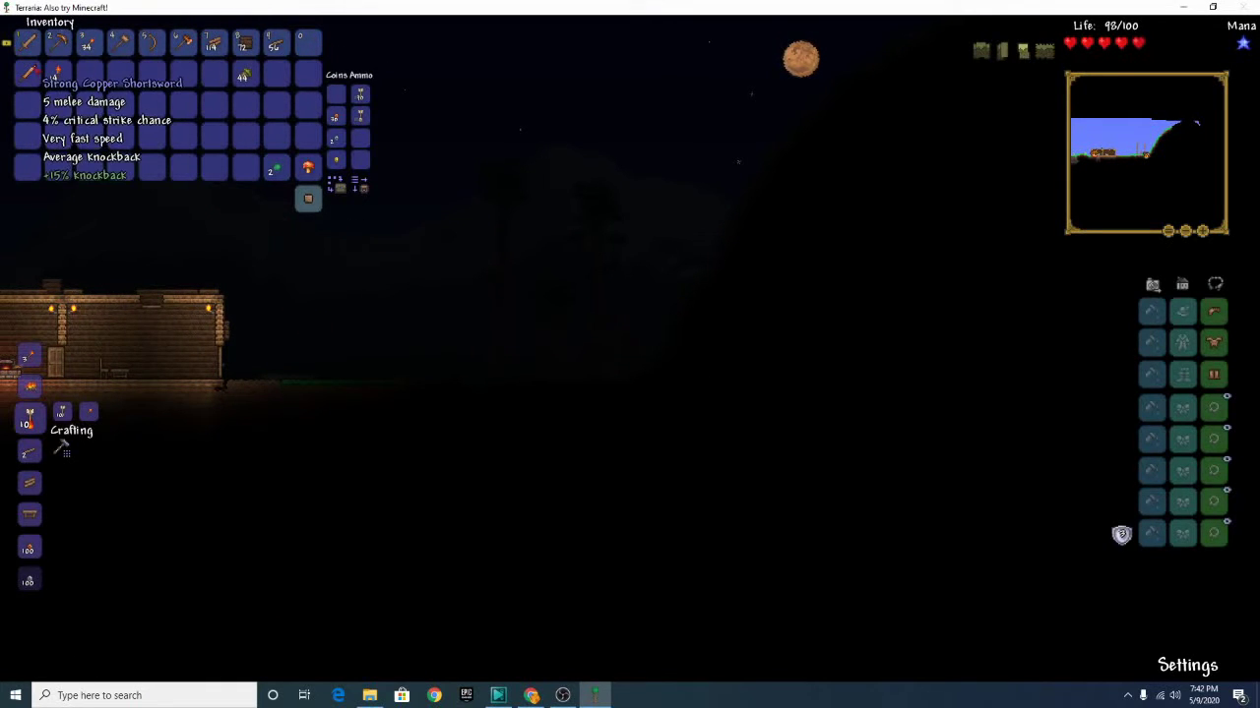
Close the inventory and place a tiki torch just right of the house
{"action": "key", "text": "Escape"}
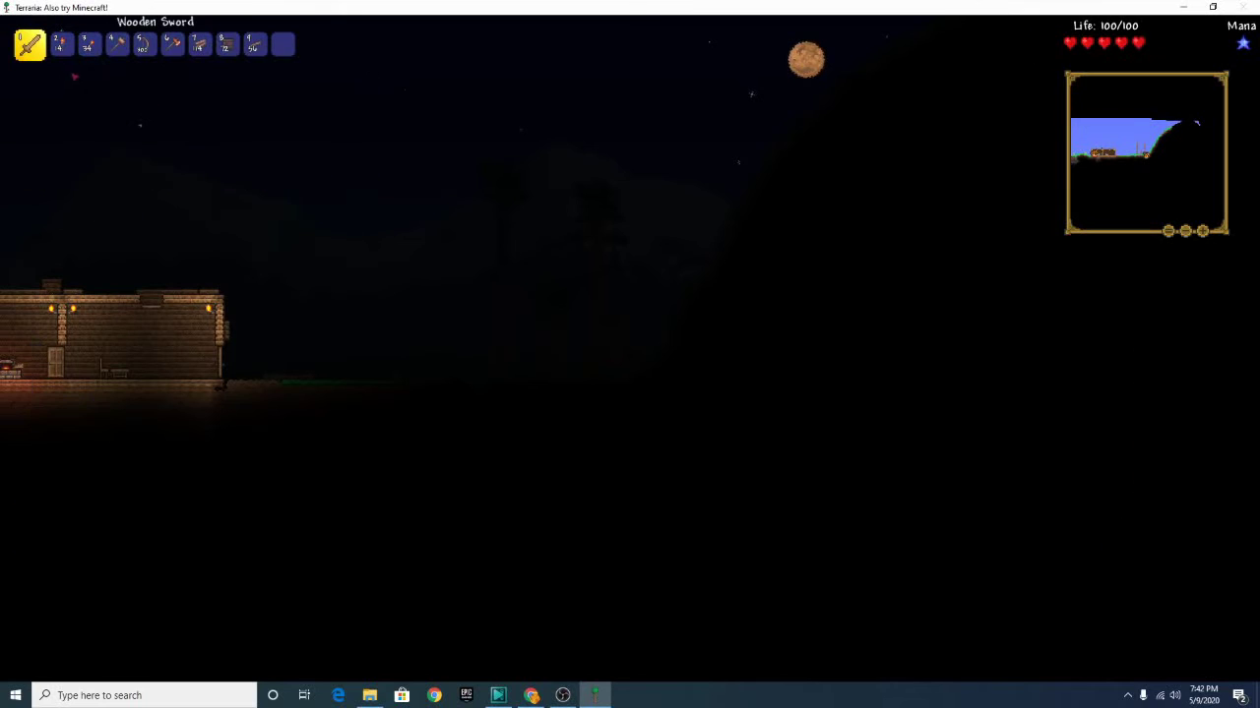
{"action": "key", "text": "a"}
{"action": "key", "text": "2"}
{"action": "key", "text": "a"}
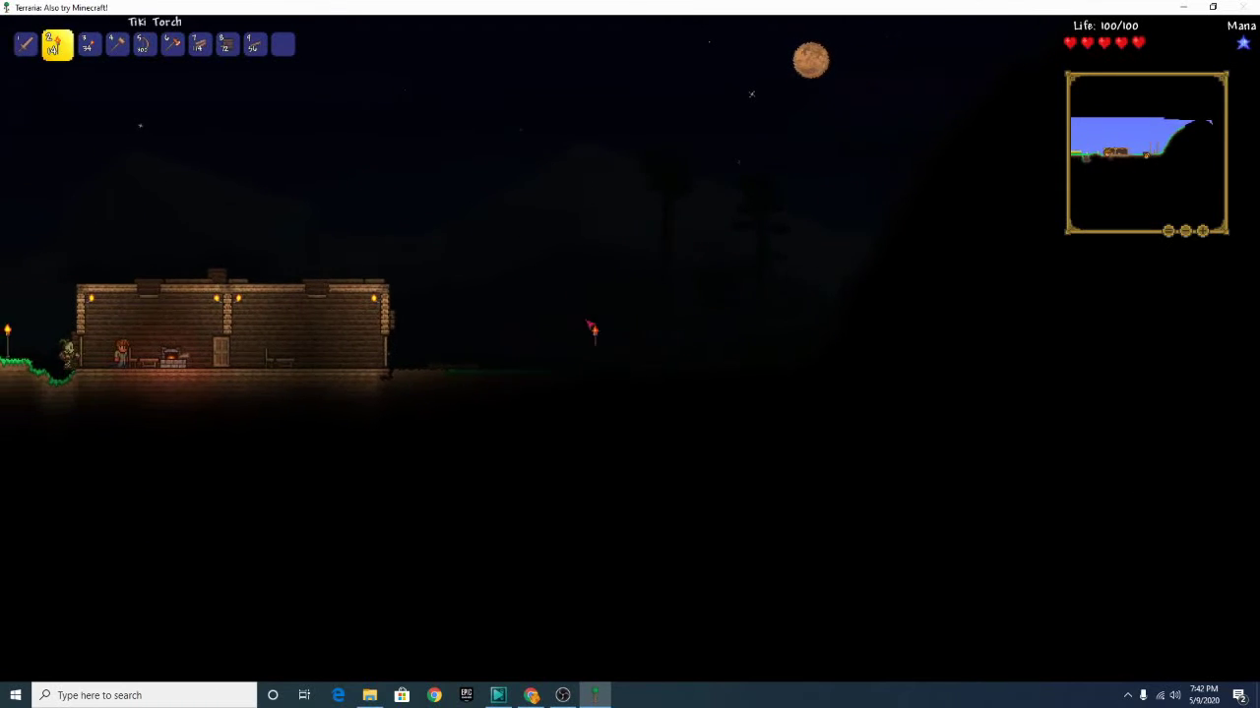
{"action": "left_click", "coordinate": [610, 369]}
Place a second tiki torch farther east beside the tall trees
{"action": "key", "text": "a"}
{"action": "key", "text": "d"}
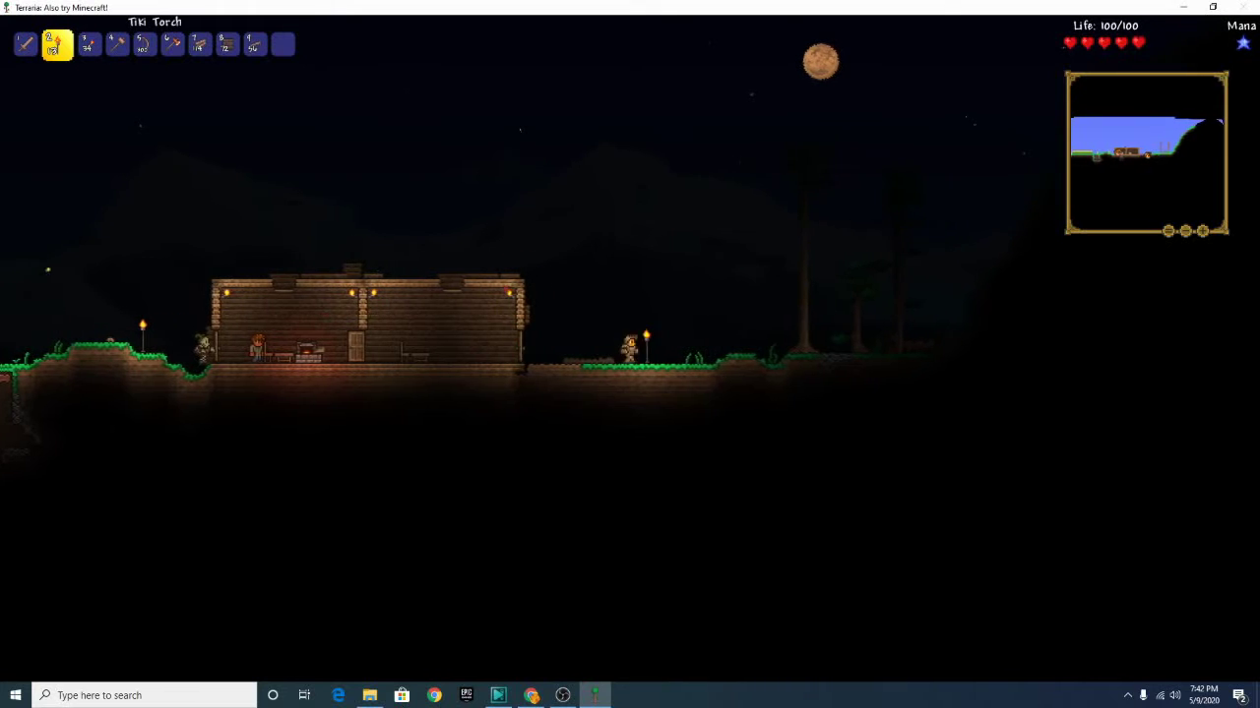
{"action": "key", "text": "d"}
{"action": "left_click", "coordinate": [689, 339]}
Pick up the copper pickaxe in the inventory and switch back to the Wooden Sword
{"action": "key", "text": "d"}
{"action": "key", "text": "d"}
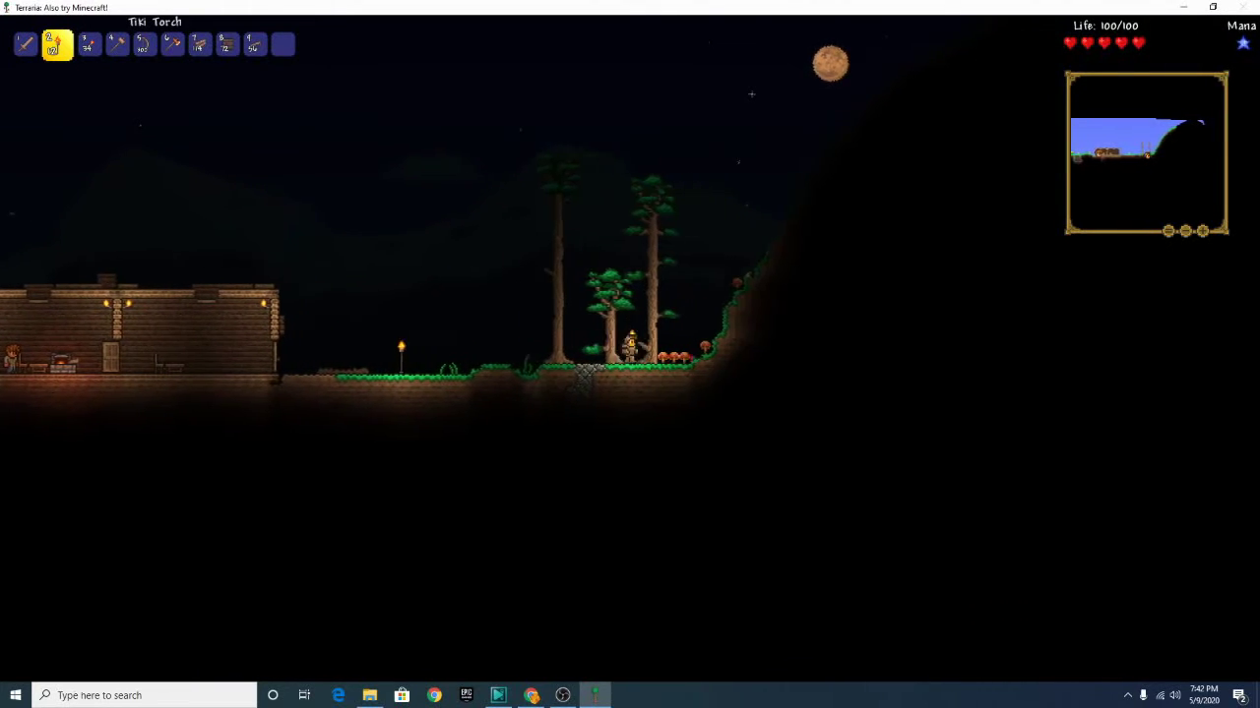
{"action": "key", "text": "1"}
{"action": "key", "text": "Escape"}
{"action": "left_click", "coordinate": [57, 72]}
{"action": "key", "text": "Escape"}
With the Copper Pickaxe in hand, walk right up the dark hillside and over its top
{"action": "key", "text": "d"}
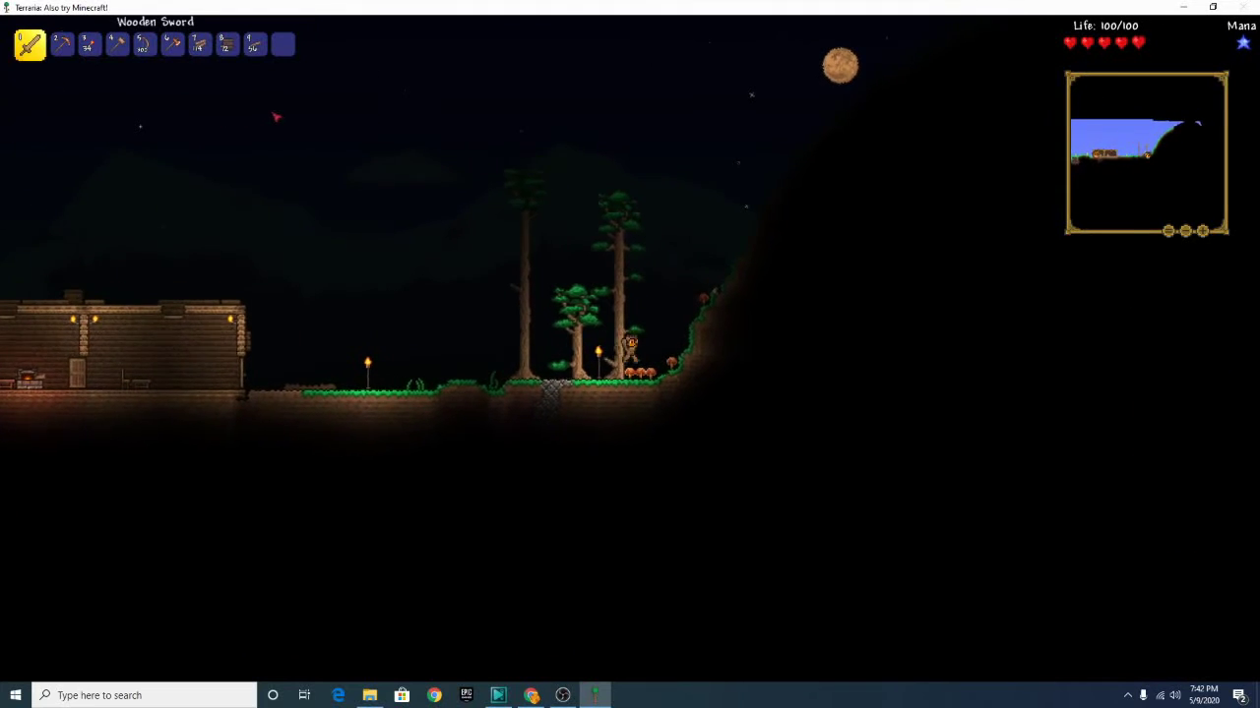
{"action": "key", "text": "d"}
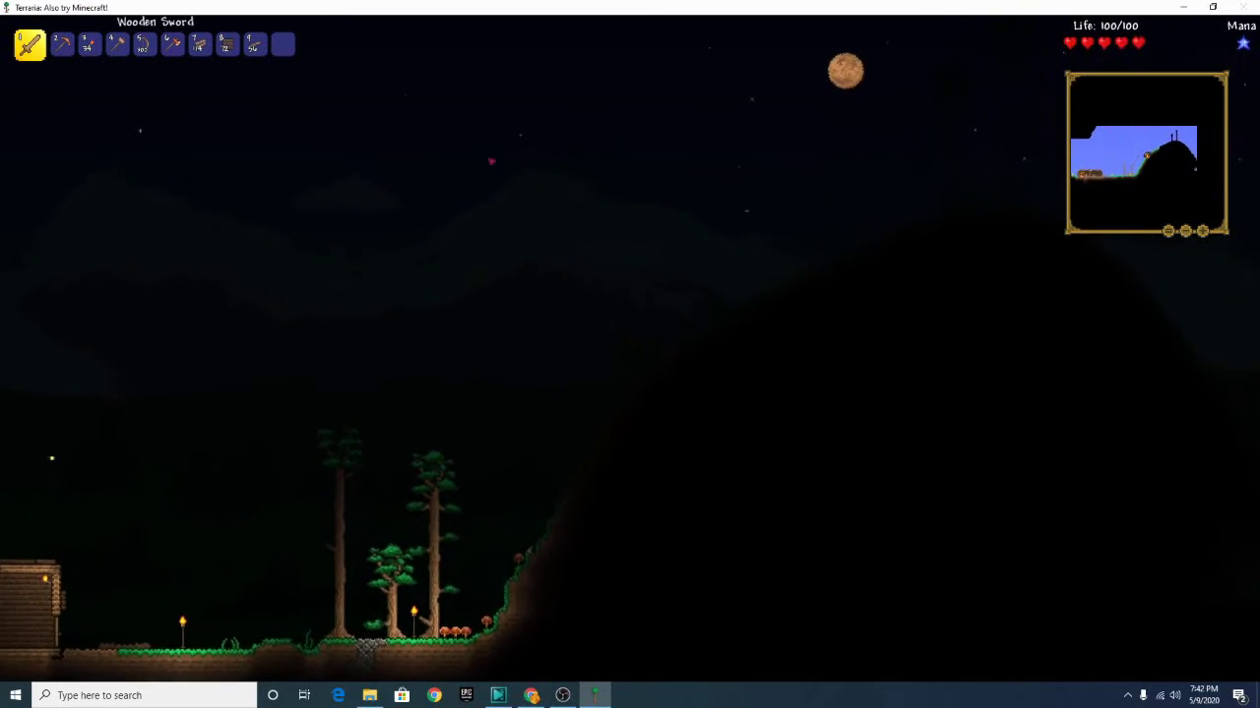
{"action": "key", "text": "2"}
{"action": "key", "text": "d"}
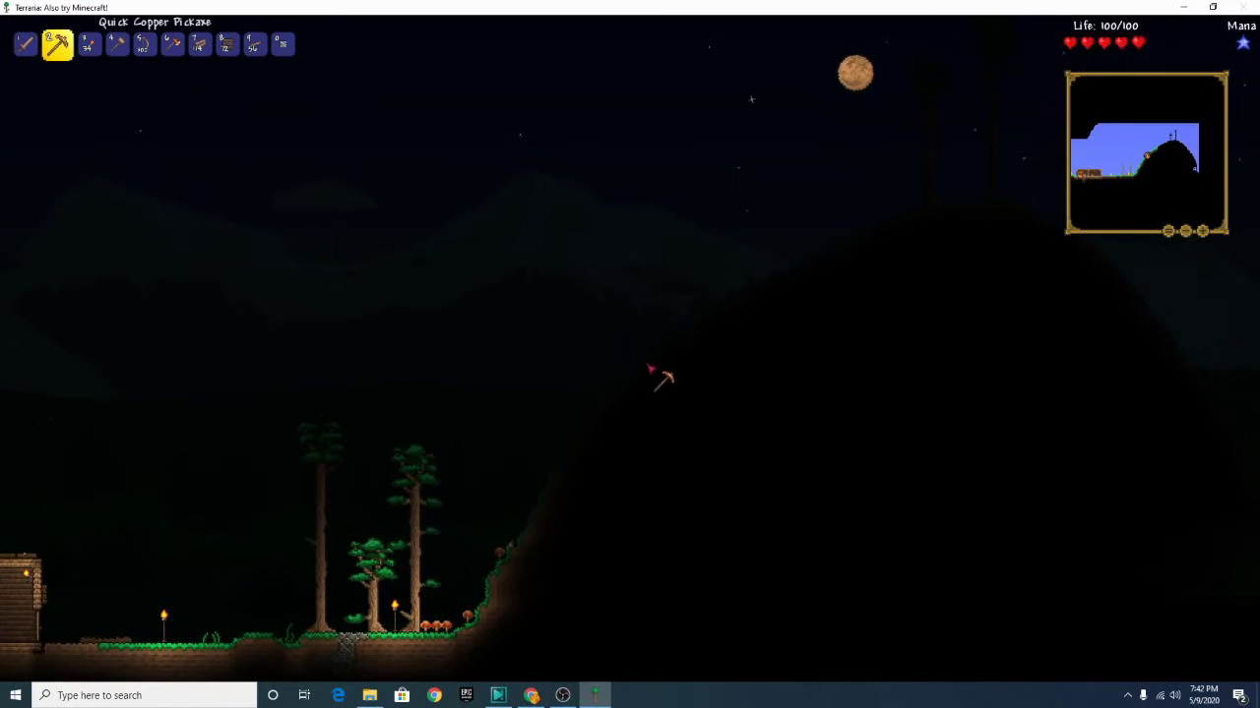
{"action": "key", "text": "d"}
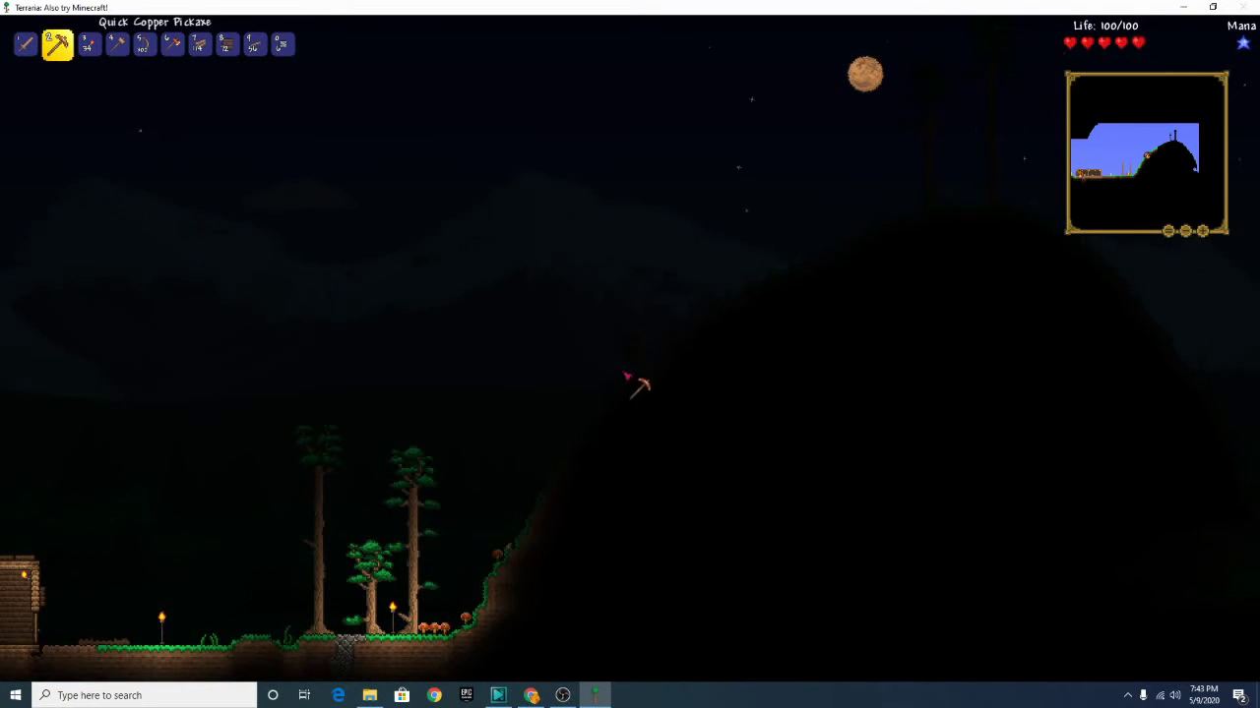
{"action": "key", "text": "d"}
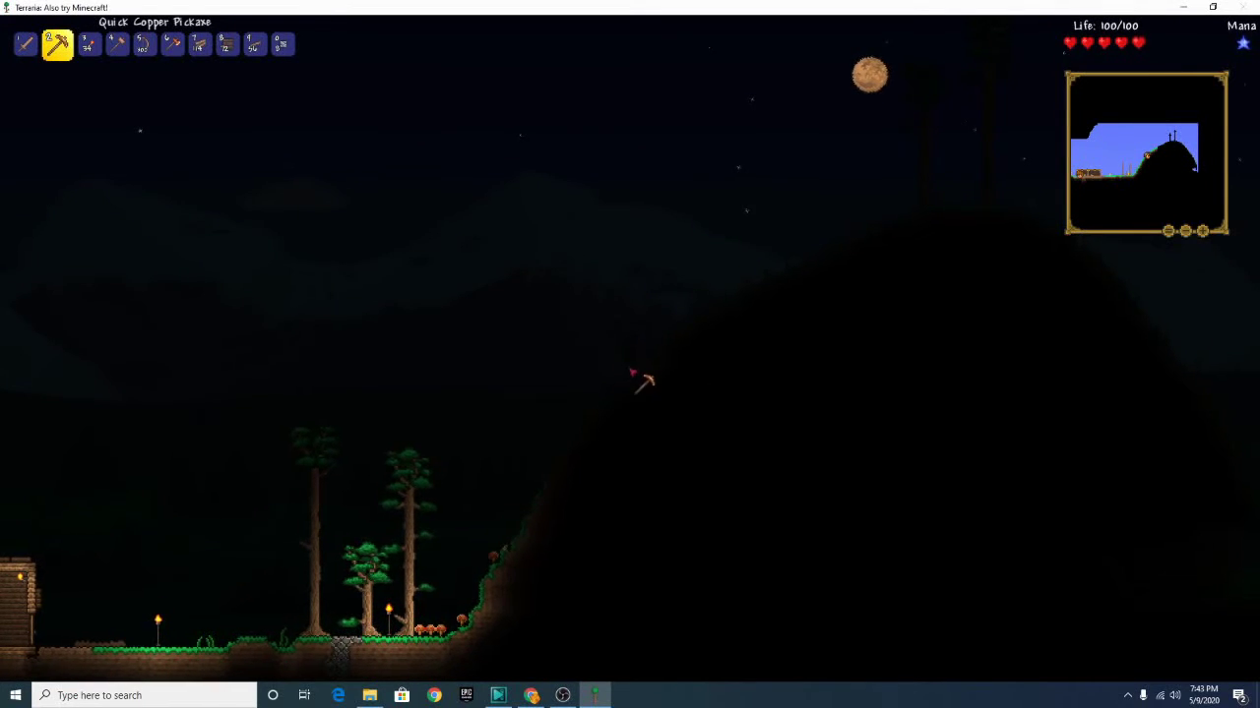
{"action": "key", "text": "d"}
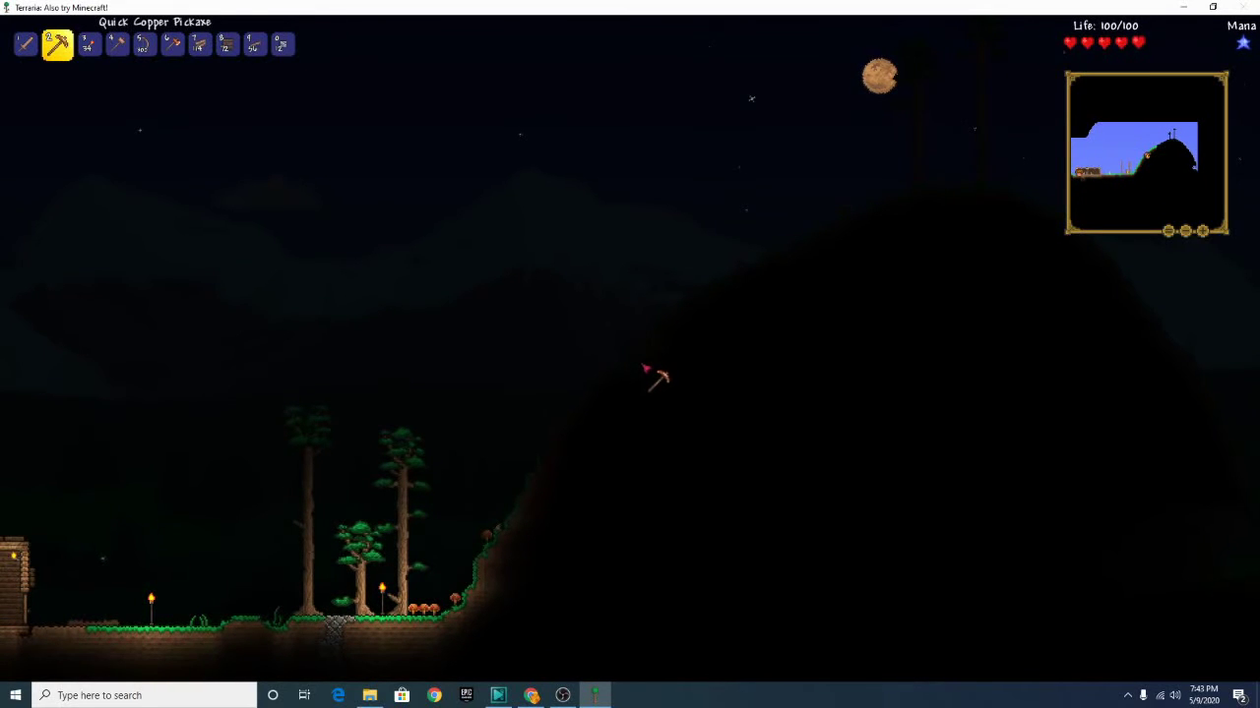
{"action": "key", "text": "d"}
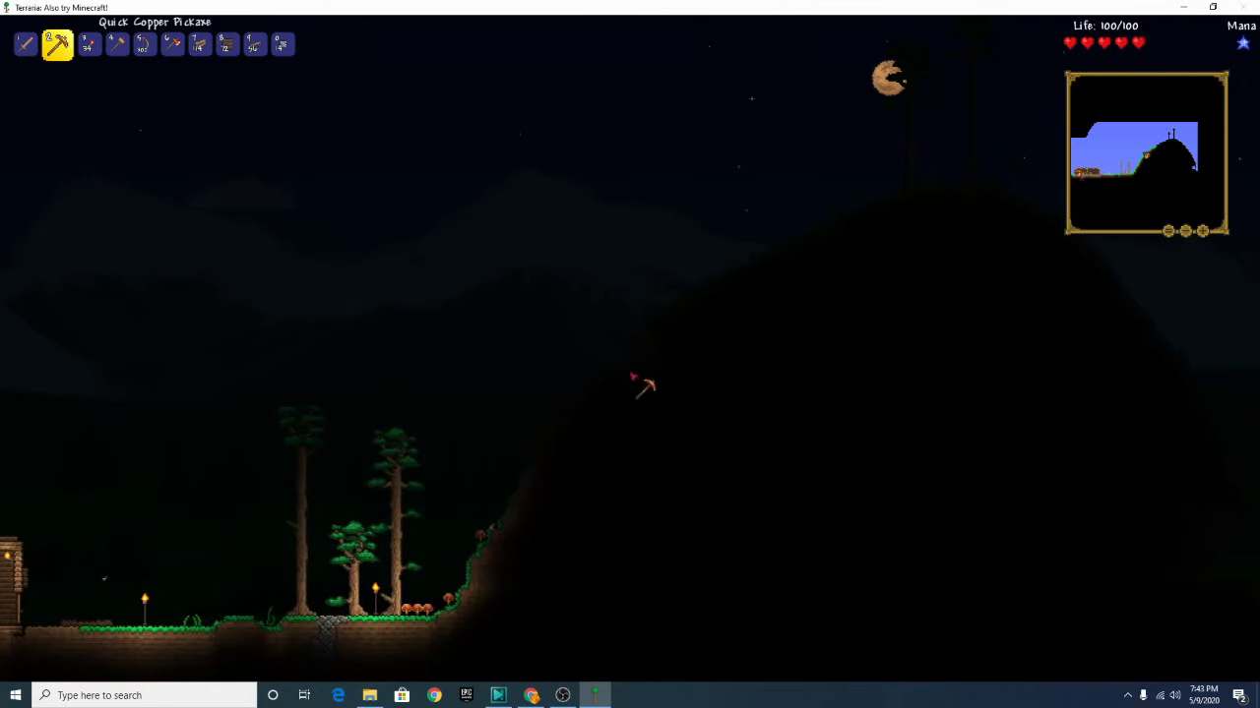
{"action": "key", "text": "d"}
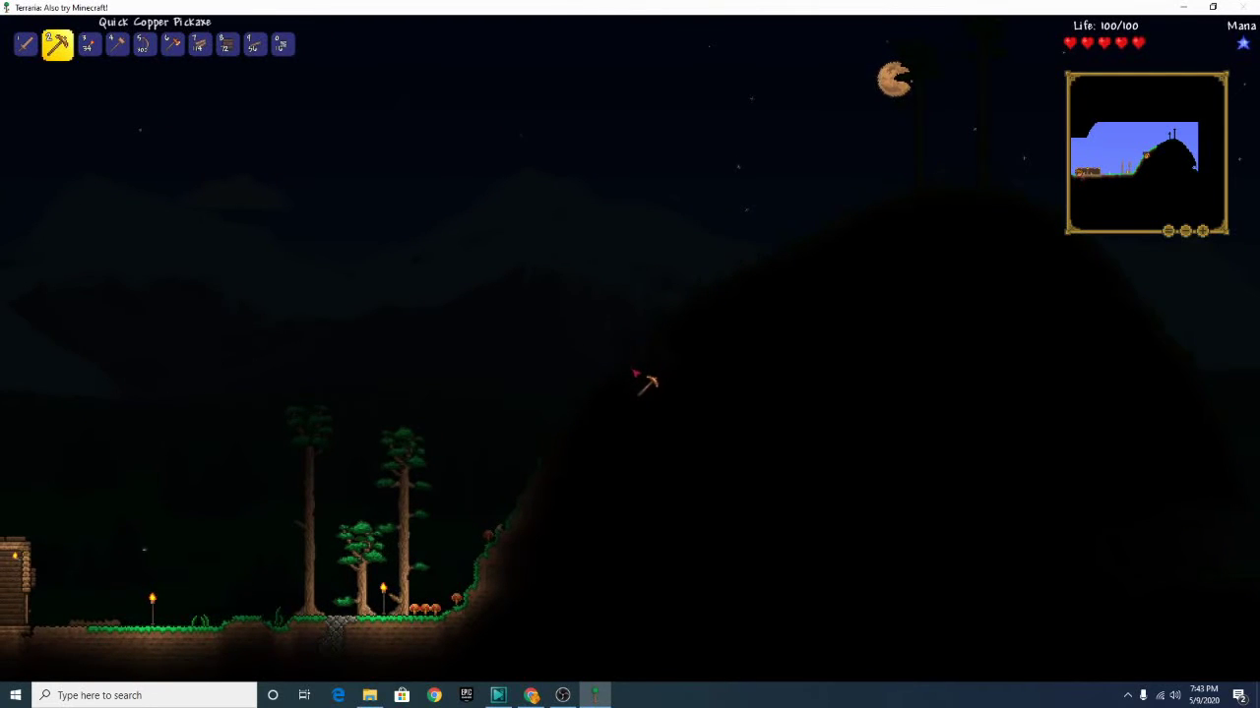
{"action": "key", "text": "d"}
{"action": "key", "text": "d"}
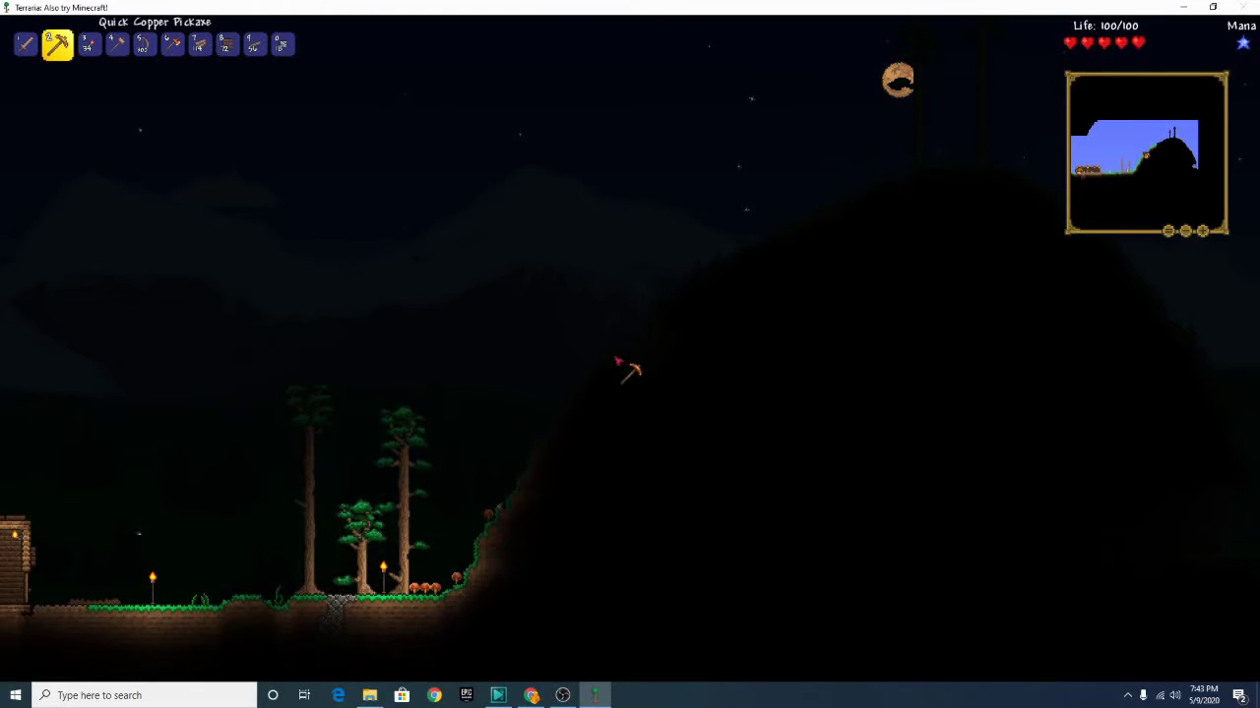
{"action": "key", "text": "d"}
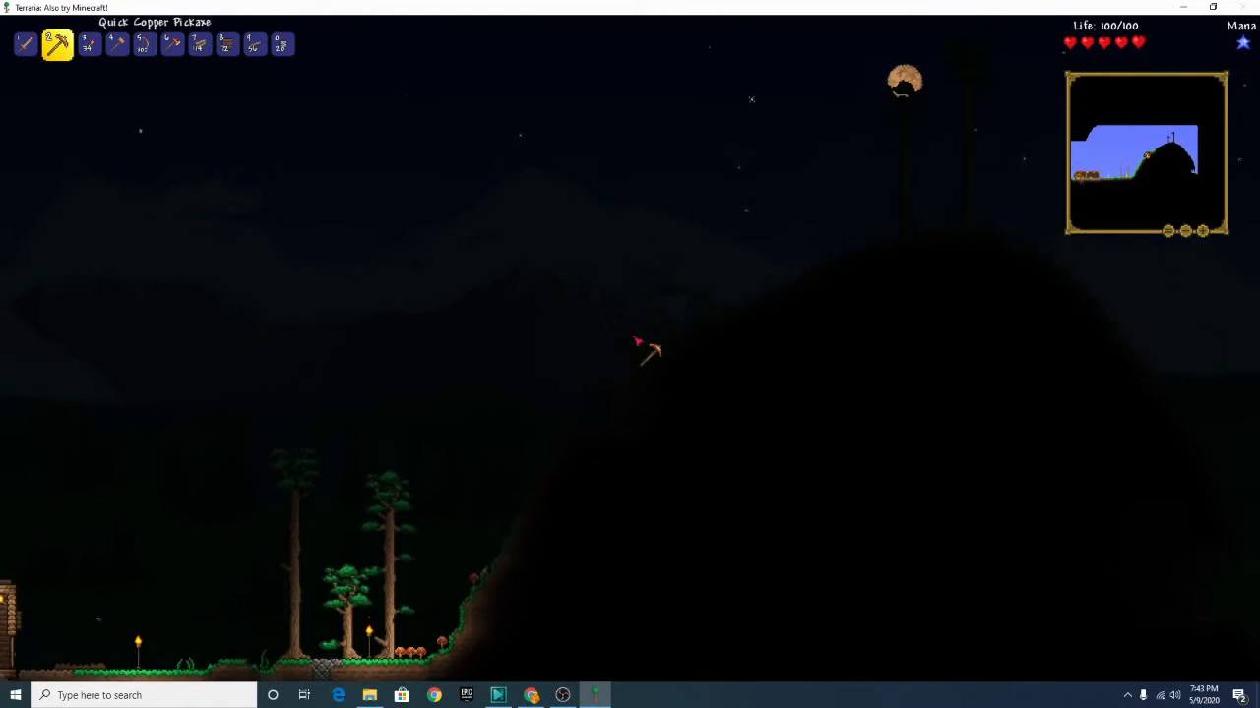
{"action": "key", "text": "d"}
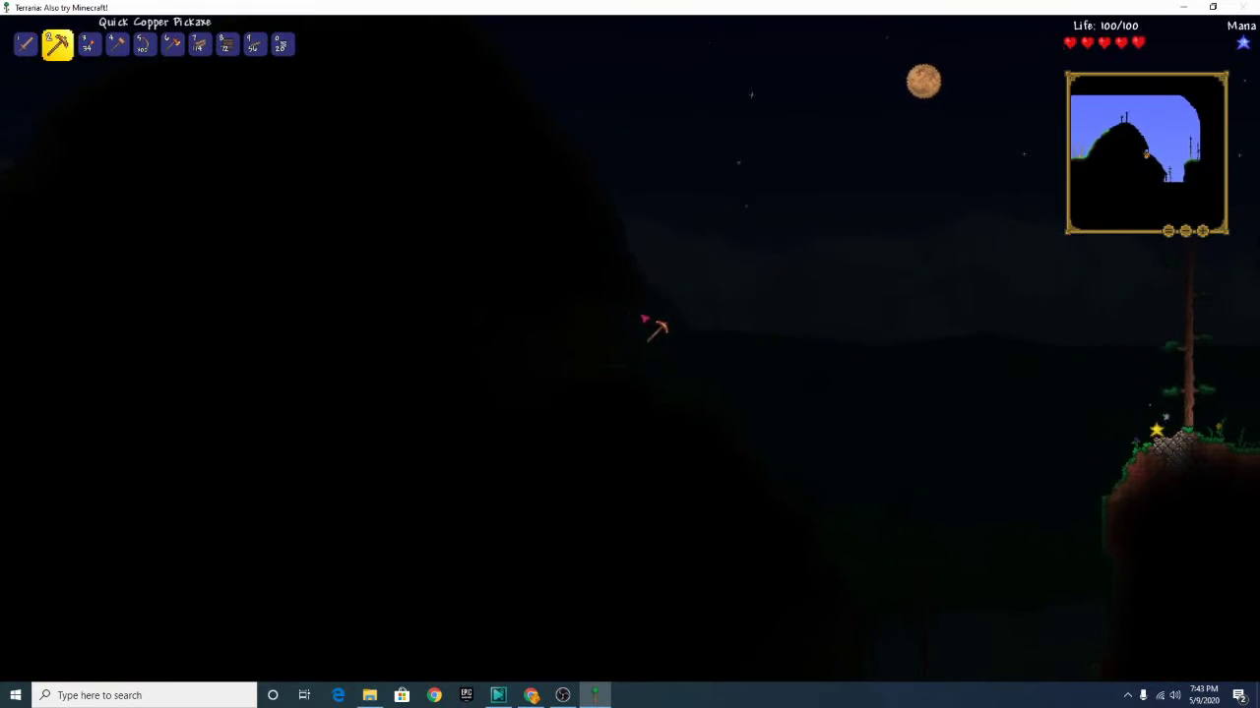
With a torch selected, jump the gap between the cliffs, then ready the Wooden Sword
{"action": "key", "text": "4"}
{"action": "key", "text": "3"}
{"action": "key", "text": "d"}
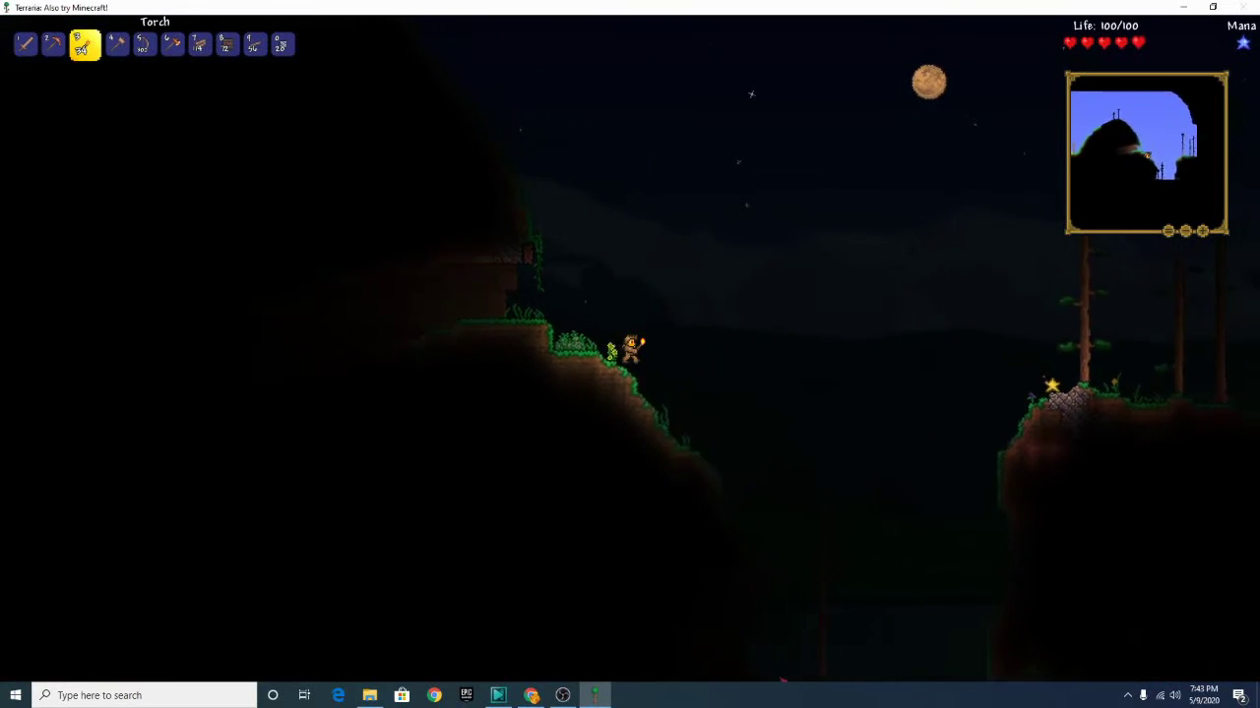
{"action": "key", "text": "space"}
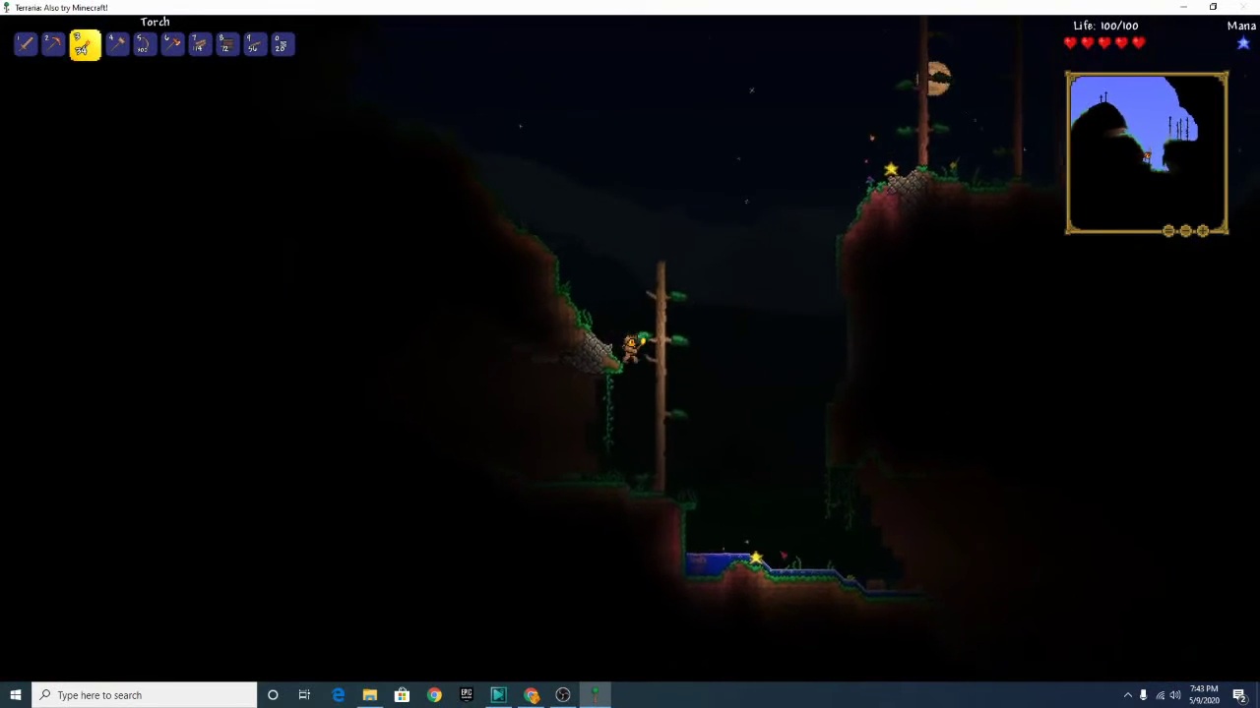
{"action": "key", "text": "1"}
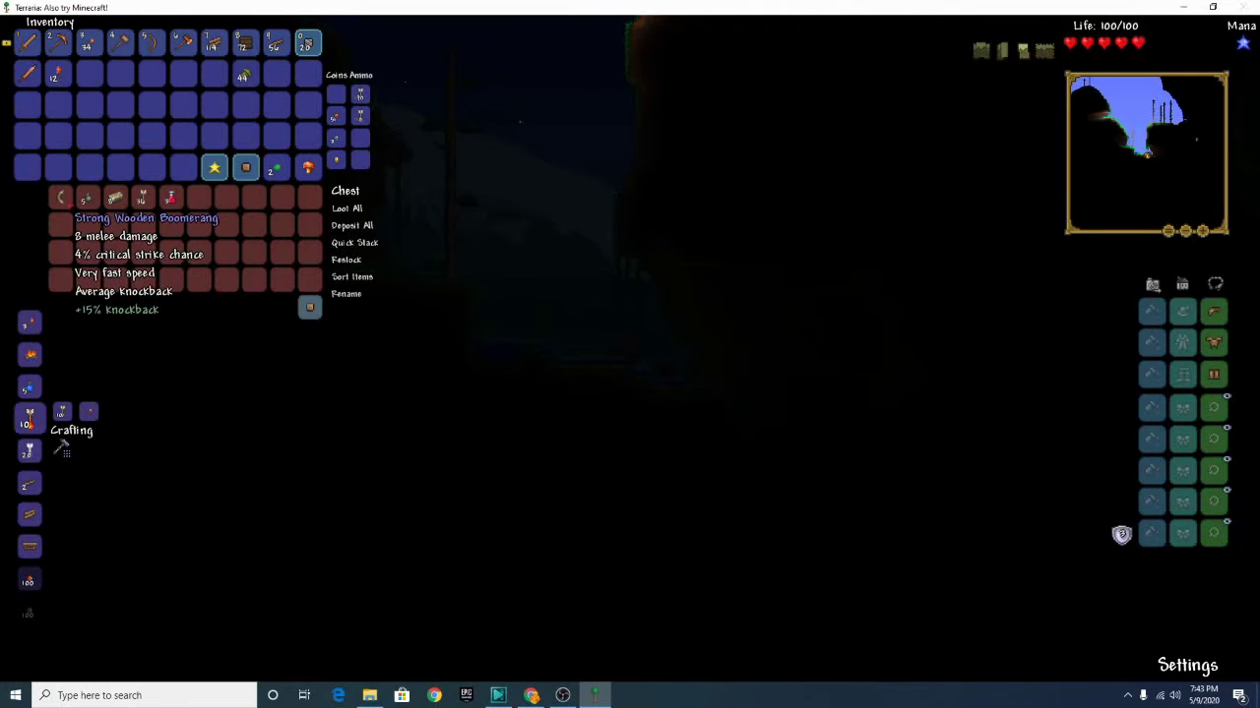
Take the boomerang, stack of five, Wooden Arrows (to ammo slot) and Lesser Healing Potion
{"action": "left_click", "coordinate": [60, 197], "text": "shift"}
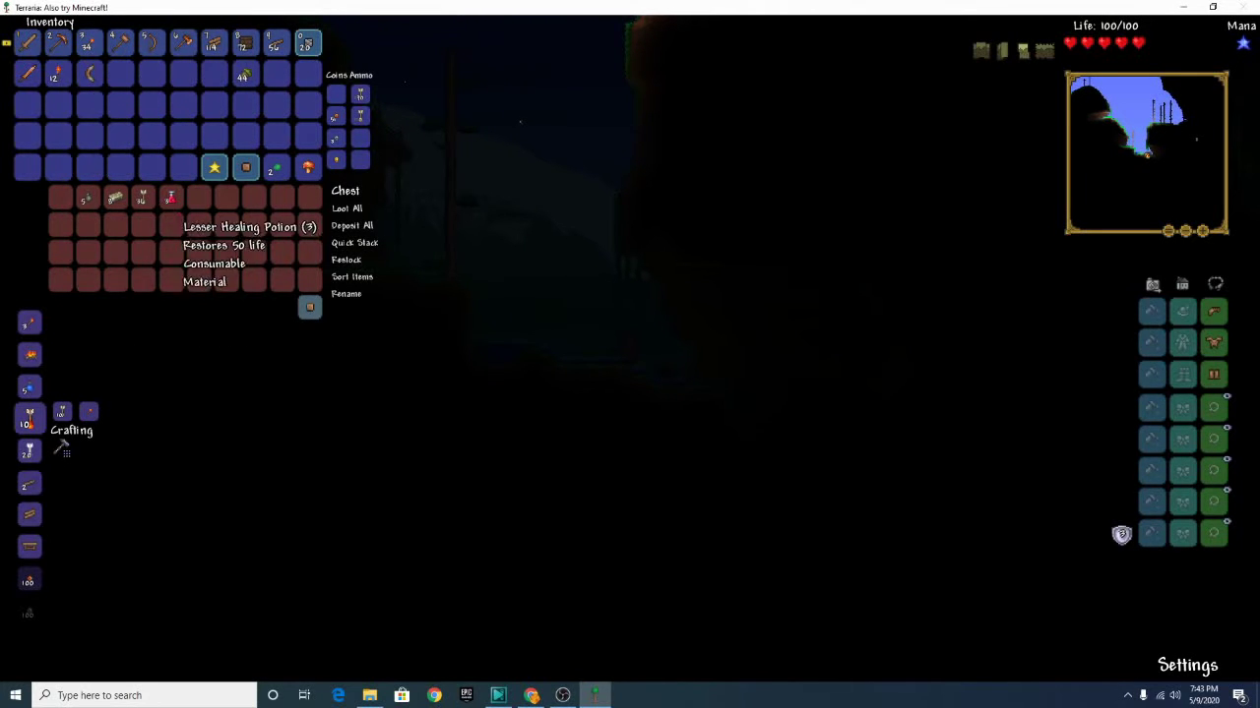
{"action": "left_click", "coordinate": [83, 199]}
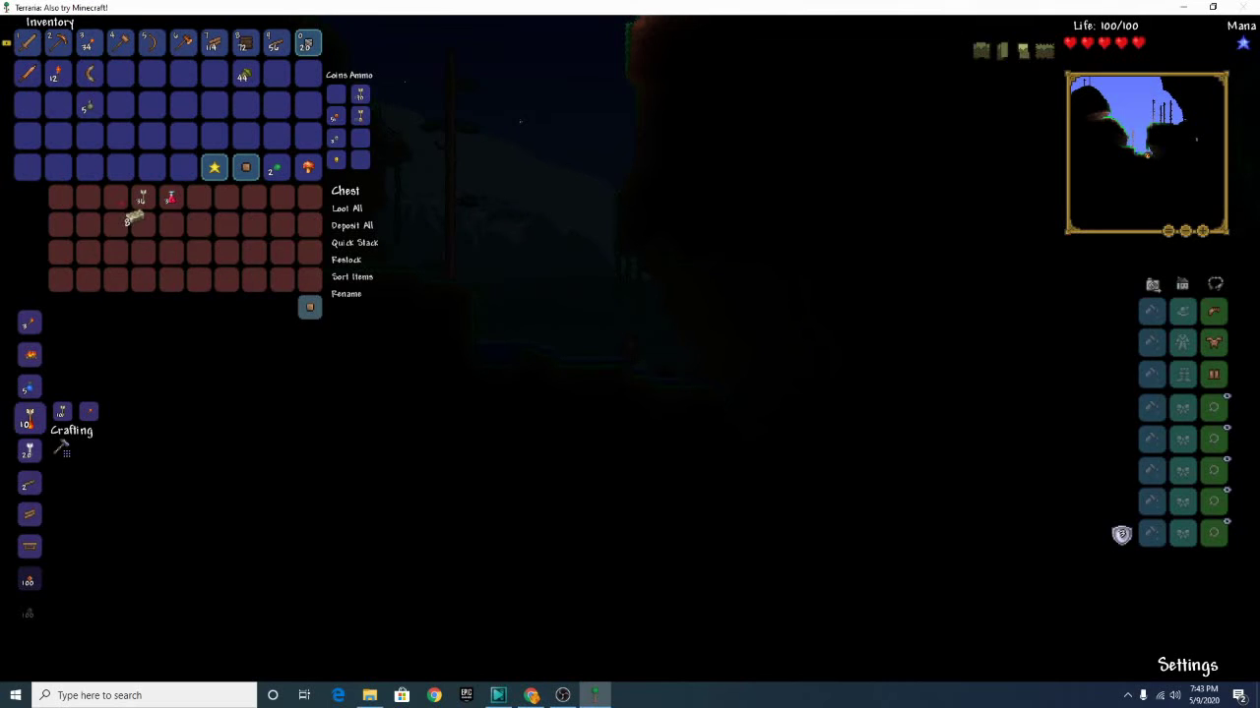
{"action": "left_click", "coordinate": [144, 198]}
{"action": "left_click", "coordinate": [360, 94]}
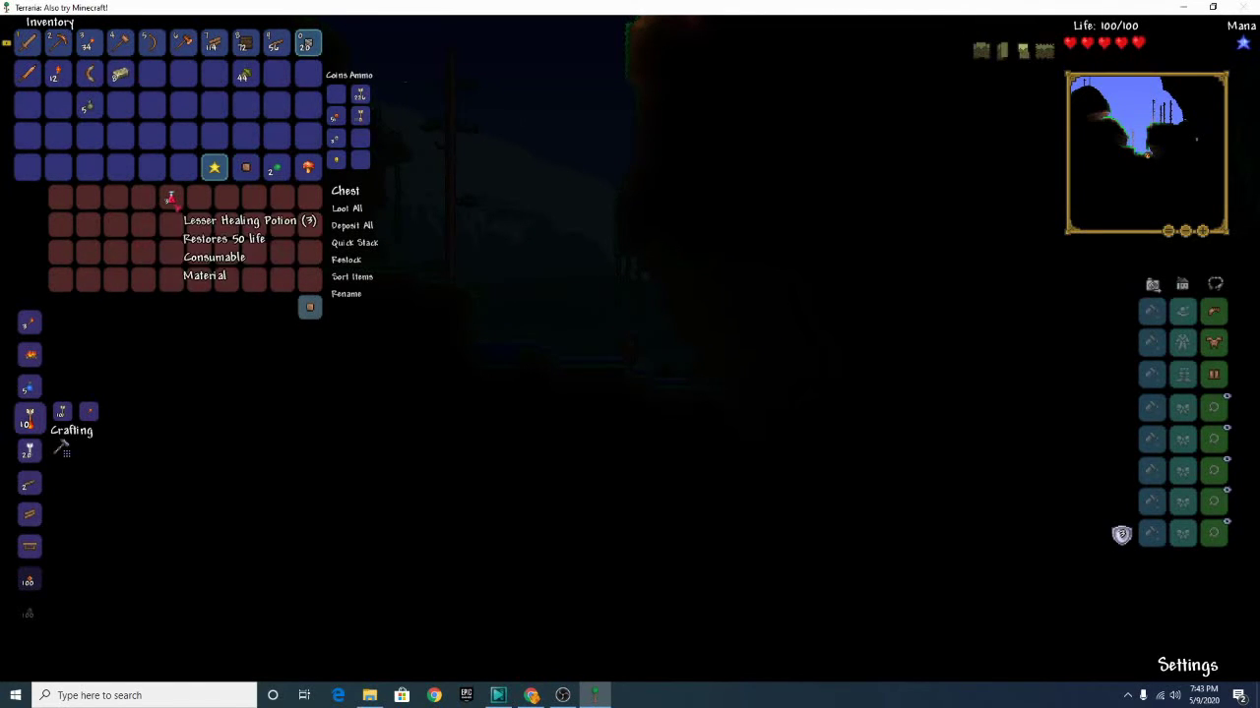
{"action": "left_click", "coordinate": [172, 199]}
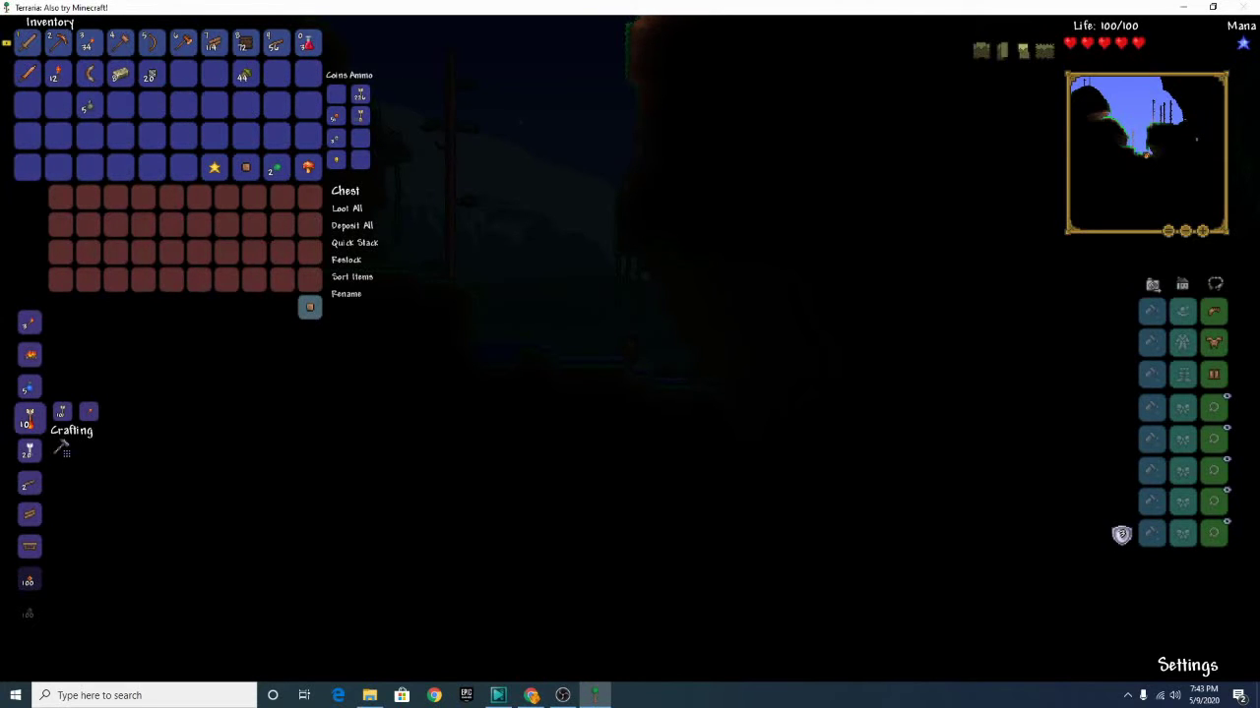
Close the chest, ready the pickaxe, place an item beside the character, and climb out of the water
{"action": "key", "text": "Escape"}
{"action": "key", "text": "2"}
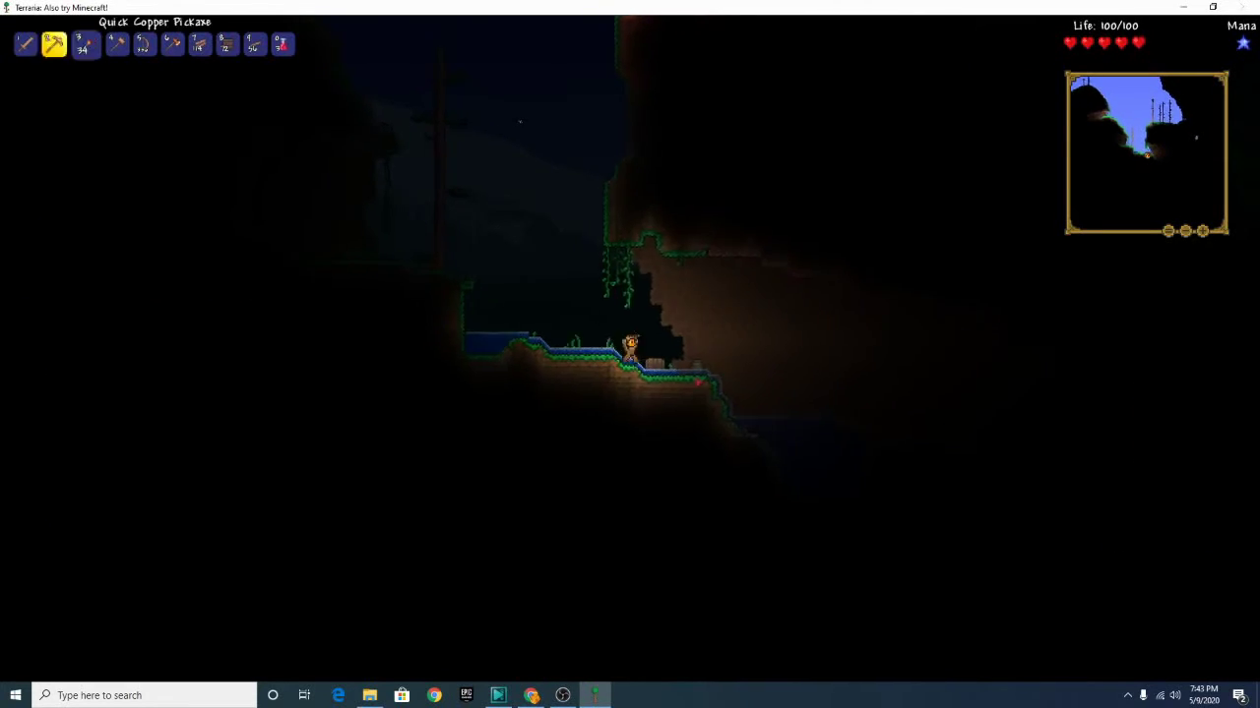
{"action": "left_click", "coordinate": [686, 372]}
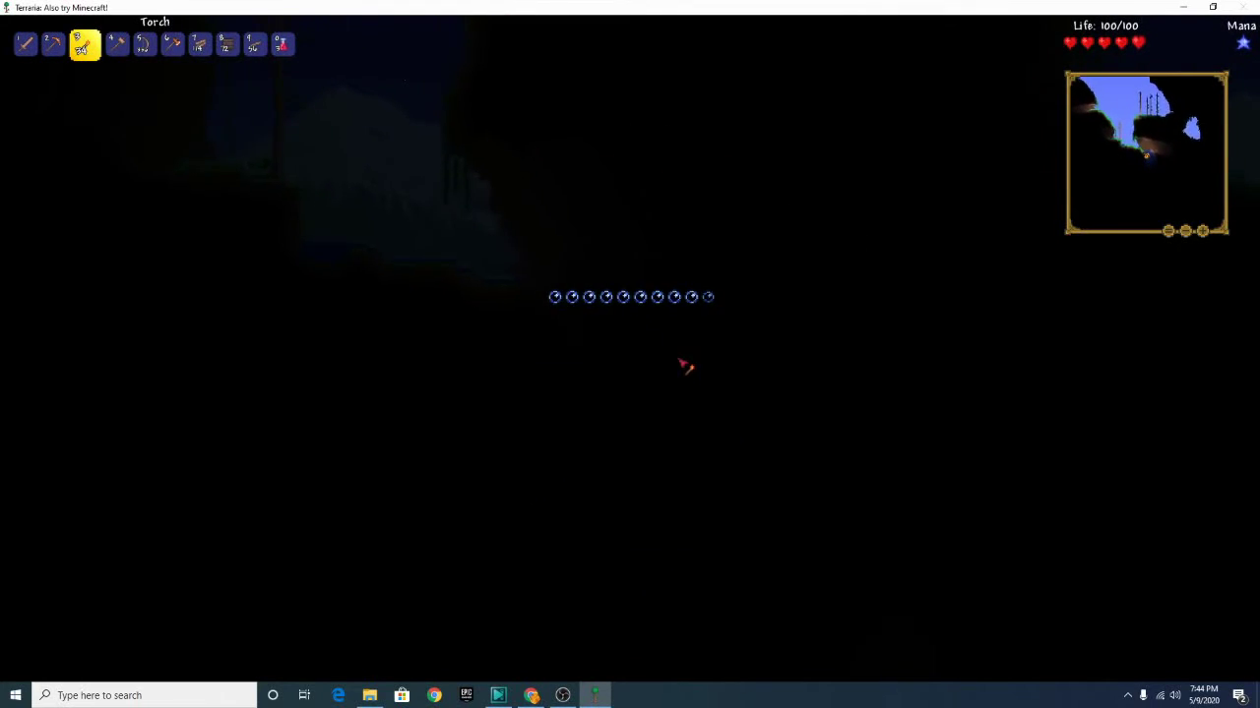
{"action": "key", "text": "space"}
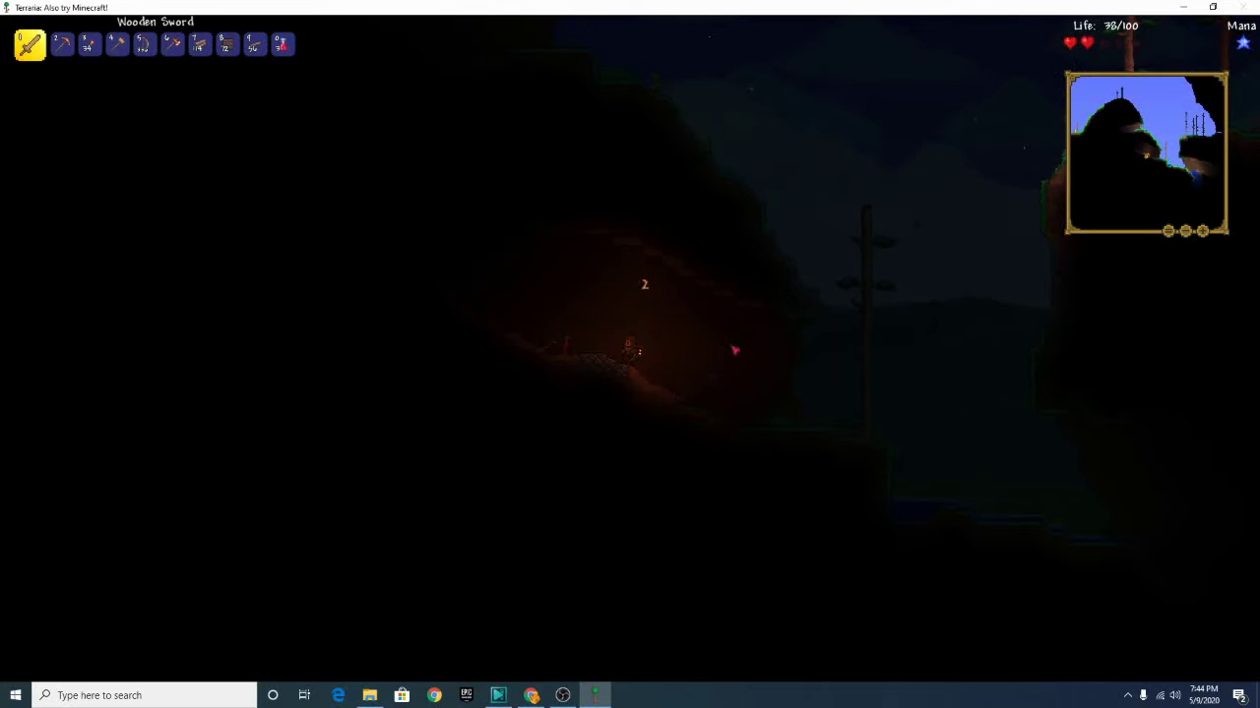
Carry a torch through the small cave, then bring up the inventory
{"action": "key", "text": "3"}
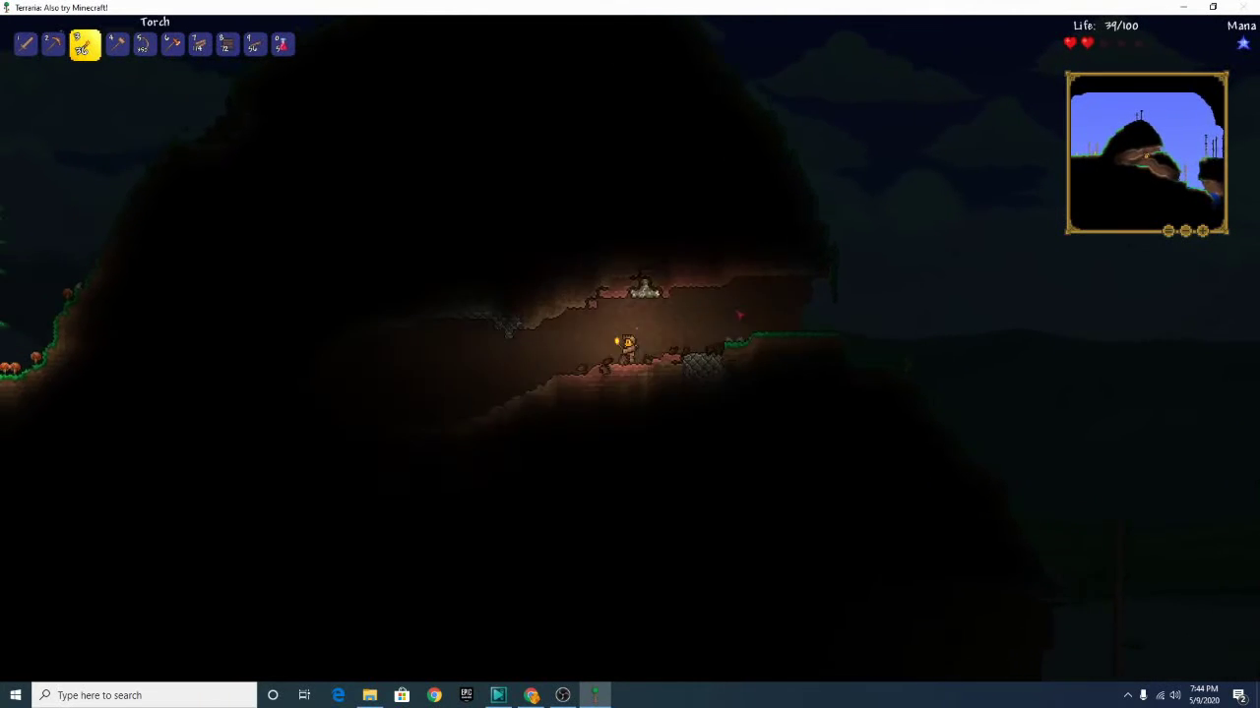
{"action": "key", "text": "a"}
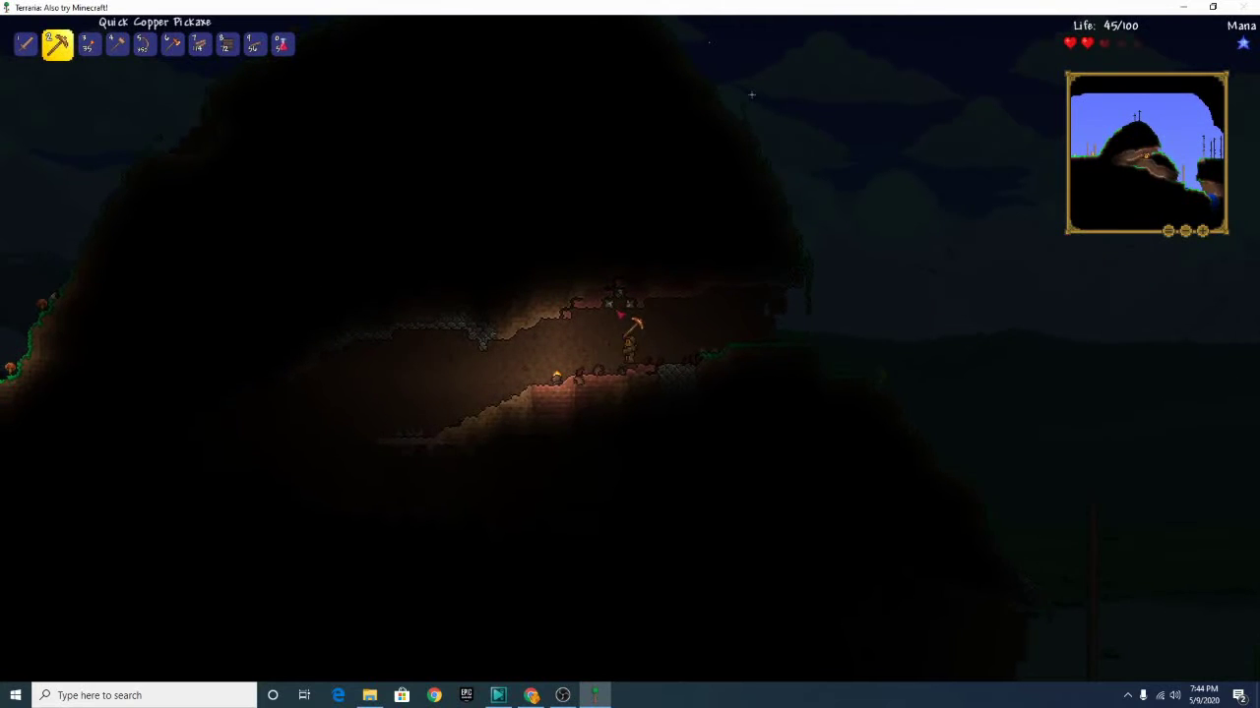
{"action": "key", "text": "Escape"}
{"action": "key", "text": "Escape"}
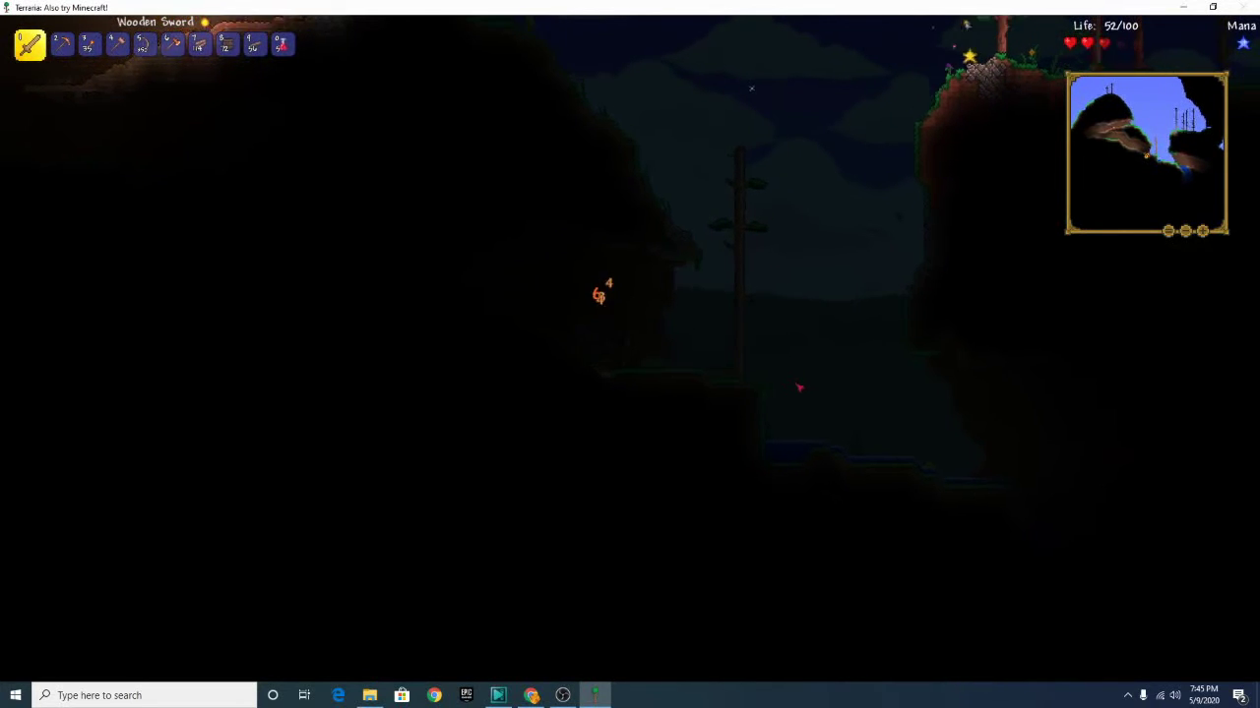
Push through the dark flooded cave under attack, cycling between bow, Wooden Sword and Copper Pickaxe
{"action": "key", "text": "d"}
{"action": "key", "text": "d"}
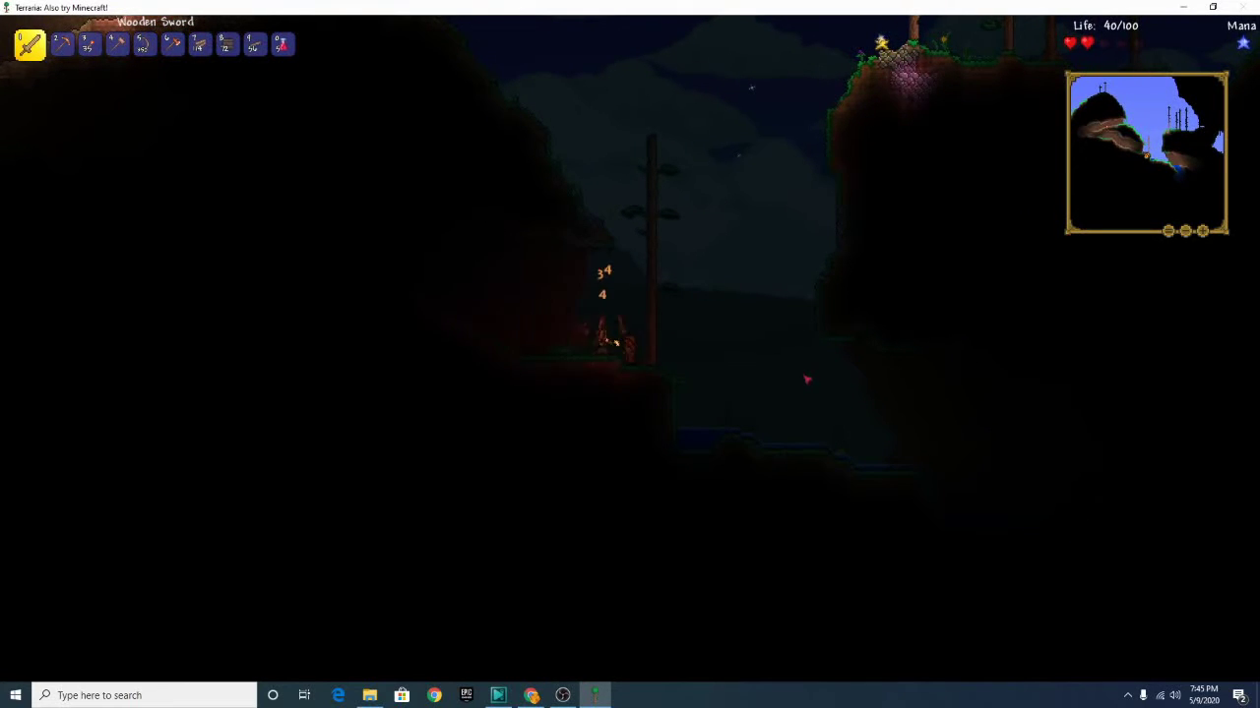
{"action": "key", "text": "d"}
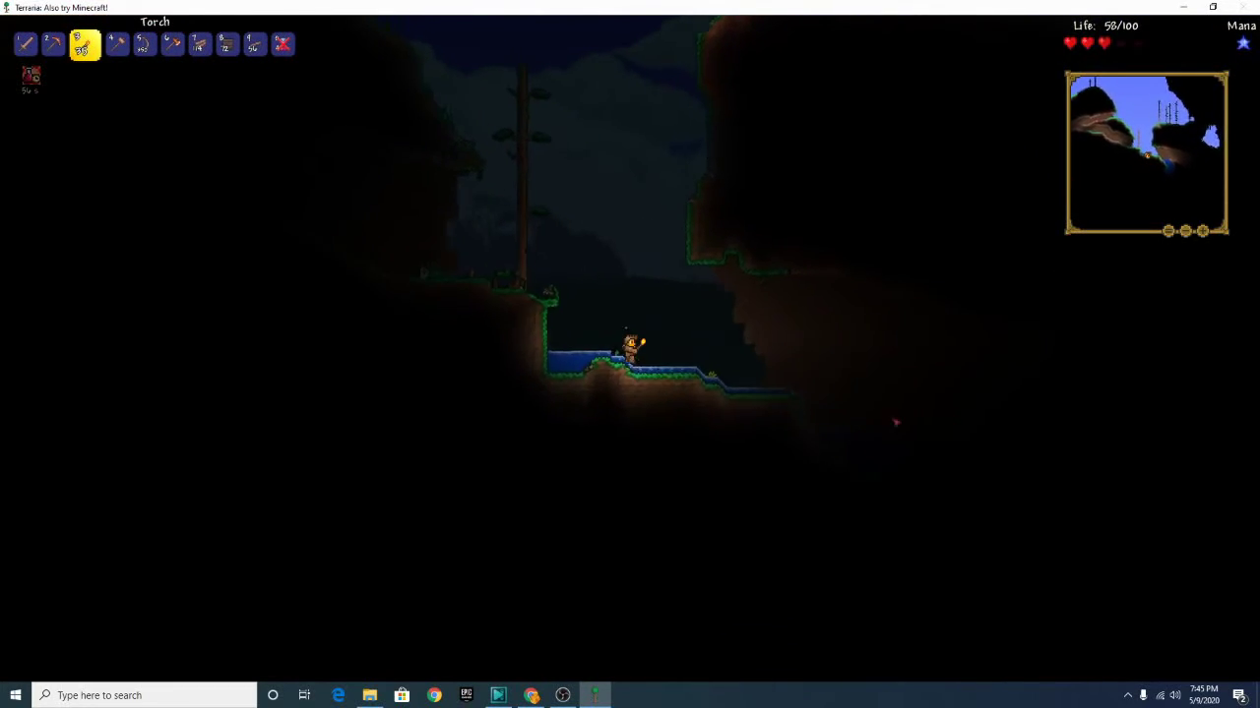
{"action": "key", "text": "d"}
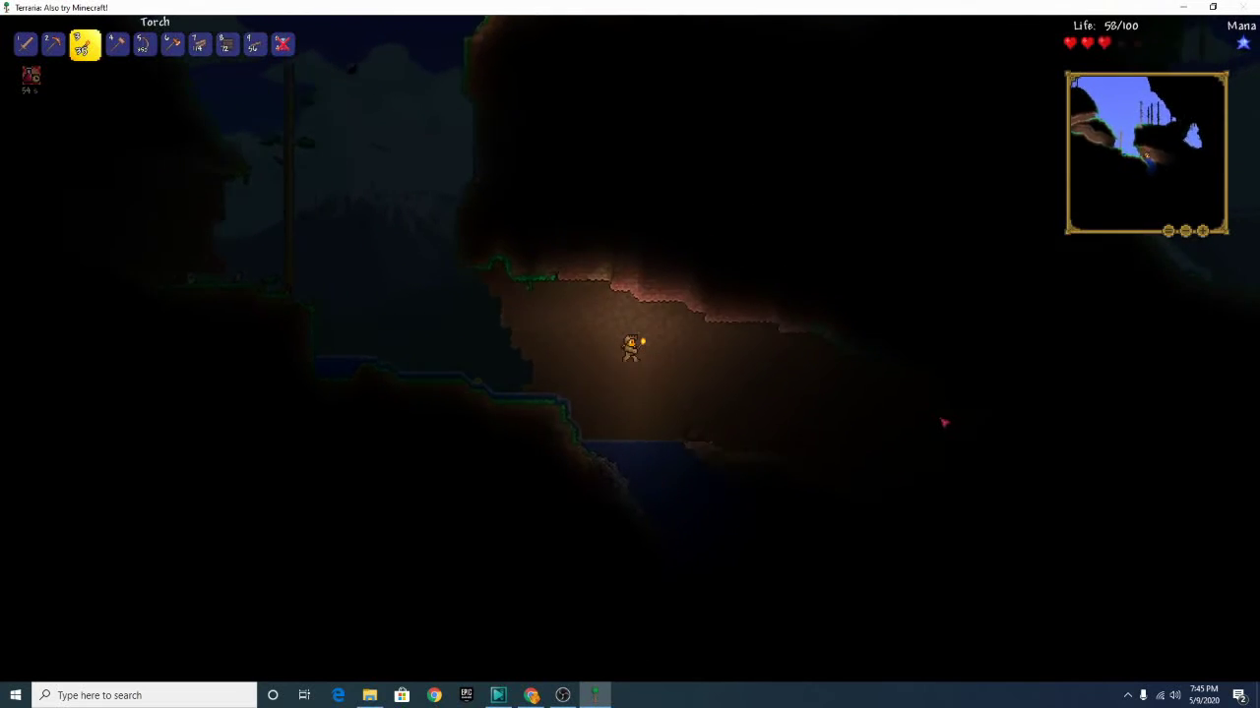
{"action": "key", "text": "a"}
{"action": "key", "text": "5"}
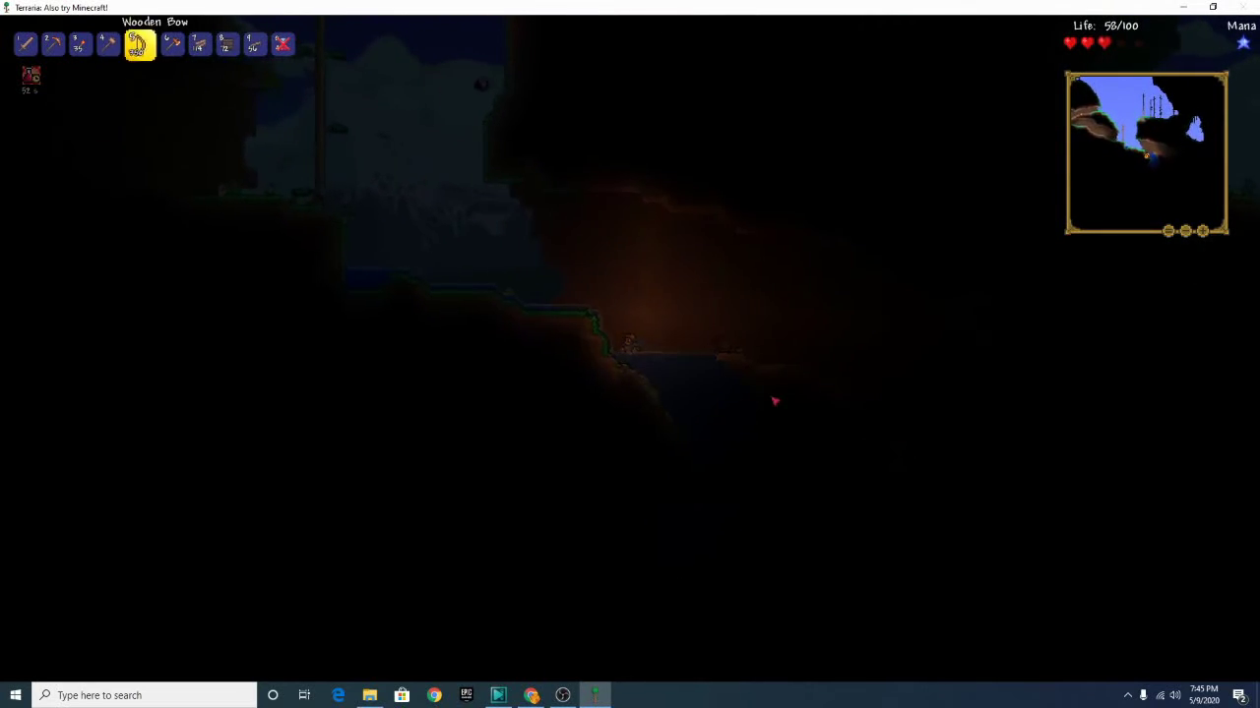
{"action": "scroll", "coordinate": [775, 401], "scroll_direction": "down", "scroll_amount": 2}
{"action": "scroll", "coordinate": [770, 403], "scroll_direction": "down", "scroll_amount": 2}
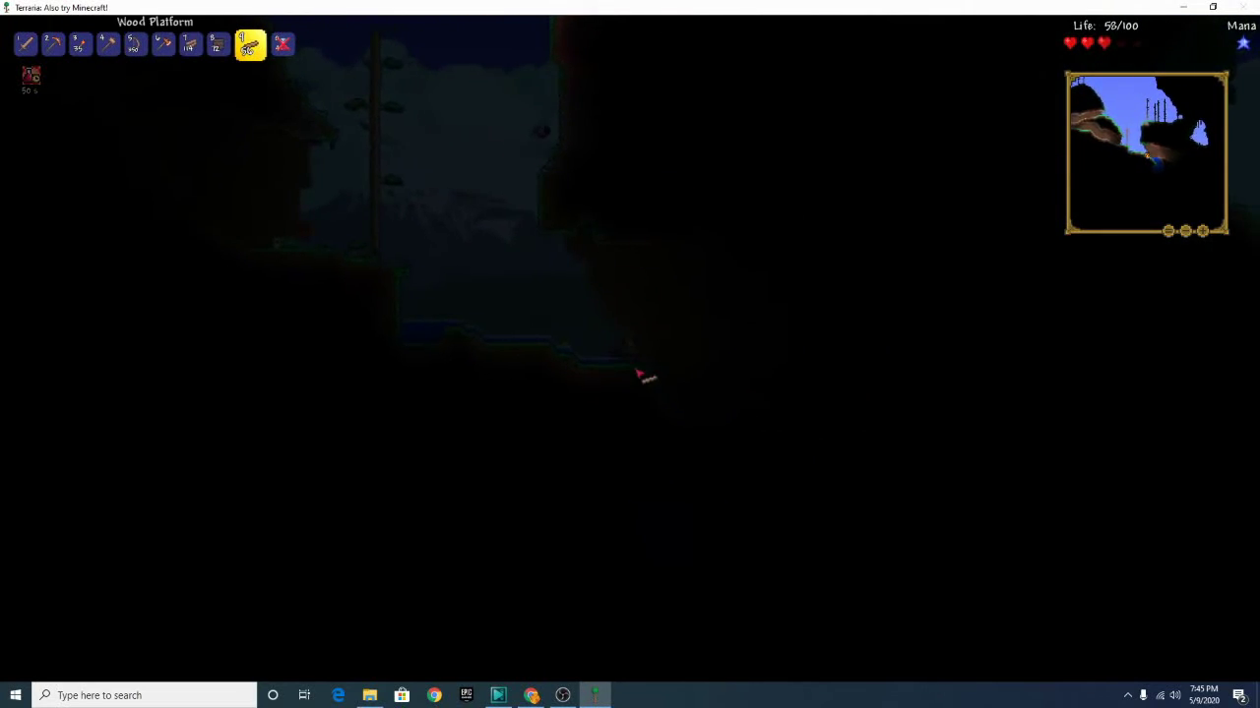
{"action": "key", "text": "d"}
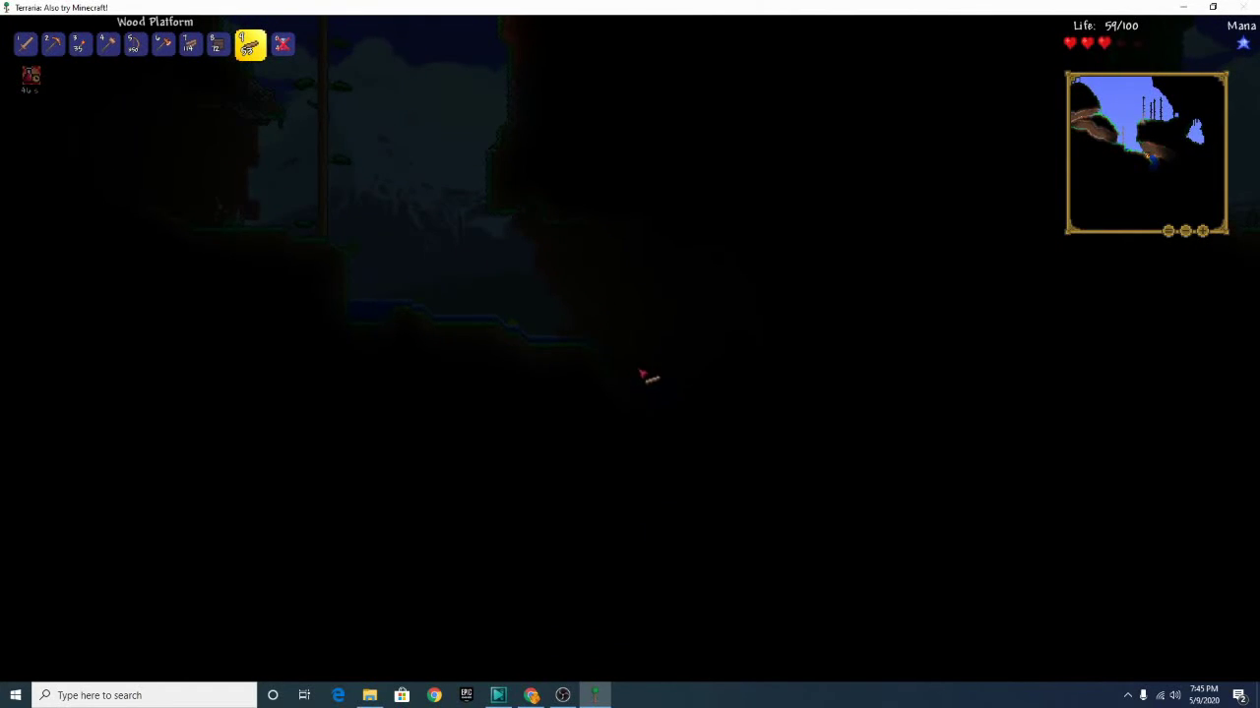
{"action": "key", "text": "1"}
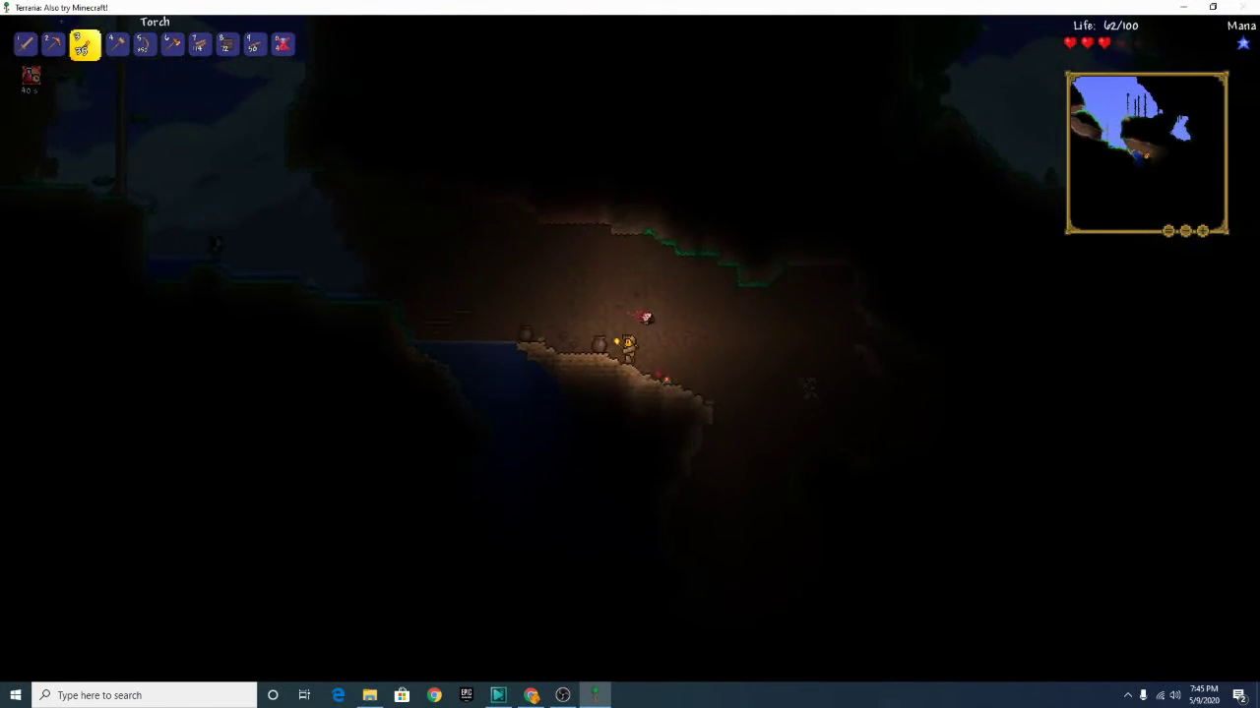
{"action": "key", "text": "2"}
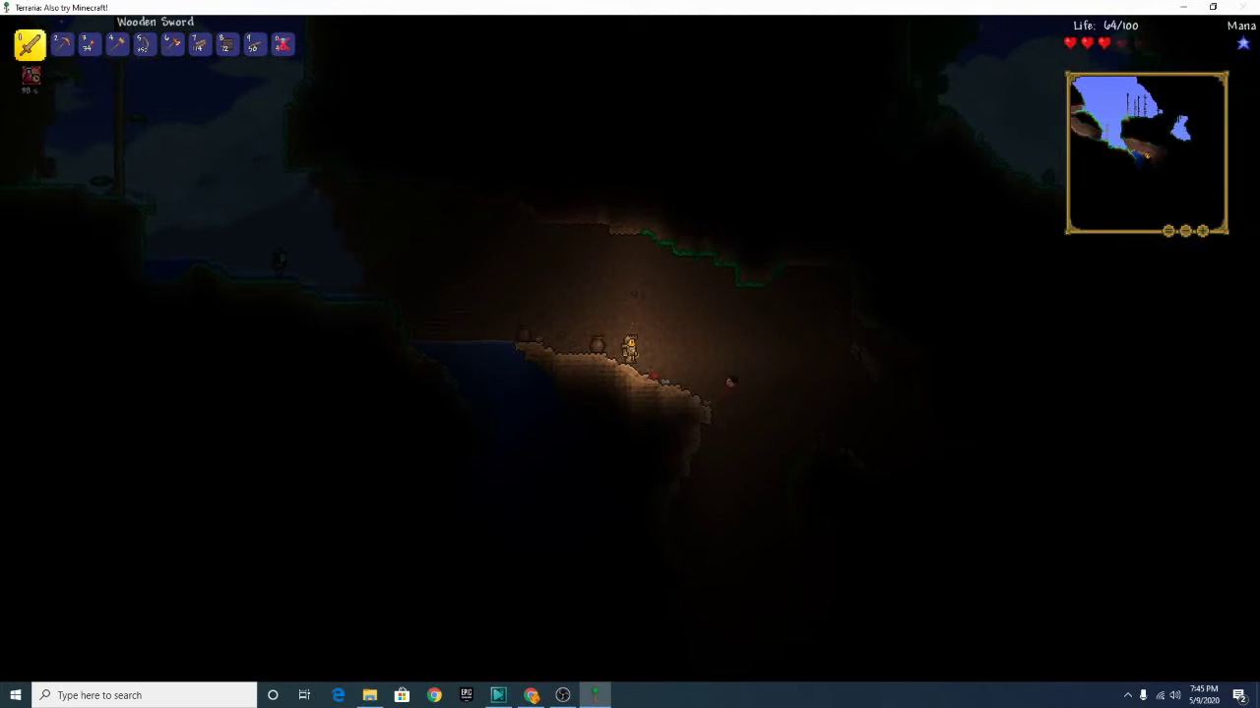
Swing the Wooden Sword twice at the attacking Demon Eye
{"action": "left_click", "coordinate": [699, 295]}
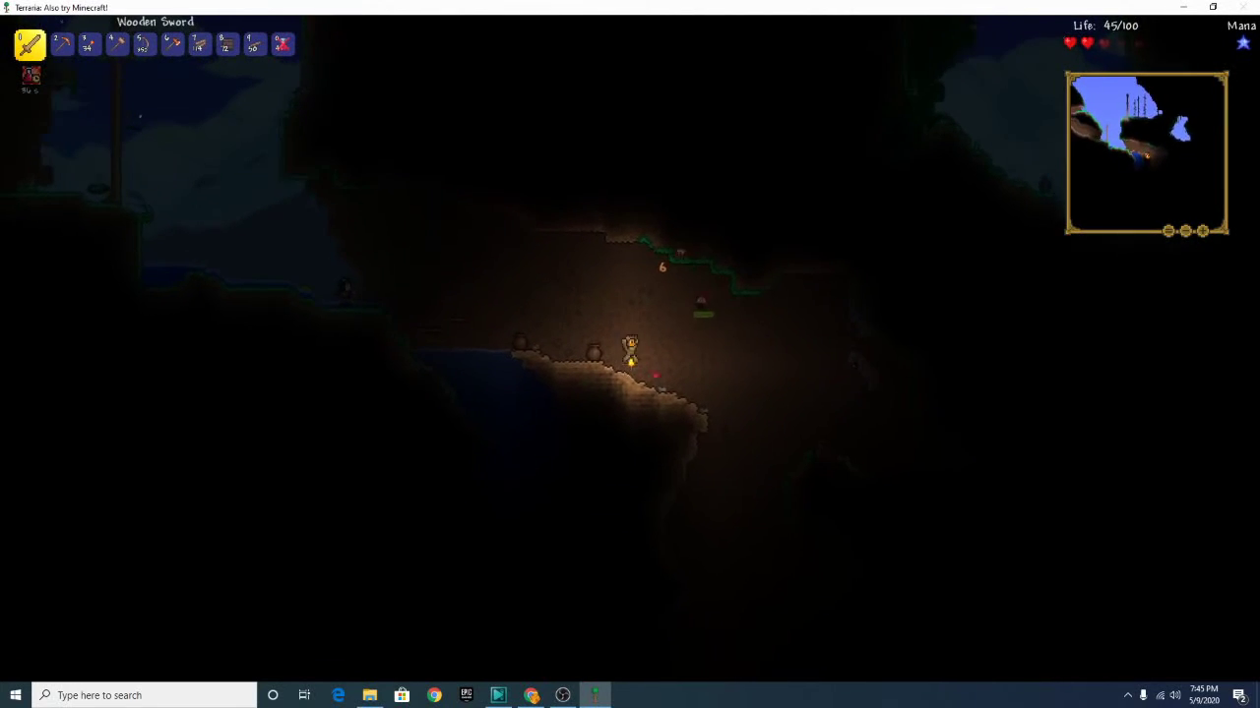
{"action": "left_click", "coordinate": [649, 331]}
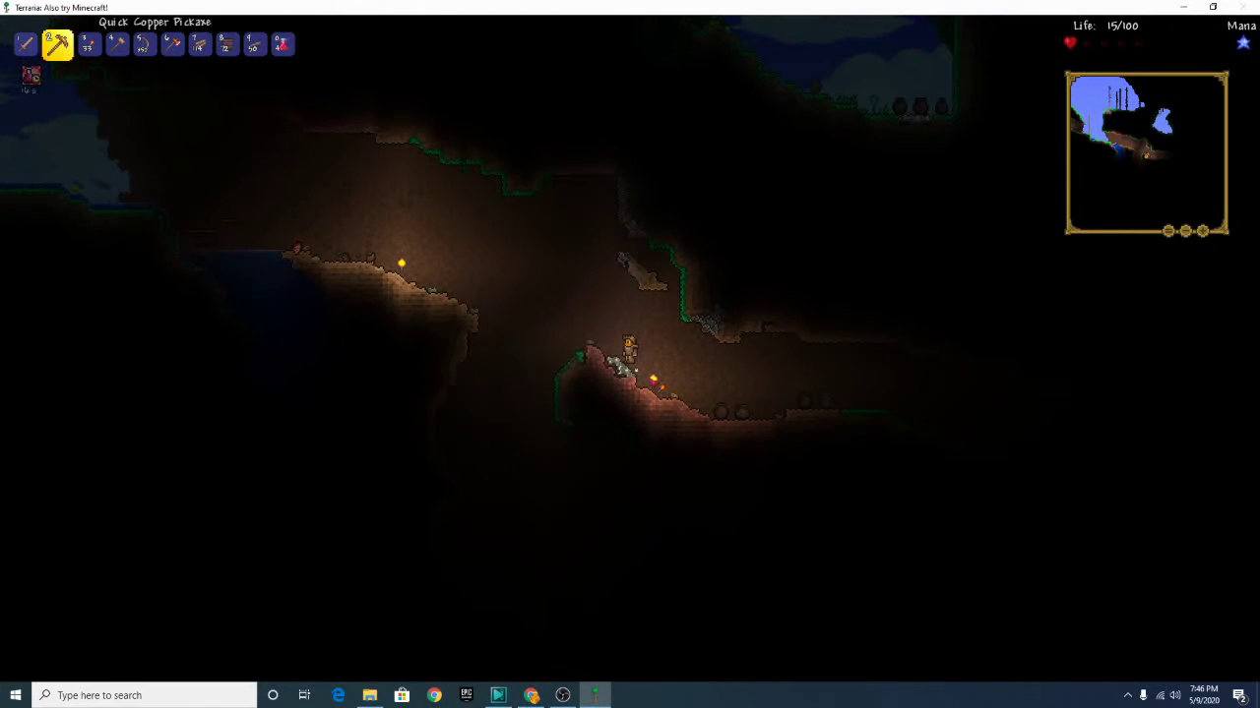
Mine the dirt blocks beside and below the character
{"action": "left_click", "coordinate": [654, 378]}
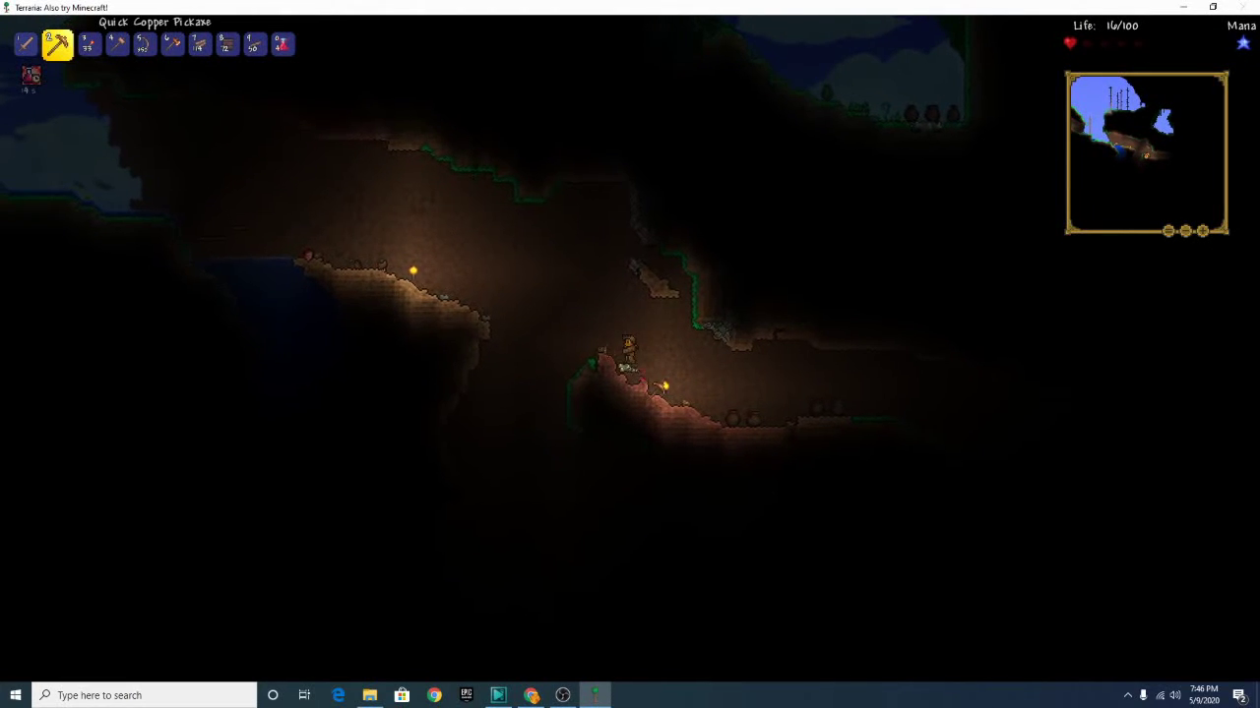
{"action": "left_click", "coordinate": [638, 374]}
{"action": "left_click", "coordinate": [644, 369]}
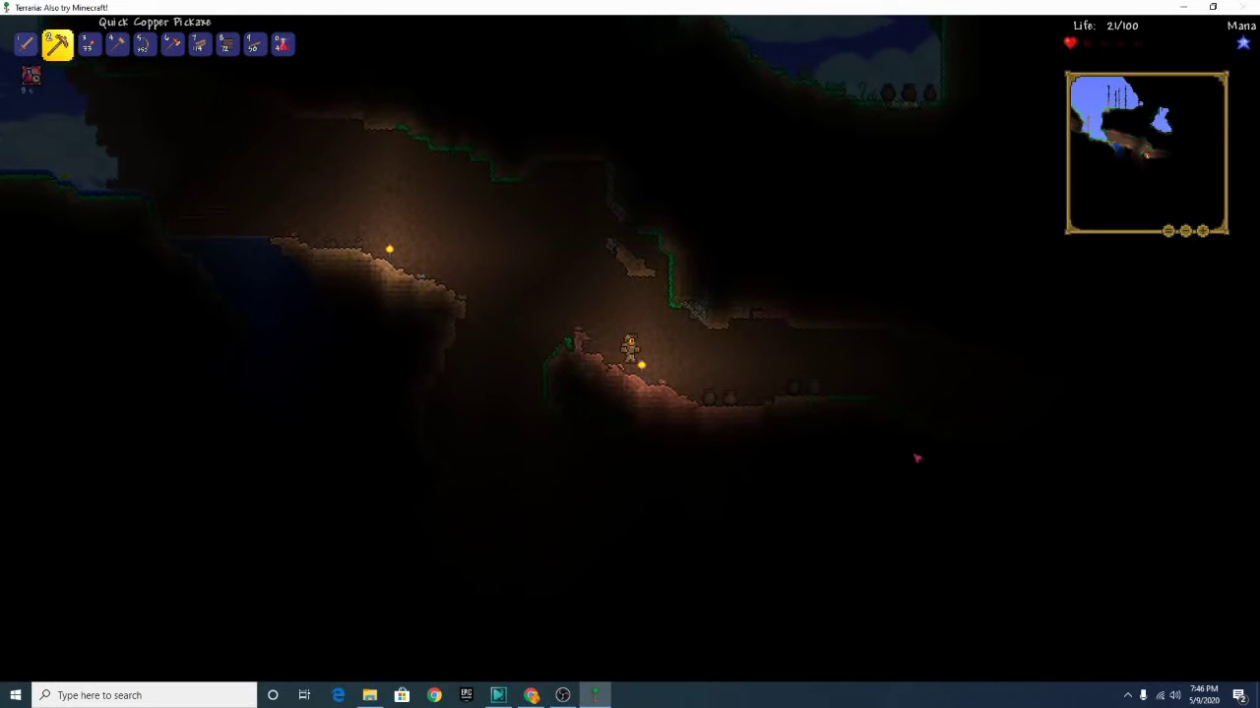
Walk right along the tunnel with torches in hand and open the chest there
{"action": "key", "text": "1"}
{"action": "key", "text": "d"}
{"action": "key", "text": "d"}
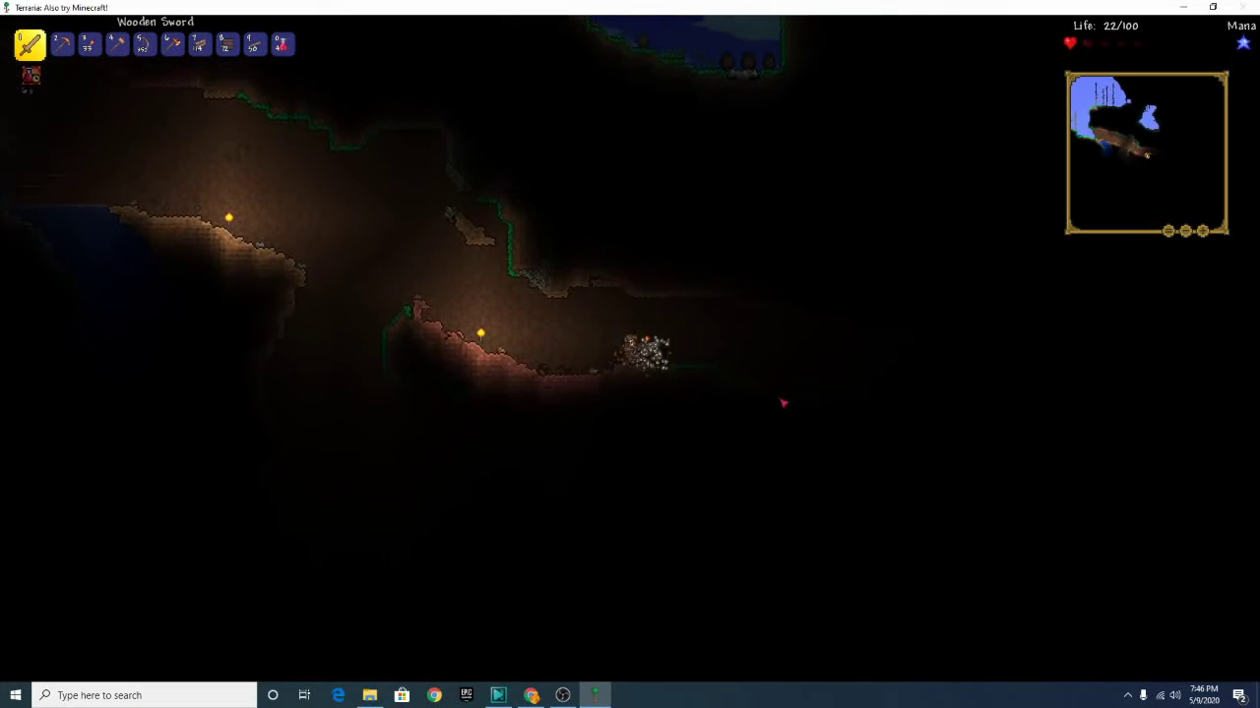
{"action": "key", "text": "2"}
{"action": "key", "text": "3"}
{"action": "key", "text": "d"}
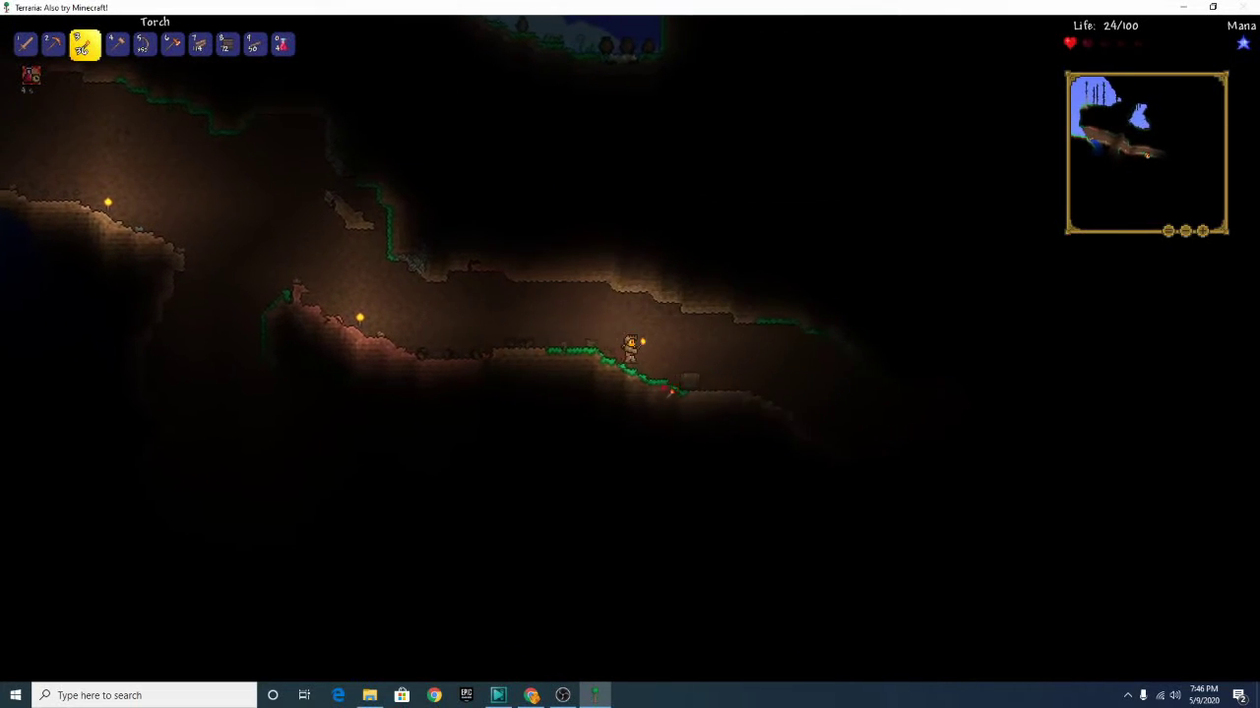
{"action": "key", "text": "d"}
{"action": "right_click", "coordinate": [669, 383]}
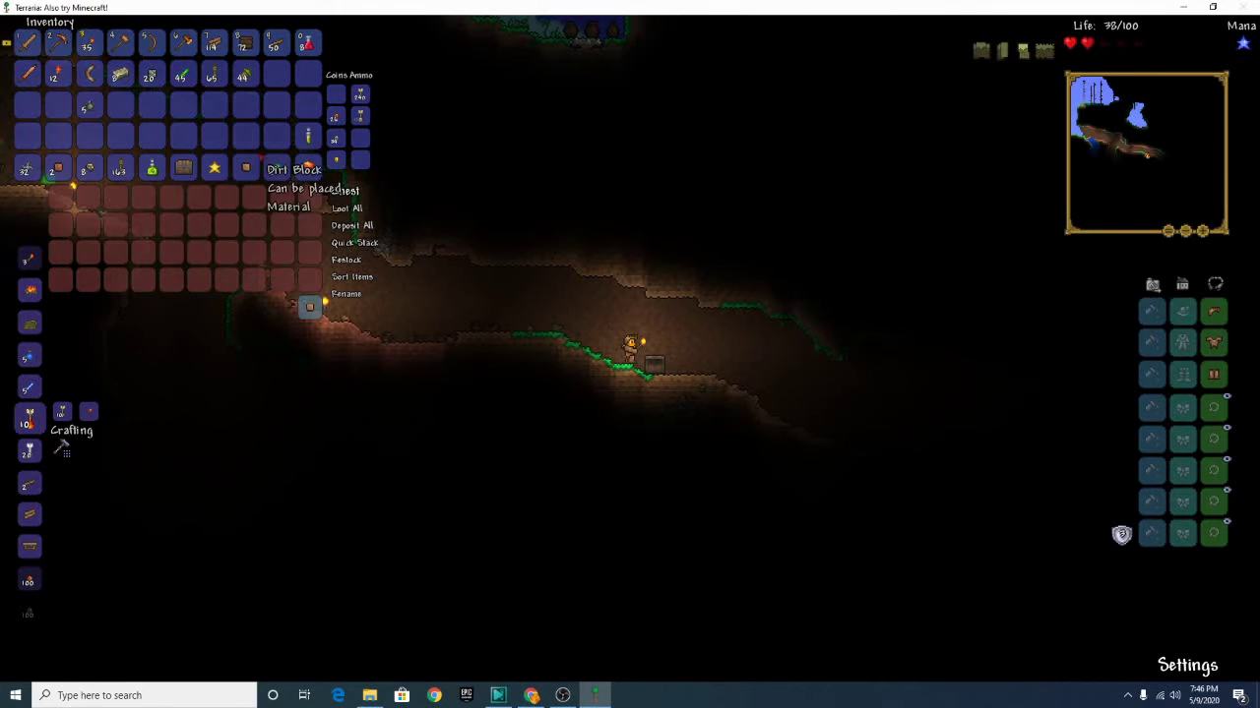
Close the chest, take out a torch, and walk right off the ledge
{"action": "key", "text": "Escape"}
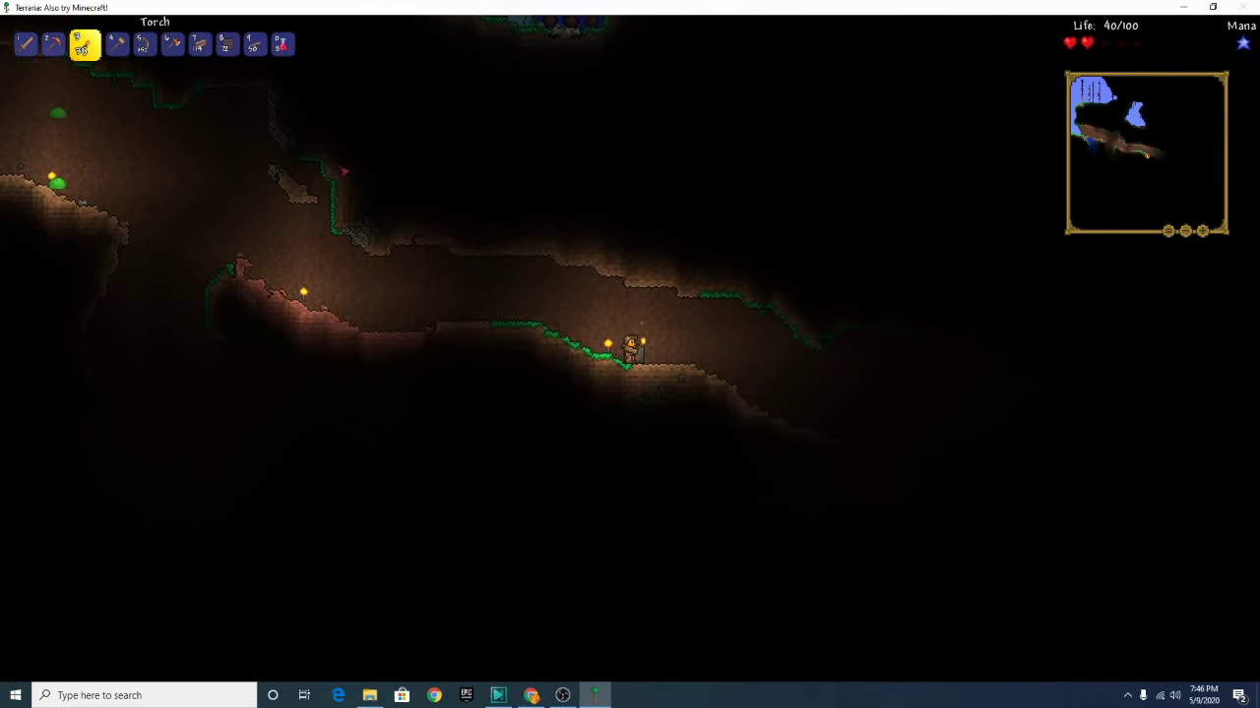
{"action": "key", "text": "2"}
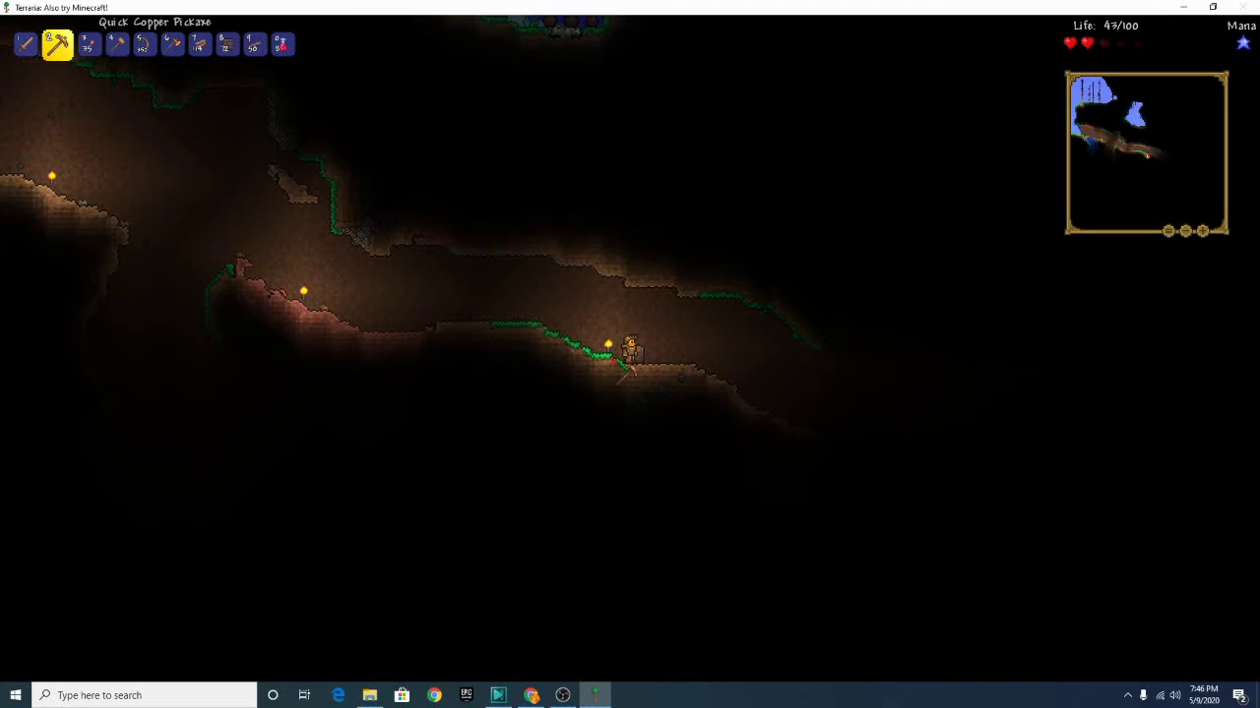
{"action": "key", "text": "d"}
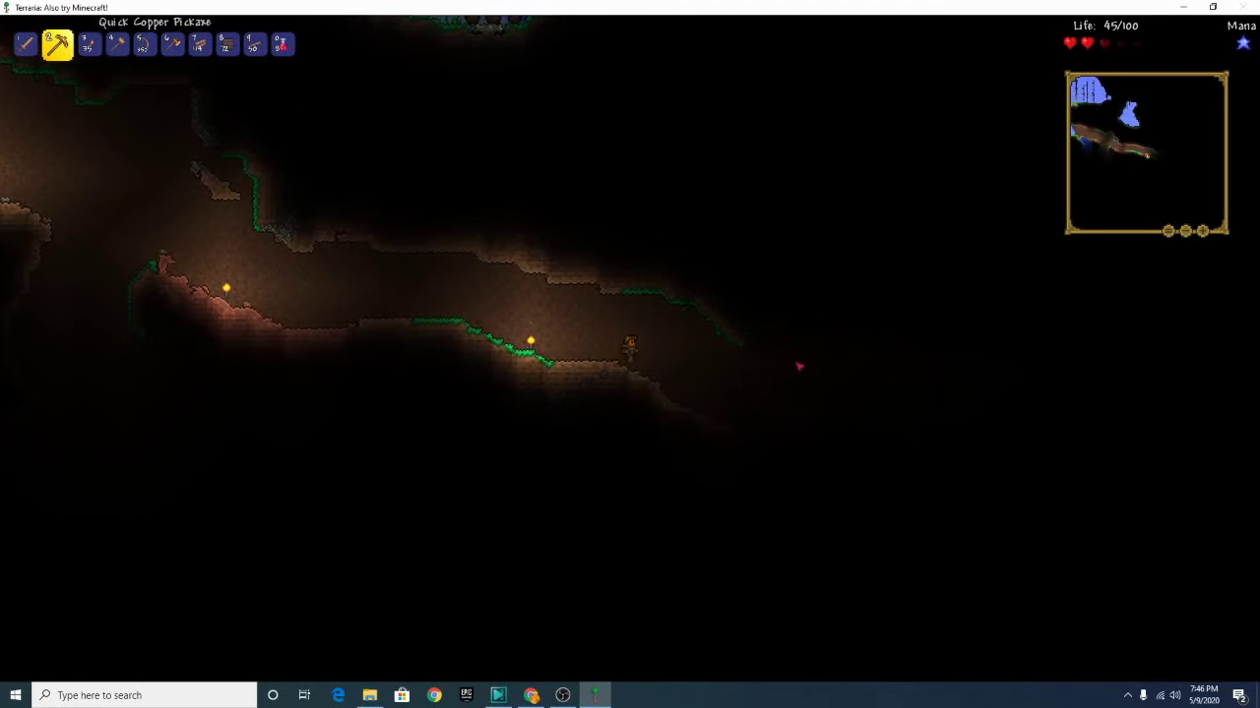
{"action": "key", "text": "3"}
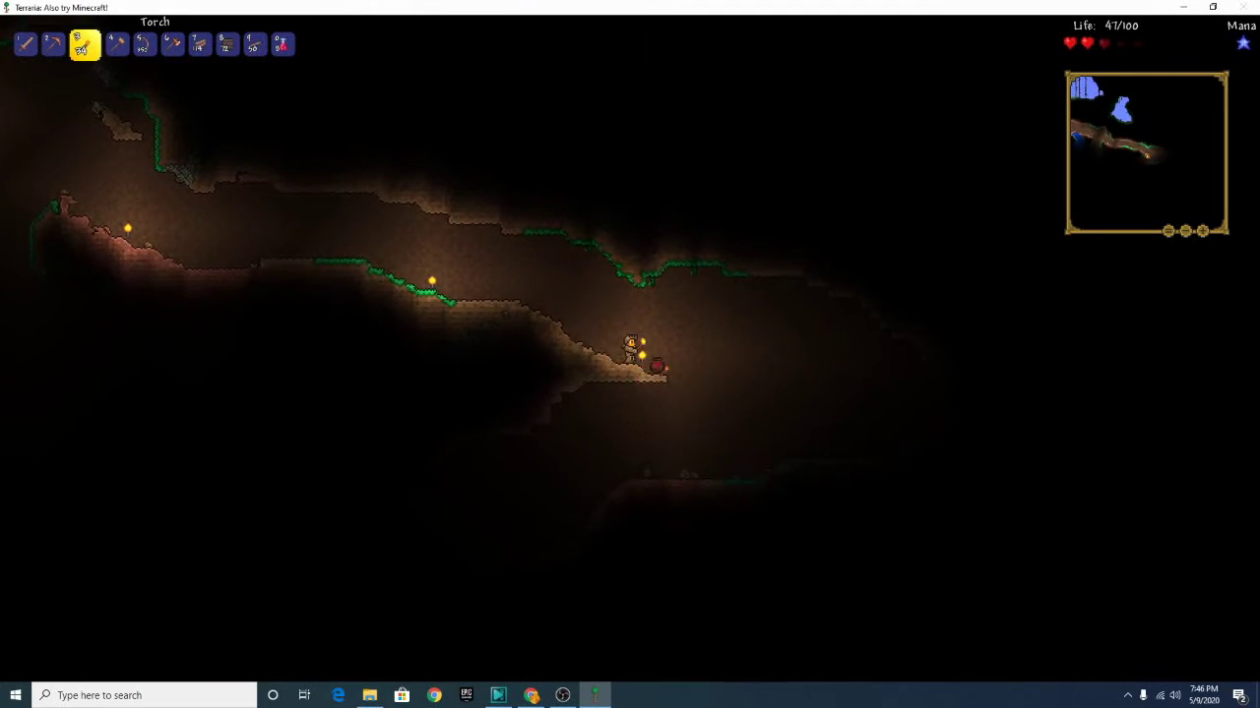
{"action": "key", "text": "d"}
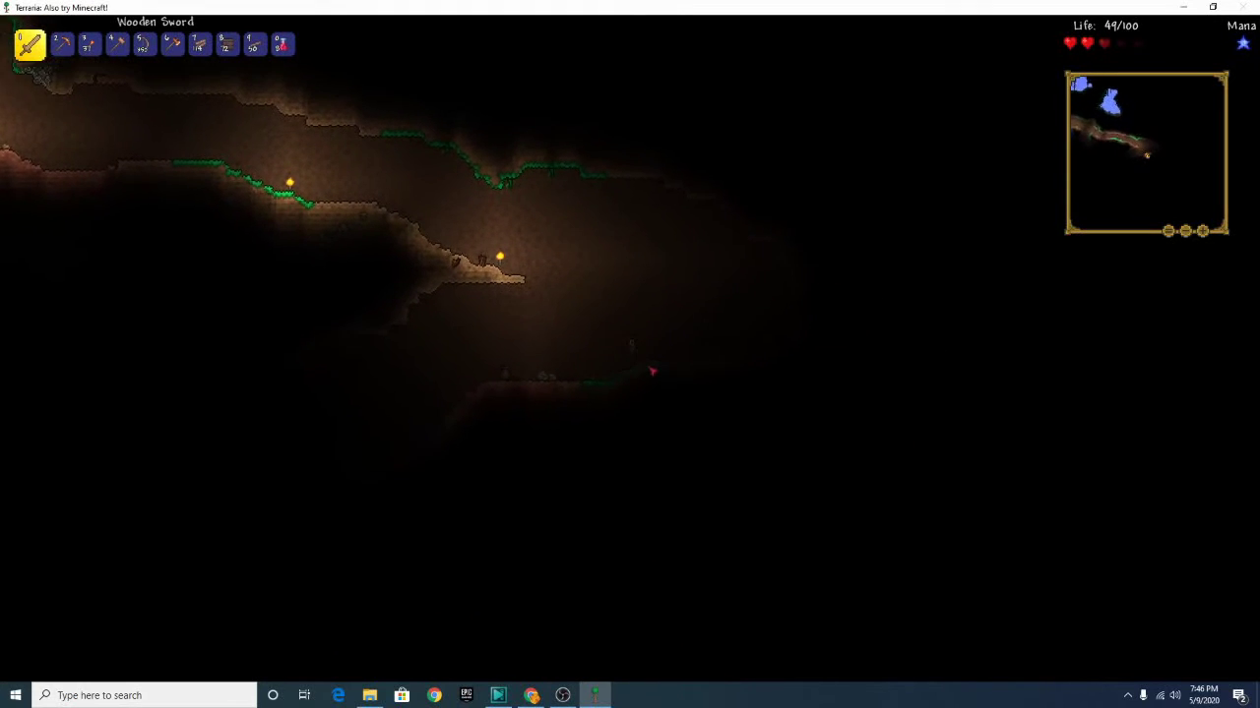
Move through the lower cave, hit the enemy with the sword, and grab the dropped heart
{"action": "key", "text": "a"}
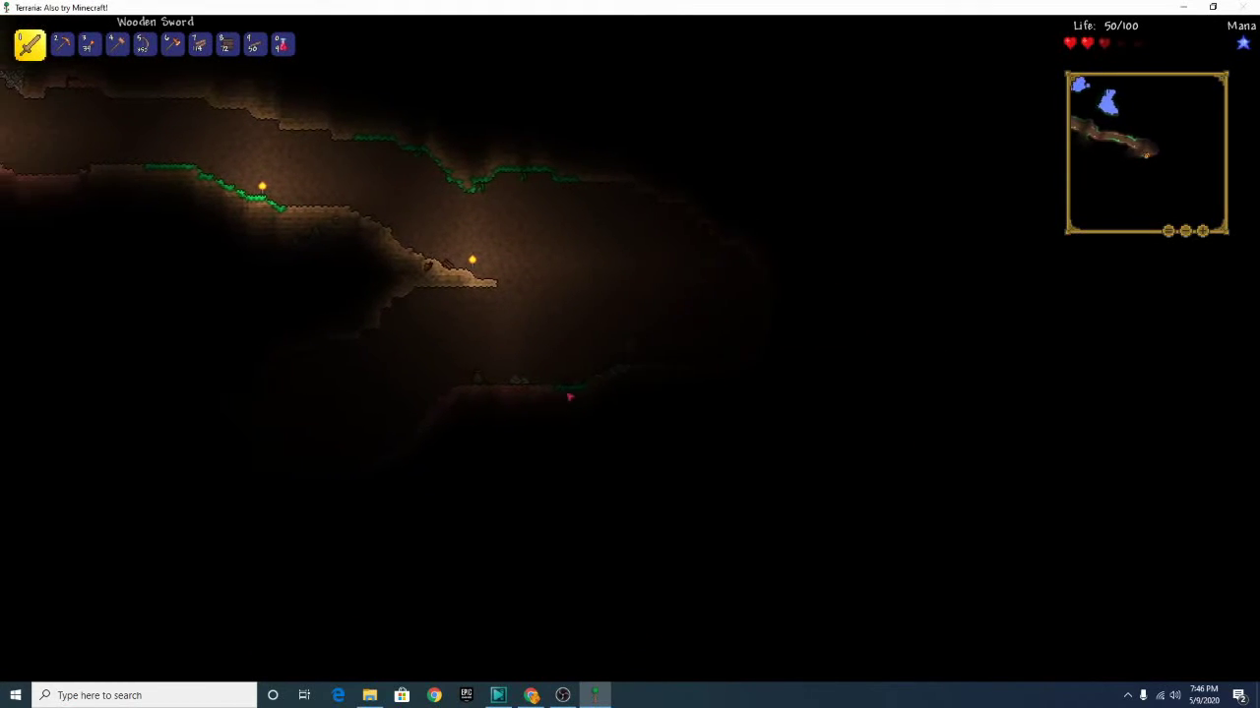
{"action": "key", "text": "a"}
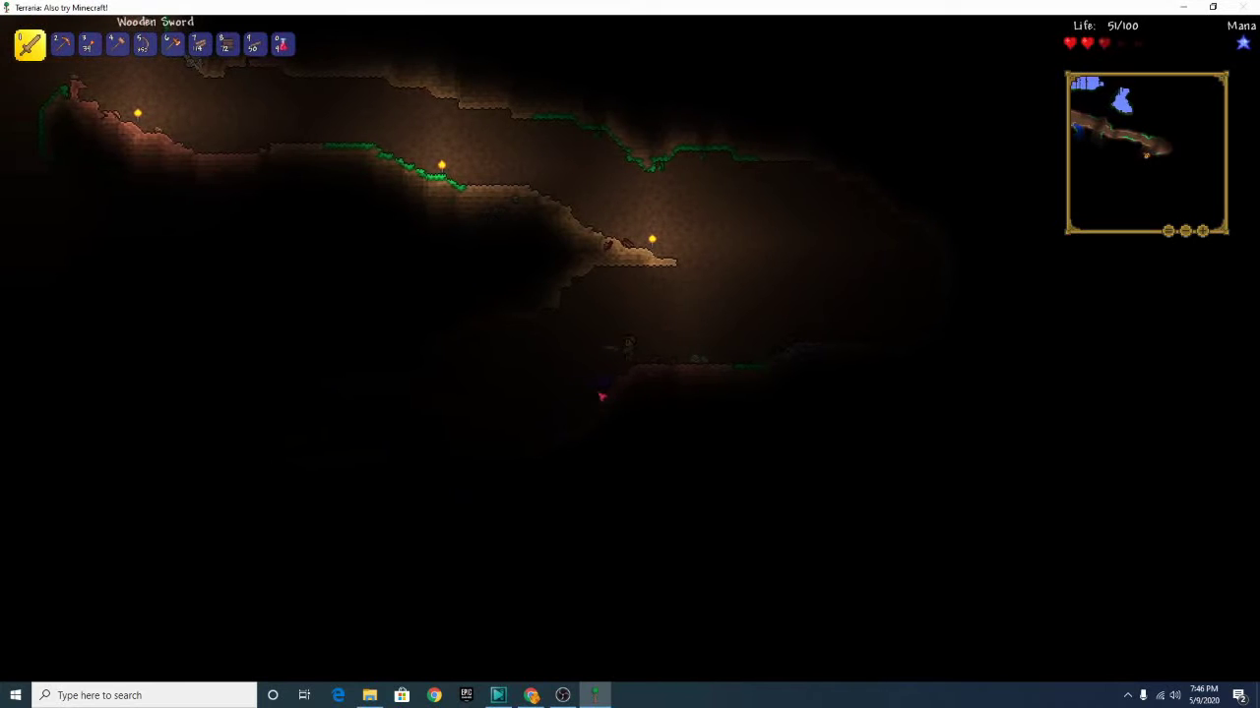
{"action": "key", "text": "d"}
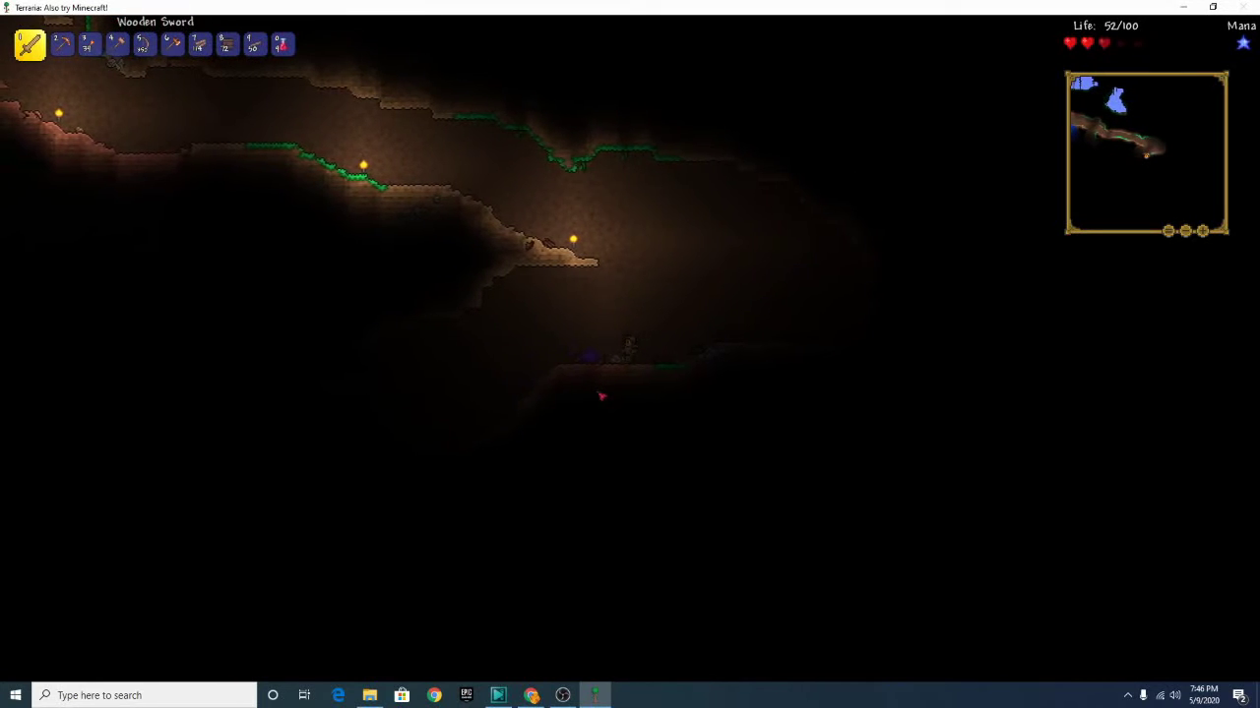
{"action": "key", "text": "a"}
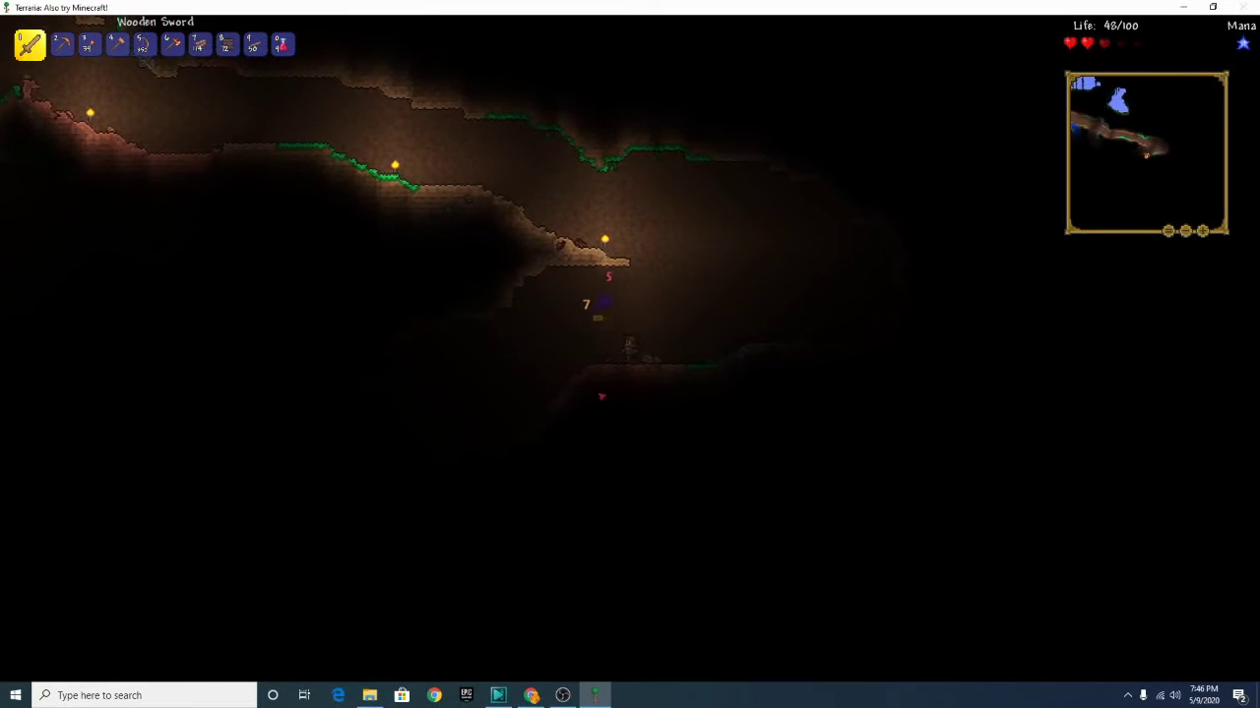
{"action": "key", "text": "d"}
{"action": "left_click", "coordinate": [597, 393]}
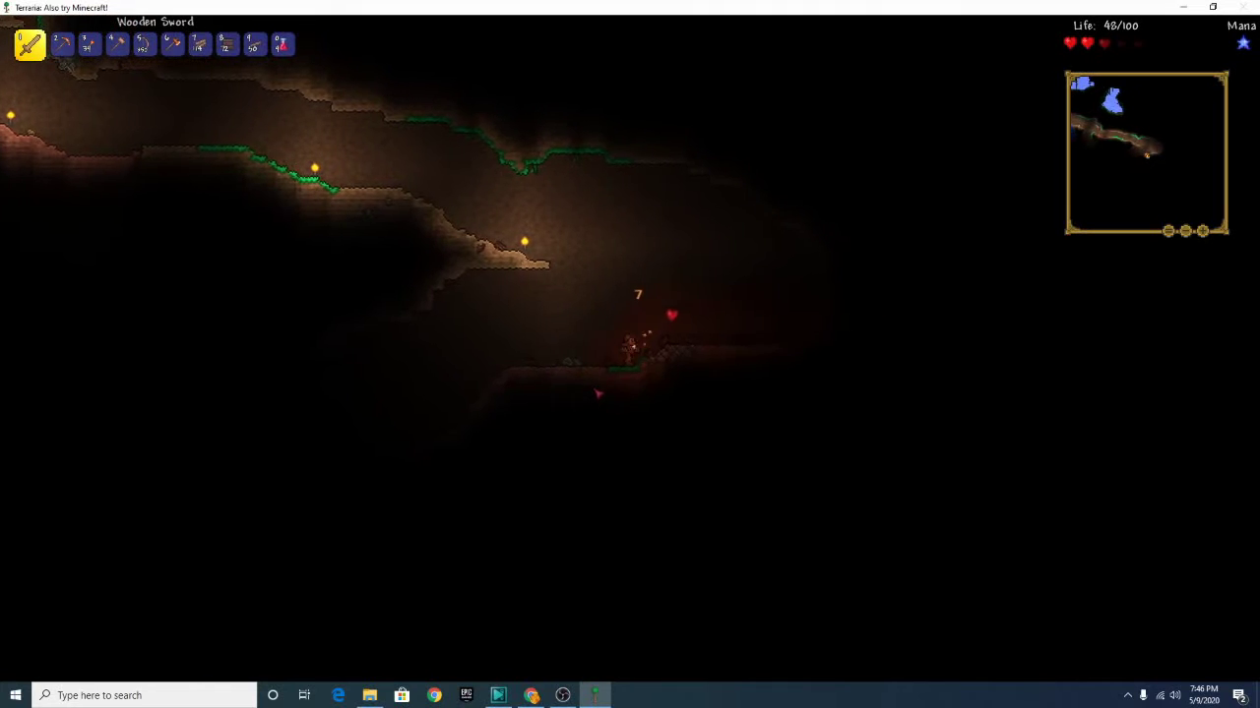
{"action": "key", "text": "a"}
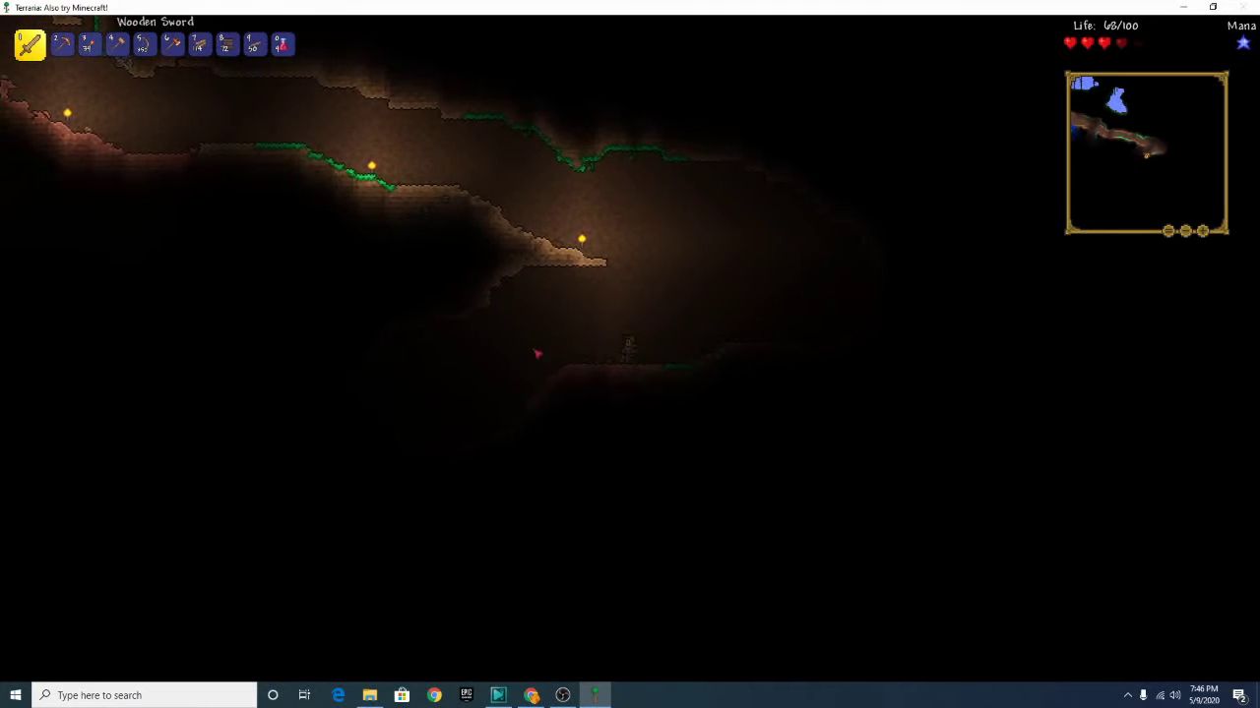
Edge through the passage while fighting the nearby slime, then switch hotbar slots to torches
{"action": "key", "text": "d"}
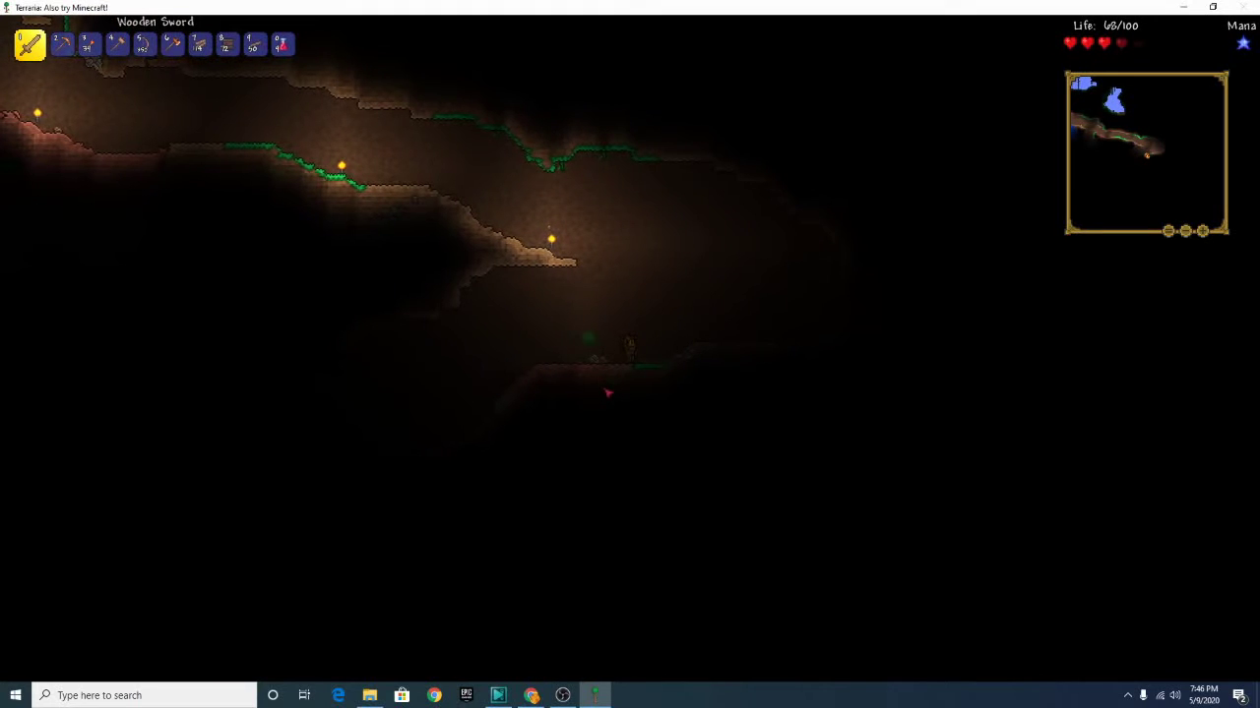
{"action": "key", "text": "a"}
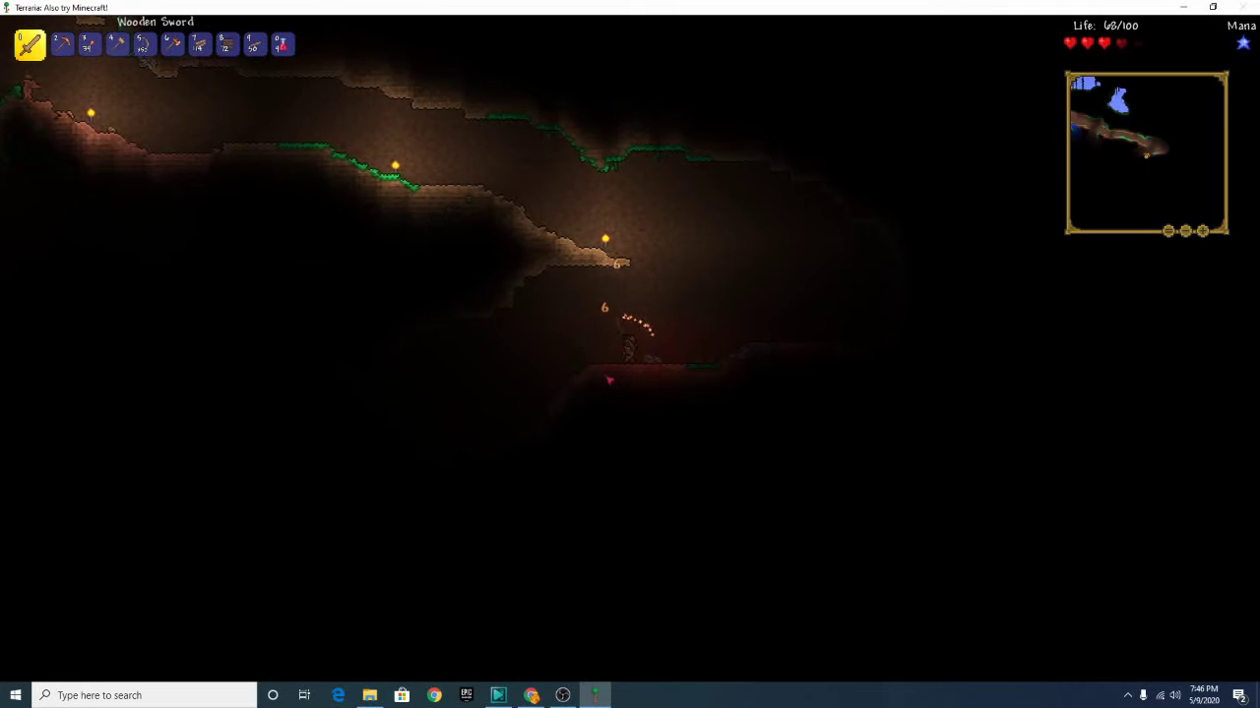
{"action": "key", "text": "a"}
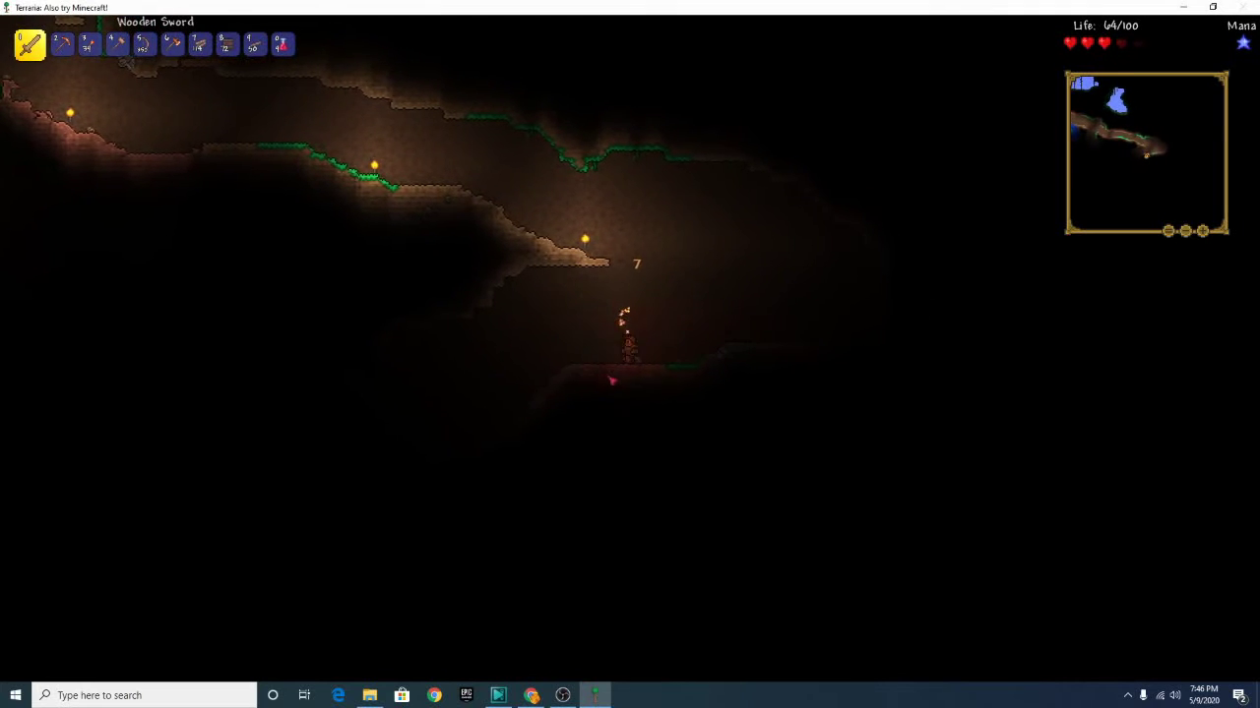
{"action": "key", "text": "2"}
Walk left down the cave slope, swapping between pickaxe and torches, and place a torch
{"action": "key", "text": "3"}
{"action": "key", "text": "d"}
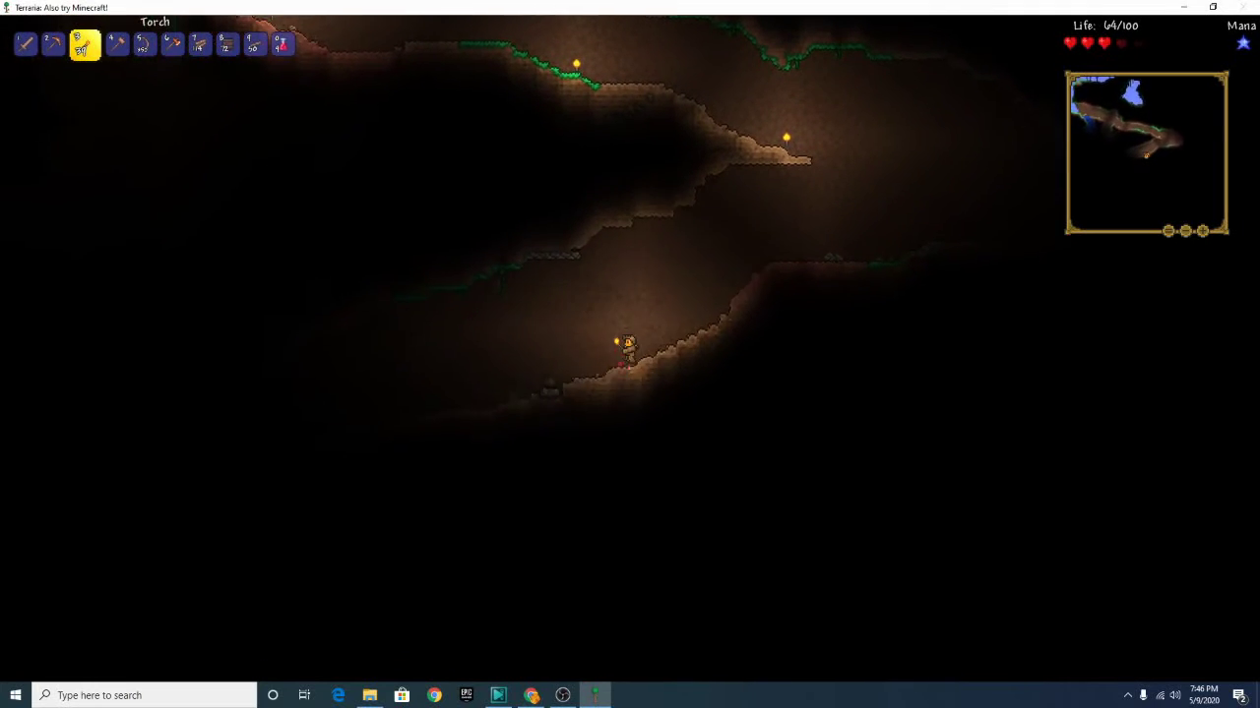
{"action": "key", "text": "a"}
{"action": "key", "text": "2"}
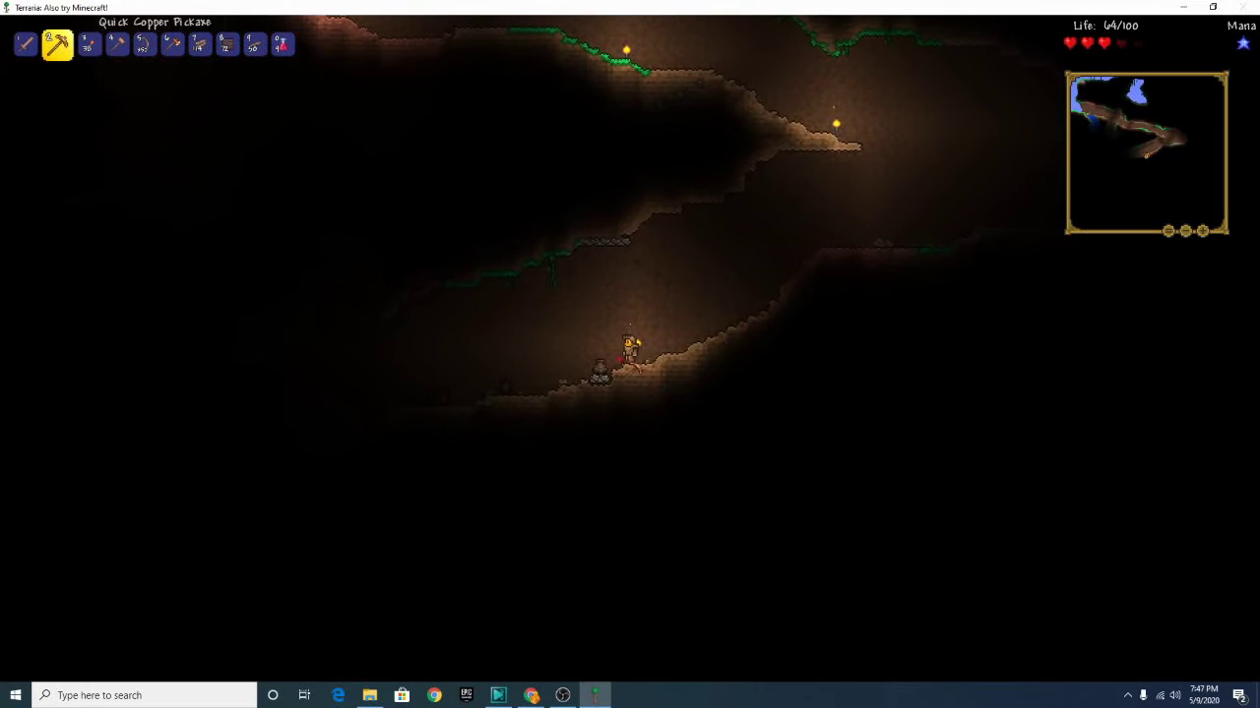
{"action": "key", "text": "a"}
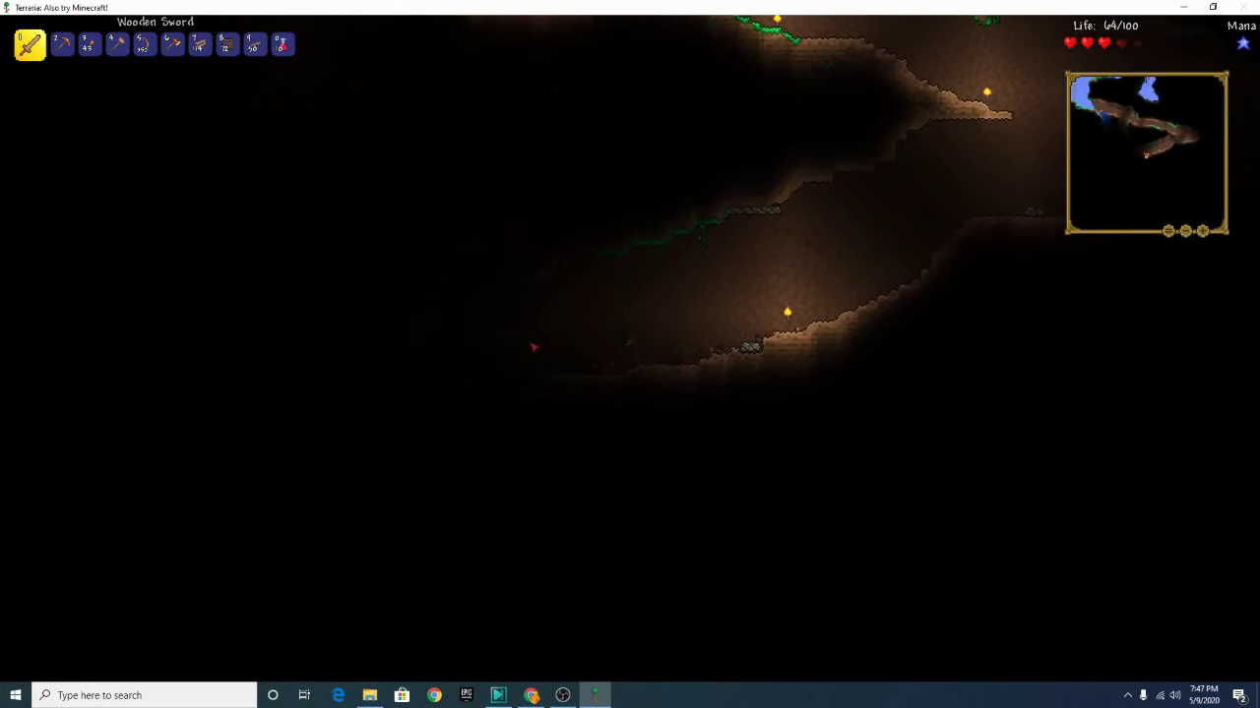
{"action": "key", "text": "a"}
{"action": "key", "text": "2"}
{"action": "key", "text": "3"}
{"action": "left_click", "coordinate": [551, 354]}
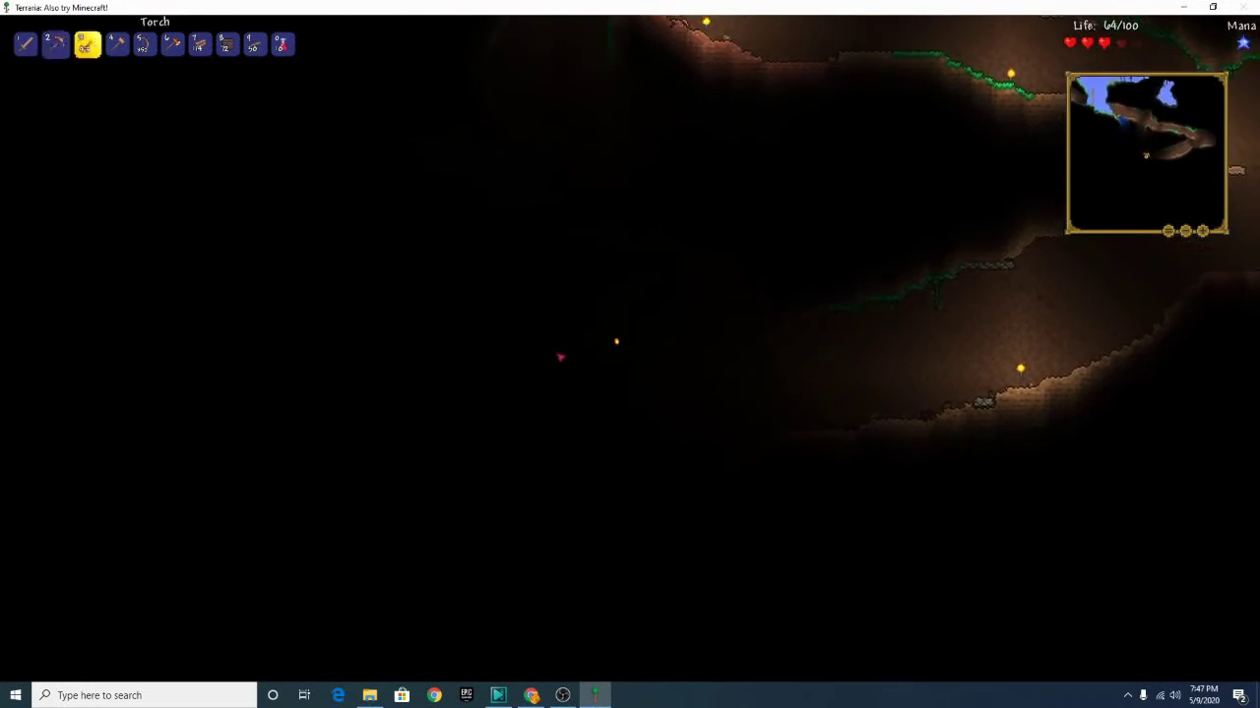
Climb the cave's left side and dig through the dirt to the left with the pickaxe
{"action": "key", "text": "a"}
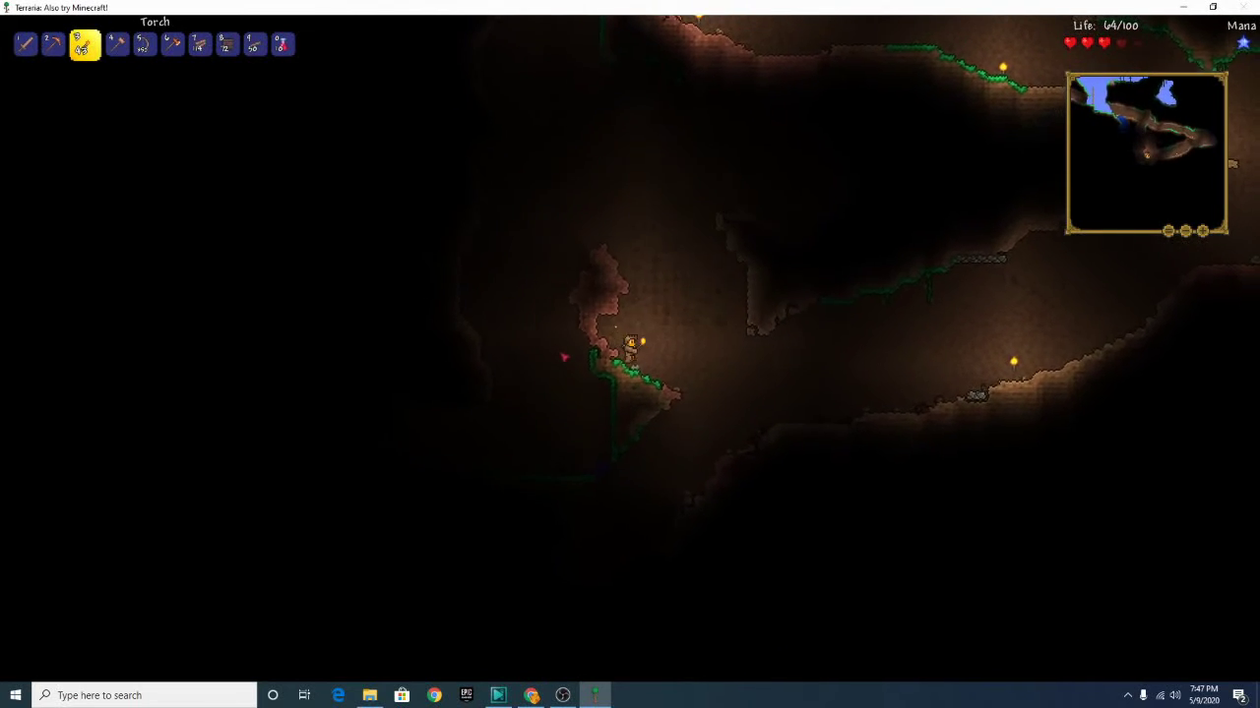
{"action": "key", "text": "a"}
{"action": "key", "text": "2"}
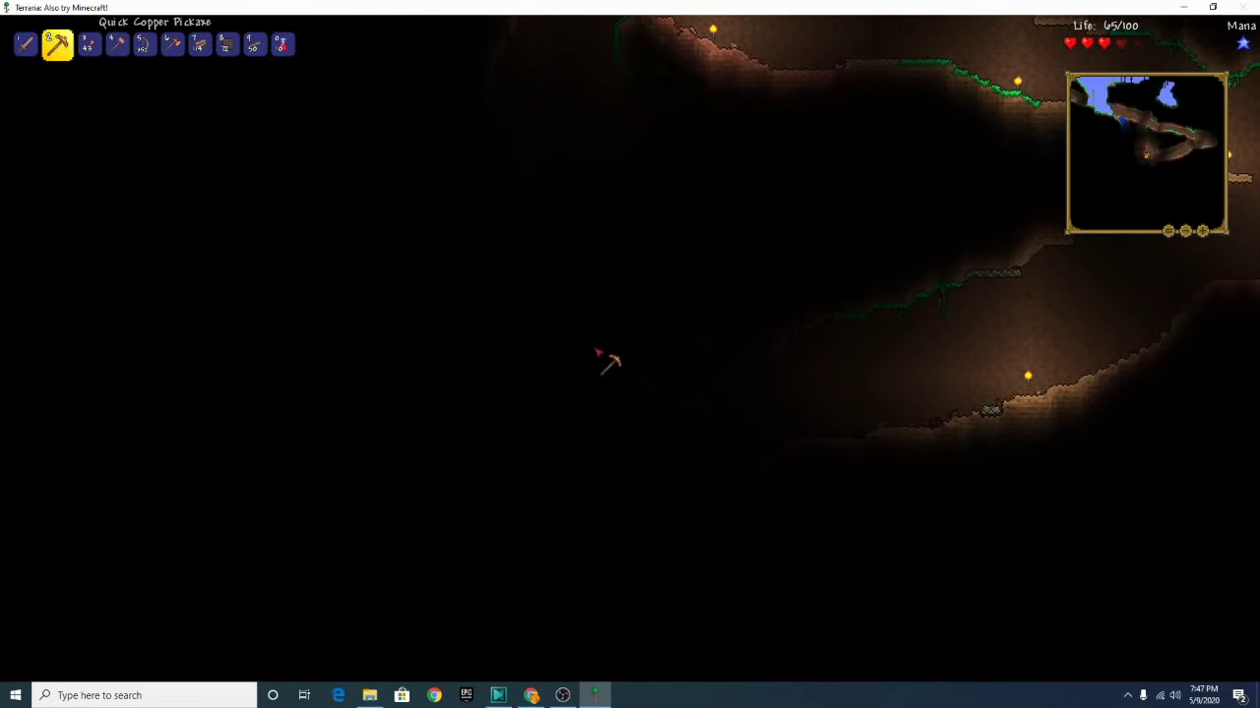
{"action": "key", "text": "3"}
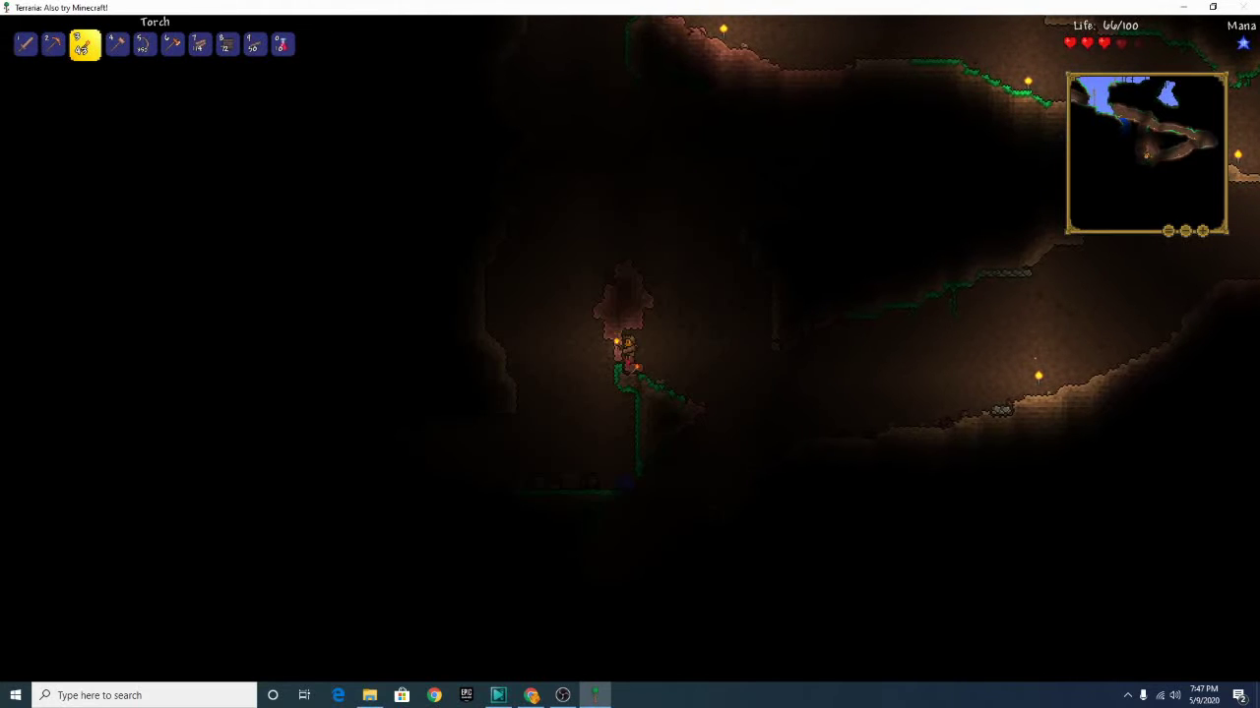
{"action": "key", "text": "2"}
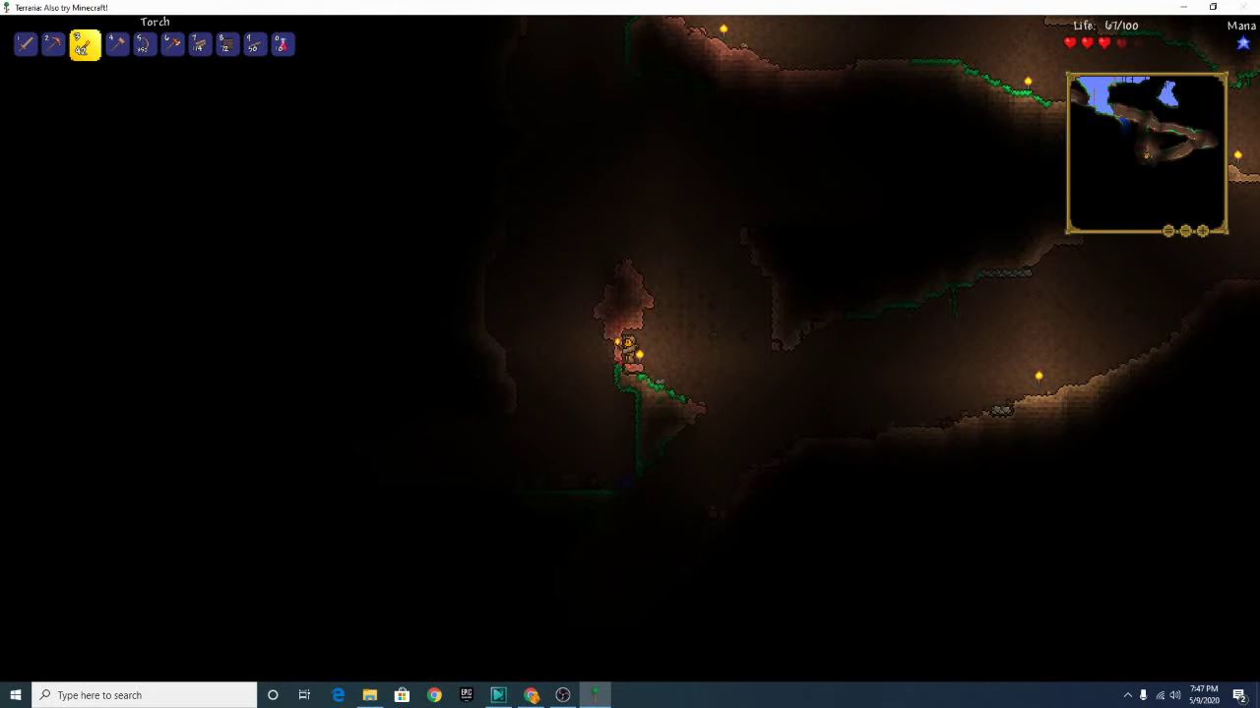
{"action": "left_click_drag", "start_coordinate": [615, 364], "coordinate": [615, 364]}
Fight off the attacking enemy with the Wooden Sword and open the nearby chest
{"action": "key", "text": "1"}
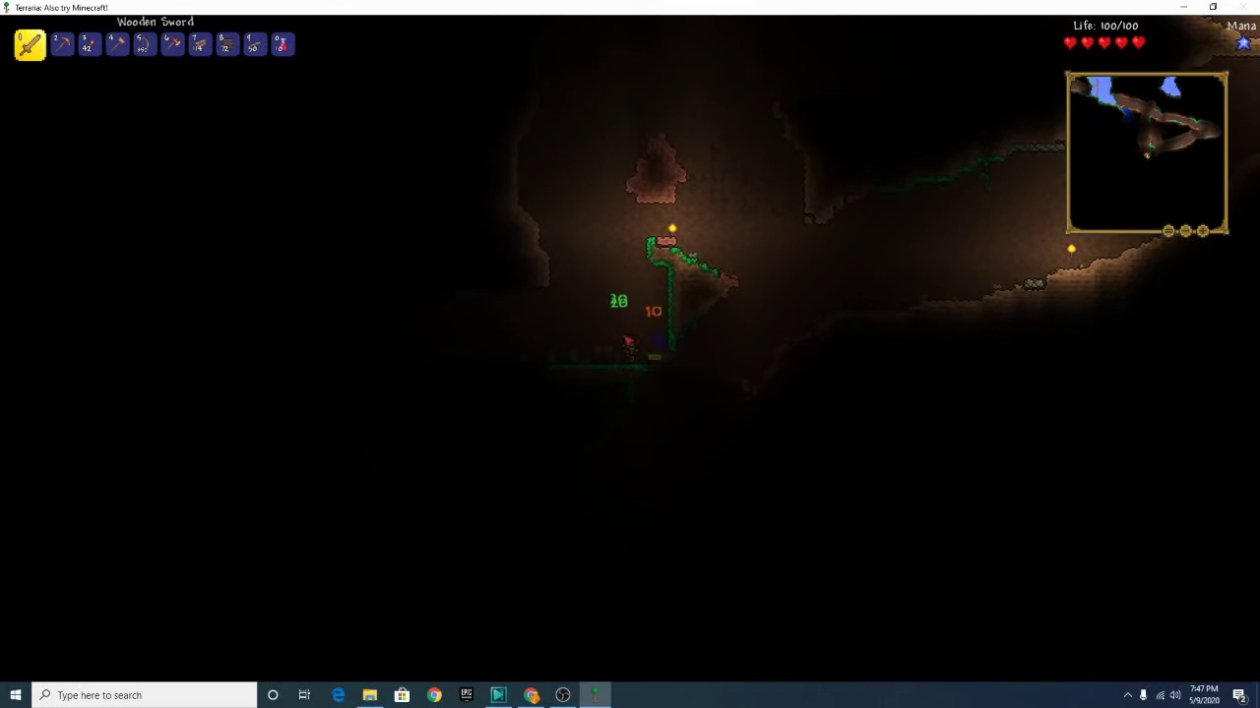
{"action": "left_click_drag", "start_coordinate": [624, 346], "coordinate": [706, 327]}
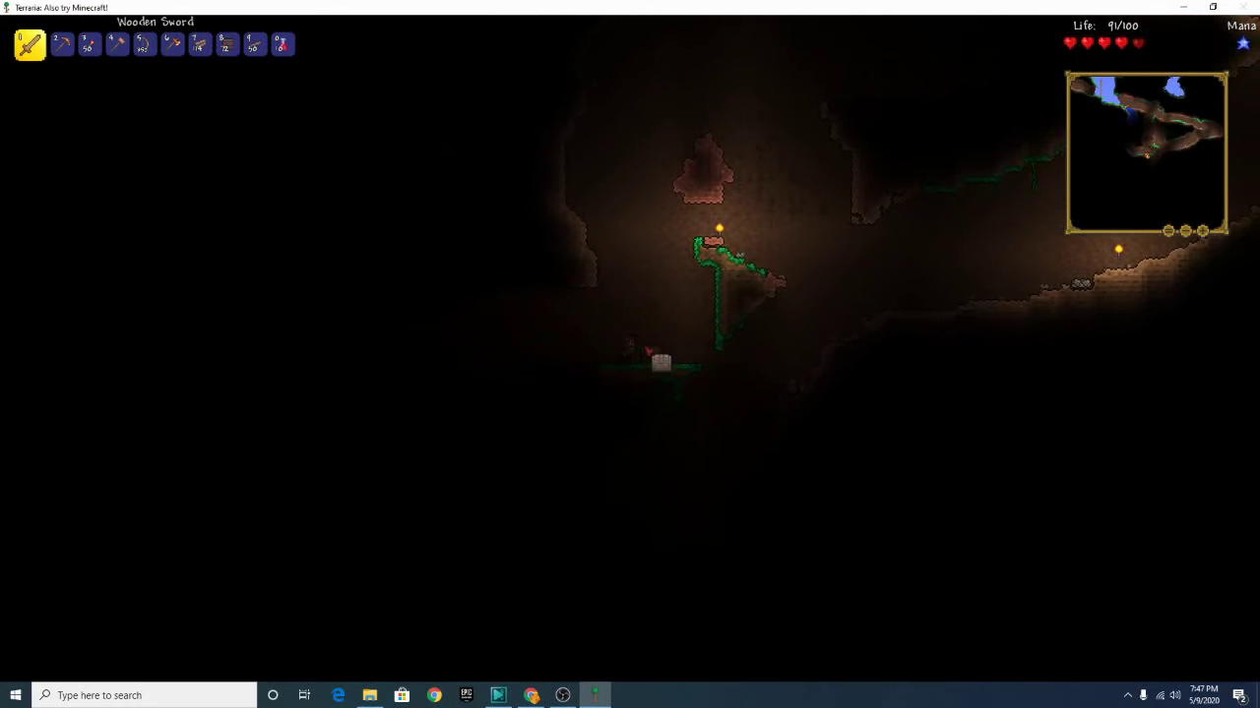
{"action": "right_click", "coordinate": [661, 362]}
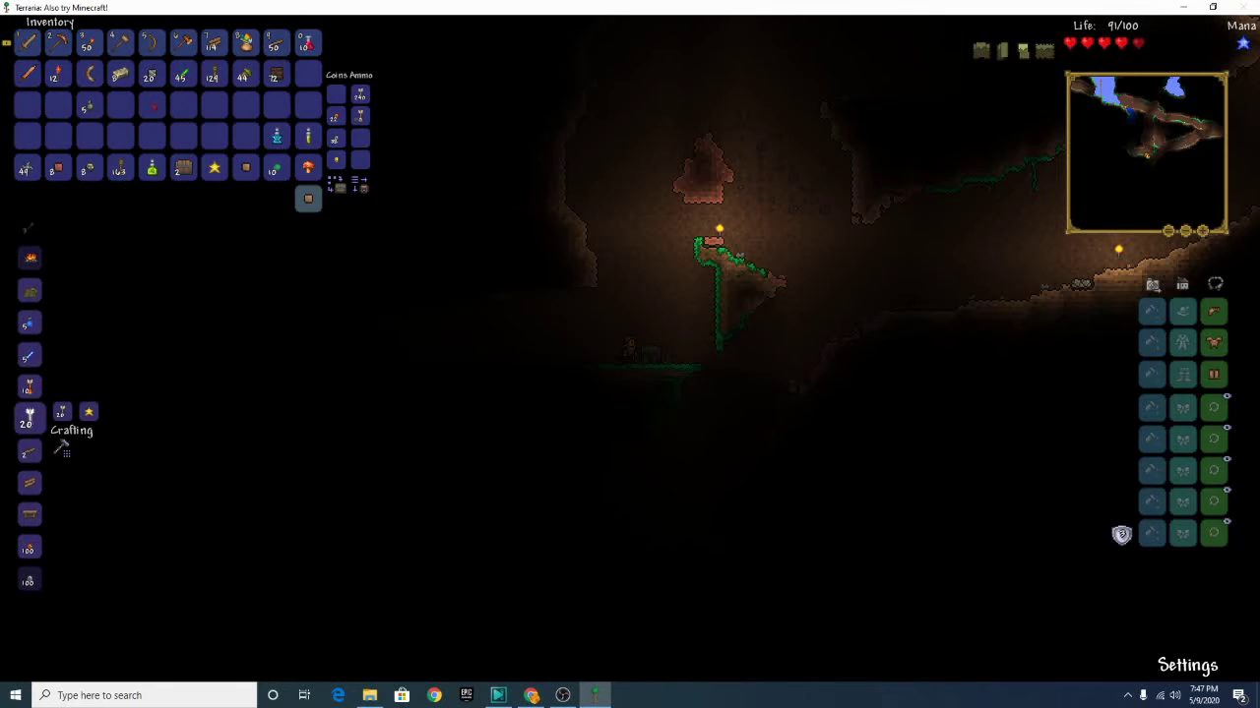
Close the chest window, then reopen the inventory and close it again
{"action": "key", "text": "Escape"}
{"action": "key", "text": "9"}
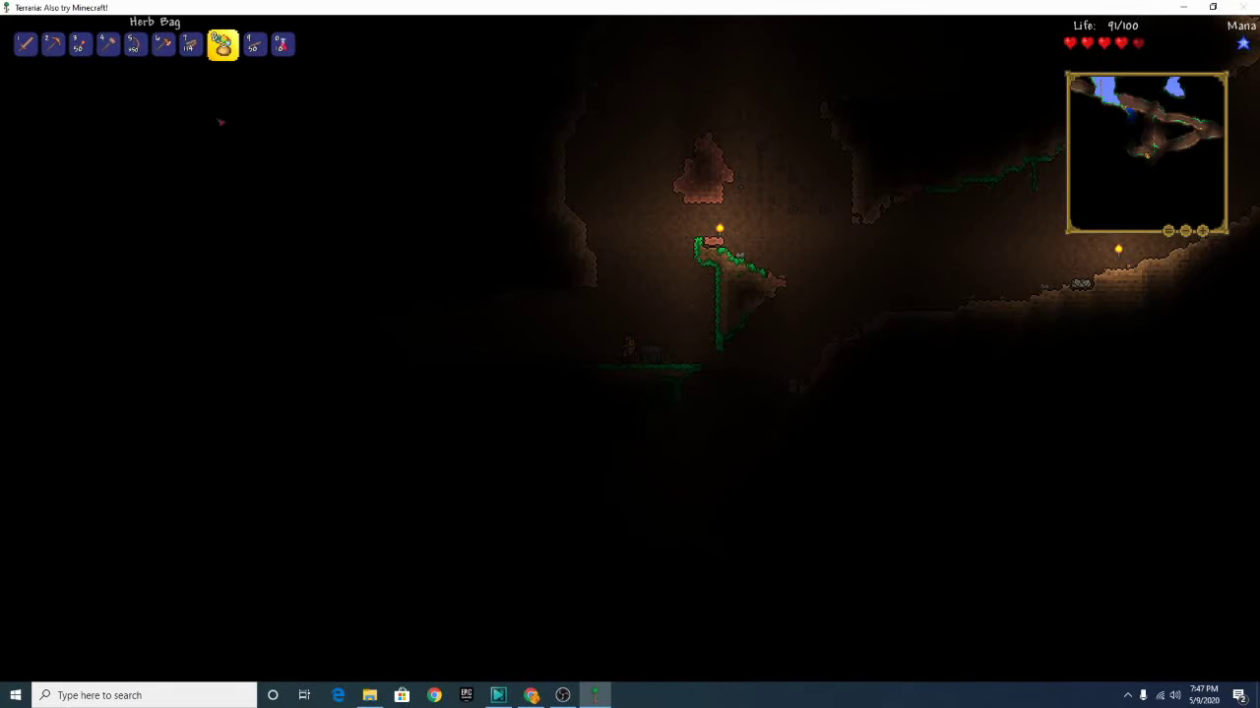
{"action": "key", "text": "Escape"}
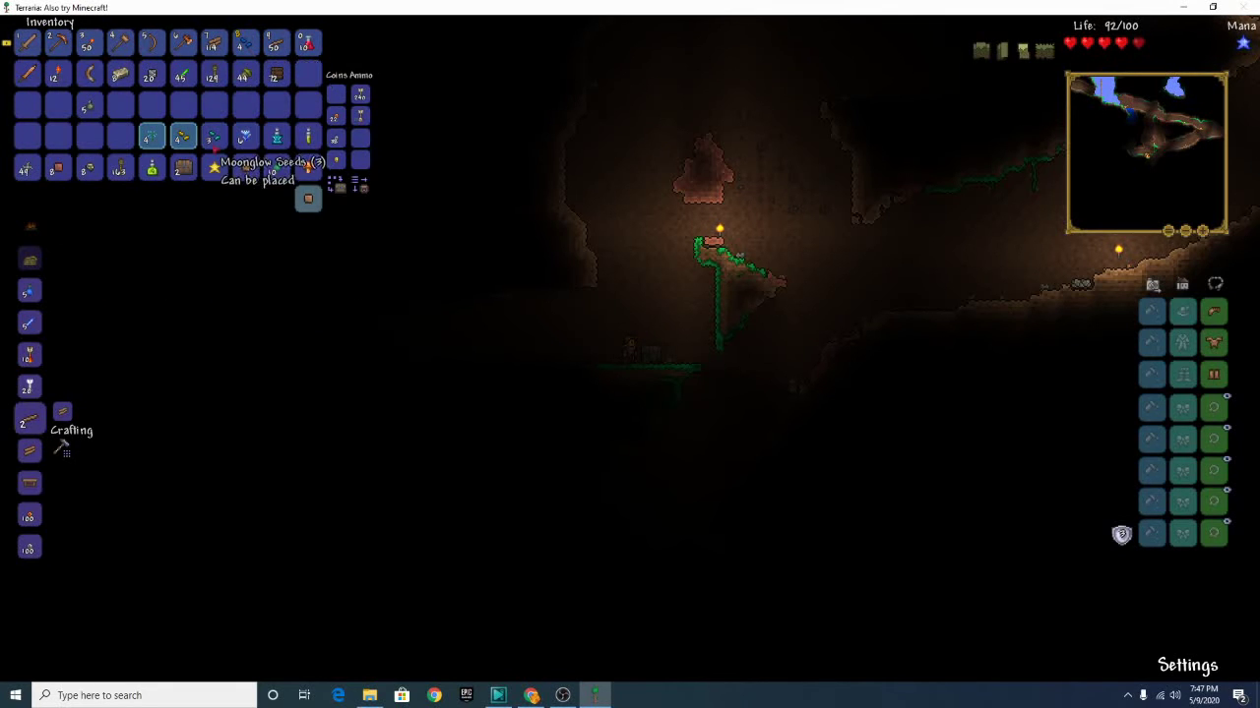
{"action": "key", "text": "Escape"}
{"action": "key", "text": "8"}
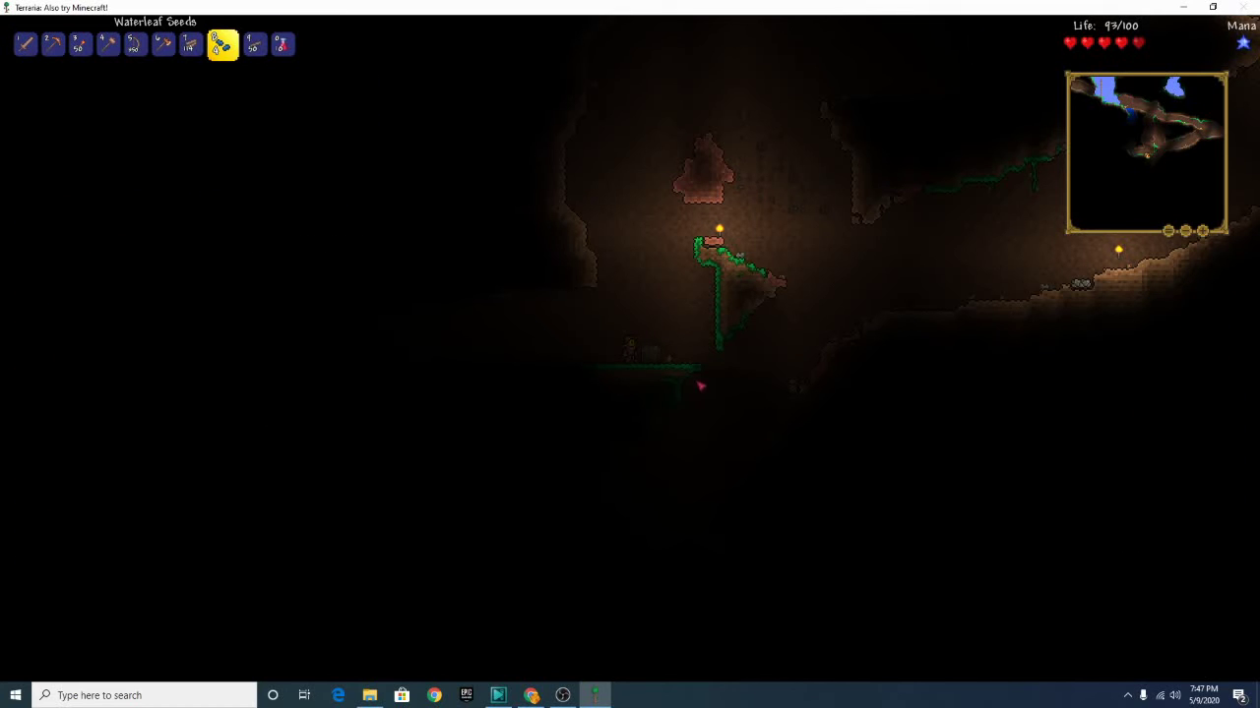
Reopen the cave chest, store the wooden arrows, close it and equip the pickaxe
{"action": "right_click", "coordinate": [650, 359]}
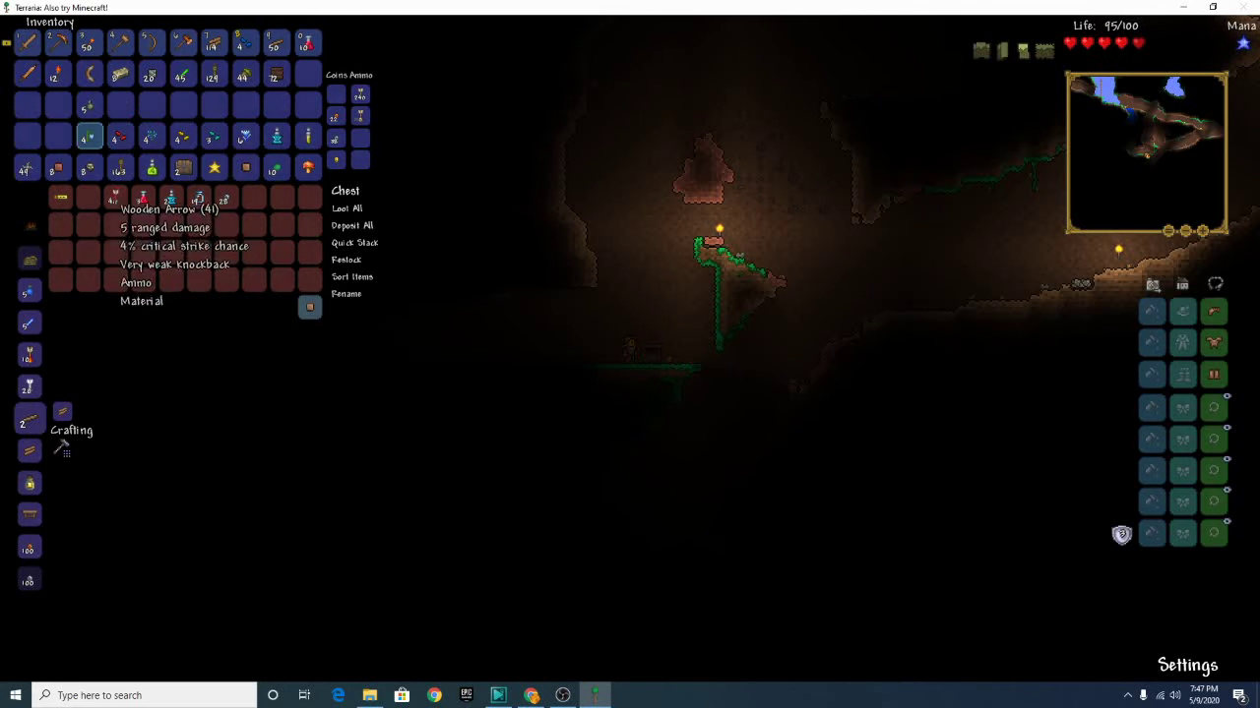
{"action": "left_click", "coordinate": [84, 197]}
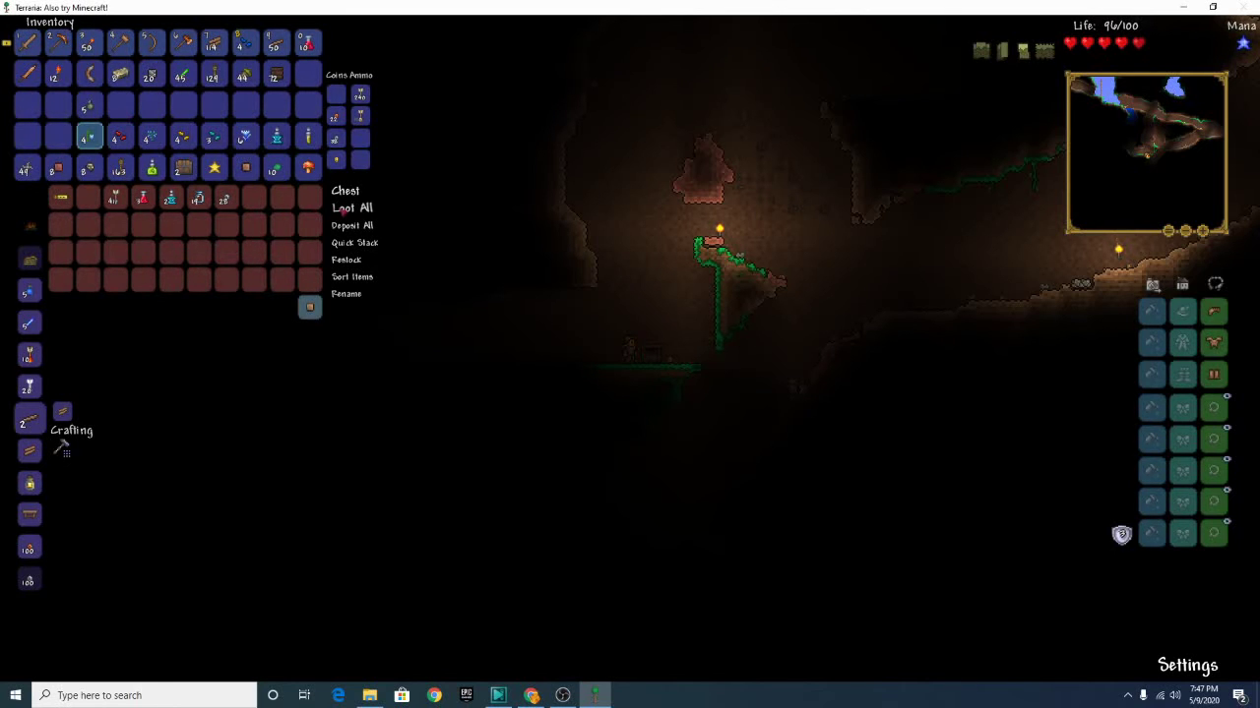
{"action": "key", "text": "Escape"}
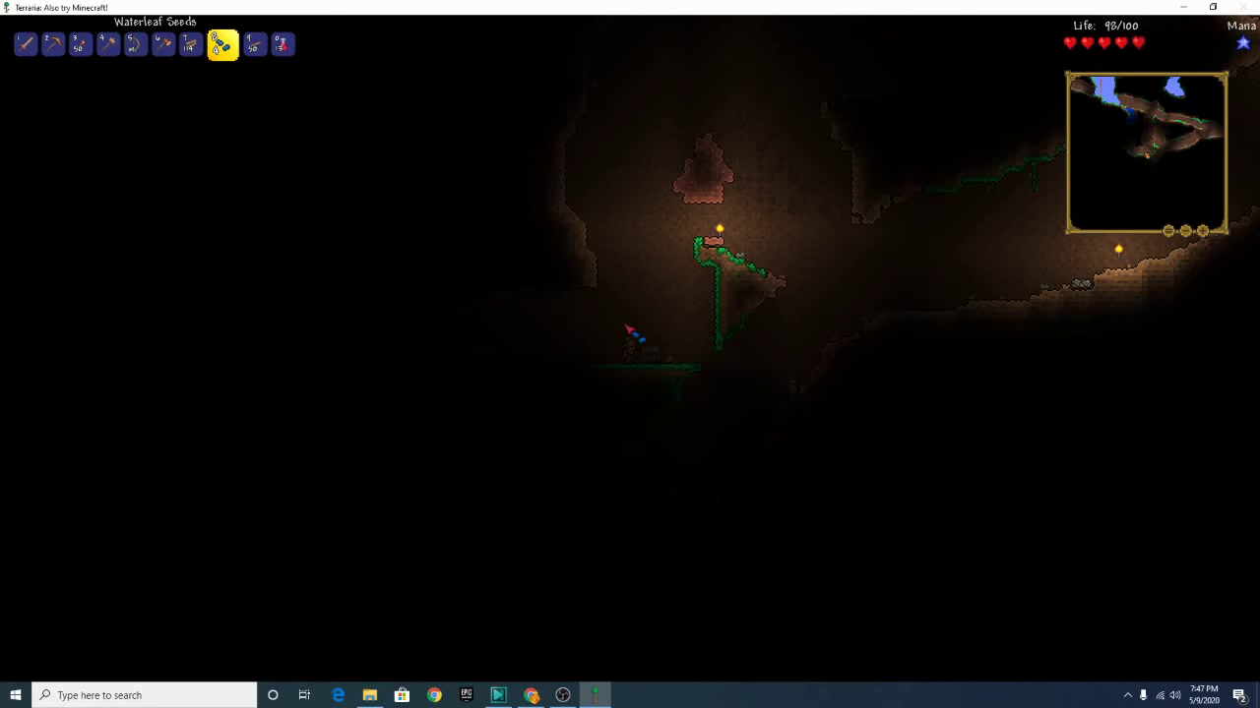
{"action": "key", "text": "2"}
{"action": "left_click", "coordinate": [642, 334]}
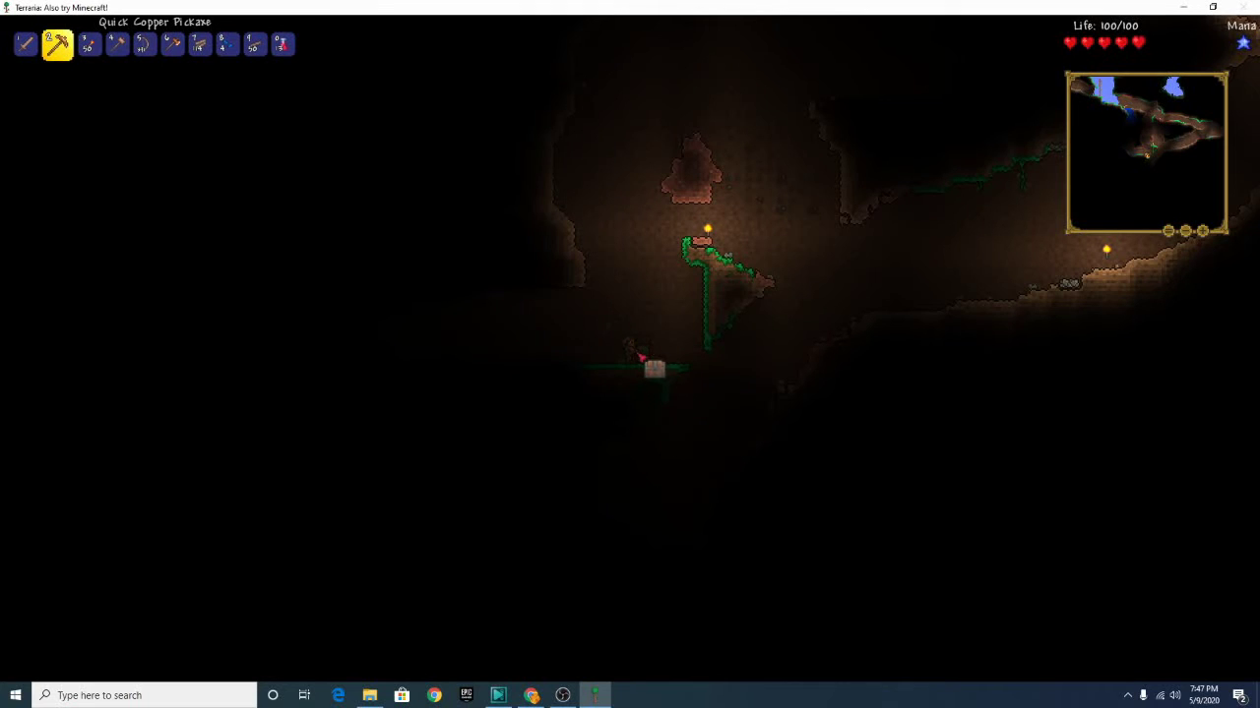
Hold a torch and walk left deeper into the cave
{"action": "key", "text": "3"}
{"action": "key", "text": "a"}
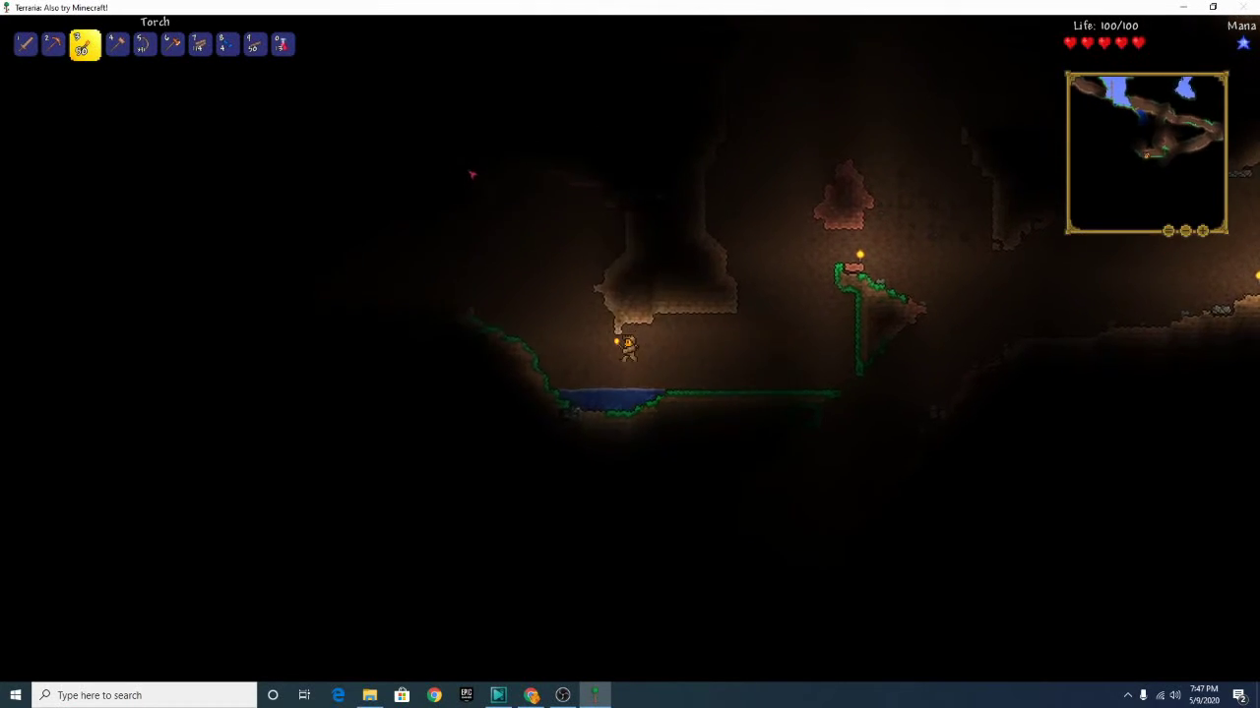
{"action": "key", "text": "a"}
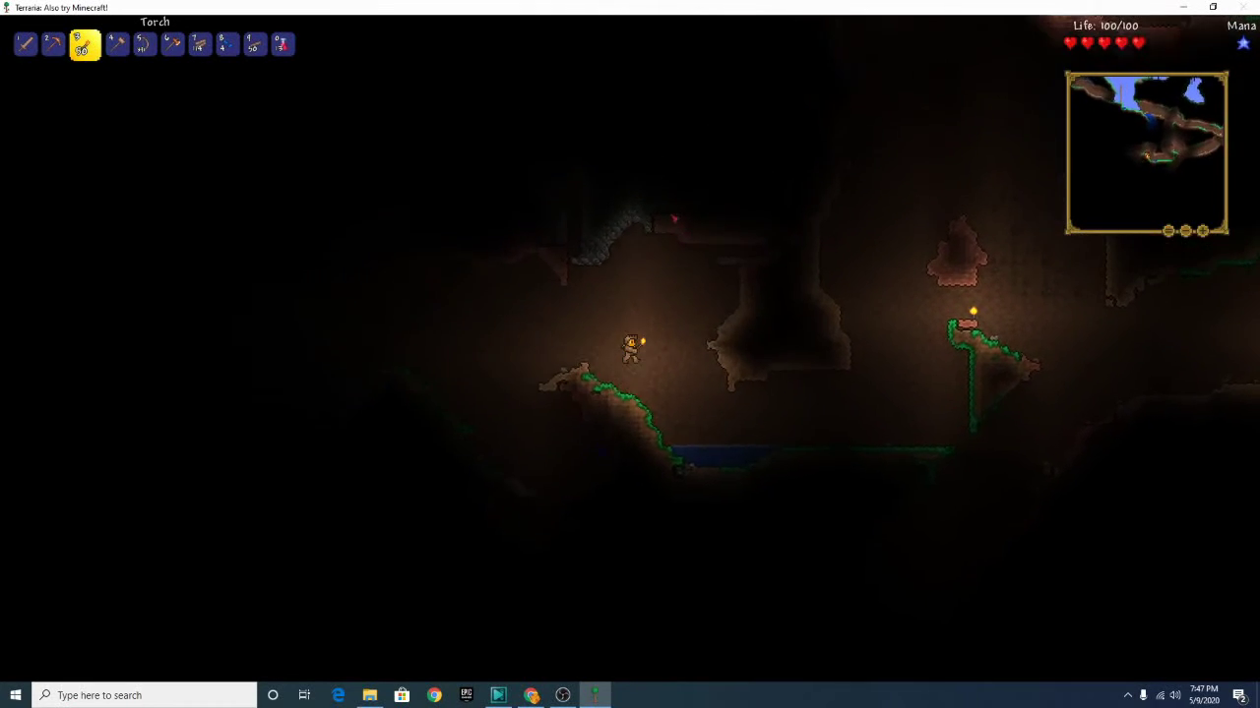
{"action": "key", "text": "a"}
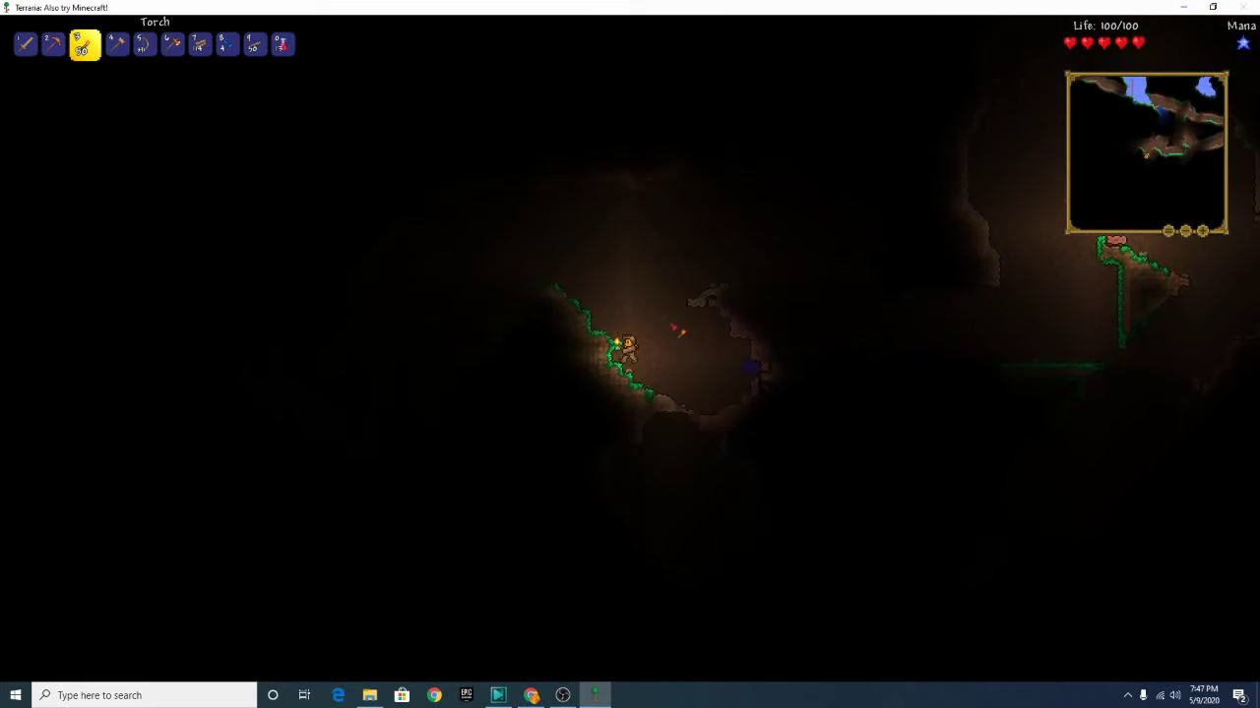
{"action": "key", "text": "a"}
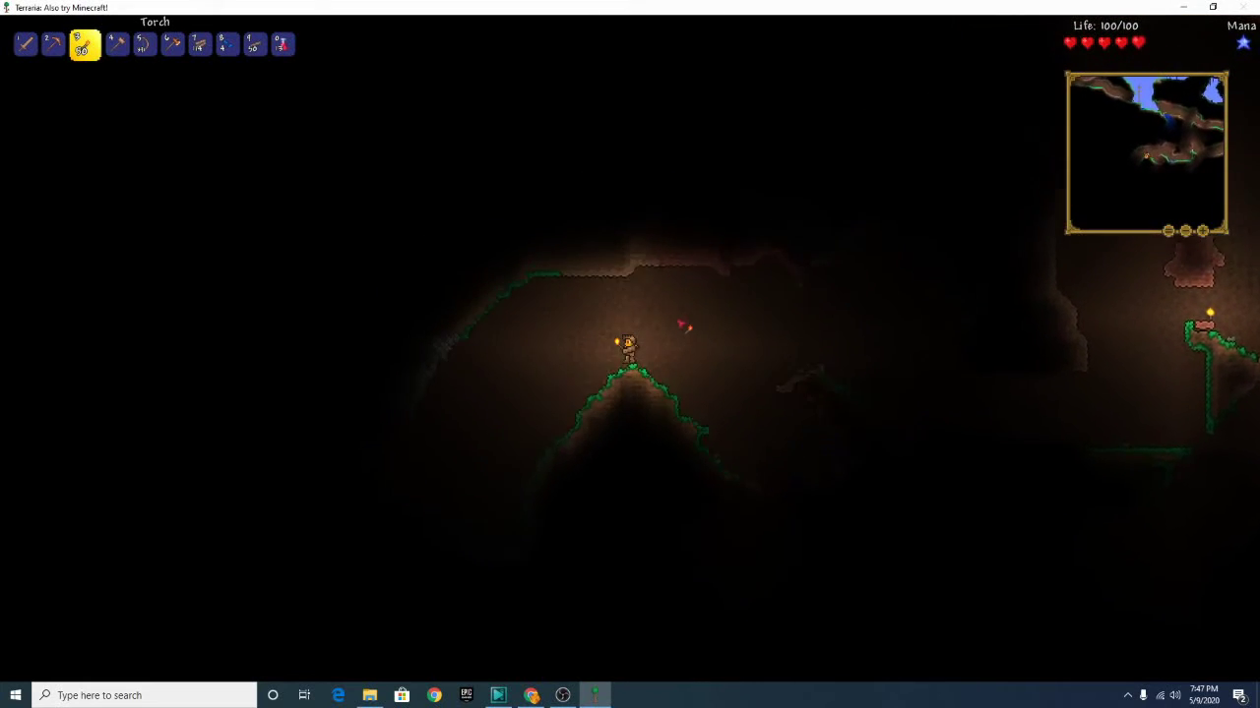
Drop down the cave slopes to the grassy slope where the blue slime waits
{"action": "key", "text": "2"}
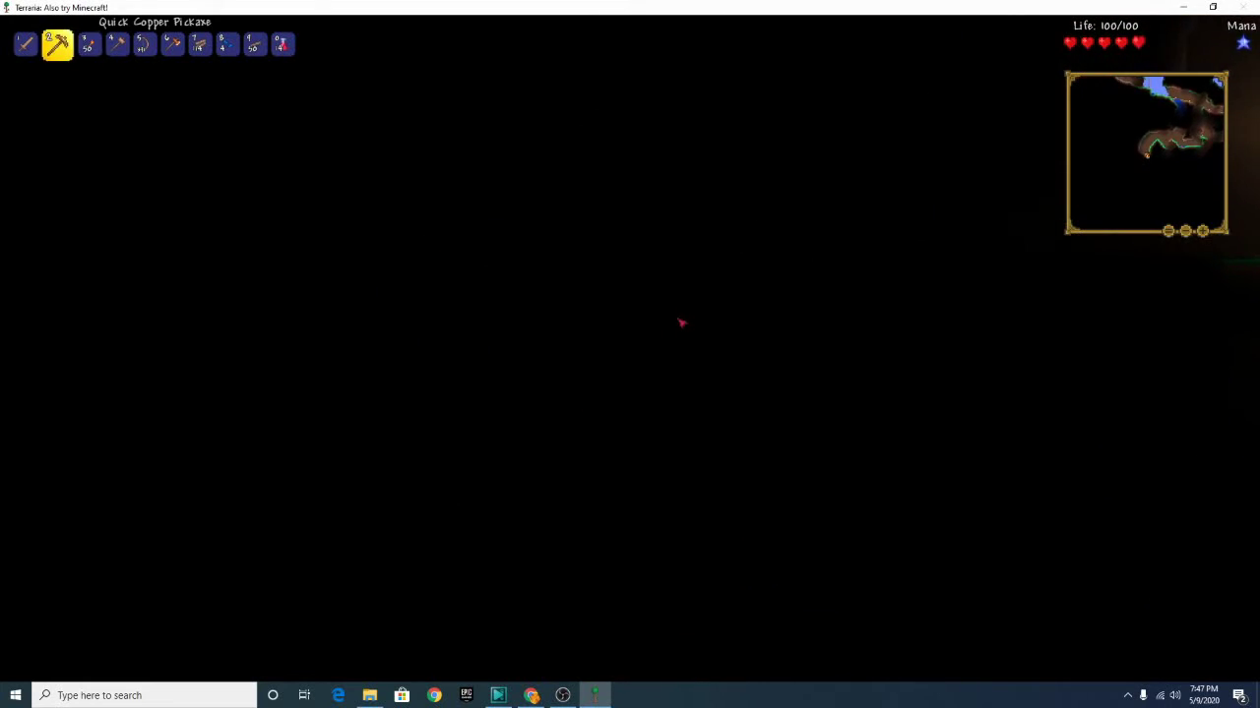
{"action": "key", "text": "3"}
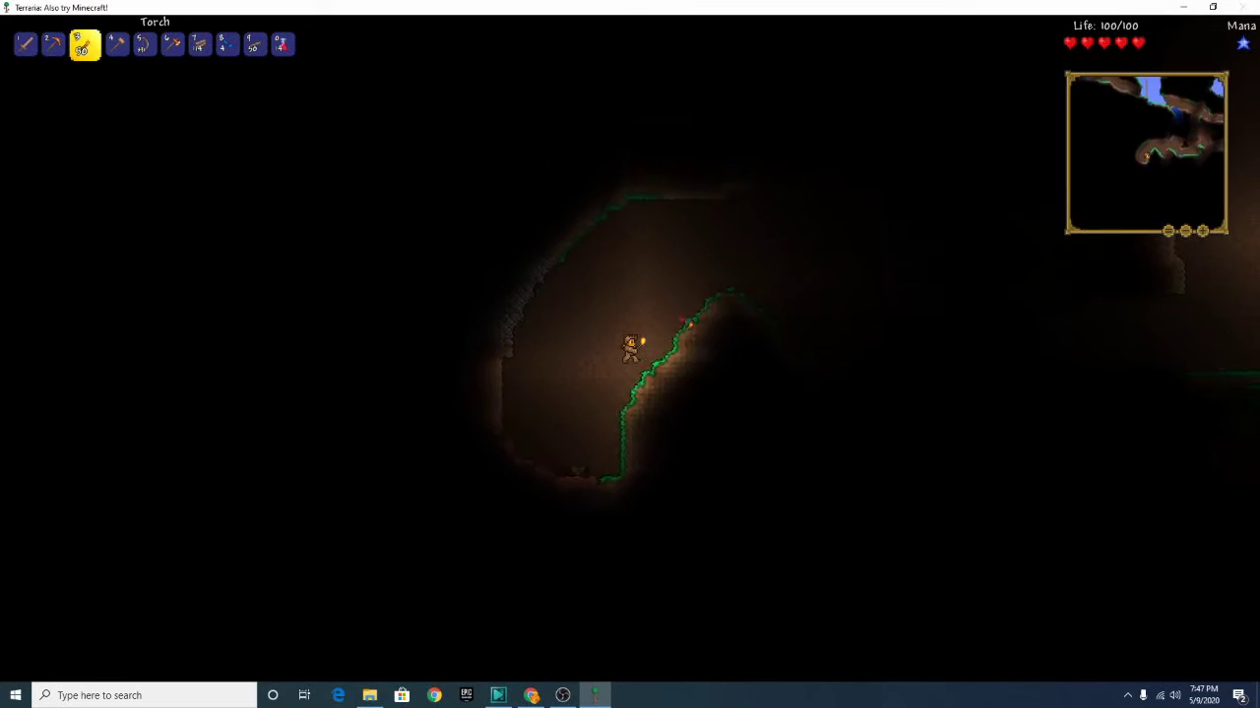
{"action": "key", "text": "a"}
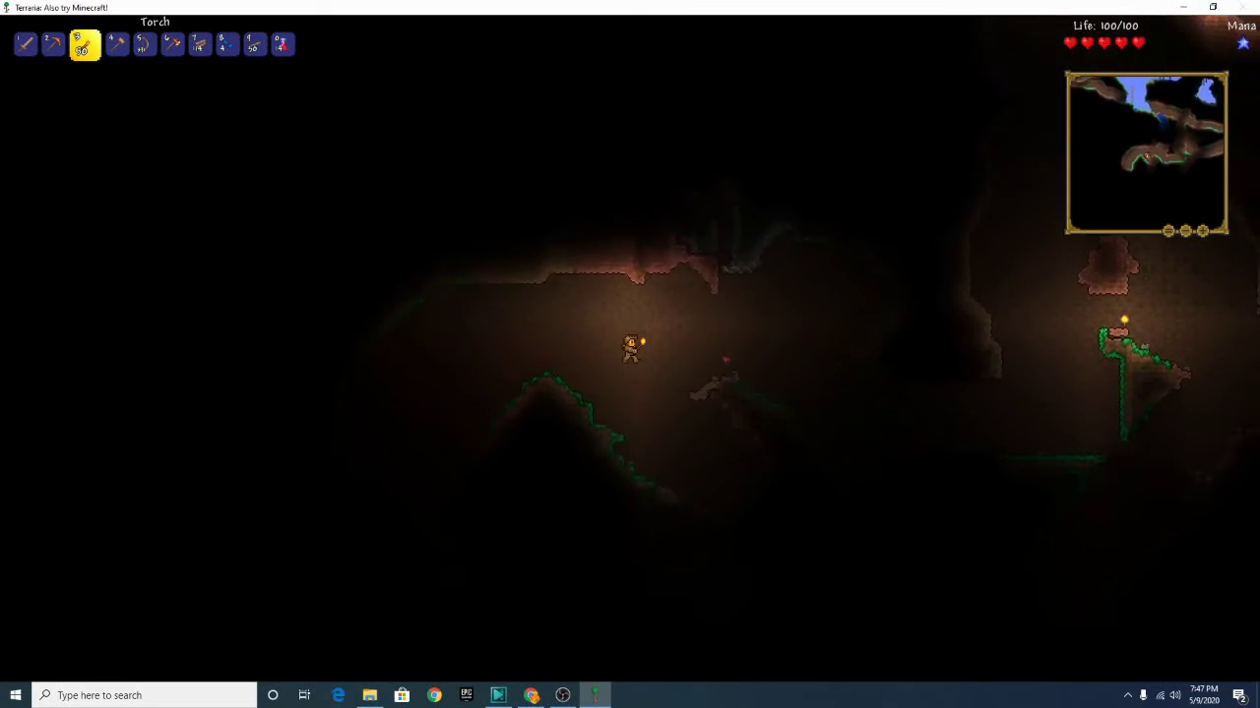
{"action": "key", "text": "a"}
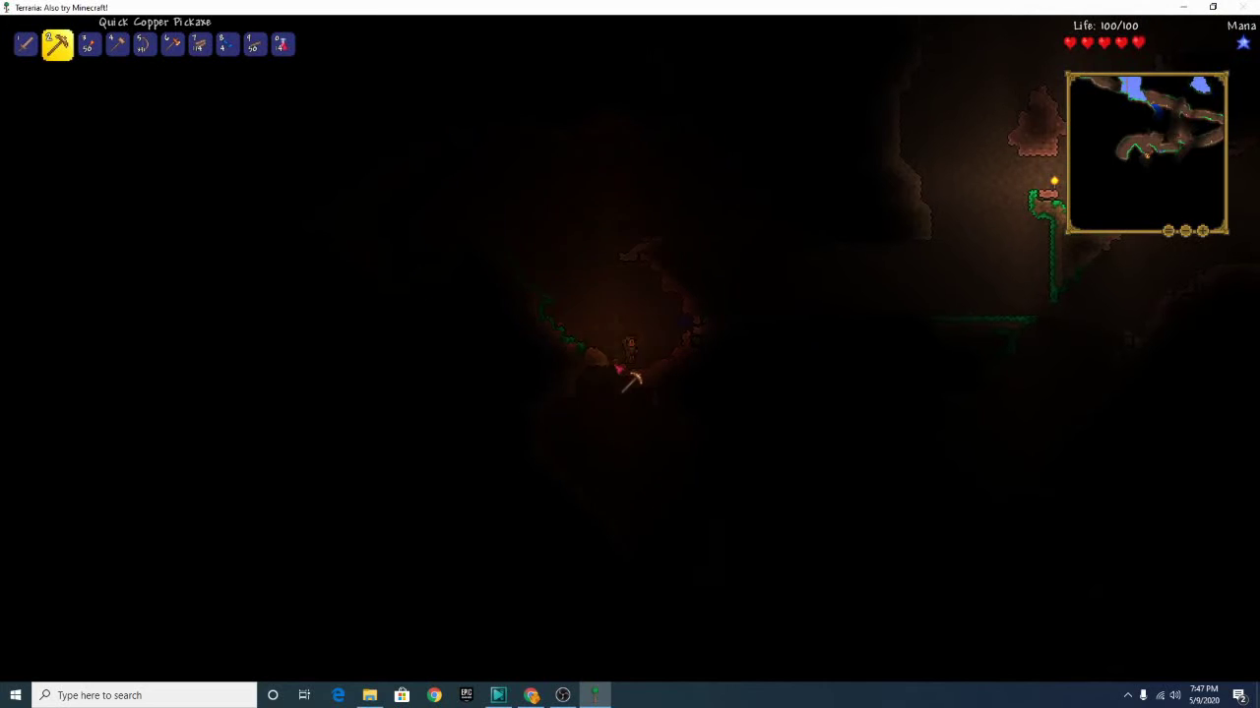
{"action": "key", "text": "3"}
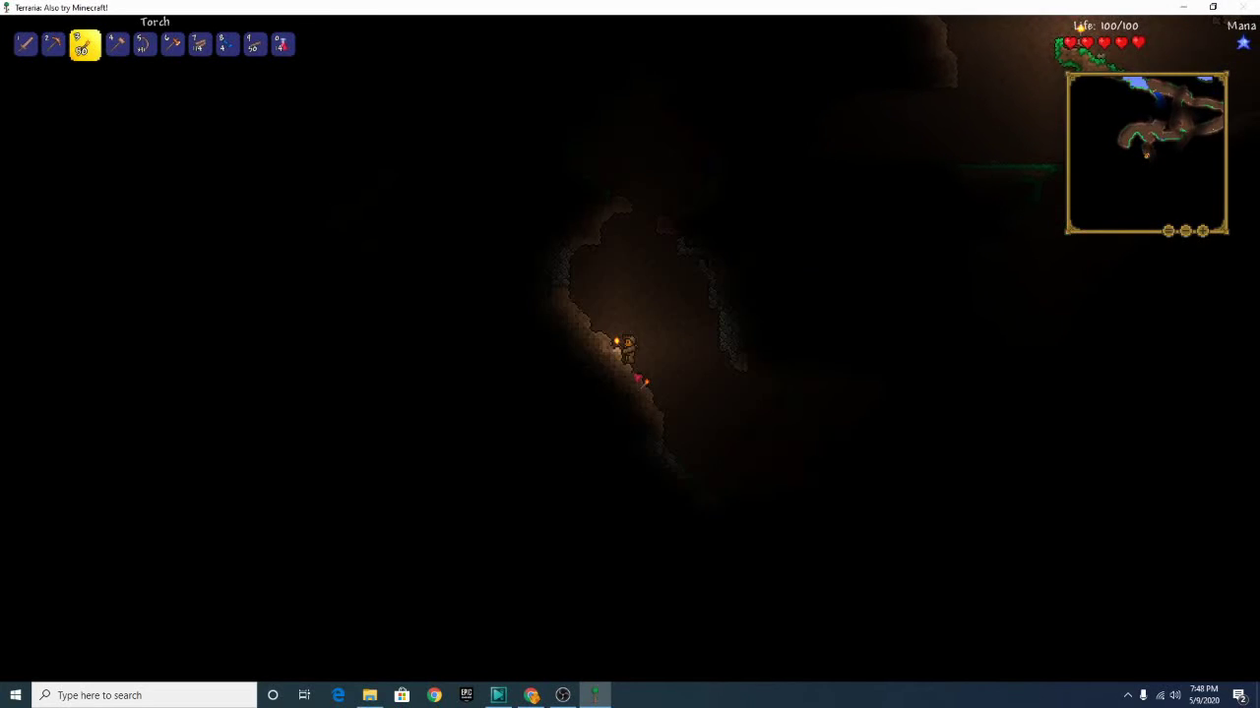
{"action": "key", "text": "a"}
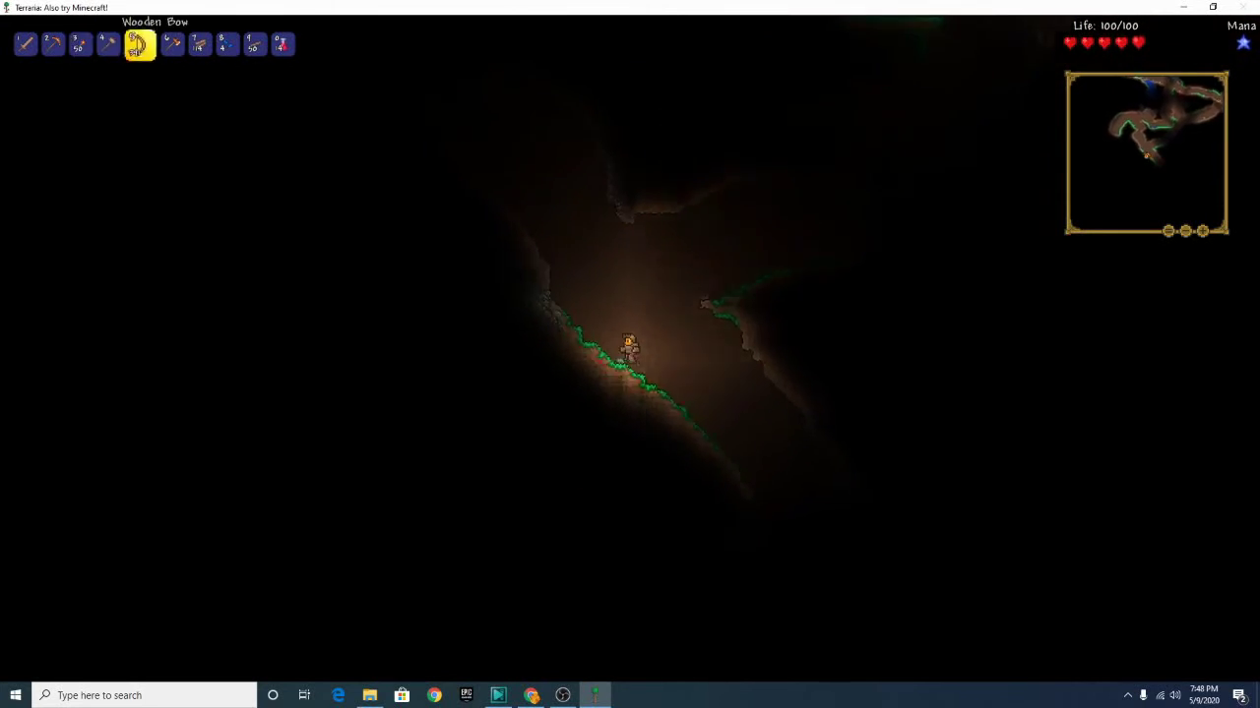
{"action": "scroll", "coordinate": [605, 356], "scroll_direction": "down", "scroll_amount": 1}
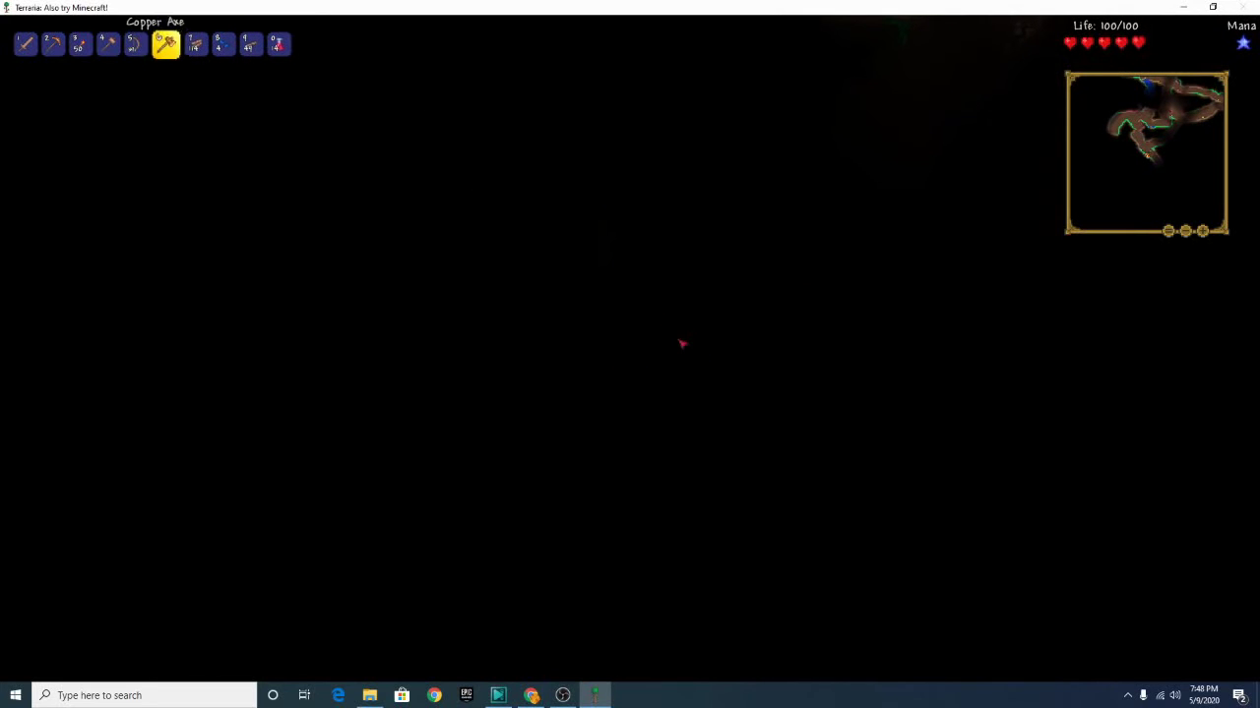
{"action": "key", "text": "a"}
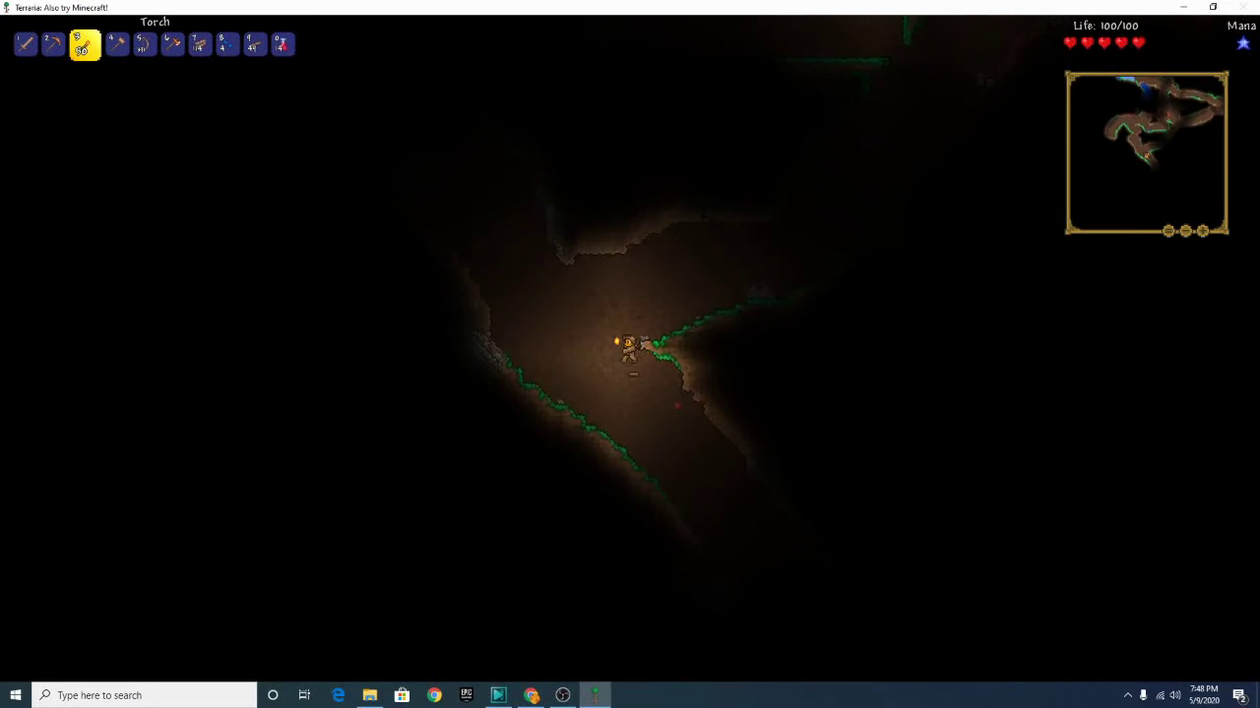
{"action": "key", "text": "d"}
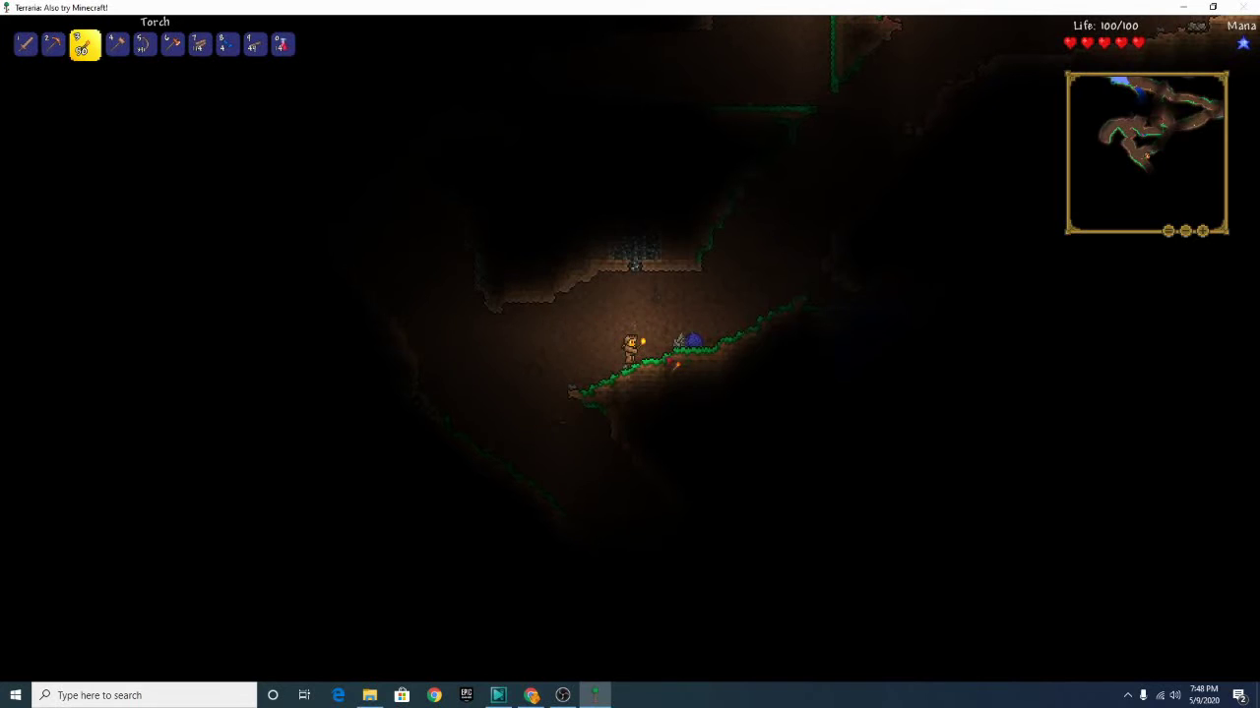
Attack the blue slime, then cycle through the axe and wood platform slots
{"action": "left_click", "coordinate": [689, 344]}
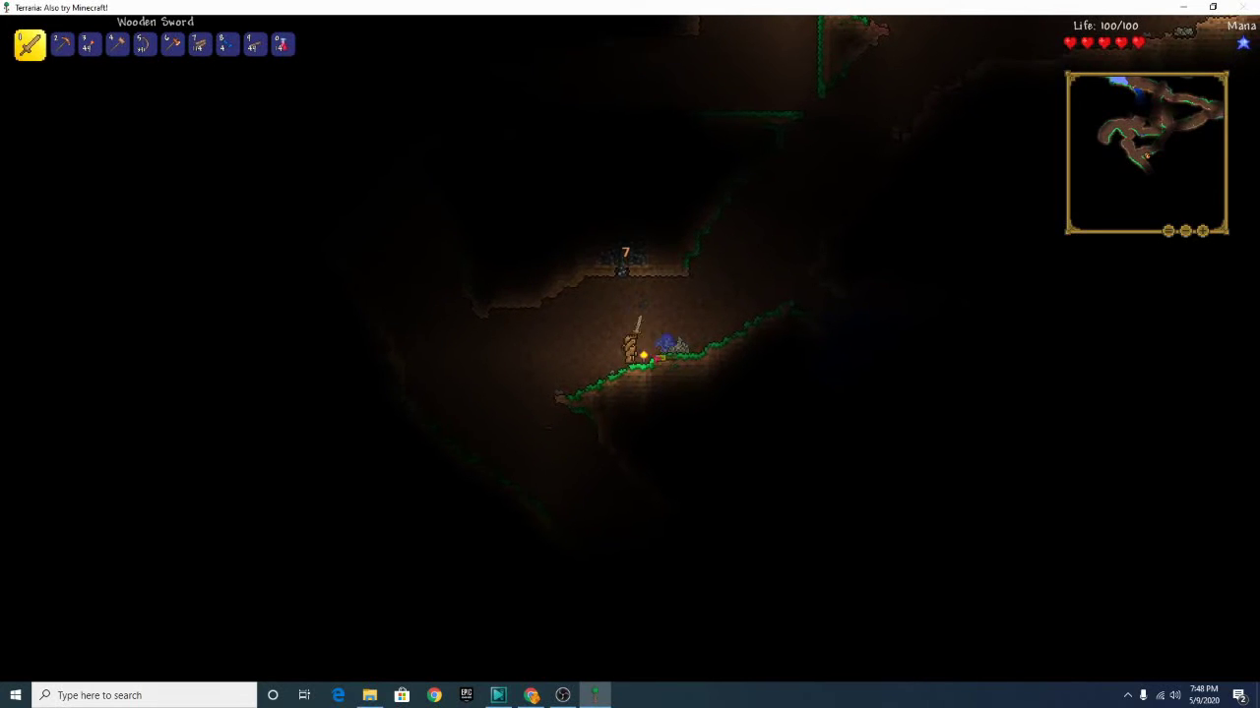
{"action": "key", "text": "d"}
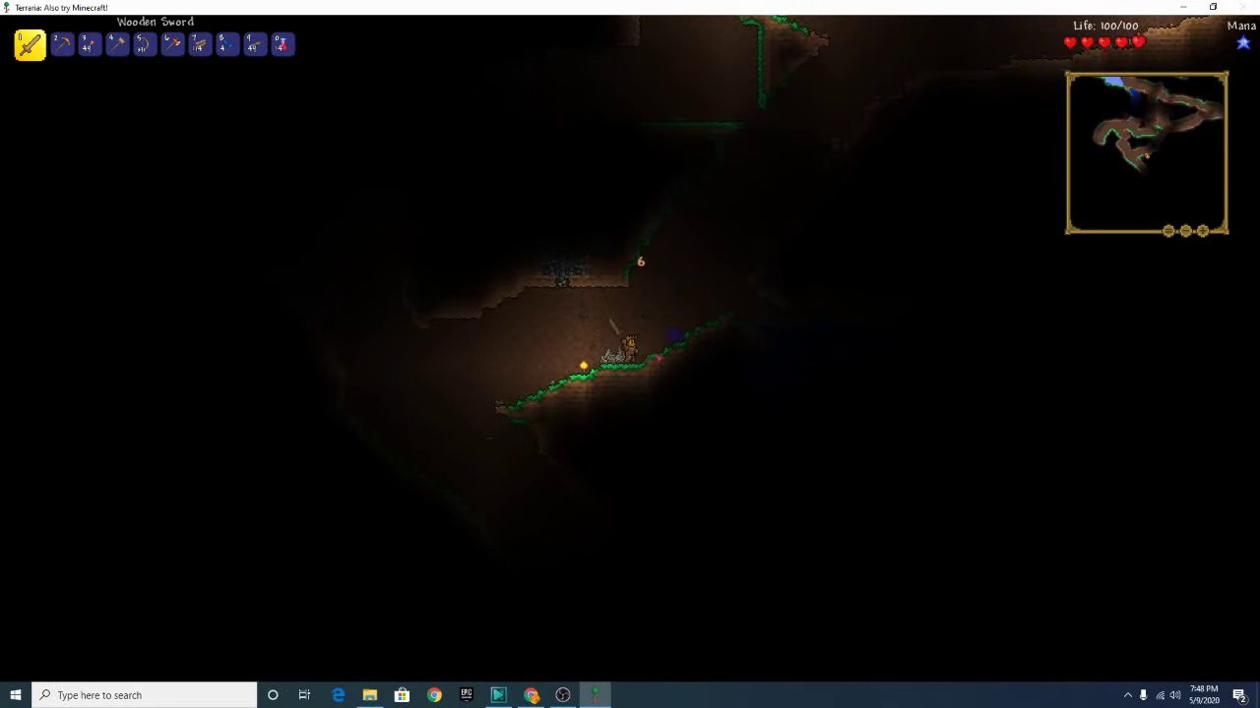
{"action": "key", "text": "a"}
{"action": "key", "text": "6"}
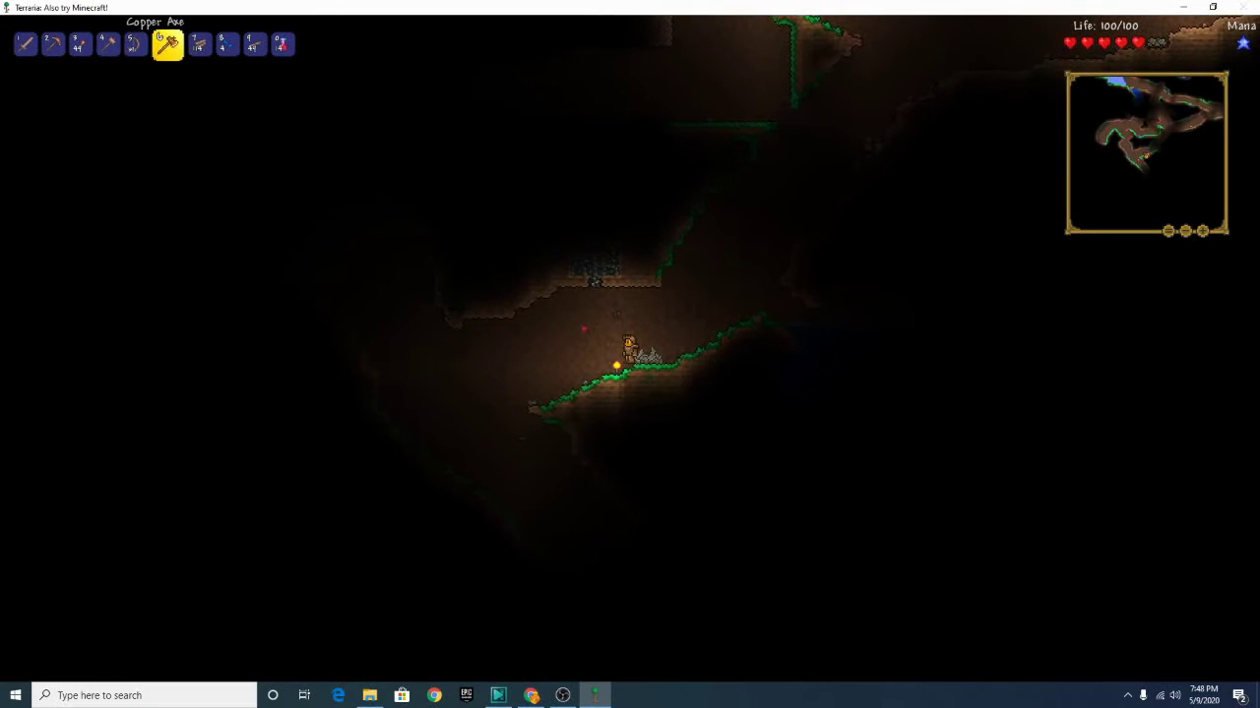
{"action": "key", "text": "9"}
{"action": "key", "text": "a"}
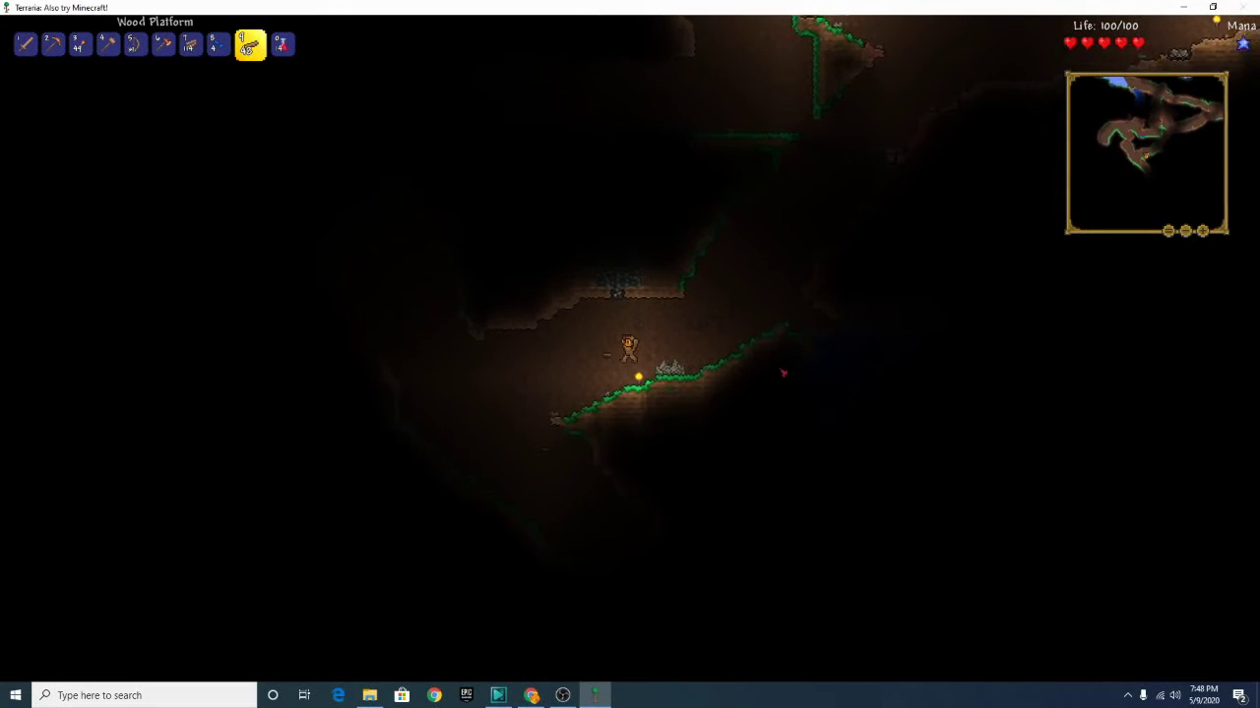
Jump and mine the blocks above to climb onto the ledge
{"action": "key", "text": "space"}
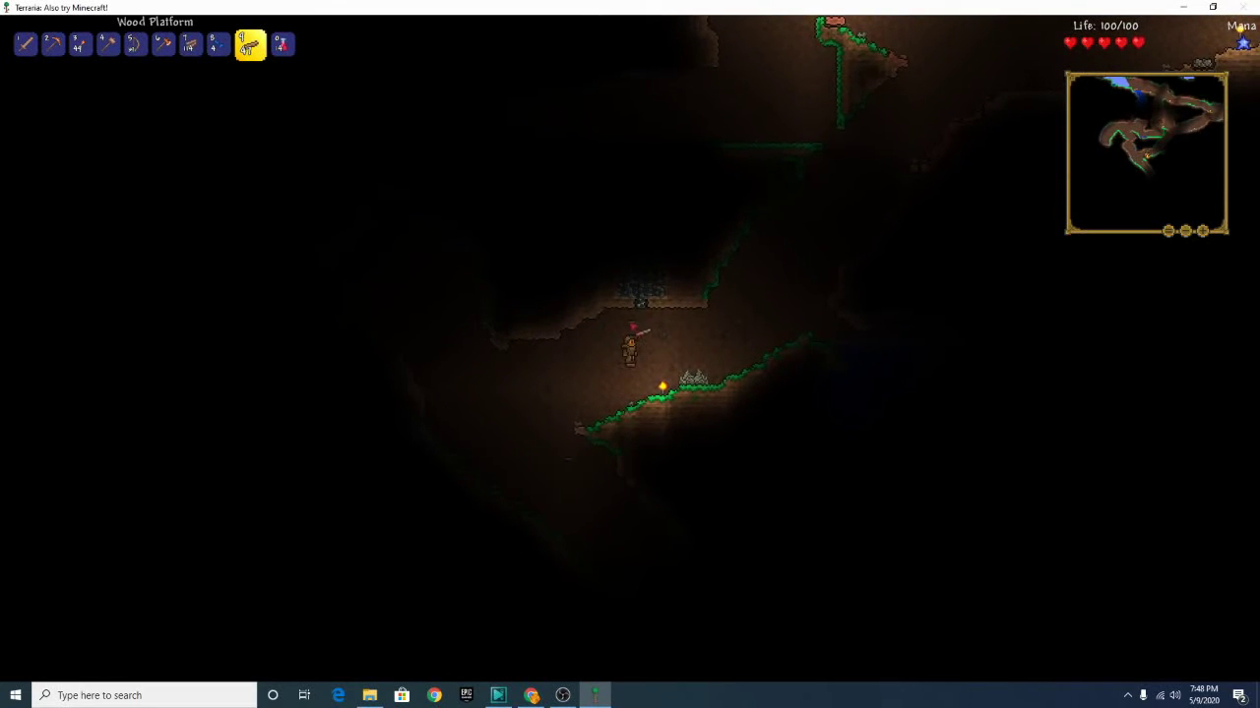
{"action": "scroll", "coordinate": [641, 331], "scroll_direction": "down", "scroll_amount": 3}
{"action": "left_click", "coordinate": [657, 319]}
{"action": "left_click_drag", "start_coordinate": [658, 320], "coordinate": [658, 325]}
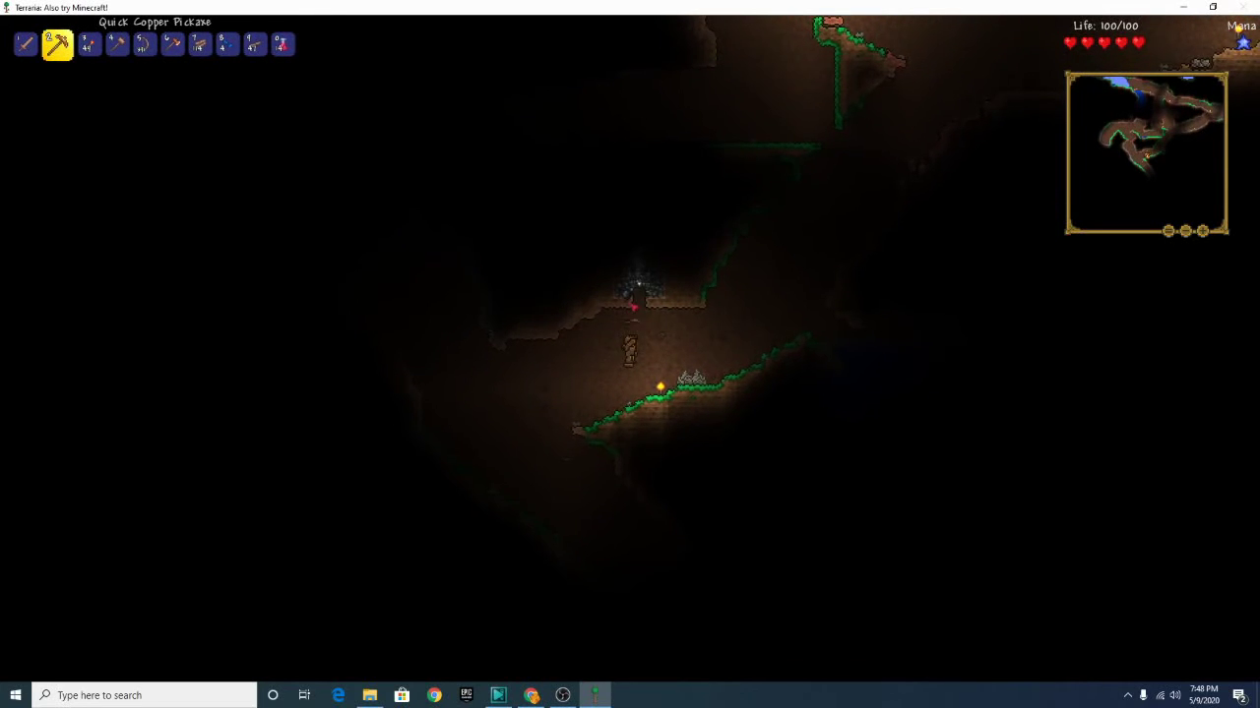
{"action": "key", "text": "space"}
{"action": "left_click_drag", "start_coordinate": [650, 323], "coordinate": [622, 335]}
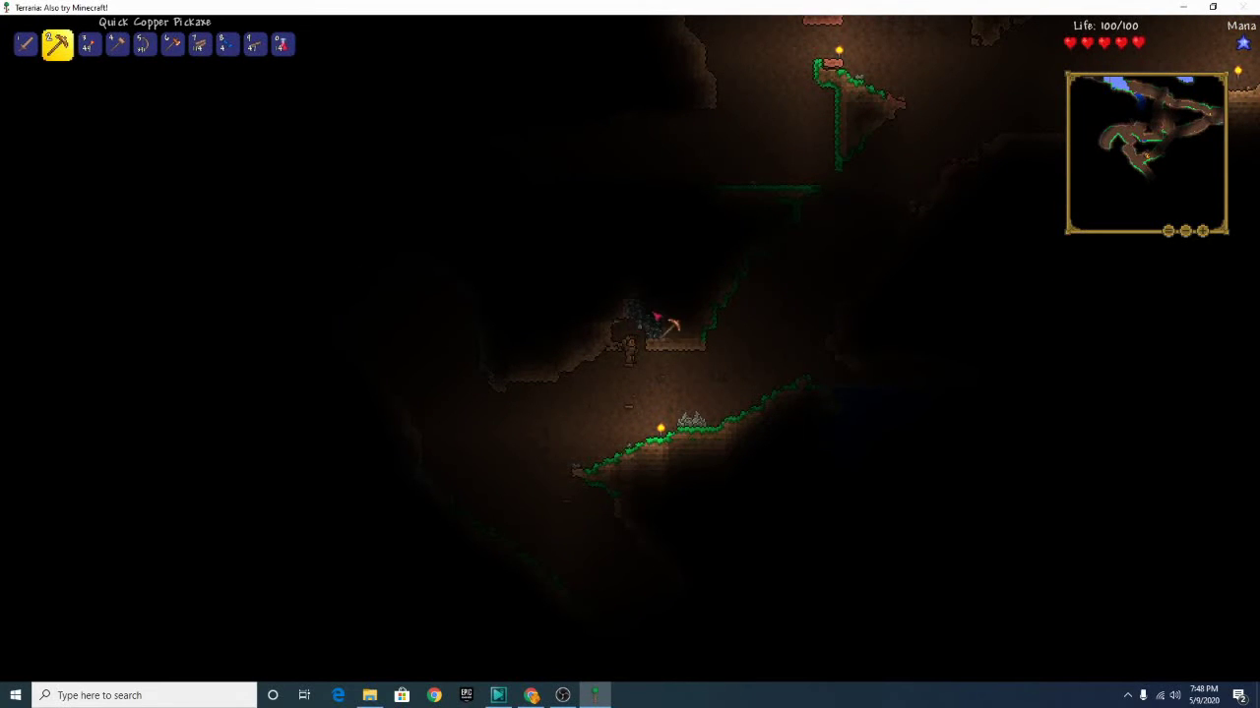
{"action": "left_click_drag", "start_coordinate": [640, 325], "coordinate": [640, 346]}
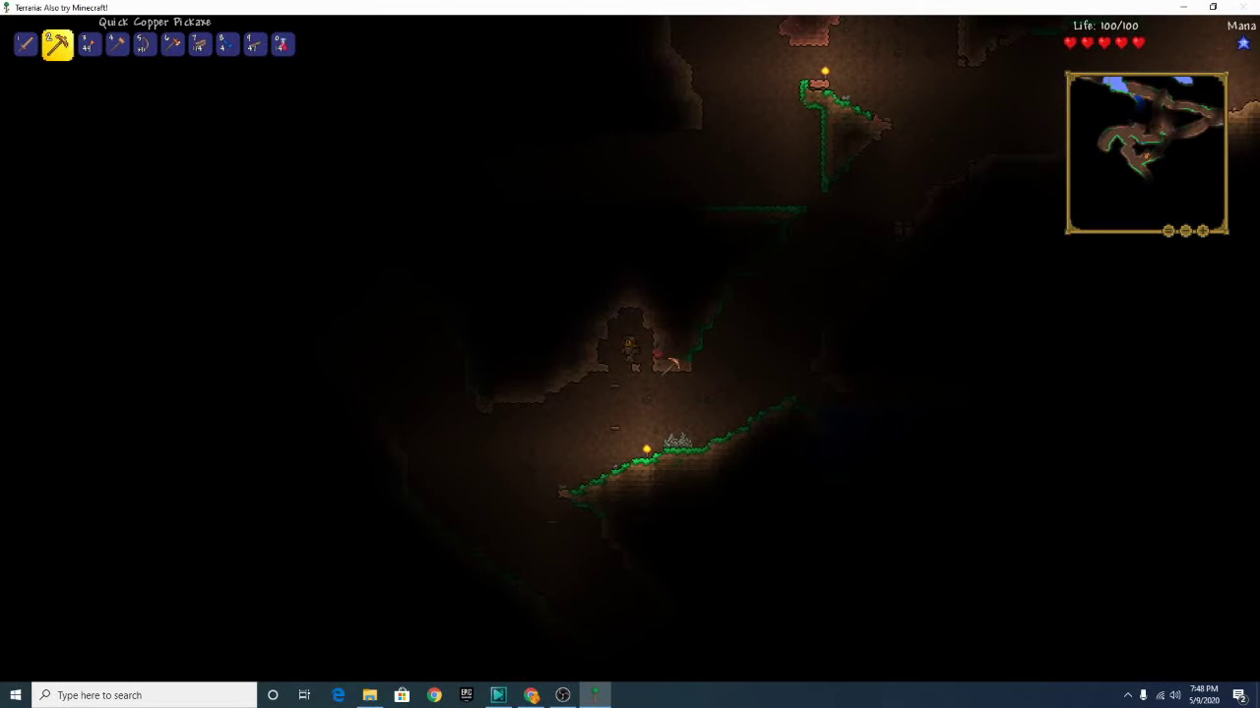
With a torch in hand, start down the grassy cave slope
{"action": "key", "text": "d"}
{"action": "key", "text": "3"}
{"action": "key", "text": "d"}
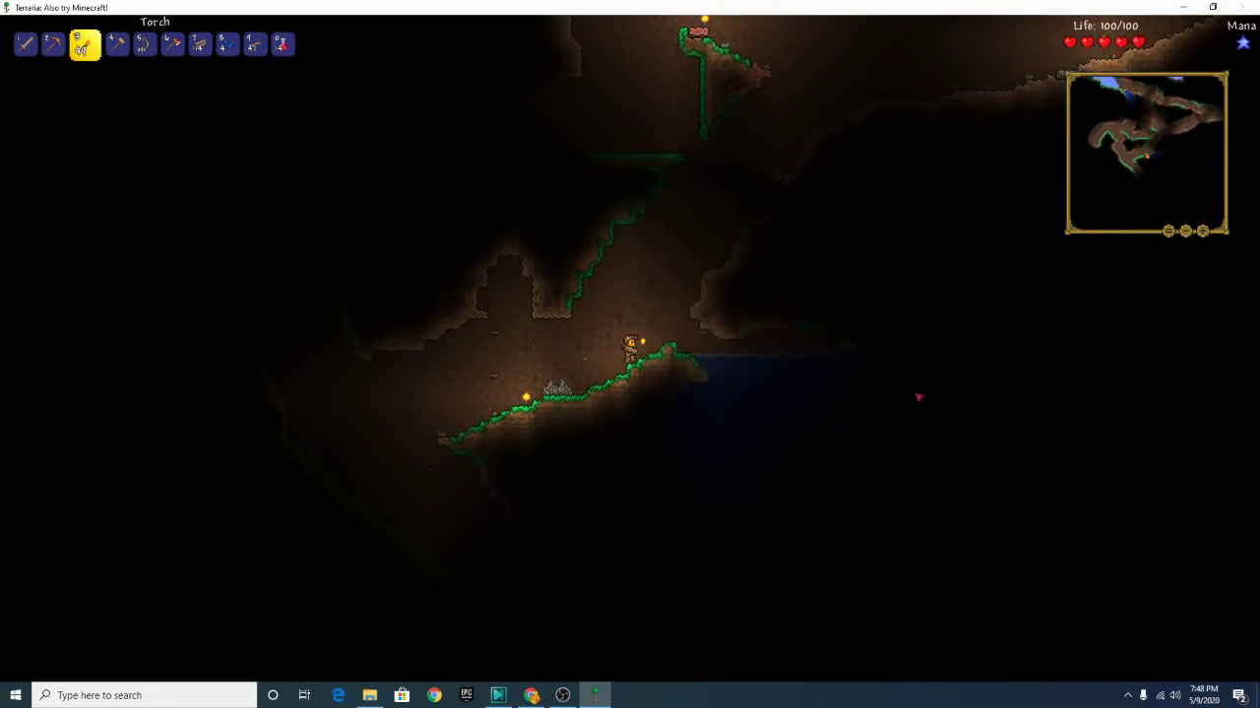
{"action": "key", "text": "a"}
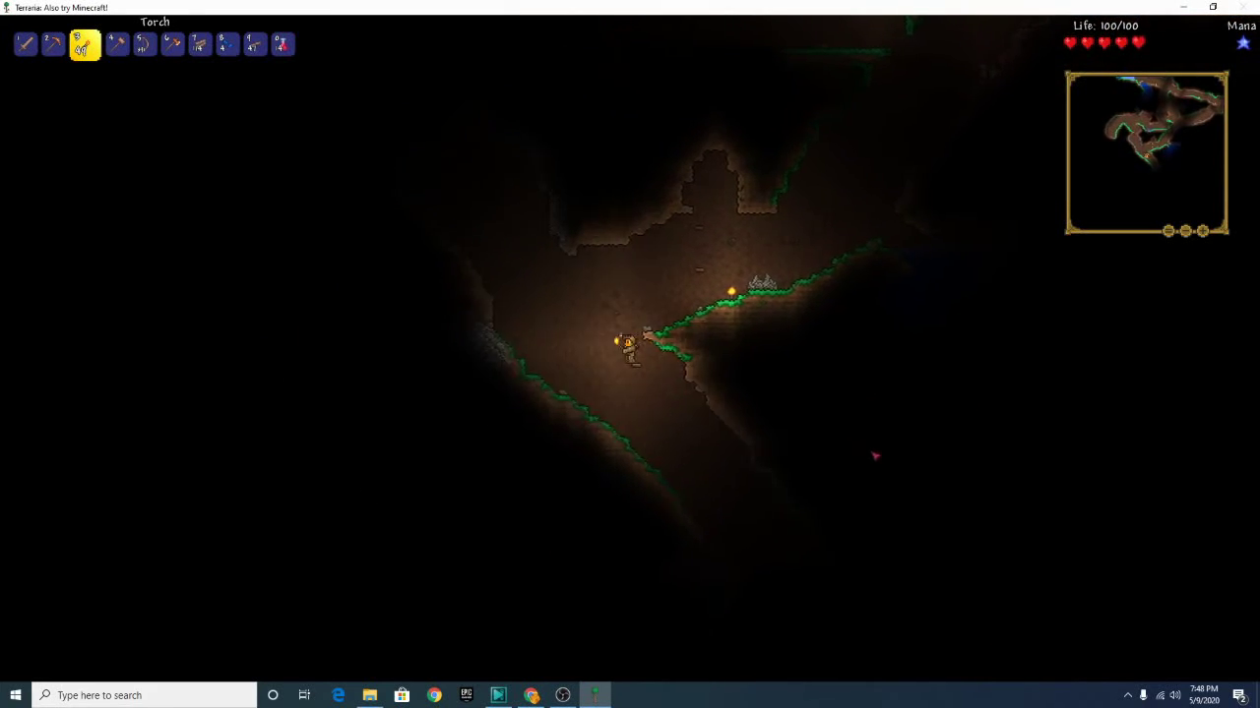
{"action": "key", "text": "a"}
{"action": "key", "text": "a"}
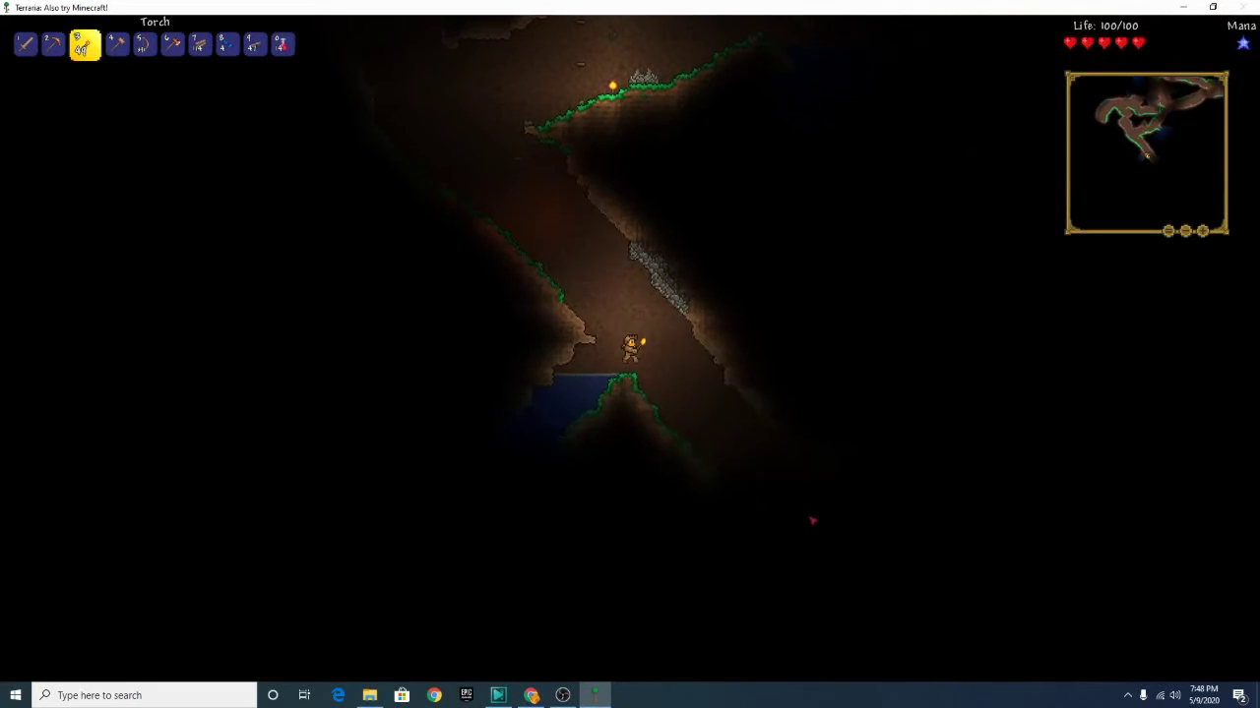
Continue down past the underground water pool, reselecting the torch
{"action": "key", "text": "a"}
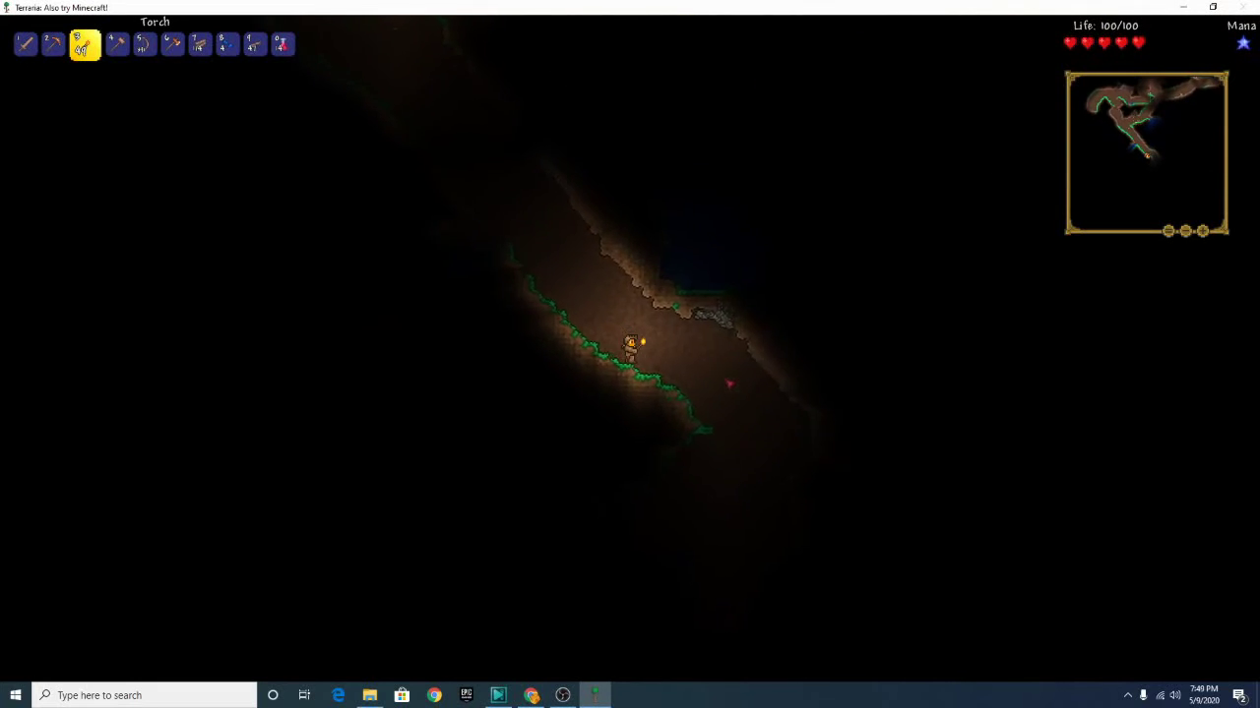
{"action": "key", "text": "a"}
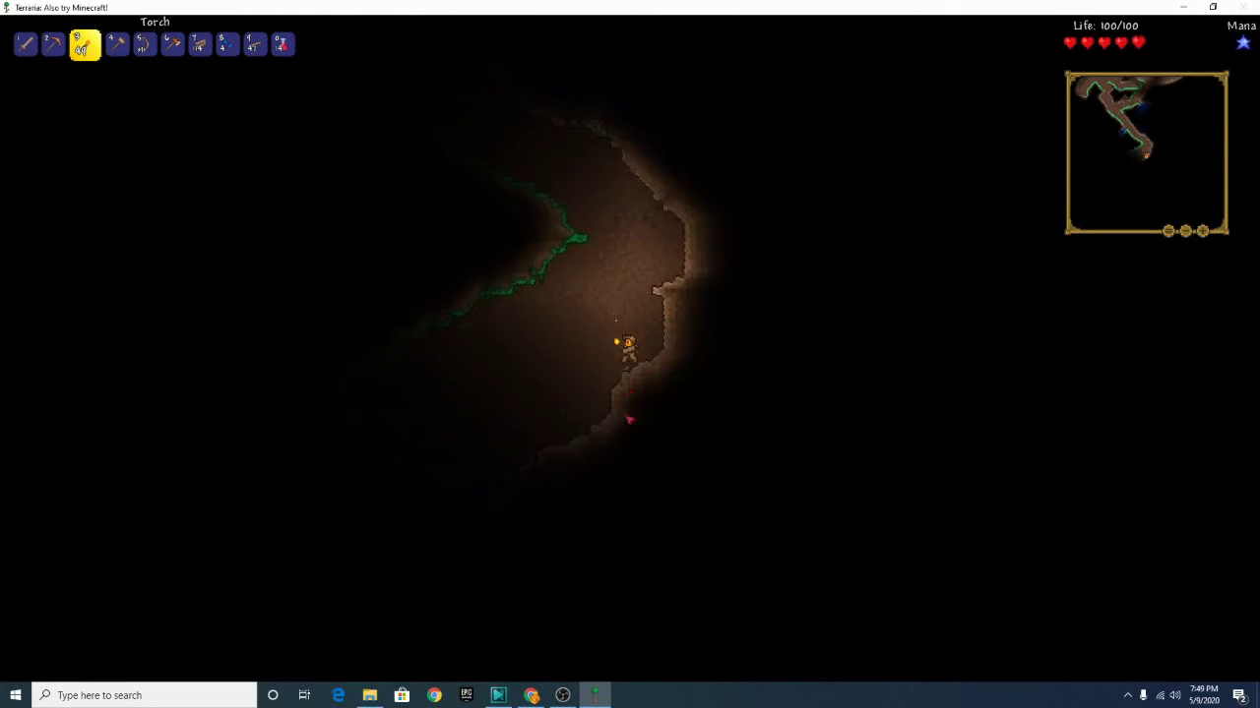
{"action": "key", "text": "a"}
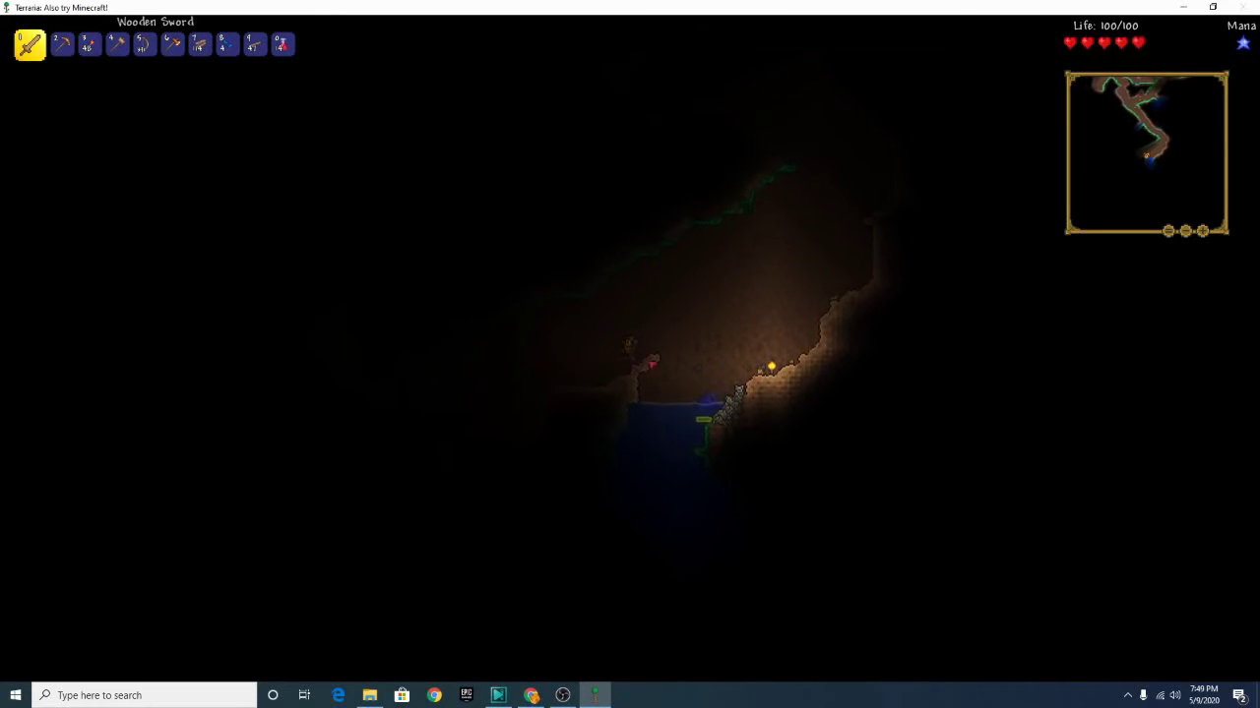
{"action": "key", "text": "3"}
{"action": "key", "text": "a"}
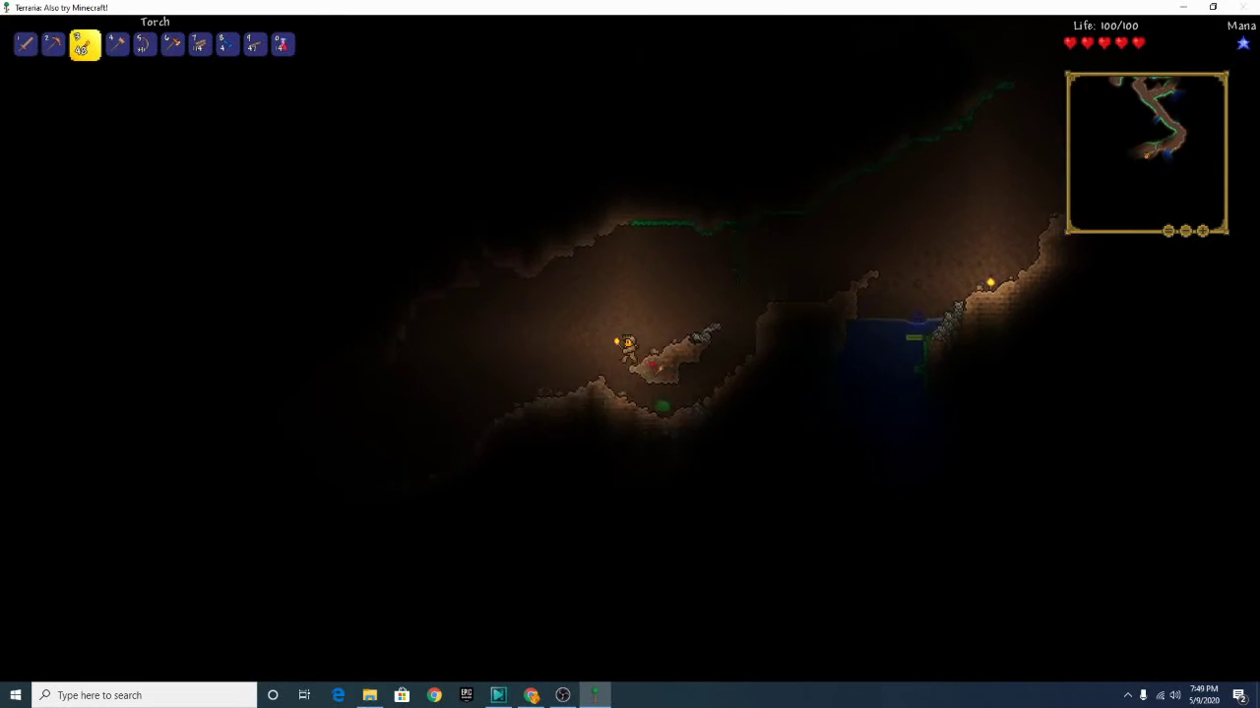
Place a torch on the cave wall and mine away the surrounding stone
{"action": "key", "text": "a"}
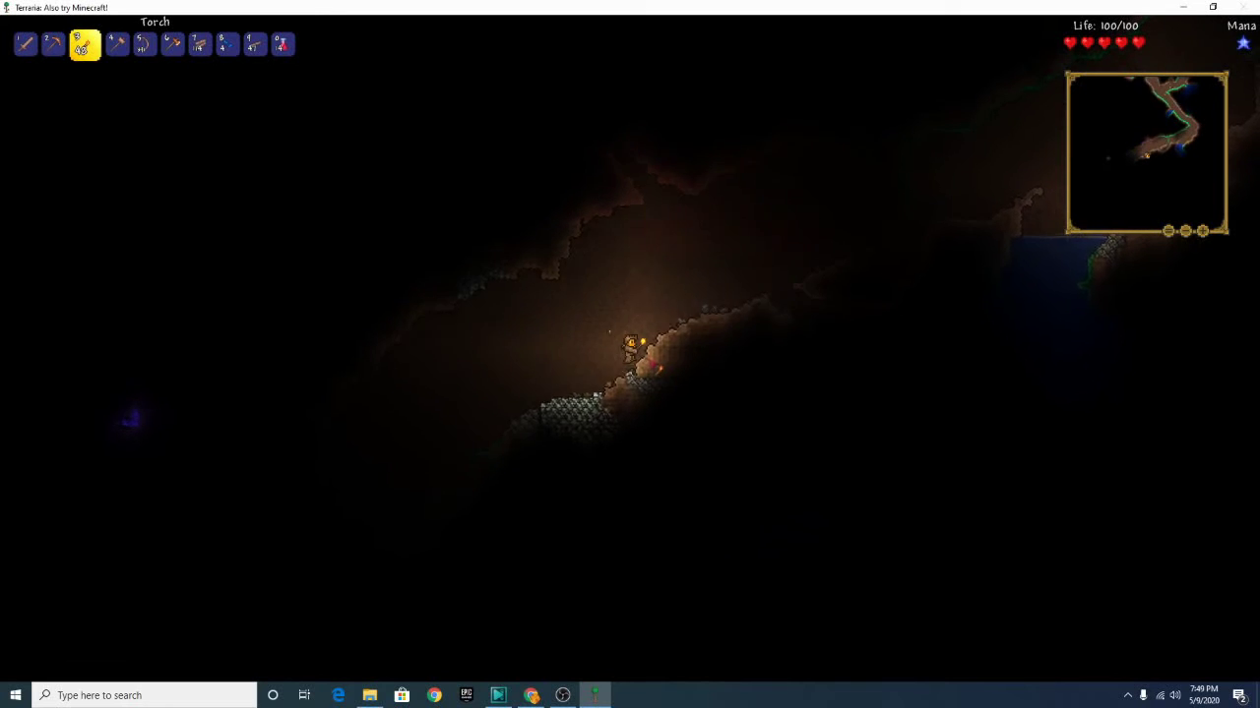
{"action": "key", "text": "a"}
{"action": "left_click", "coordinate": [658, 368]}
{"action": "key", "text": "2"}
{"action": "left_click", "coordinate": [630, 314]}
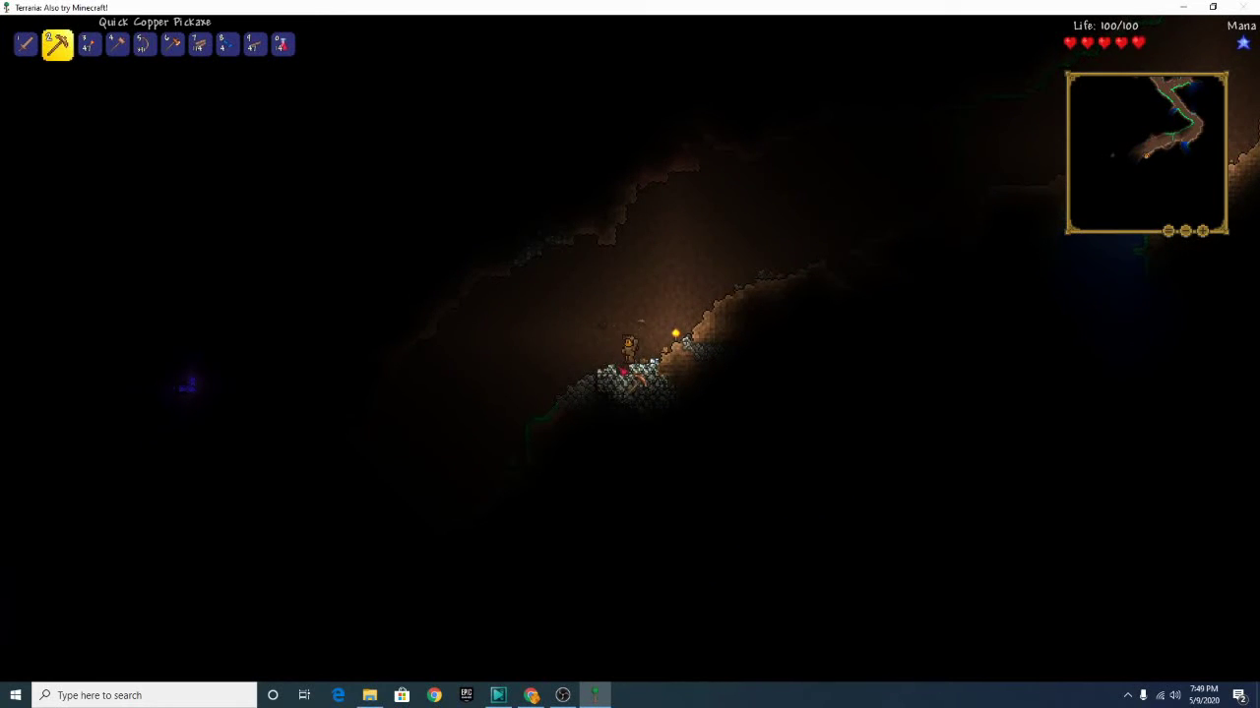
{"action": "left_click", "coordinate": [610, 374]}
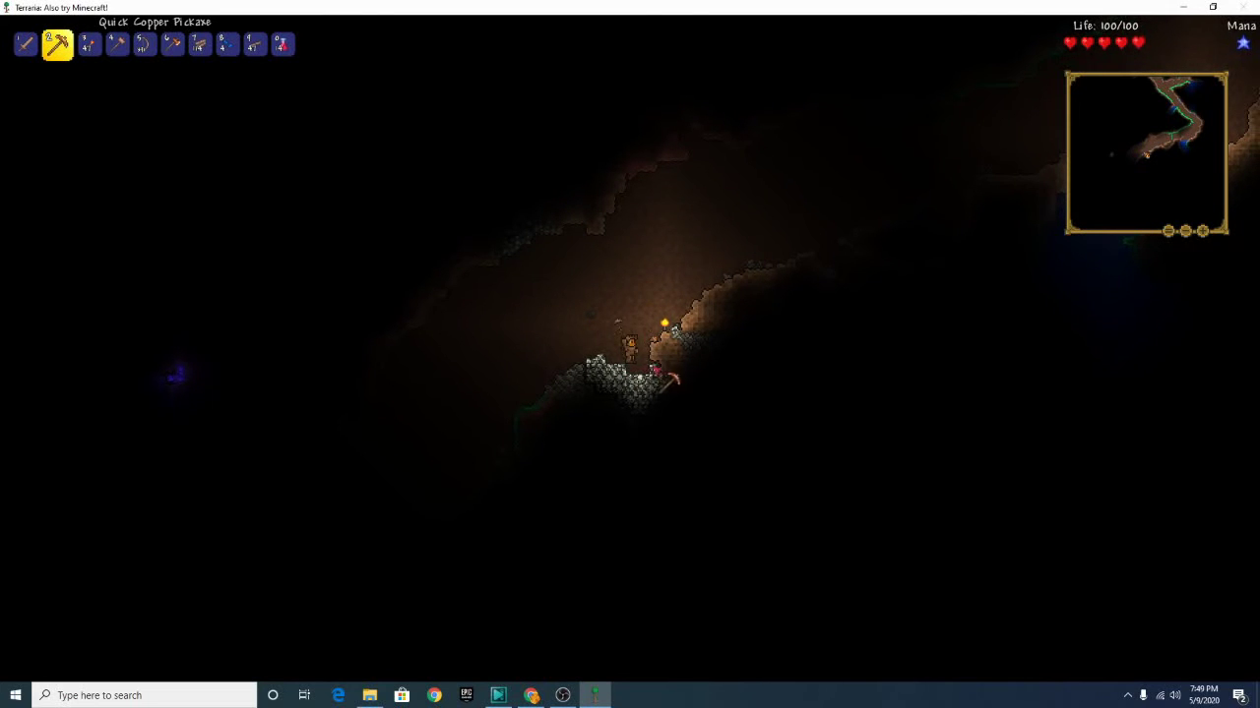
{"action": "mouse_move", "coordinate": [675, 380]}
{"action": "left_mouse_down"}
{"action": "mouse_move", "coordinate": [630, 390]}
{"action": "mouse_move", "coordinate": [635, 371]}
{"action": "mouse_move", "coordinate": [620, 374]}
{"action": "mouse_move", "coordinate": [665, 388]}
{"action": "mouse_move", "coordinate": [669, 366]}
{"action": "mouse_move", "coordinate": [650, 379]}
{"action": "left_mouse_up"}
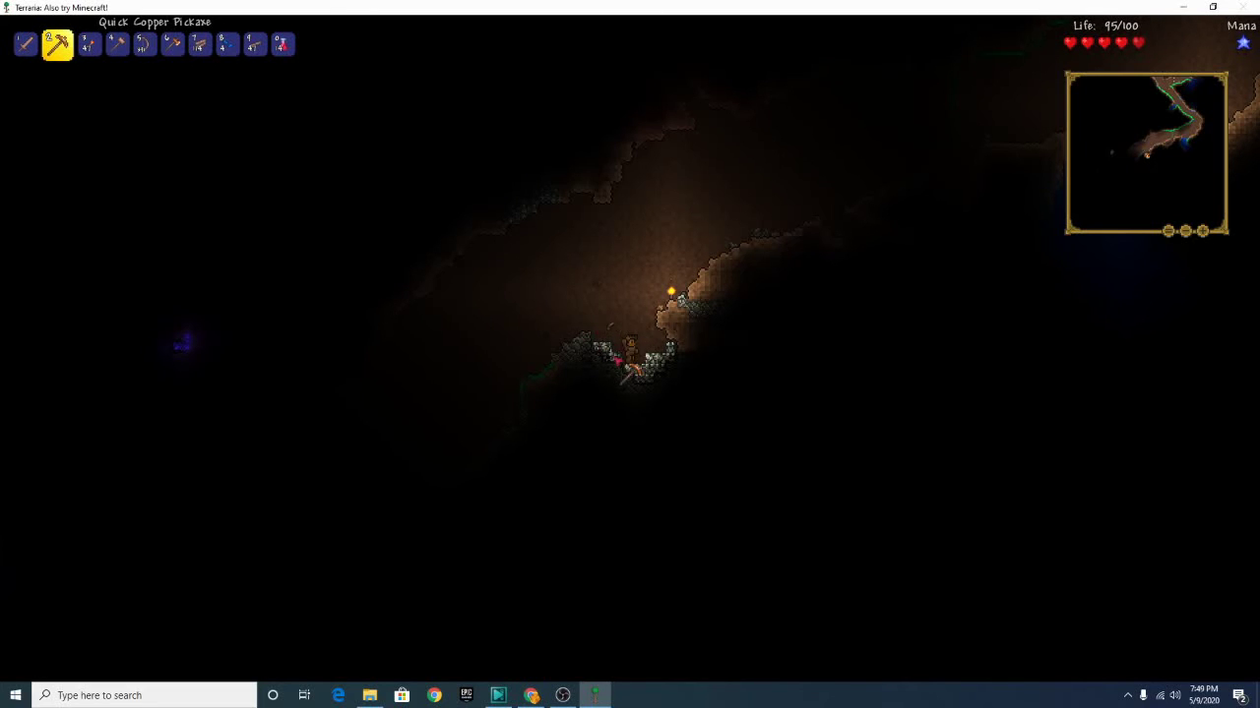
{"action": "left_click_drag", "start_coordinate": [618, 366], "coordinate": [612, 353]}
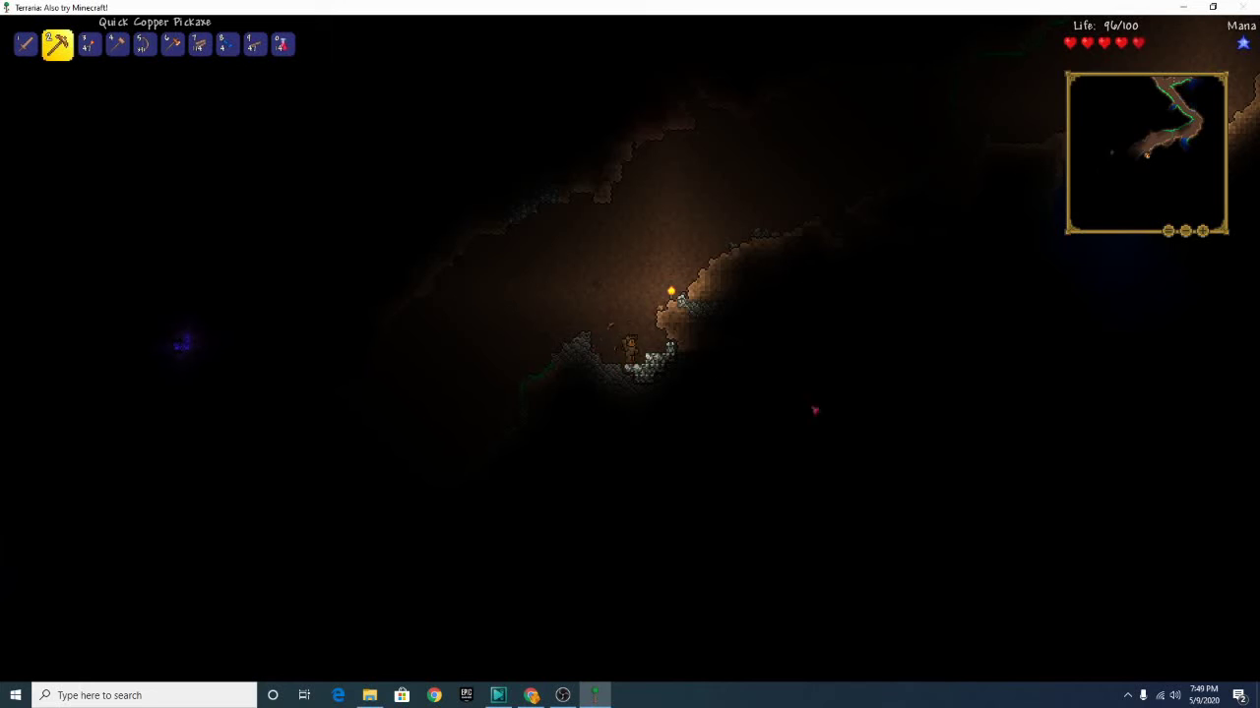
{"action": "mouse_move", "coordinate": [679, 379]}
{"action": "left_mouse_down"}
{"action": "mouse_move", "coordinate": [659, 371]}
{"action": "mouse_move", "coordinate": [673, 368]}
{"action": "mouse_move", "coordinate": [628, 379]}
{"action": "mouse_move", "coordinate": [650, 380]}
{"action": "left_mouse_up"}
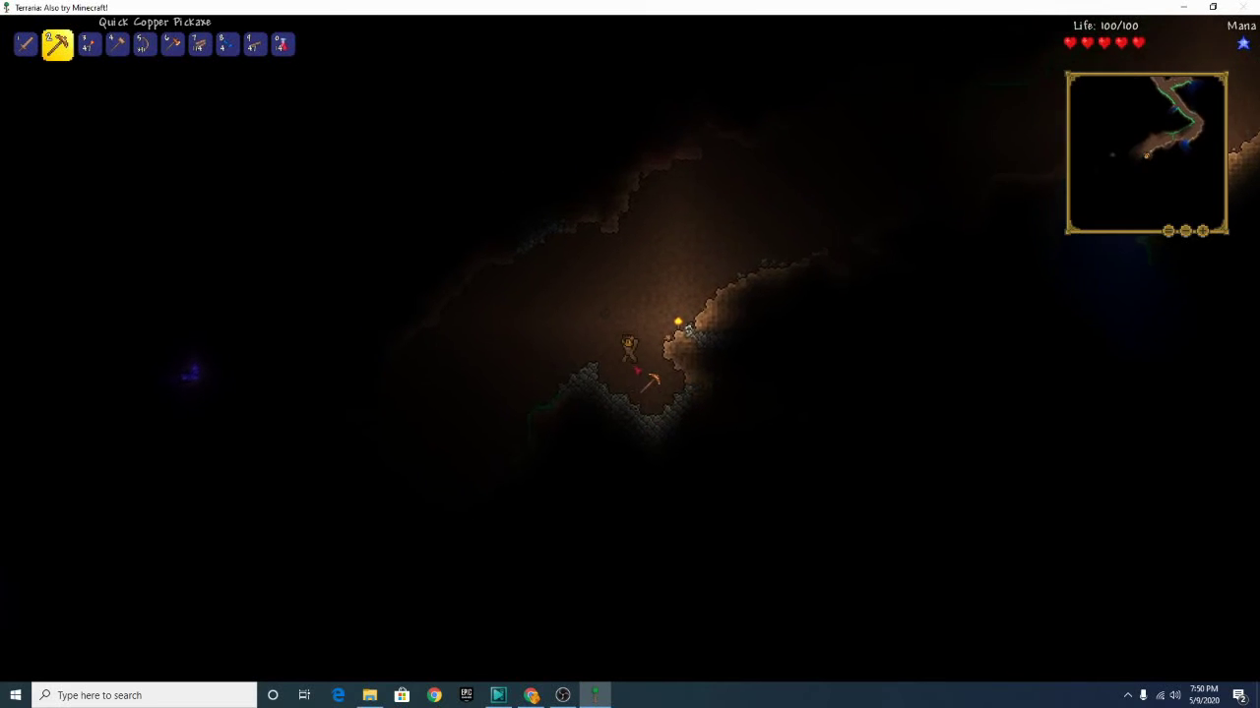
{"action": "scroll", "coordinate": [638, 374], "scroll_direction": "down", "scroll_amount": 1}
{"action": "scroll", "coordinate": [636, 364], "scroll_direction": "down", "scroll_amount": 2}
{"action": "scroll", "coordinate": [634, 354], "scroll_direction": "down", "scroll_amount": 2}
{"action": "scroll", "coordinate": [633, 342], "scroll_direction": "down", "scroll_amount": 2}
Climb left and mine the stone and the Lead Ore above
{"action": "key", "text": "a"}
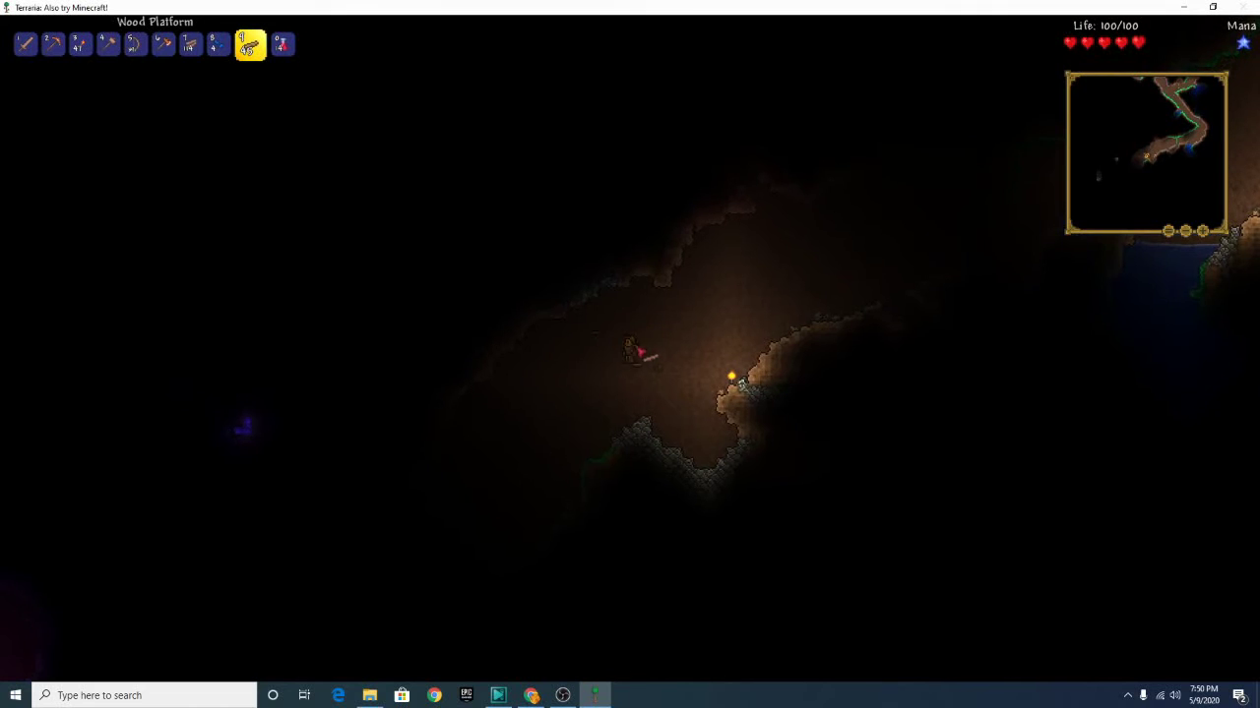
{"action": "scroll", "coordinate": [645, 353], "scroll_direction": "up", "scroll_amount": 4}
{"action": "scroll", "coordinate": [648, 340], "scroll_direction": "up", "scroll_amount": 2}
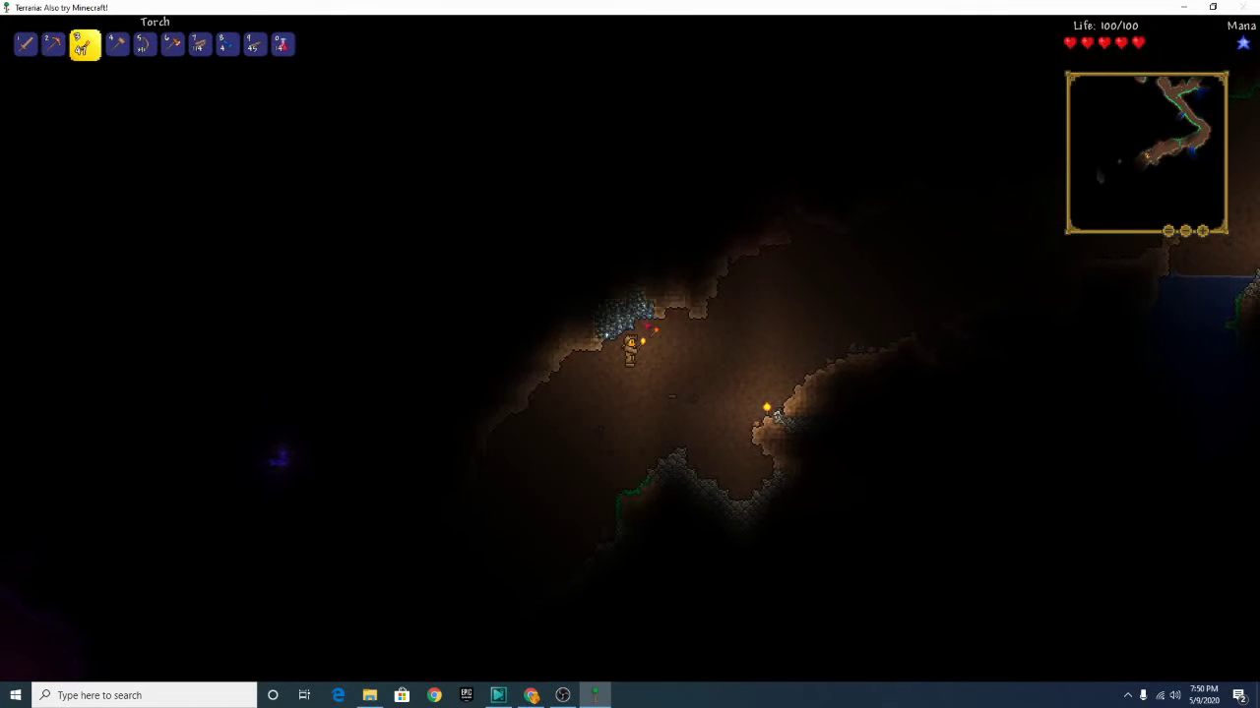
{"action": "scroll", "coordinate": [651, 330], "scroll_direction": "up", "scroll_amount": 1}
{"action": "left_click_drag", "start_coordinate": [648, 325], "coordinate": [612, 337]}
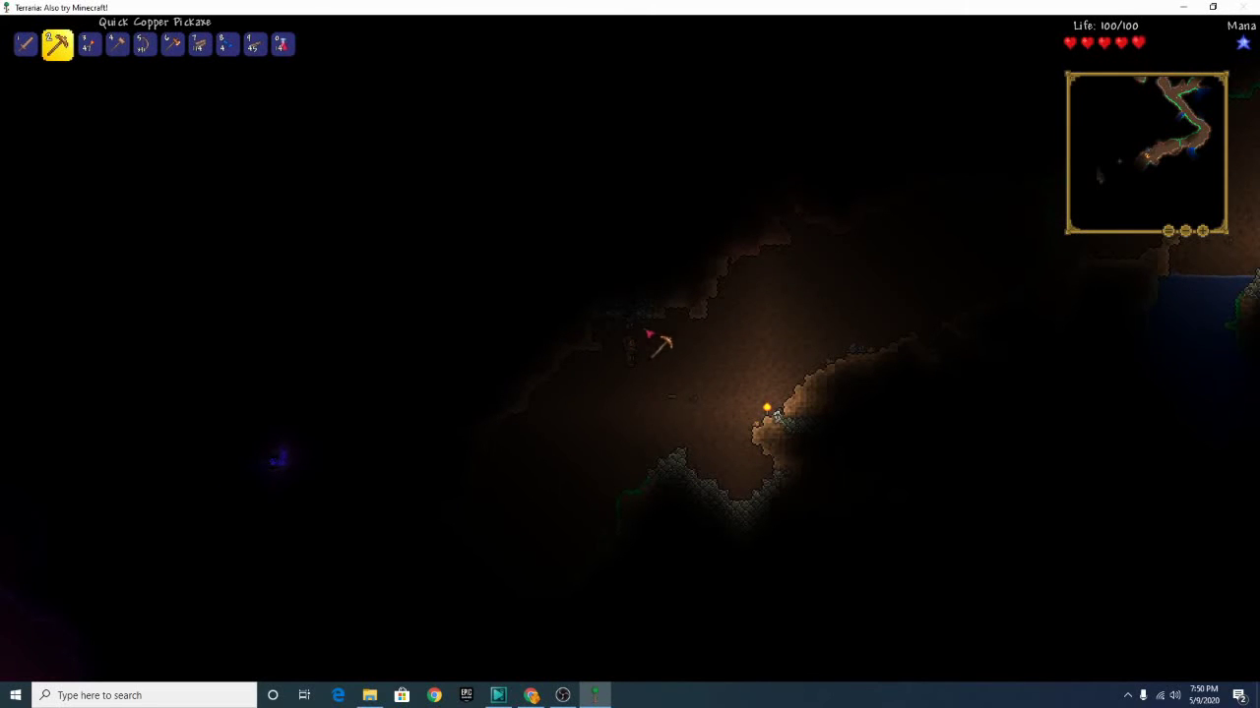
{"action": "left_click_drag", "start_coordinate": [637, 339], "coordinate": [638, 340]}
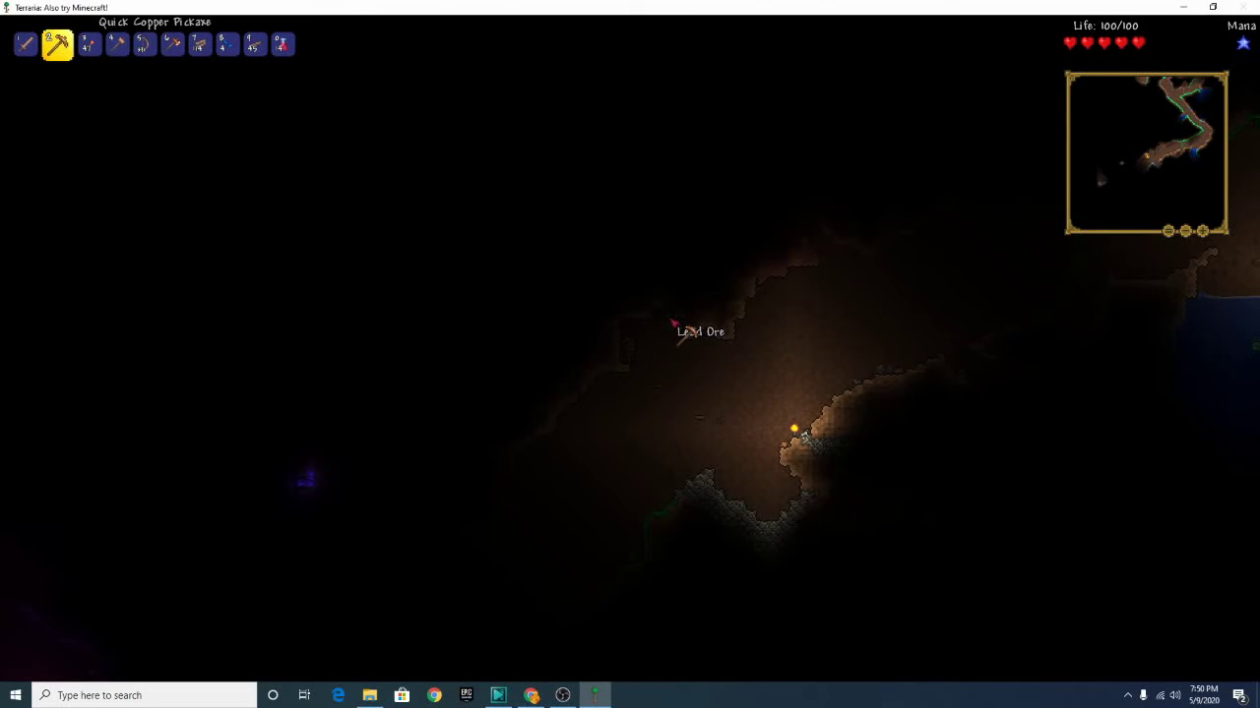
Move around the cave slope and reselect the torch
{"action": "key", "text": "a"}
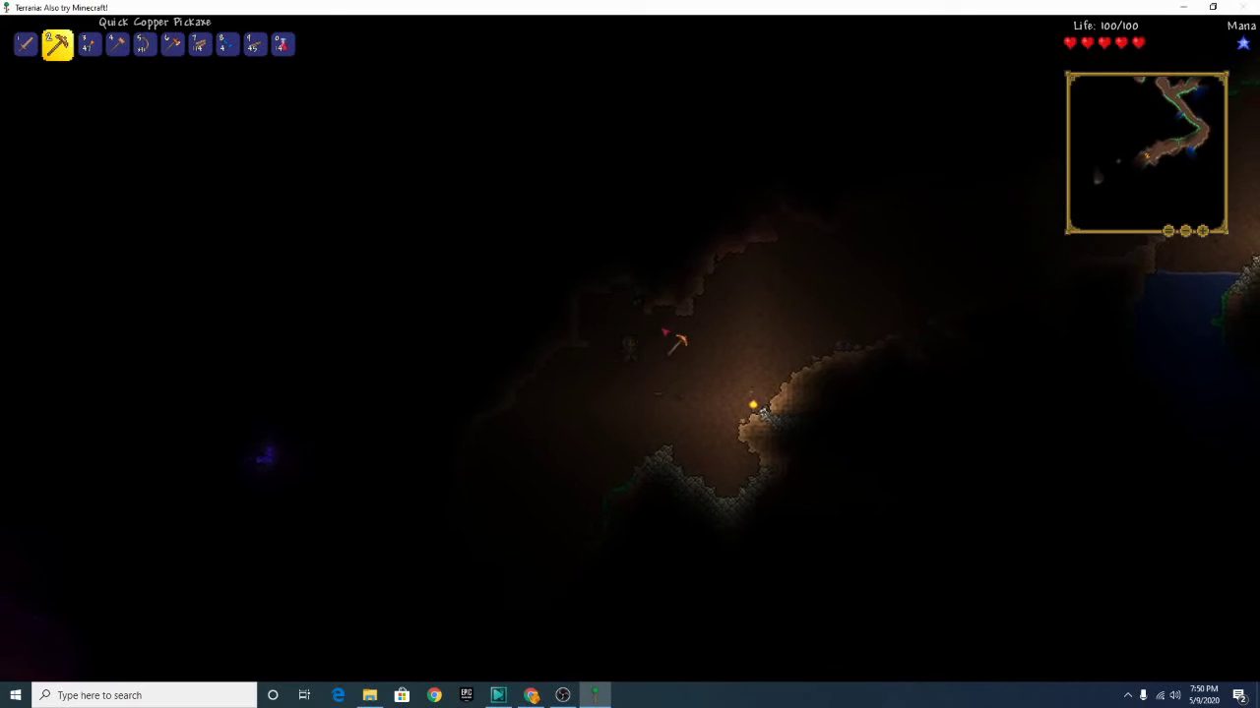
{"action": "key", "text": "a"}
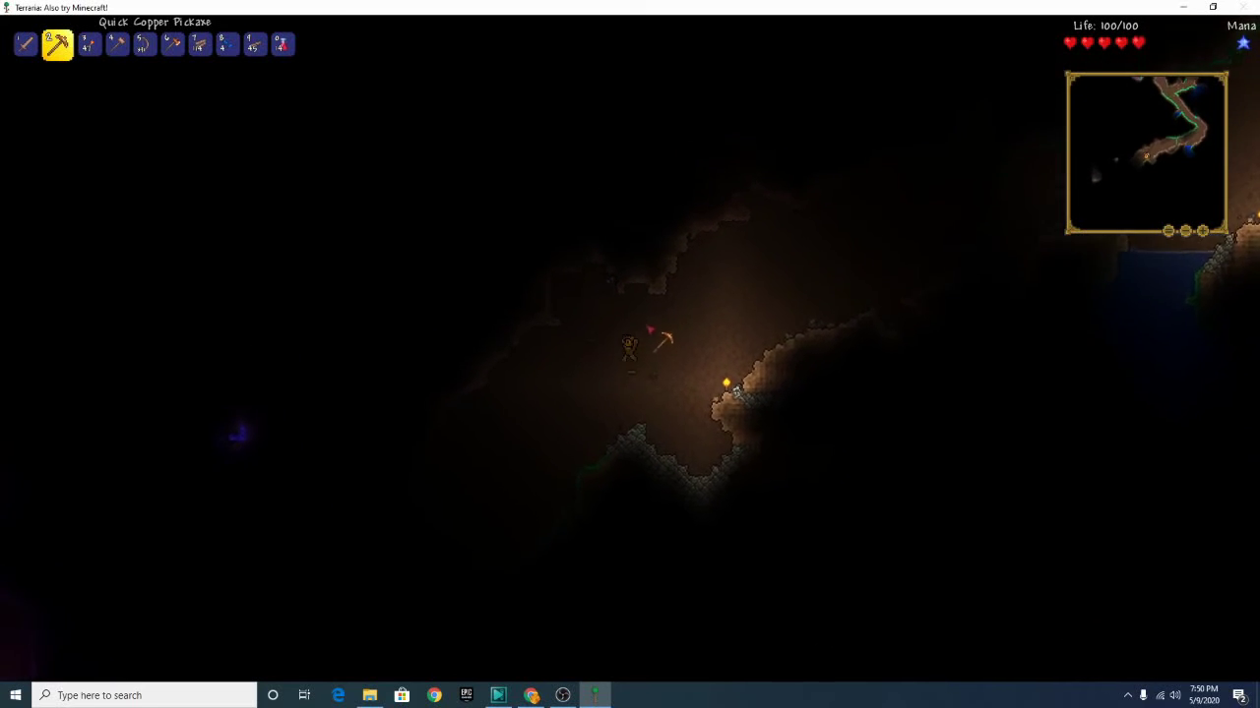
{"action": "key", "text": "d"}
{"action": "key", "text": "space"}
{"action": "key", "text": "a"}
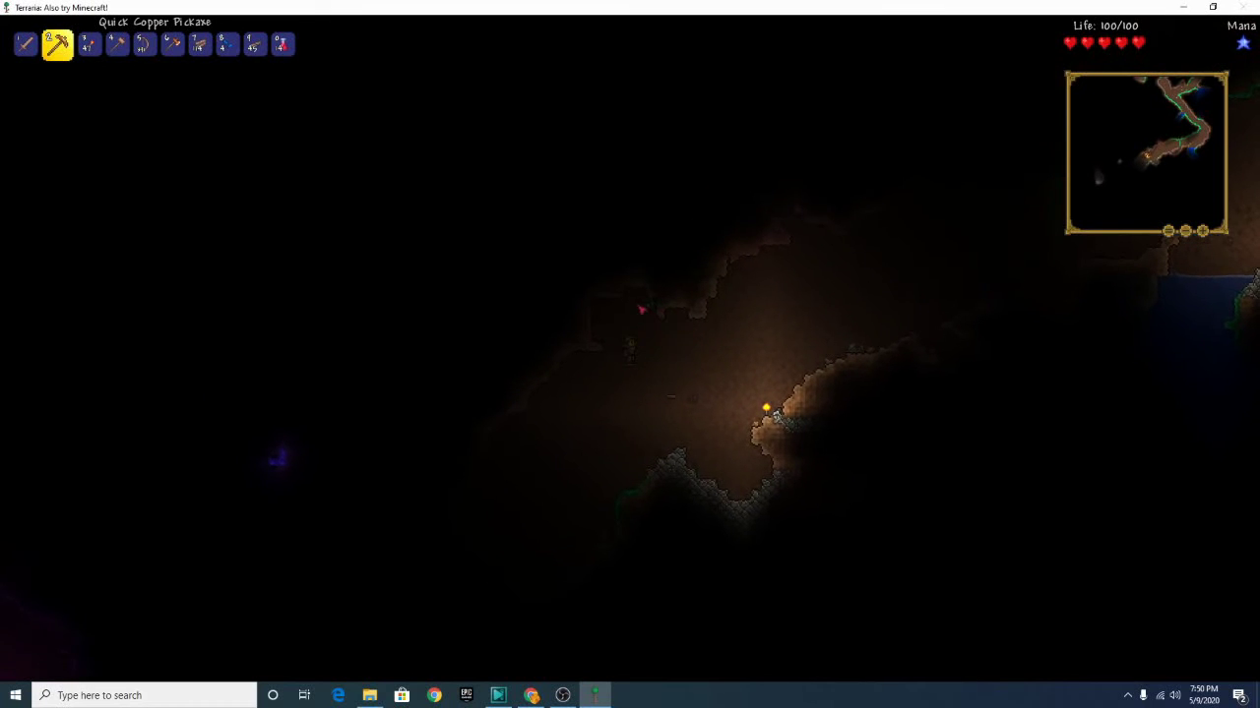
{"action": "key", "text": "a"}
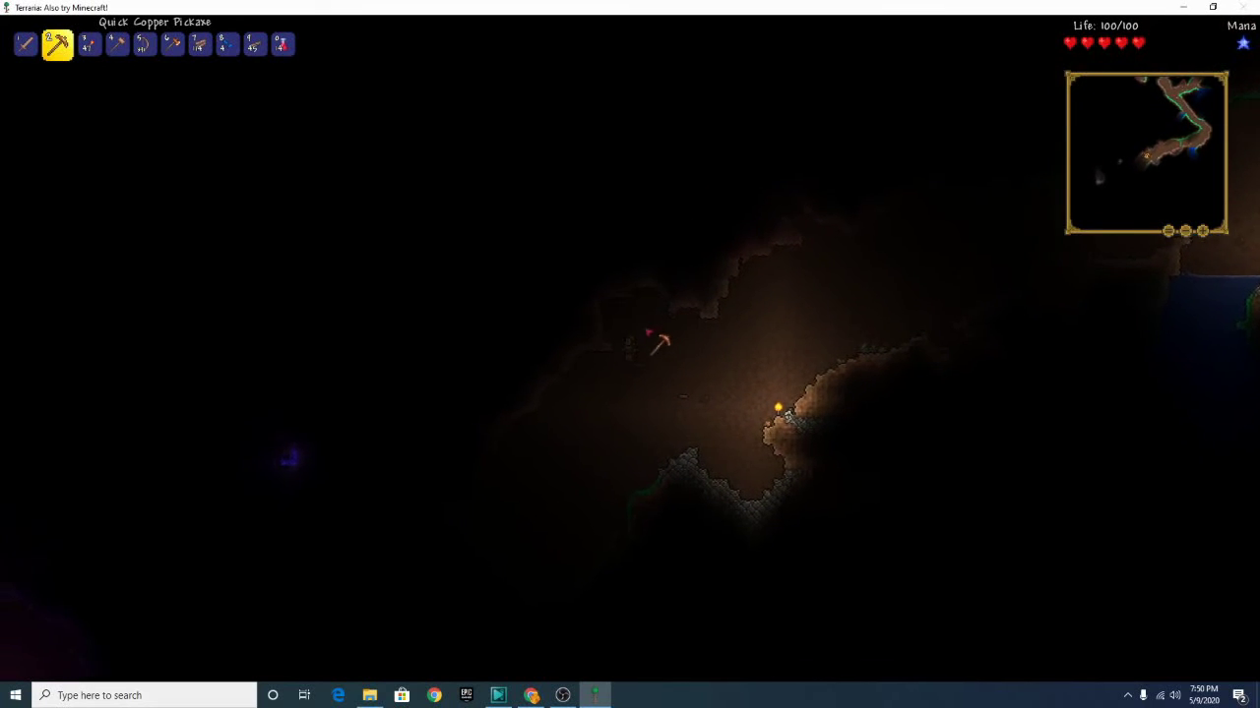
{"action": "key", "text": "3"}
{"action": "key", "text": "a"}
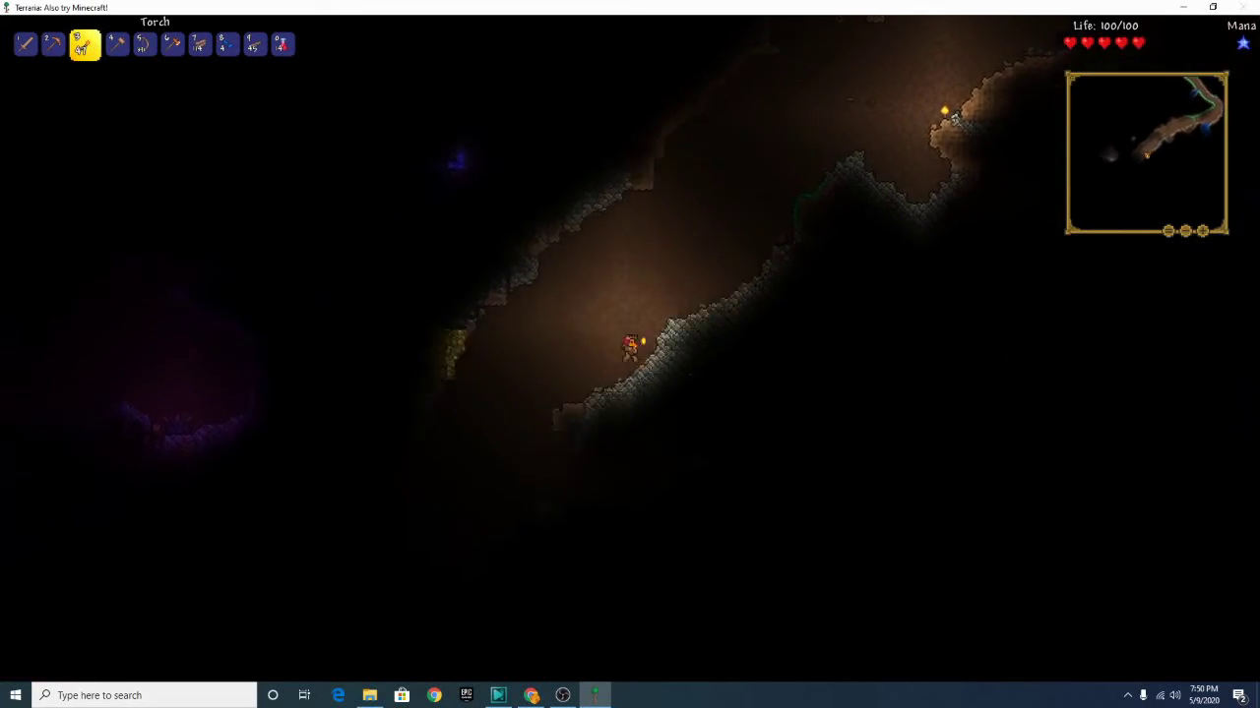
Place a torch on the ground and dig left through the stone slope
{"action": "key", "text": "a"}
{"action": "left_click", "coordinate": [598, 387]}
{"action": "key", "text": "2"}
{"action": "key", "text": "a"}
{"action": "left_click", "coordinate": [644, 386]}
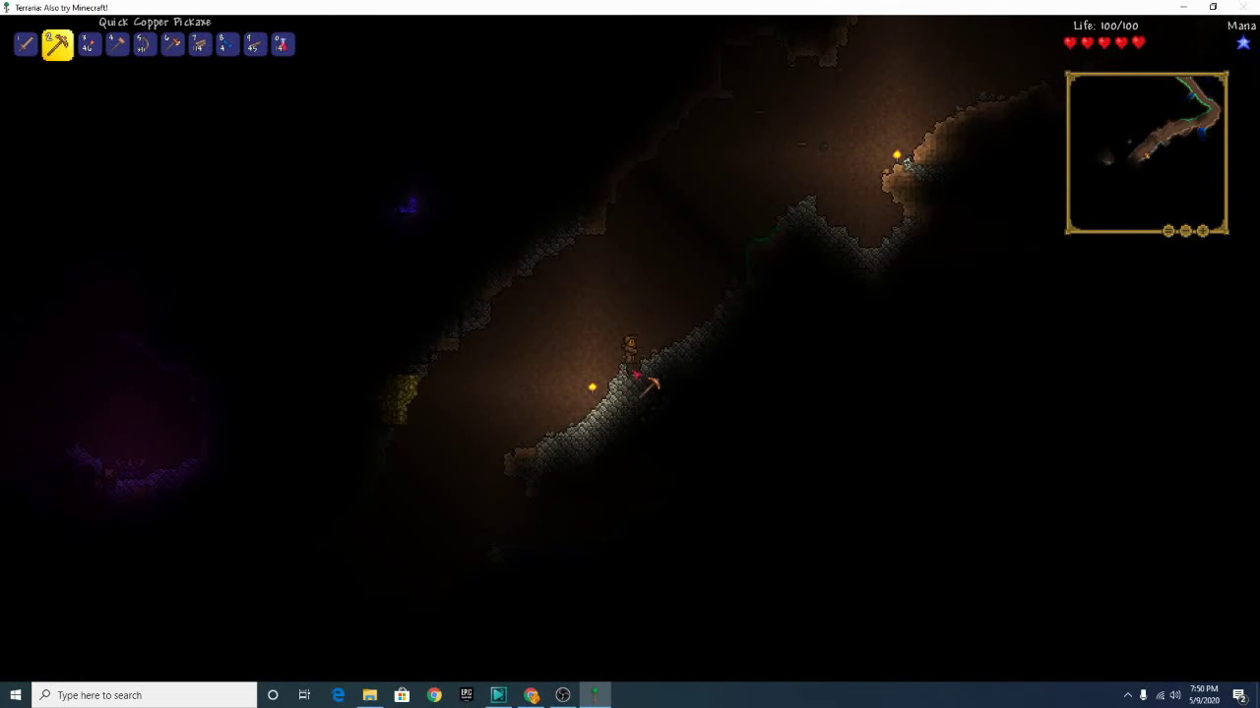
{"action": "mouse_move", "coordinate": [655, 366]}
{"action": "left_mouse_down"}
{"action": "mouse_move", "coordinate": [645, 384]}
{"action": "mouse_move", "coordinate": [657, 382]}
{"action": "left_mouse_up"}
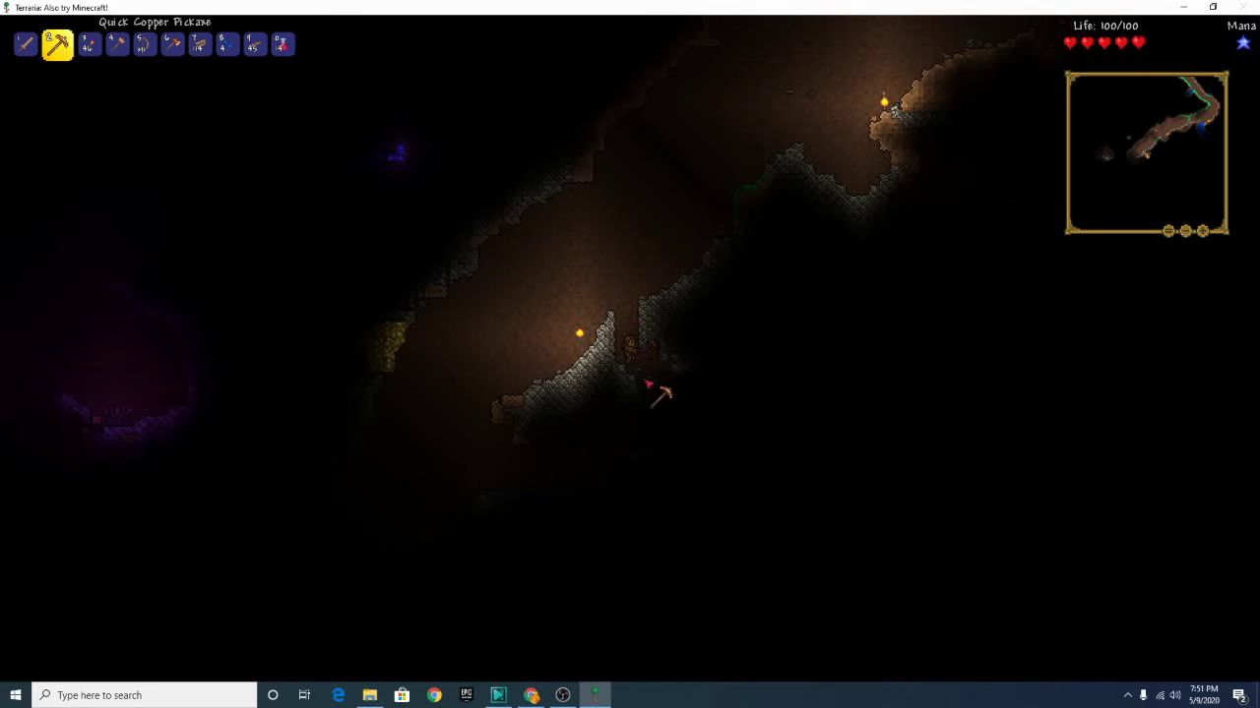
Cycle through the hammer and axe slots while moving left through the cave
{"action": "key", "text": "4"}
{"action": "scroll", "coordinate": [659, 372], "scroll_direction": "down", "scroll_amount": 4}
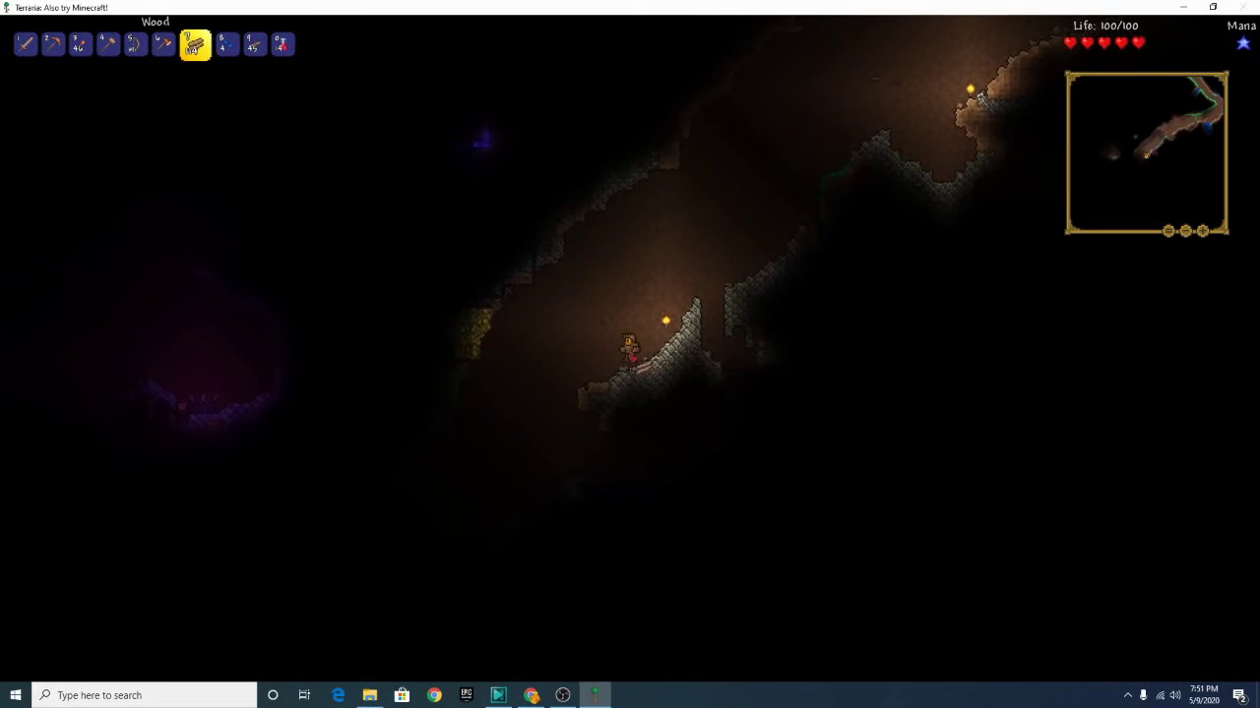
{"action": "scroll", "coordinate": [630, 372], "scroll_direction": "down", "scroll_amount": 1}
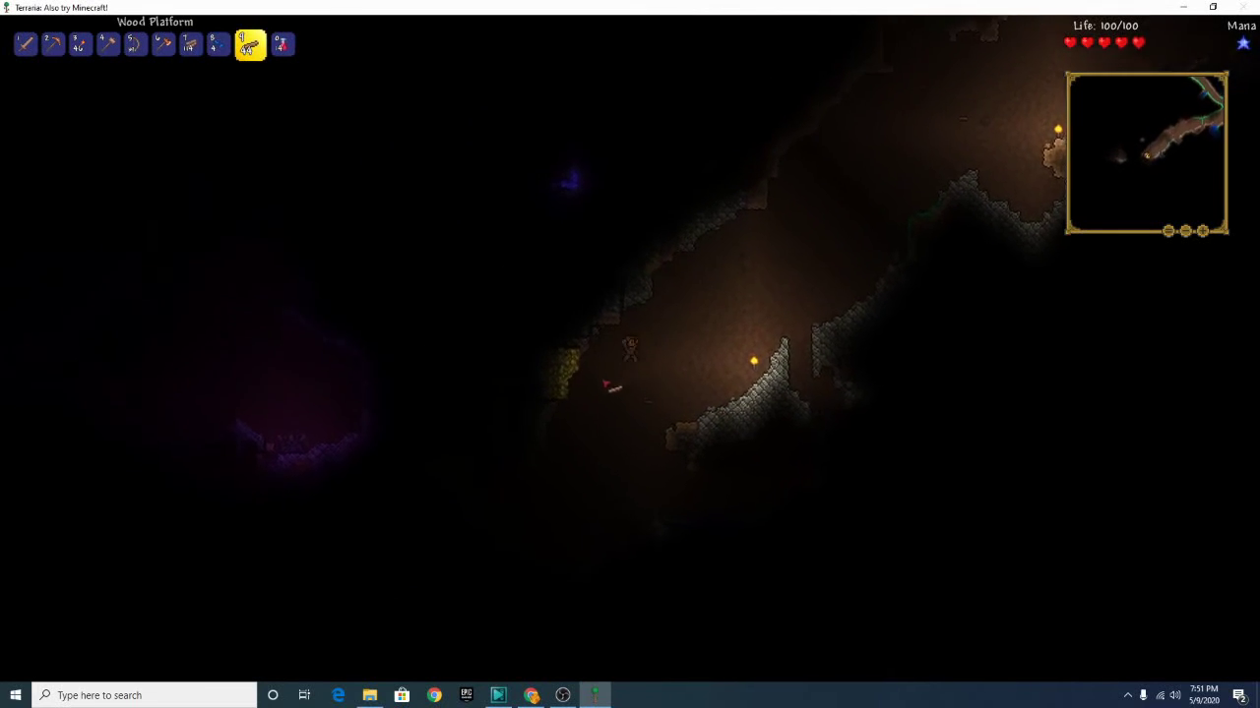
{"action": "key", "text": "a"}
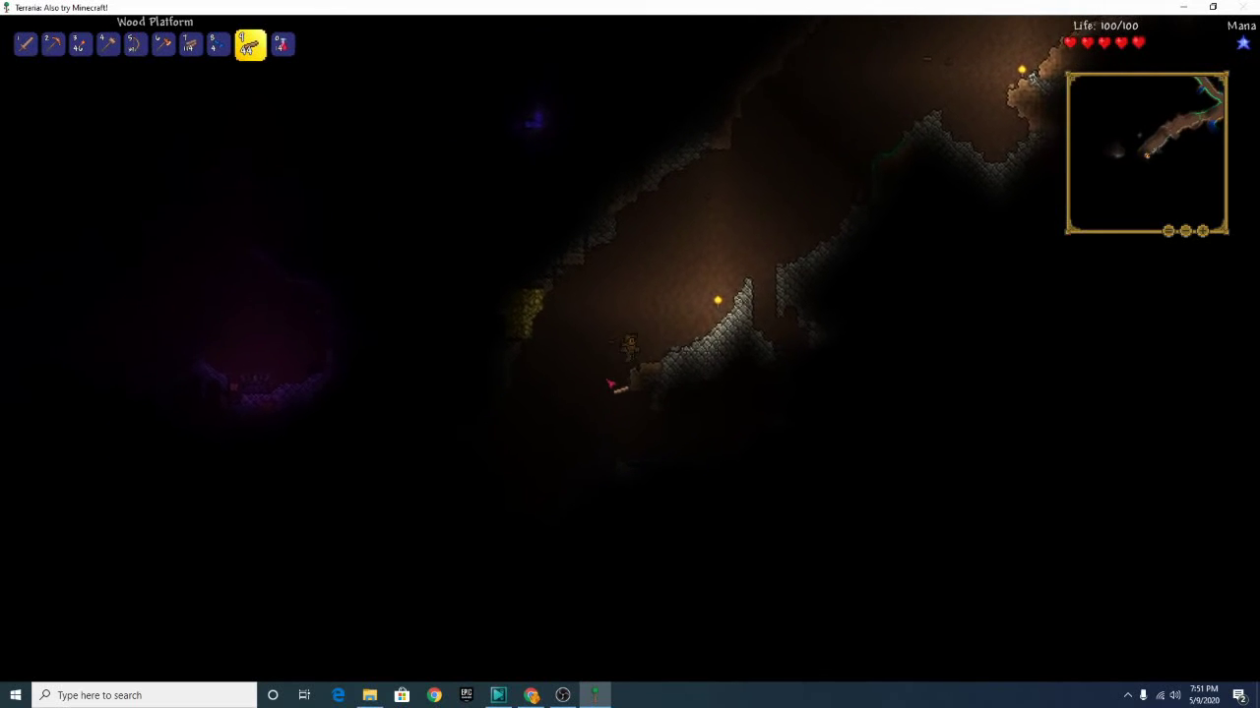
{"action": "key", "text": "d"}
{"action": "key", "text": "a"}
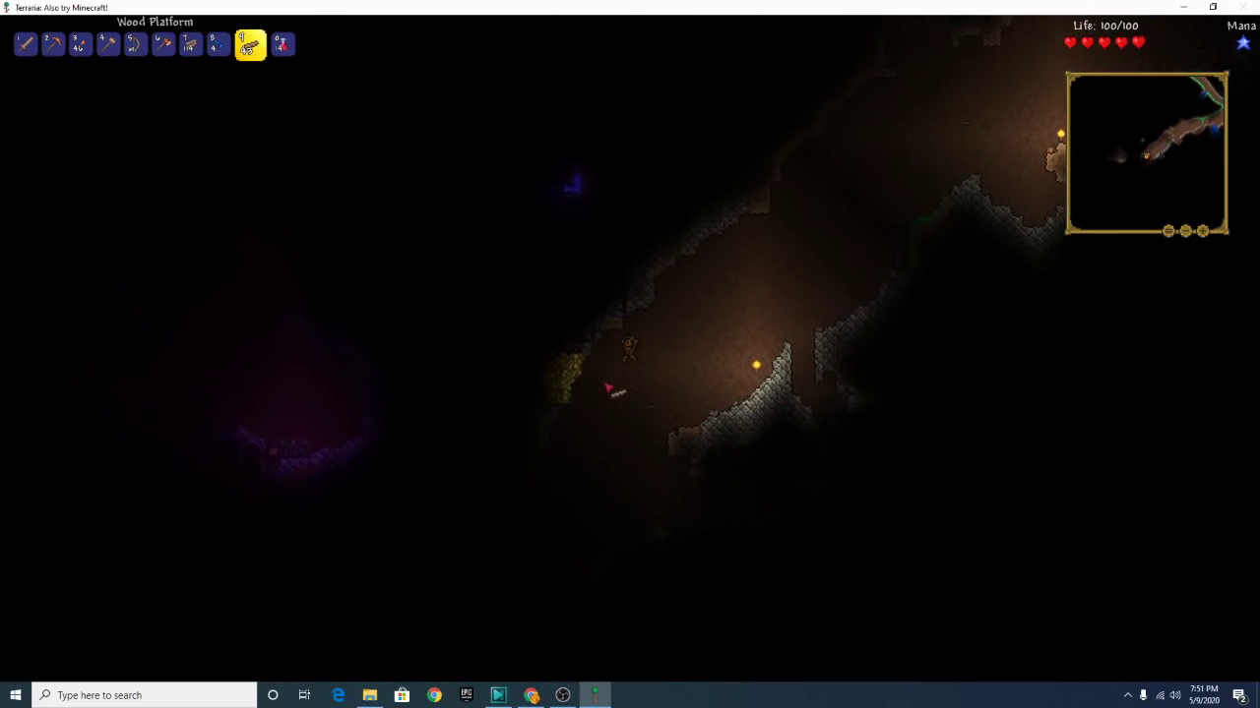
{"action": "scroll", "coordinate": [638, 394], "scroll_direction": "up", "scroll_amount": 3}
{"action": "scroll", "coordinate": [638, 396], "scroll_direction": "up", "scroll_amount": 3}
{"action": "scroll", "coordinate": [630, 384], "scroll_direction": "up", "scroll_amount": 1}
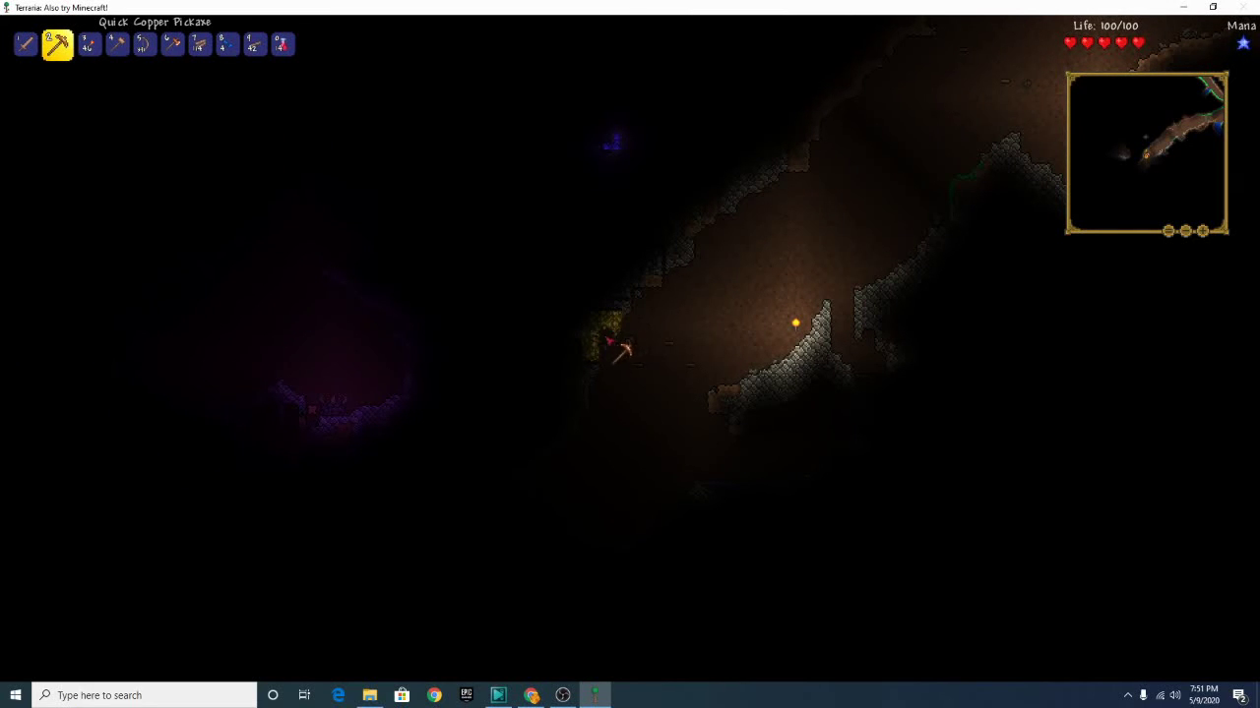
Mine the yellowish ore vein and dig away the dark cave wall beside it
{"action": "left_click_drag", "start_coordinate": [604, 341], "coordinate": [618, 333]}
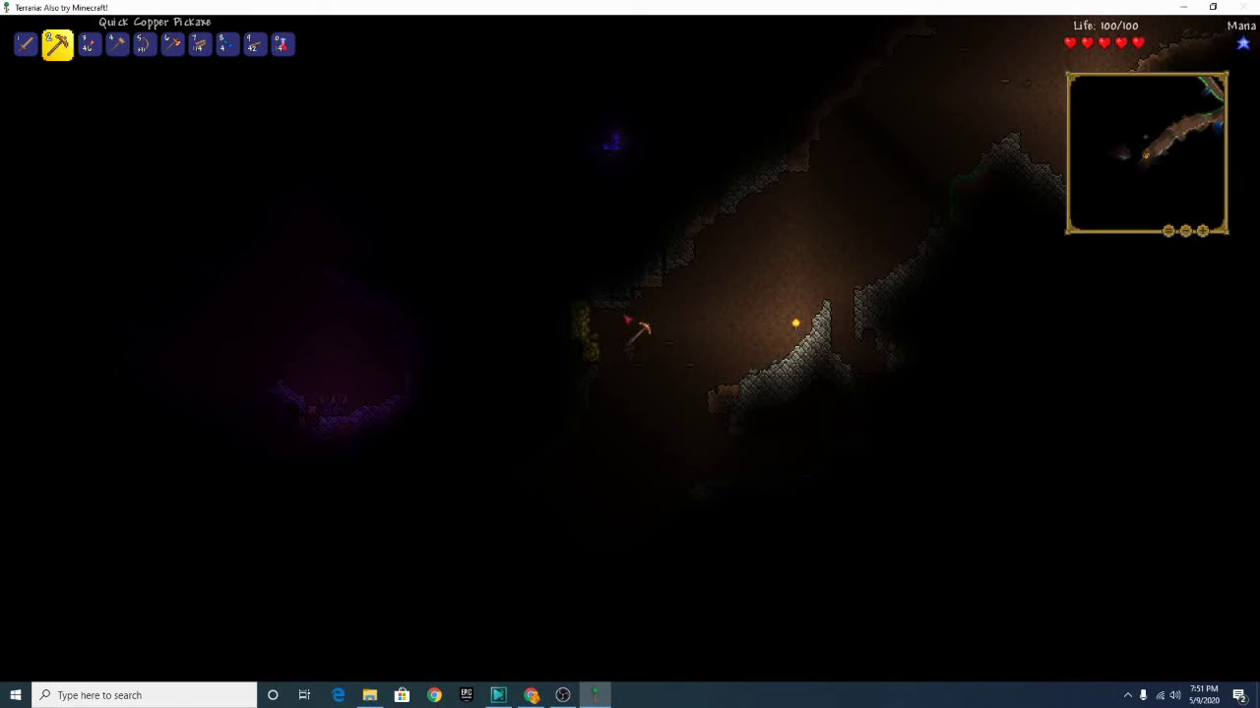
{"action": "left_click_drag", "start_coordinate": [638, 329], "coordinate": [639, 325]}
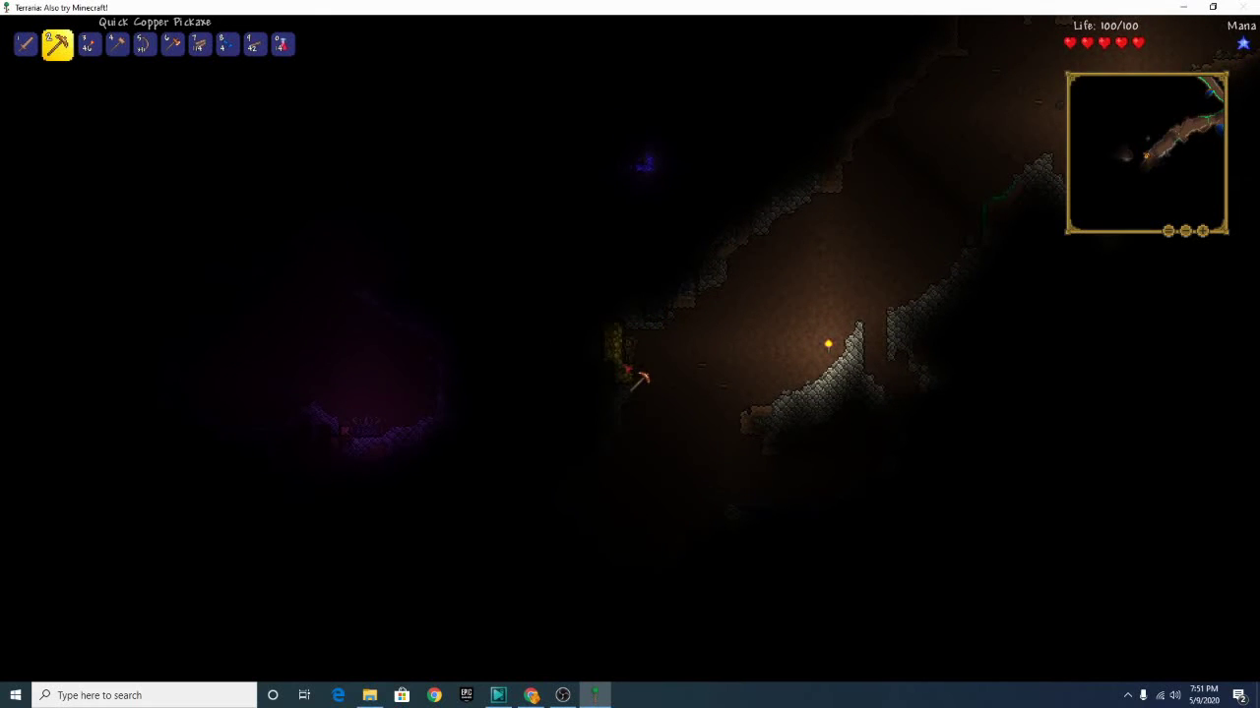
{"action": "left_click_drag", "start_coordinate": [639, 380], "coordinate": [642, 366]}
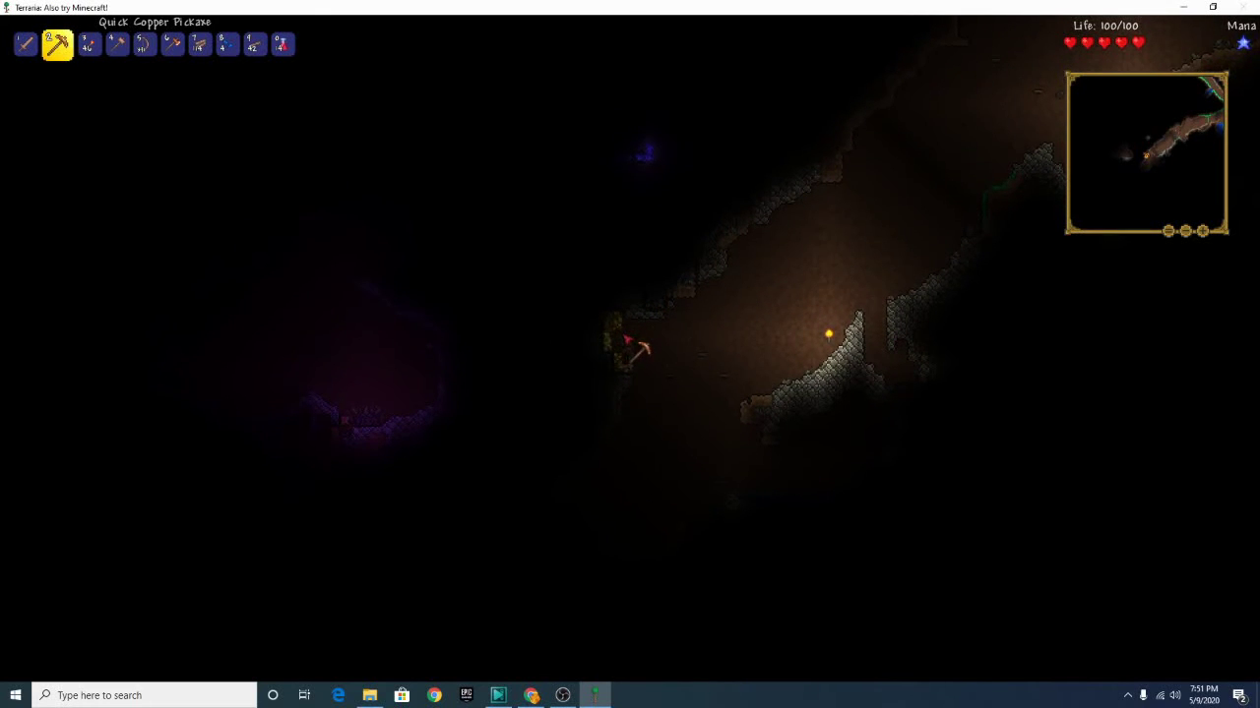
{"action": "left_click_drag", "start_coordinate": [620, 327], "coordinate": [622, 328]}
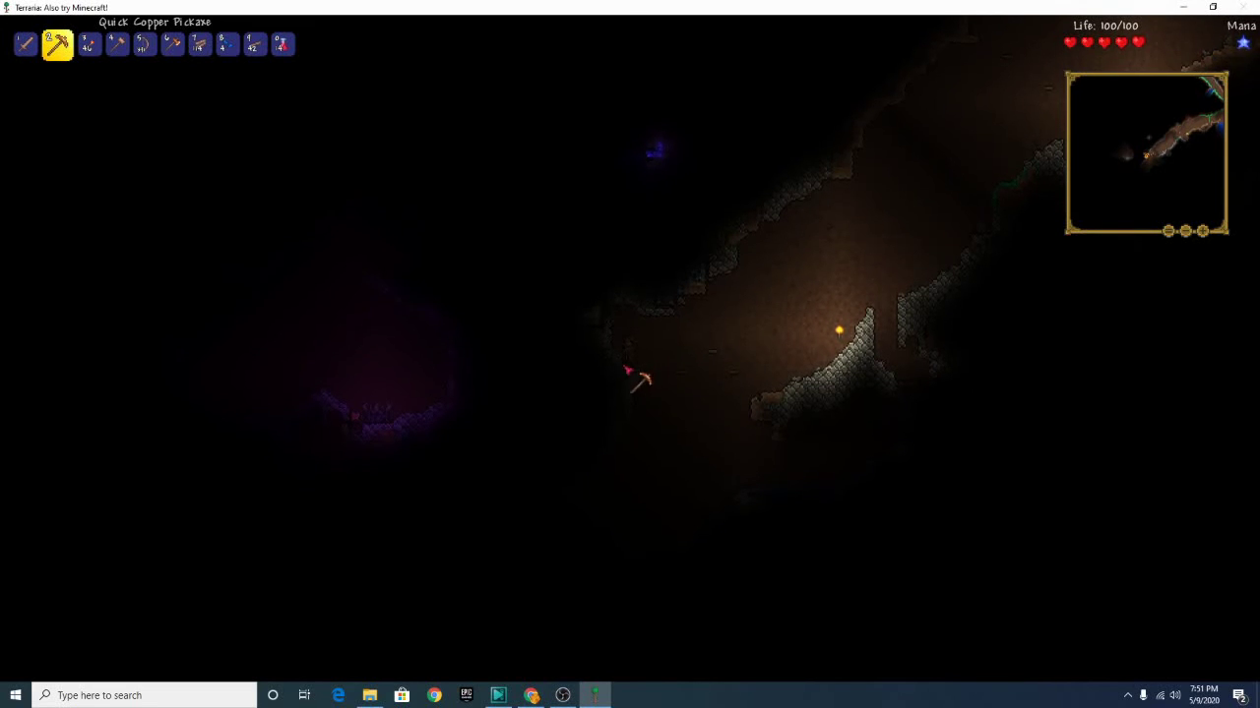
{"action": "left_click_drag", "start_coordinate": [637, 379], "coordinate": [635, 334]}
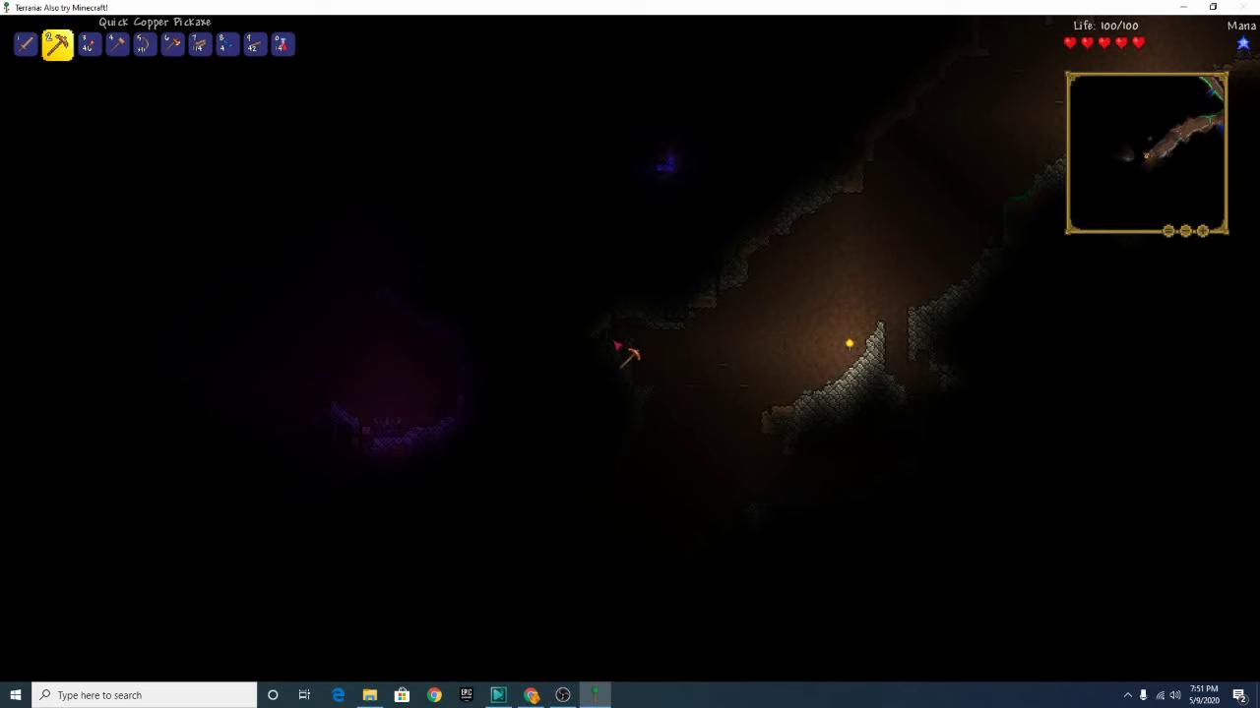
{"action": "left_click_drag", "start_coordinate": [630, 359], "coordinate": [635, 346]}
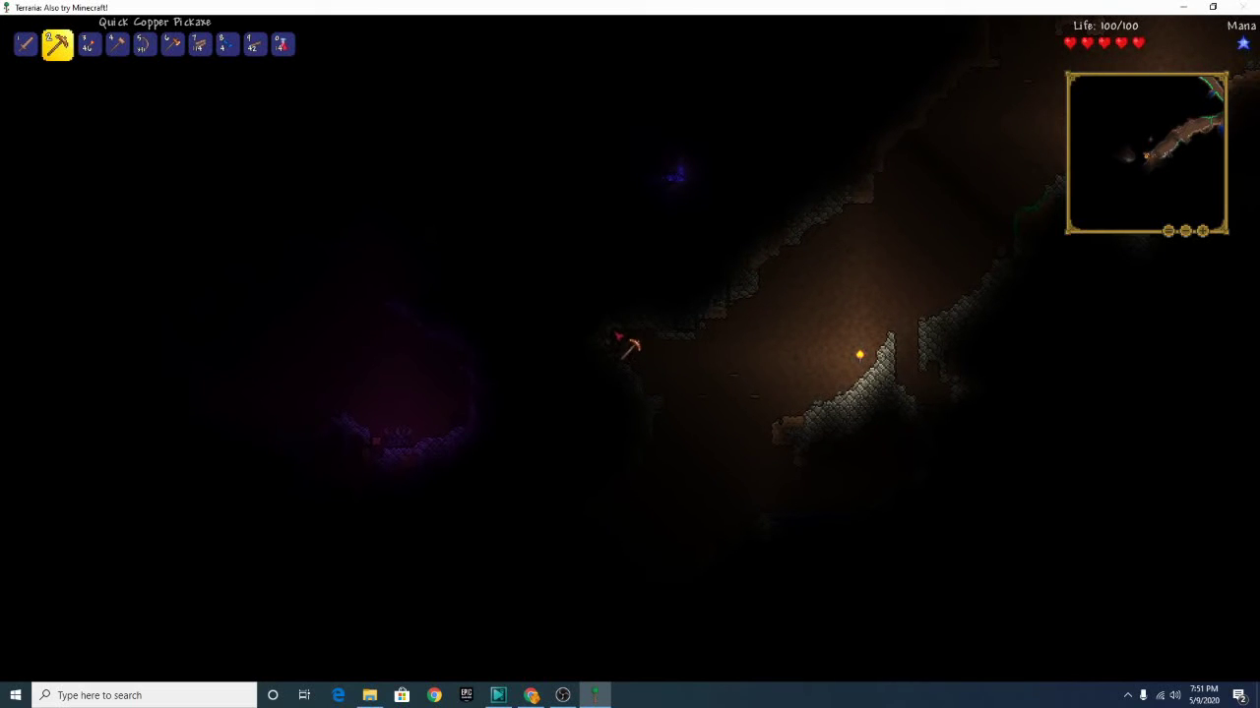
{"action": "mouse_move", "coordinate": [612, 337]}
{"action": "left_mouse_down"}
{"action": "mouse_move", "coordinate": [629, 372]}
{"action": "mouse_move", "coordinate": [639, 332]}
{"action": "left_mouse_up"}
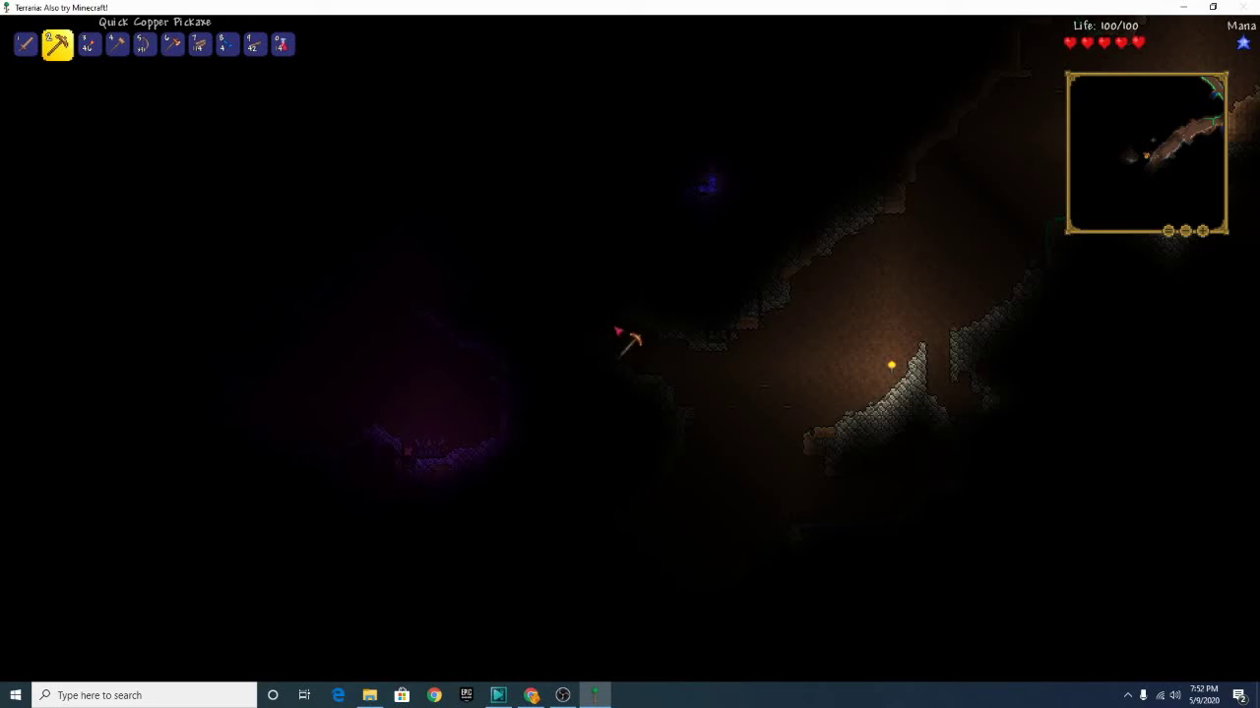
{"action": "mouse_move", "coordinate": [616, 349]}
{"action": "left_mouse_down"}
{"action": "mouse_move", "coordinate": [644, 350]}
{"action": "mouse_move", "coordinate": [655, 331]}
{"action": "mouse_move", "coordinate": [638, 323]}
{"action": "left_mouse_up"}
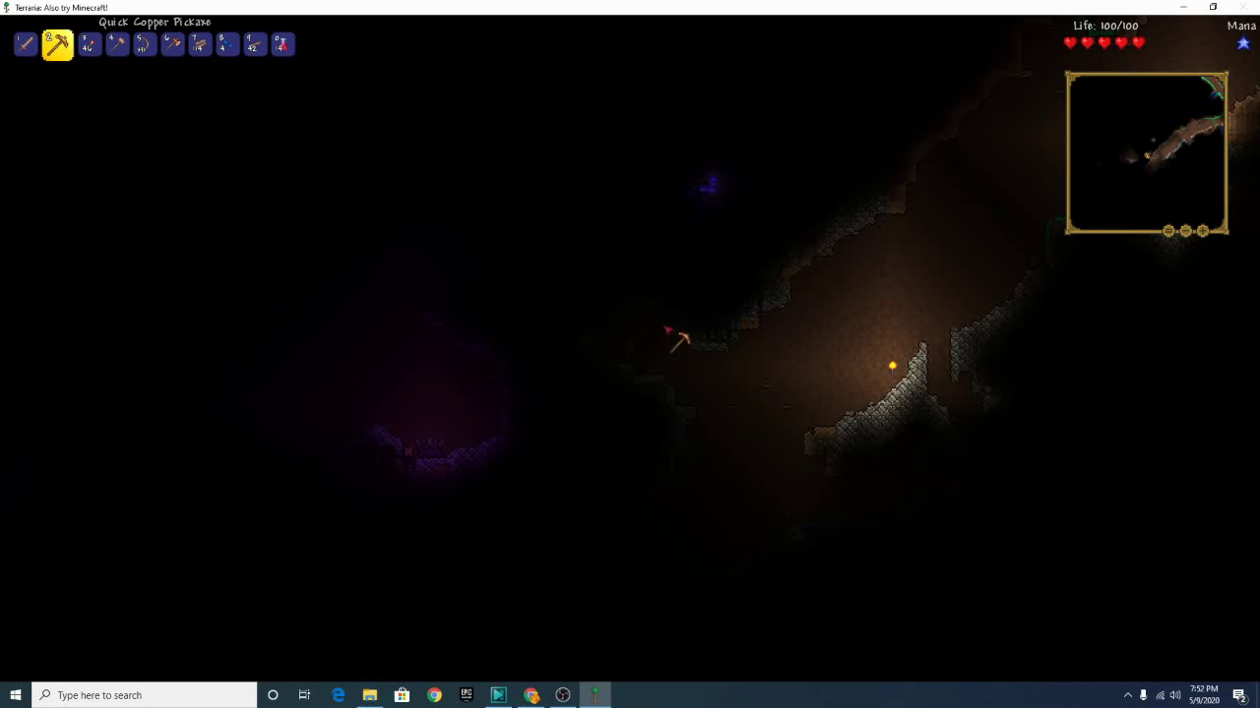
{"action": "mouse_move", "coordinate": [679, 324]}
{"action": "left_mouse_down"}
{"action": "mouse_move", "coordinate": [657, 321]}
{"action": "mouse_move", "coordinate": [667, 339]}
{"action": "mouse_move", "coordinate": [661, 330]}
{"action": "left_mouse_up"}
{"action": "scroll", "coordinate": [650, 331], "scroll_direction": "down", "scroll_amount": 5}
{"action": "scroll", "coordinate": [659, 344], "scroll_direction": "down", "scroll_amount": 2}
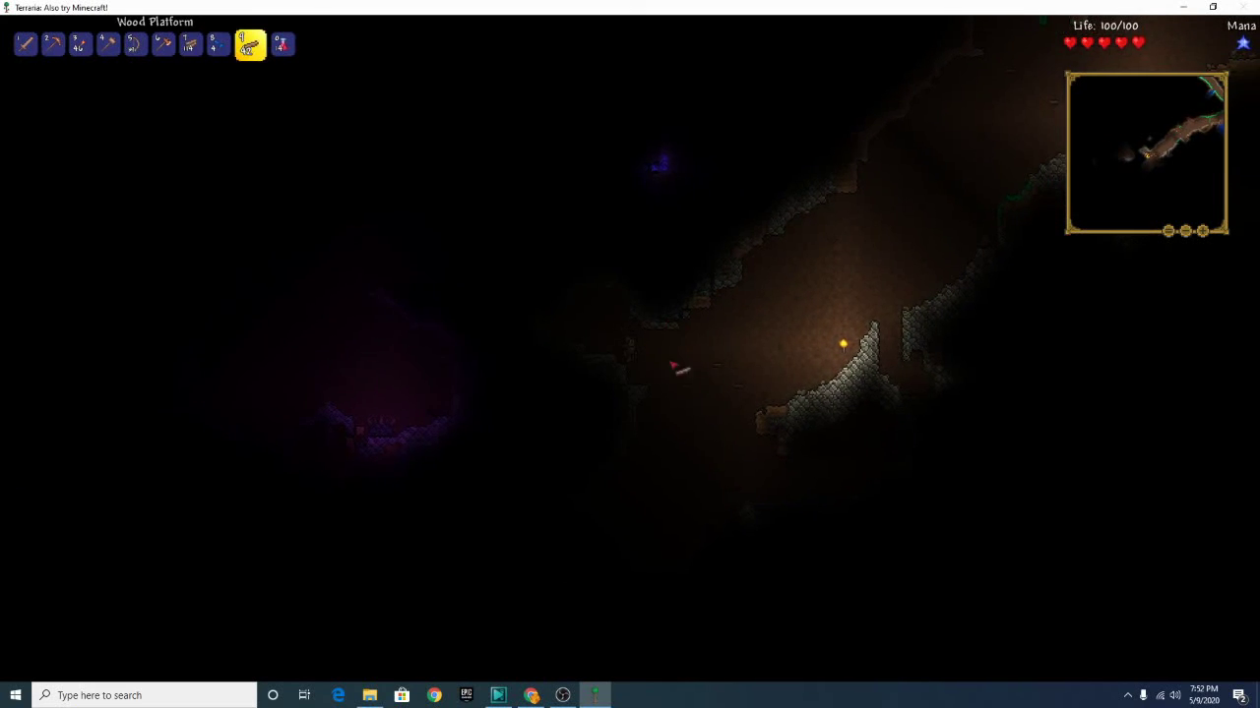
Walk back and forth through the cave to the lead ore wall
{"action": "key", "text": "d"}
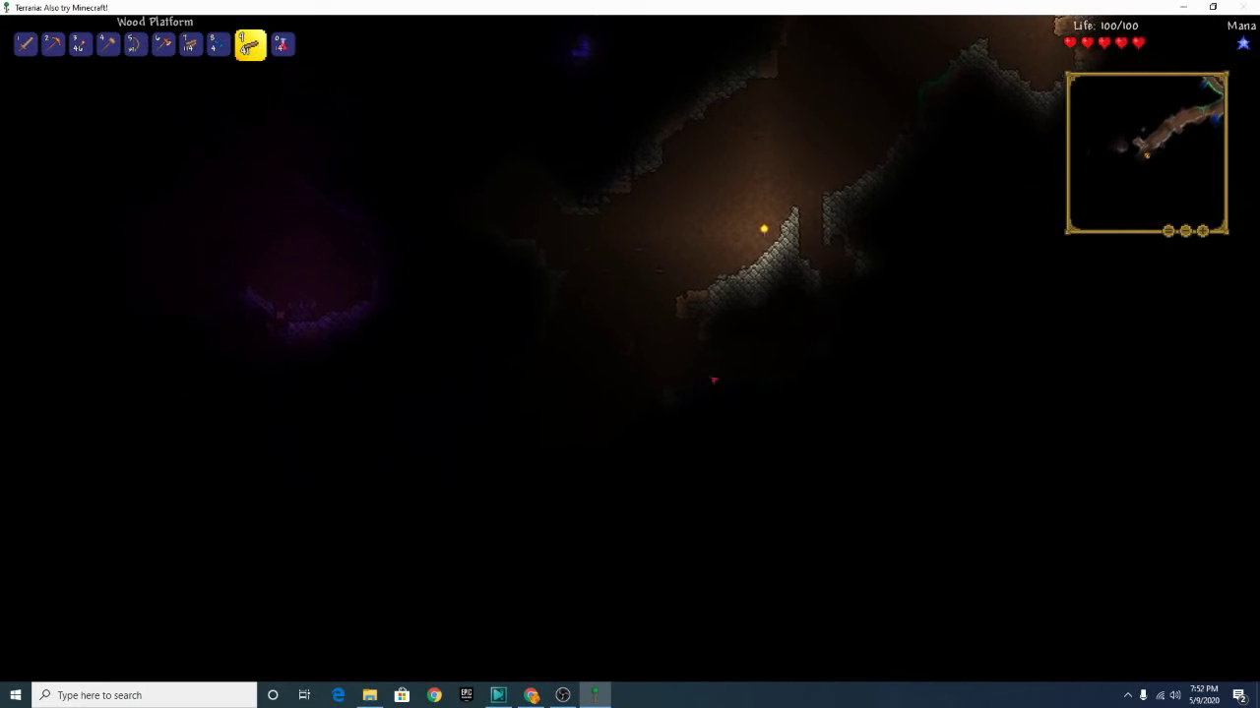
{"action": "key", "text": "d"}
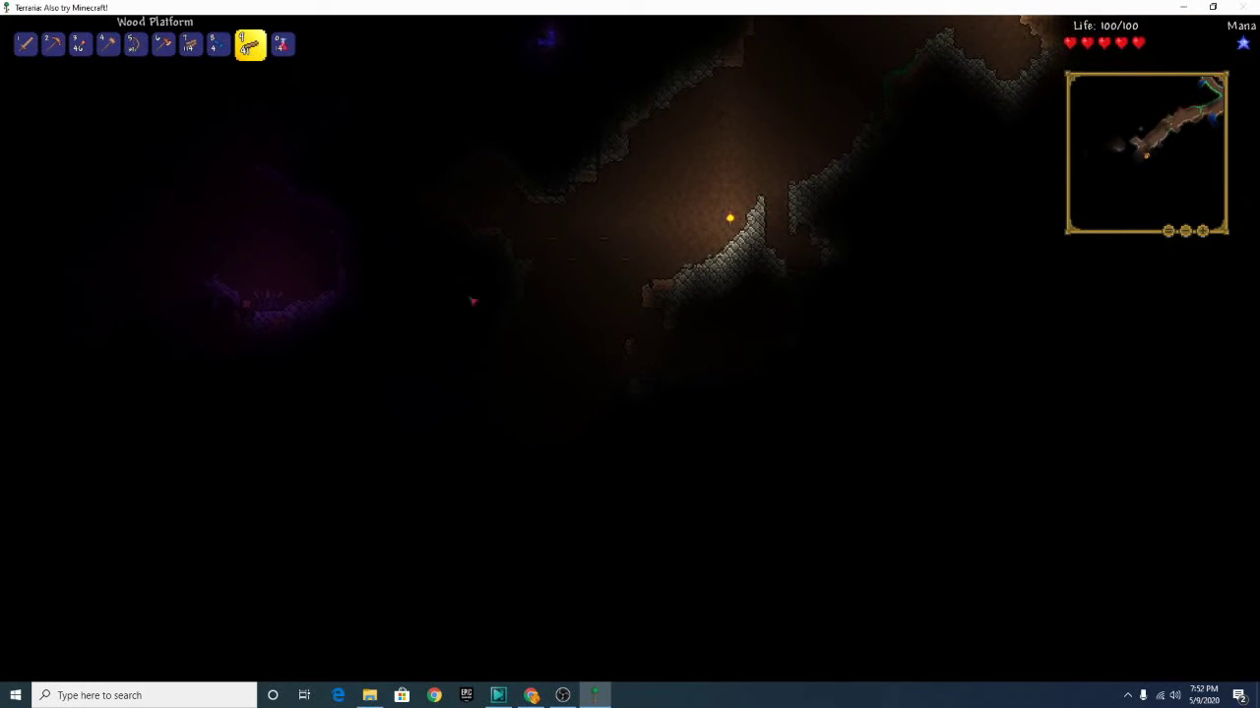
{"action": "key", "text": "a"}
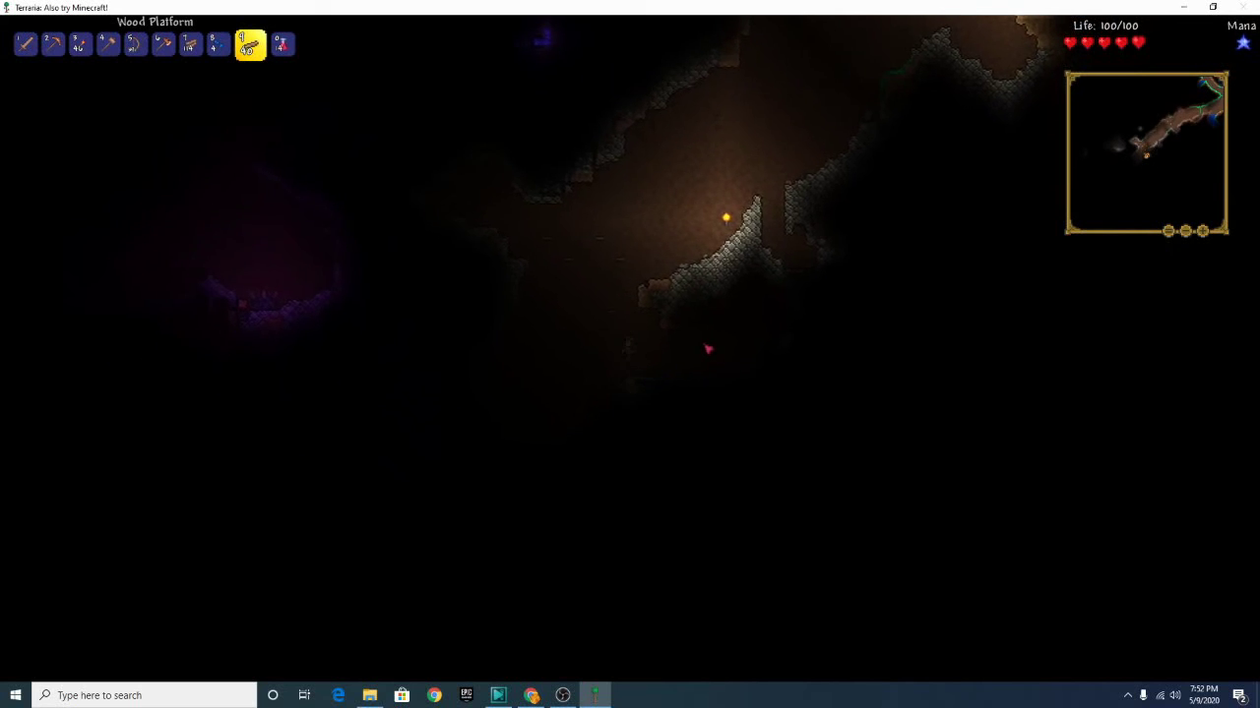
{"action": "key", "text": "a"}
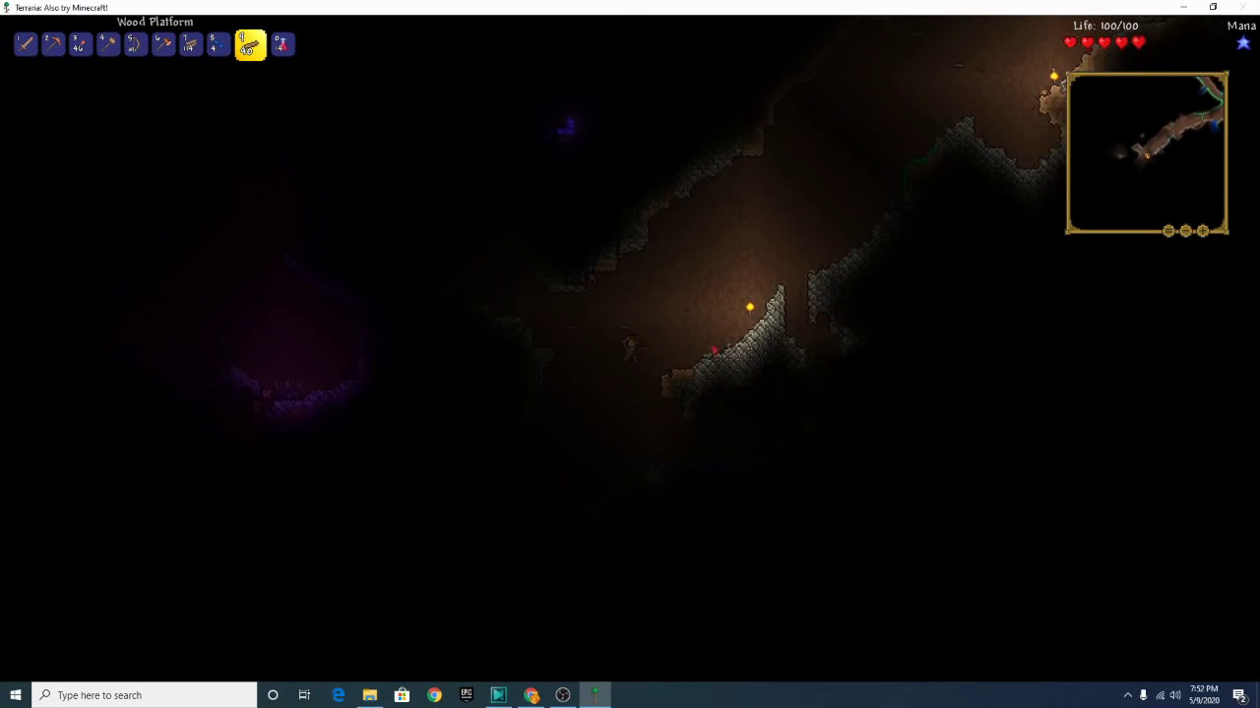
{"action": "key", "text": "a"}
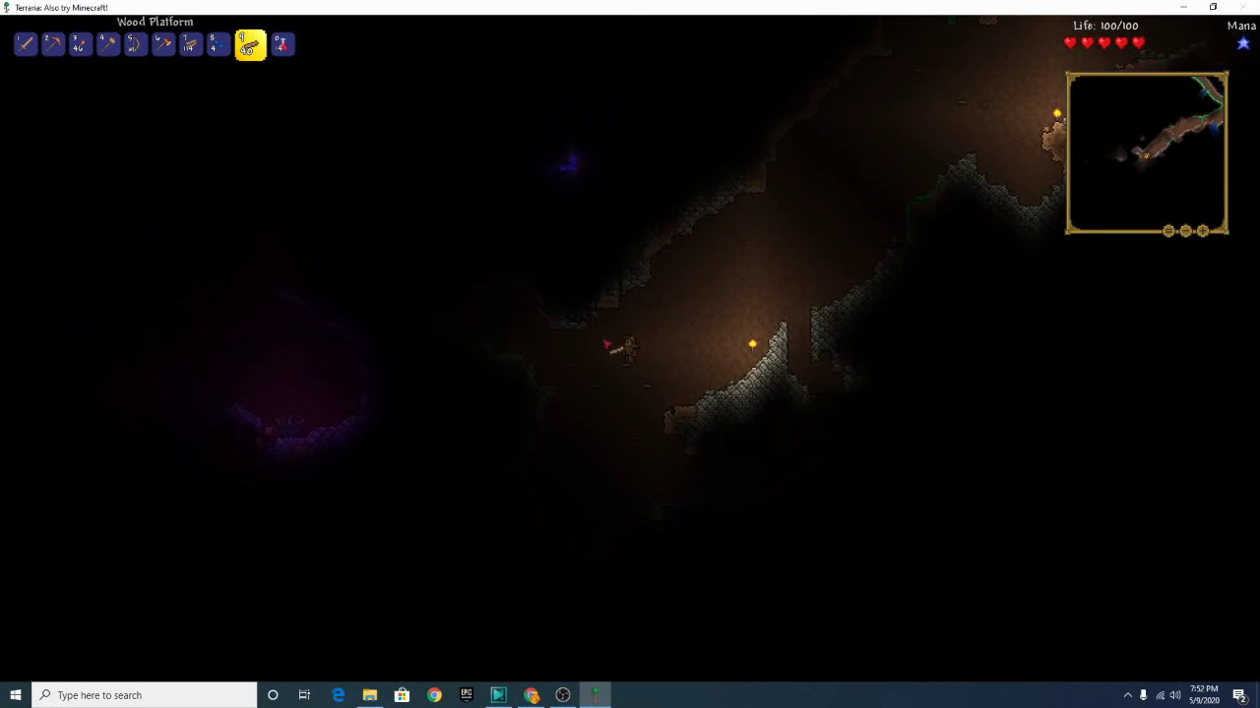
{"action": "scroll", "coordinate": [649, 351], "scroll_direction": "up", "scroll_amount": 7}
Mine through the cave wall and the lead ore blocks
{"action": "left_click", "coordinate": [610, 322]}
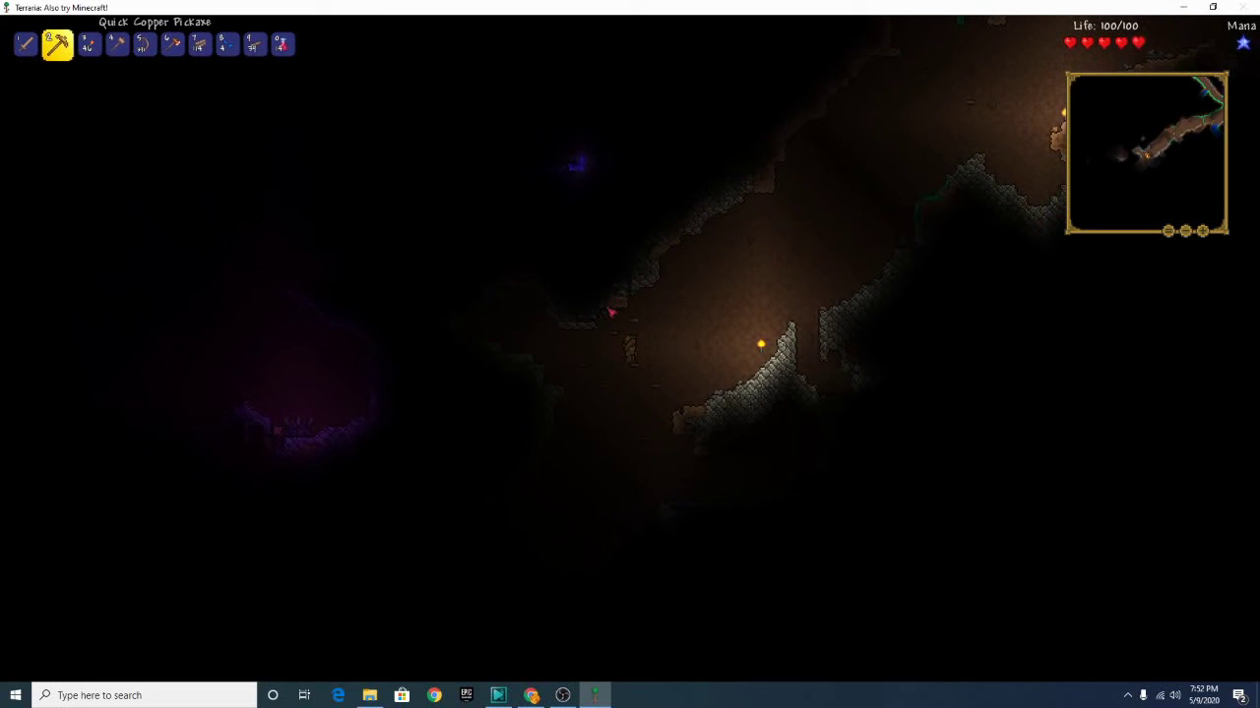
{"action": "left_click_drag", "start_coordinate": [618, 311], "coordinate": [641, 335]}
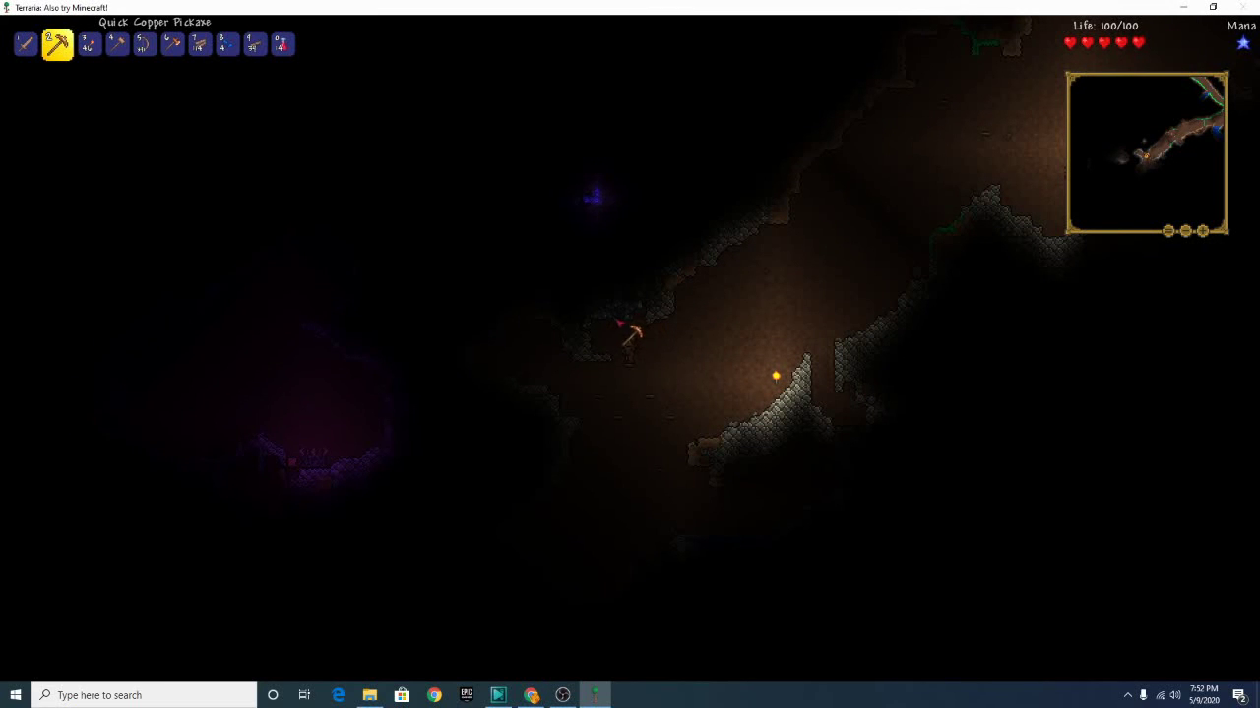
{"action": "left_click_drag", "start_coordinate": [633, 309], "coordinate": [641, 337]}
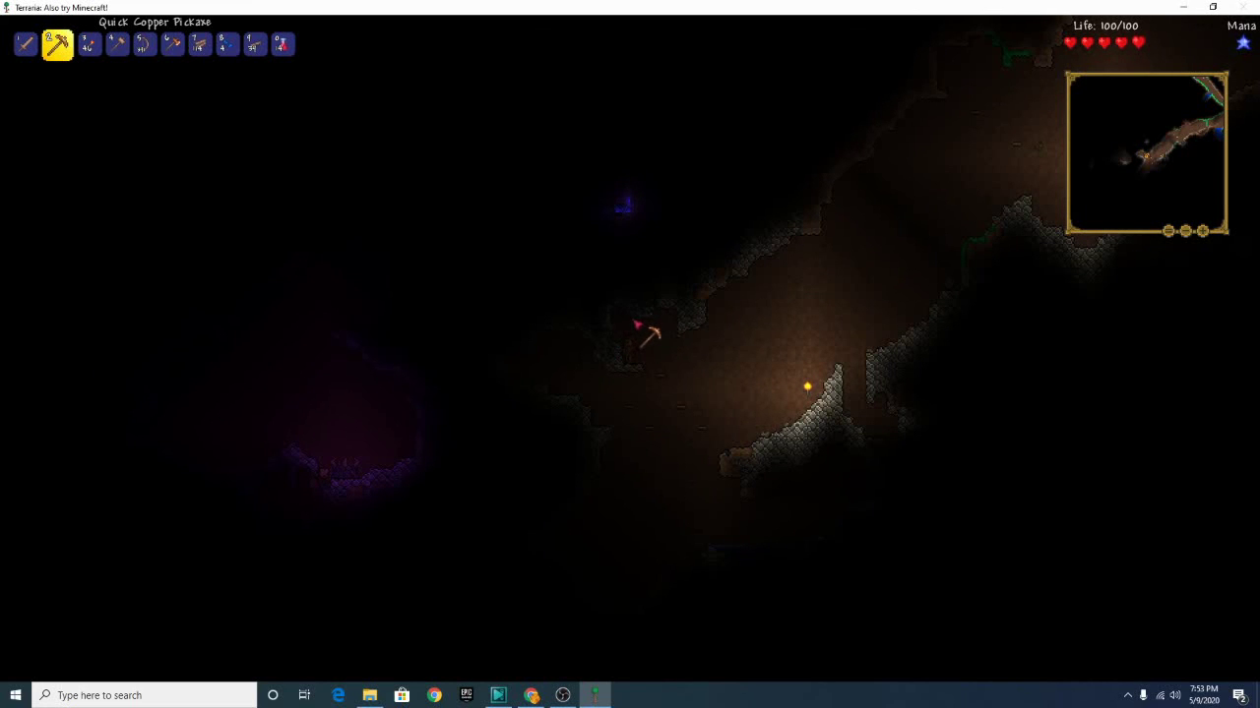
{"action": "left_click_drag", "start_coordinate": [637, 325], "coordinate": [613, 337]}
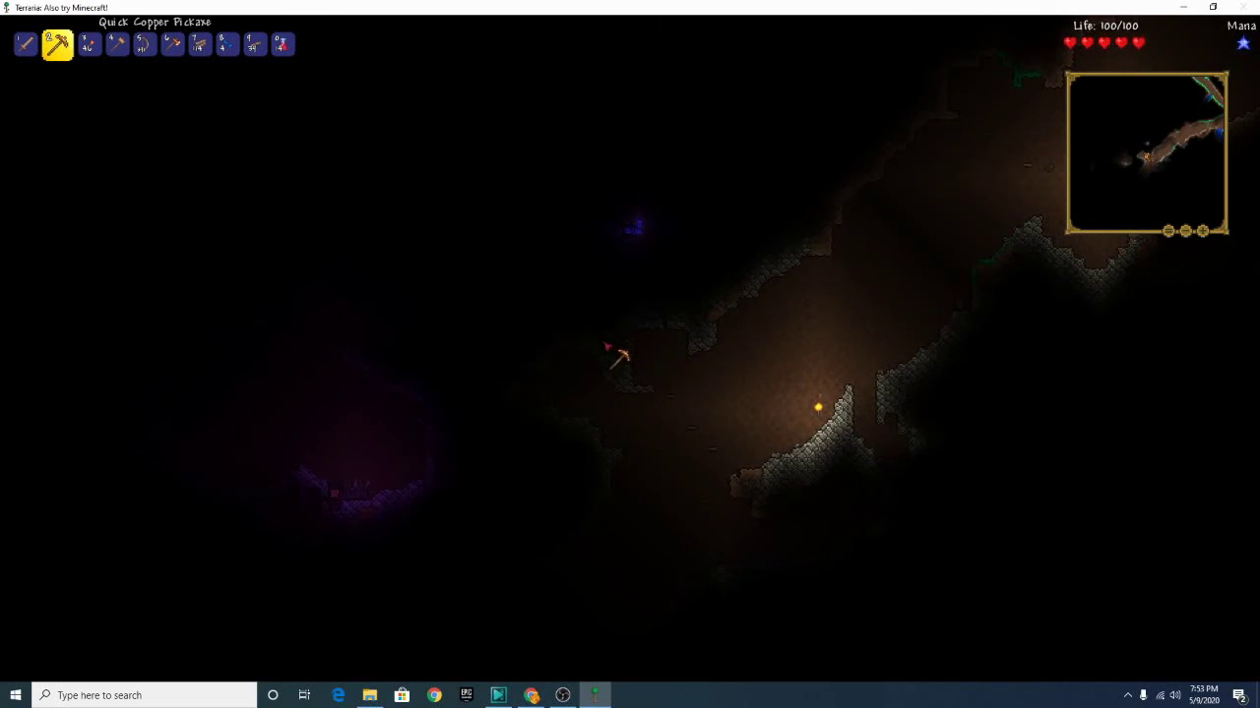
{"action": "left_click_drag", "start_coordinate": [615, 351], "coordinate": [623, 358]}
{"action": "left_click_drag", "start_coordinate": [620, 364], "coordinate": [626, 325]}
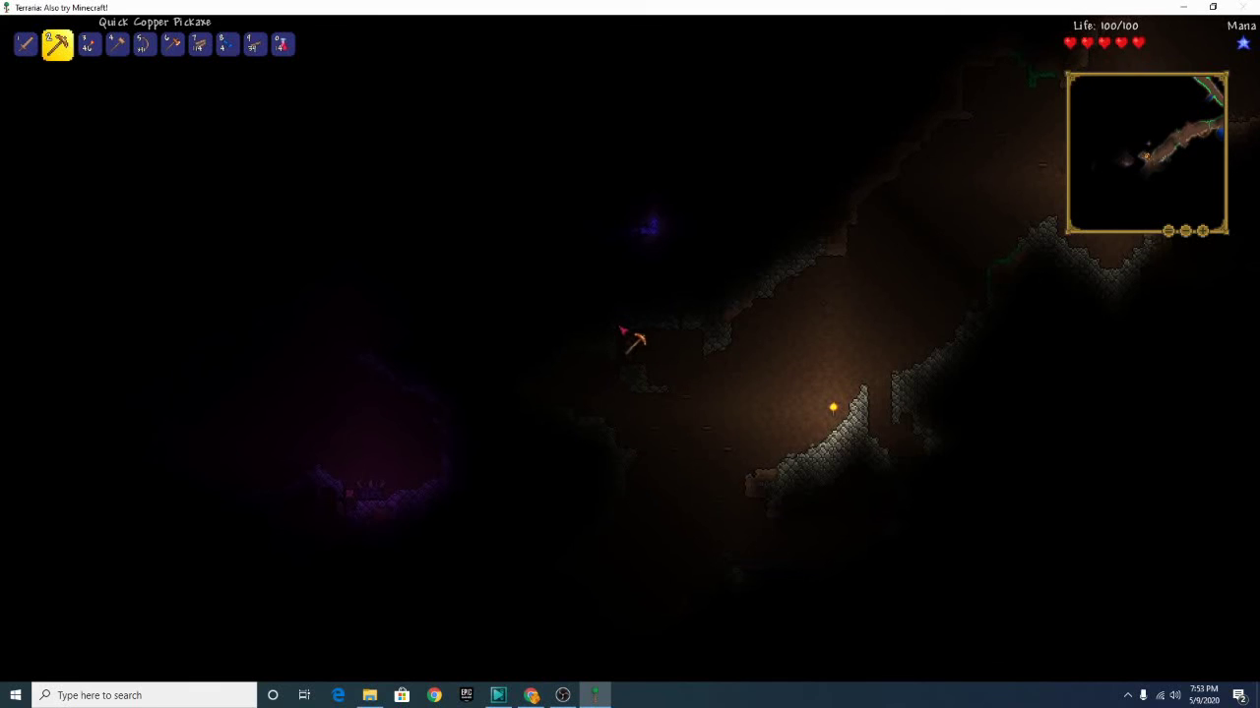
{"action": "mouse_move", "coordinate": [640, 334]}
{"action": "left_mouse_down"}
{"action": "mouse_move", "coordinate": [667, 337]}
{"action": "mouse_move", "coordinate": [645, 329]}
{"action": "mouse_move", "coordinate": [644, 344]}
{"action": "mouse_move", "coordinate": [630, 324]}
{"action": "left_mouse_up"}
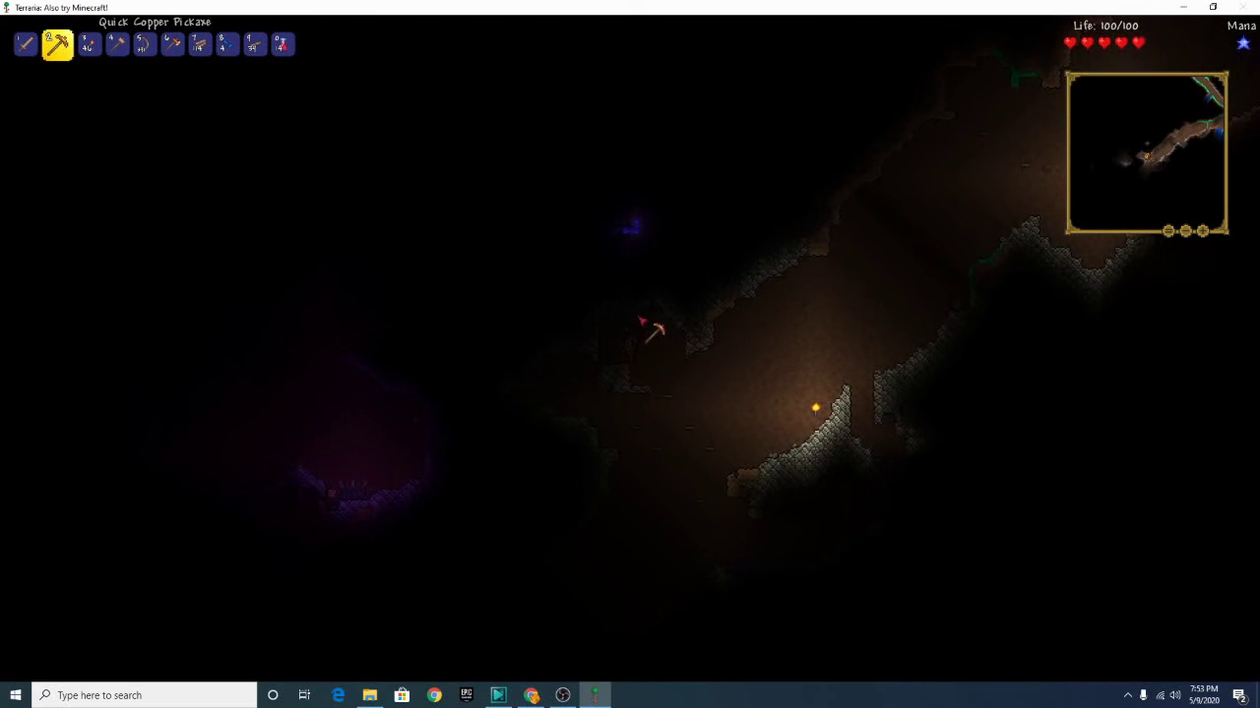
{"action": "mouse_move", "coordinate": [639, 321]}
{"action": "left_mouse_down"}
{"action": "mouse_move", "coordinate": [618, 325]}
{"action": "mouse_move", "coordinate": [638, 336]}
{"action": "left_mouse_up"}
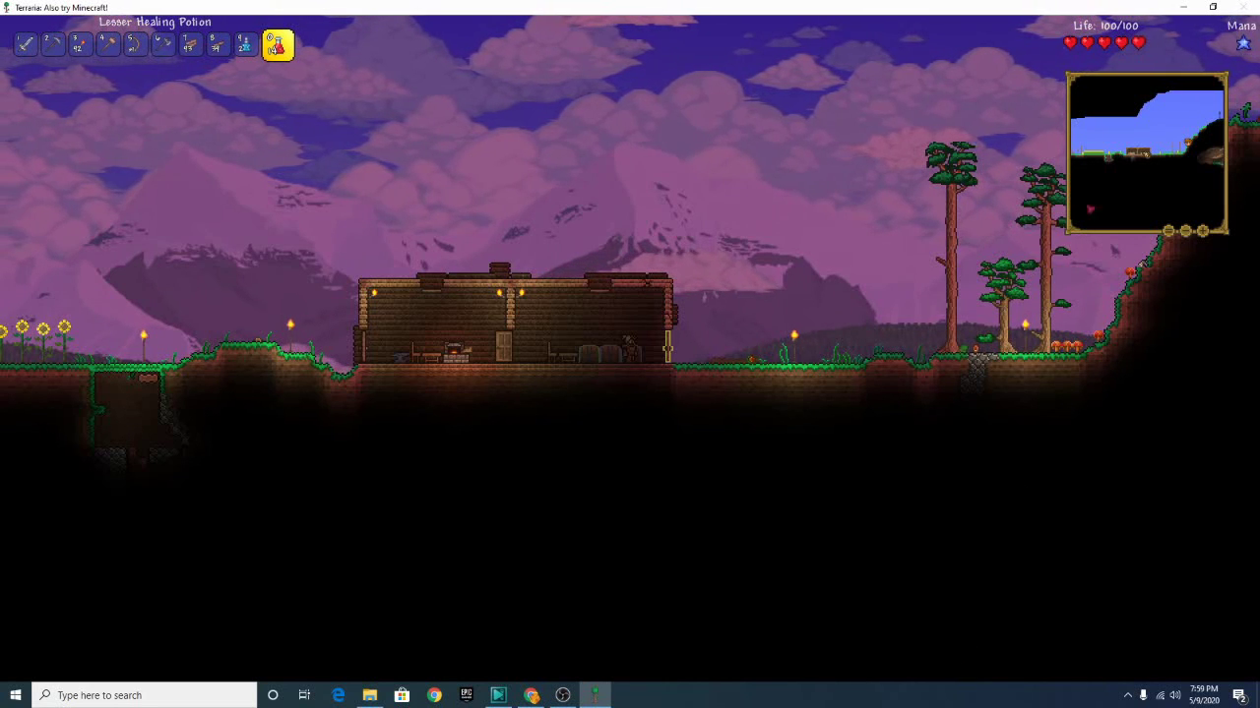
Walk to the wooden house, open the storage chest, then close it
{"action": "key", "text": "a"}
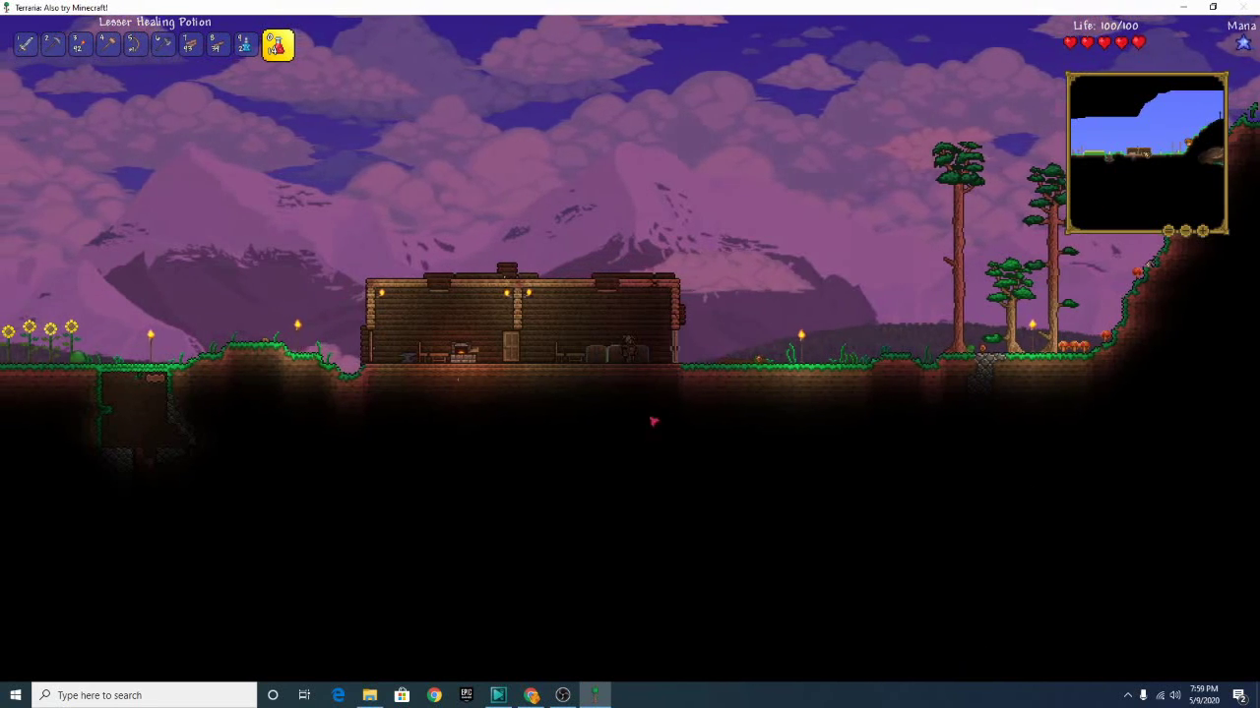
{"action": "right_click", "coordinate": [635, 349]}
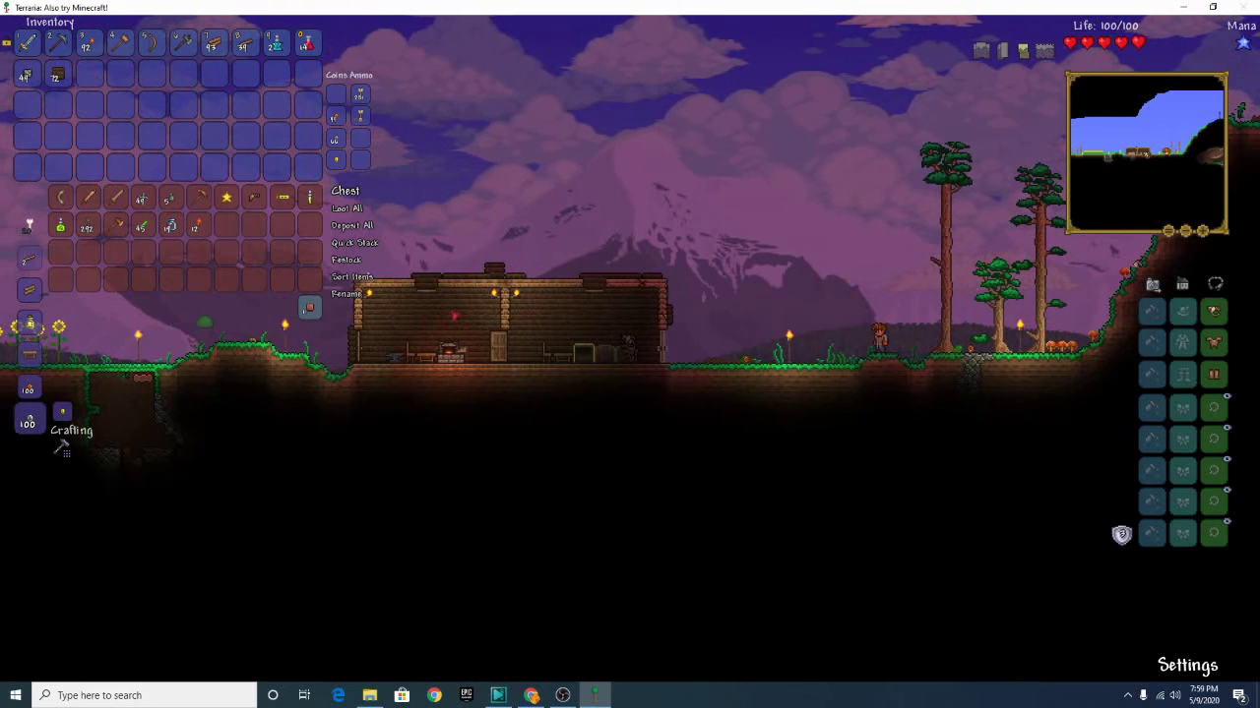
{"action": "key", "text": "Escape"}
{"action": "key", "text": "Escape"}
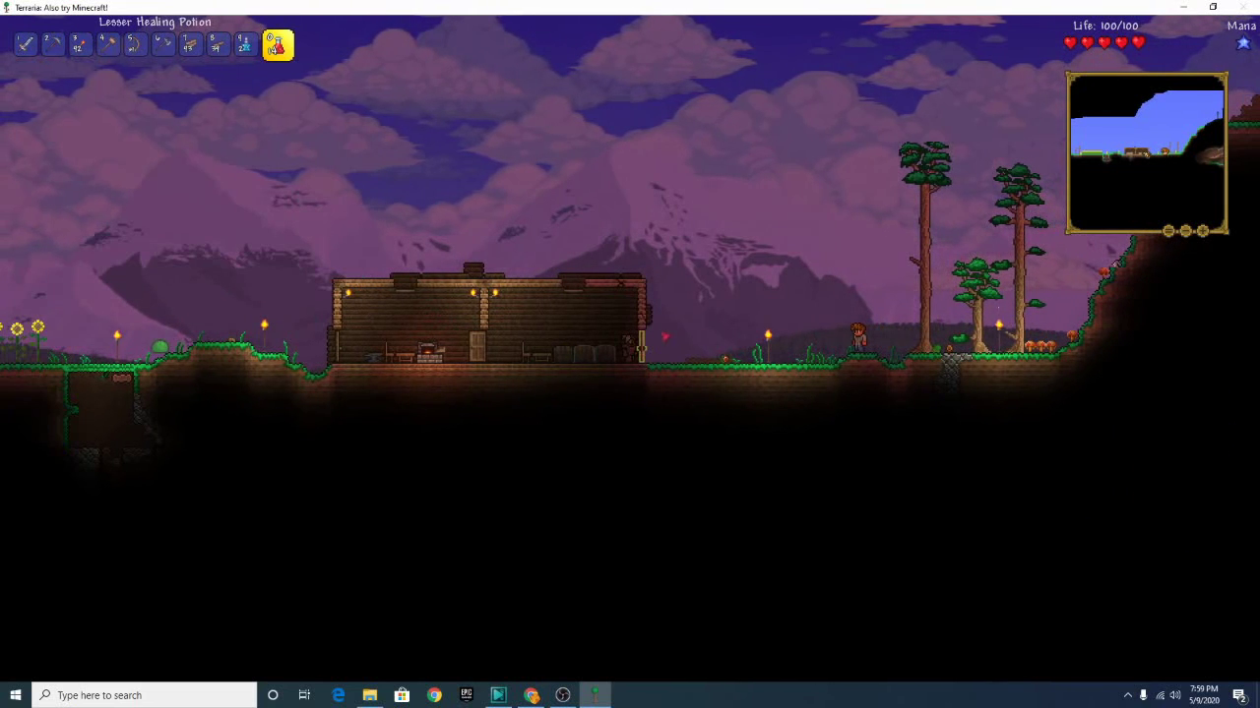